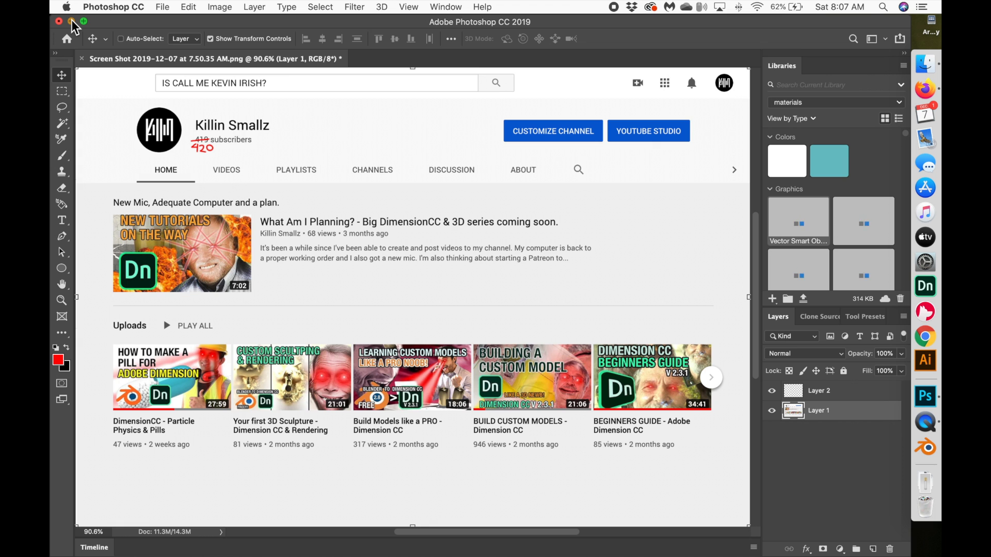
- Minimize the Photoshop window, switch to Blender and dismiss its splash screen
{"action": "left_click", "coordinate": [71, 22]}
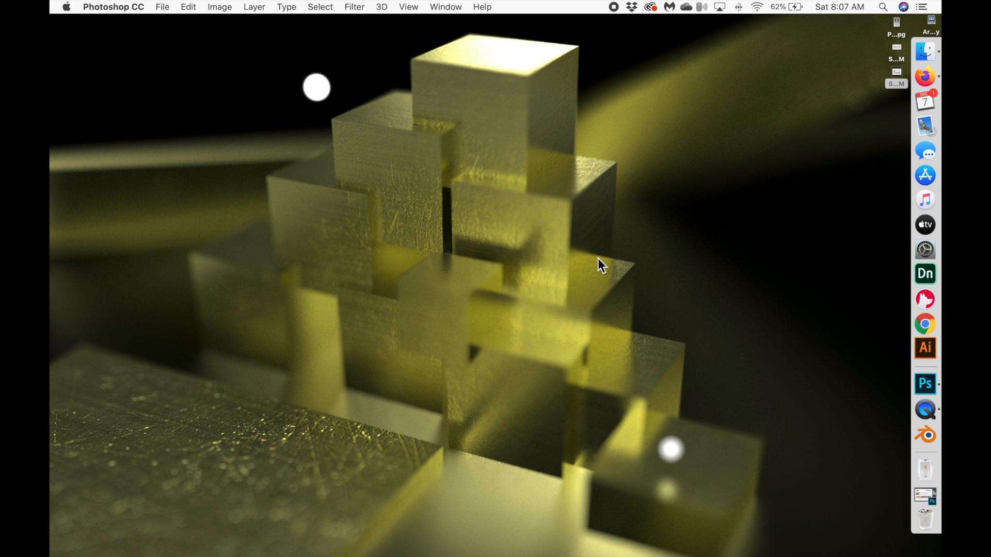
{"action": "left_click", "coordinate": [921, 433]}
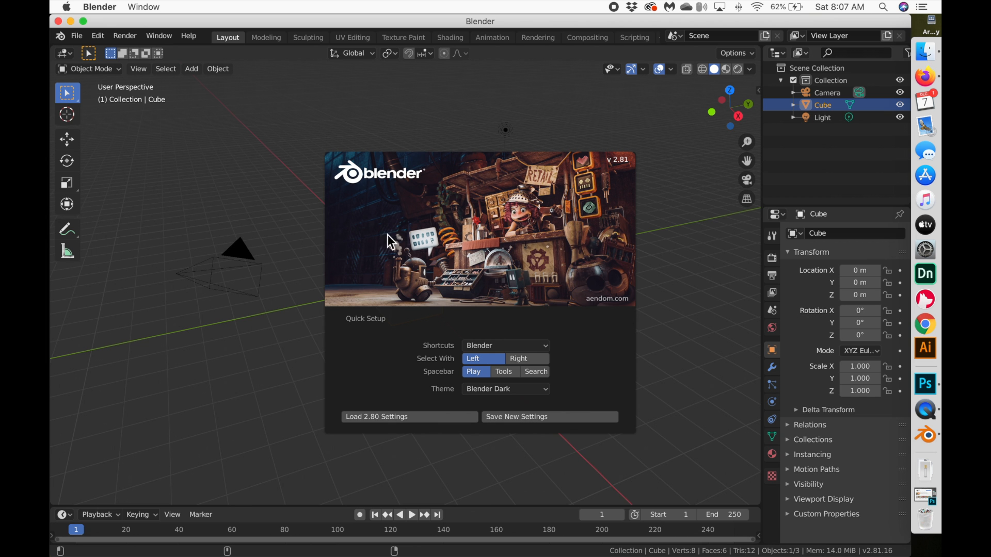
{"action": "left_click", "coordinate": [276, 194]}
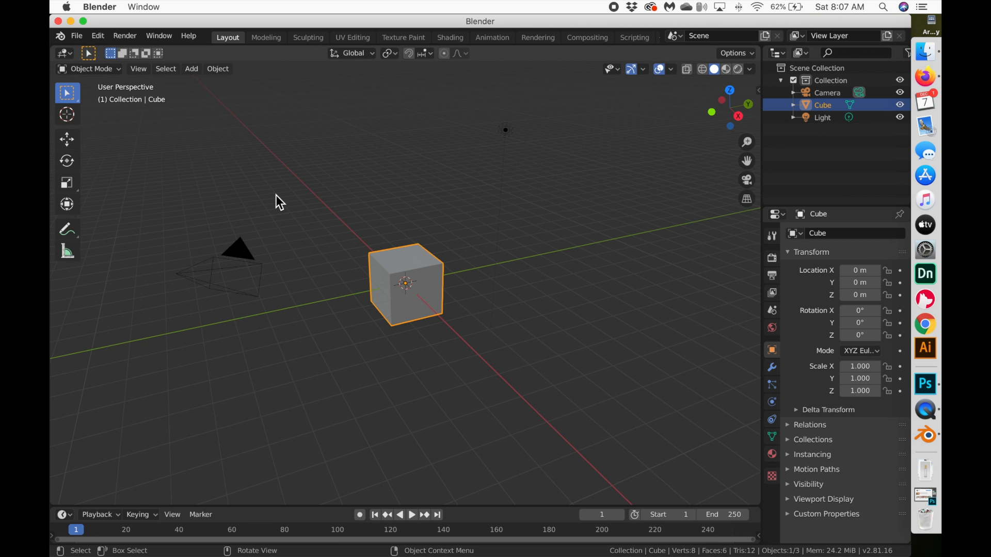
- Hide the camera and light in the scene and delete the default cube
{"action": "scroll", "coordinate": [334, 190], "scroll_direction": "right", "scroll_amount": 10}
{"action": "scroll", "coordinate": [333, 190], "scroll_direction": "right", "scroll_amount": 15}
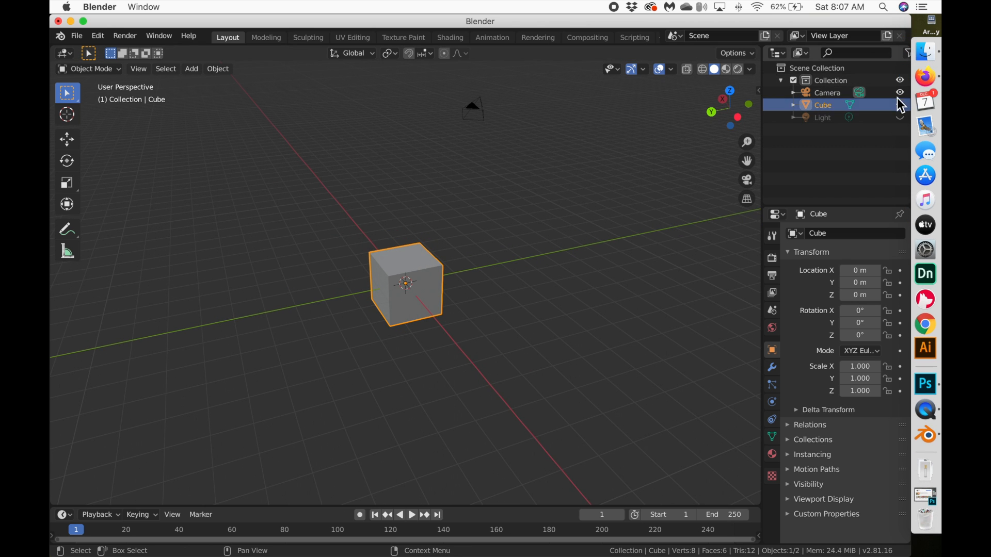
{"action": "key", "text": "x"}
{"action": "left_click", "coordinate": [462, 160]}
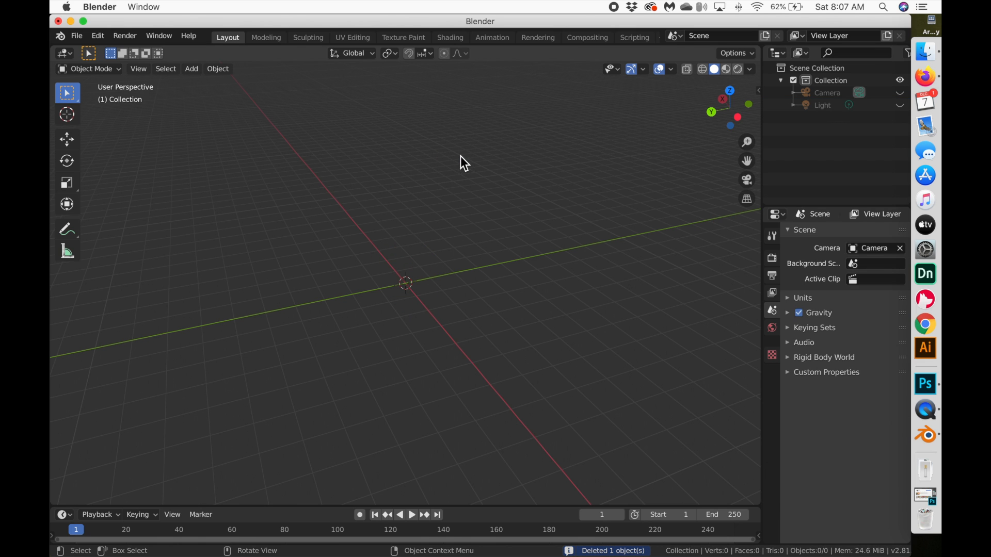
{"action": "left_click", "coordinate": [195, 71]}
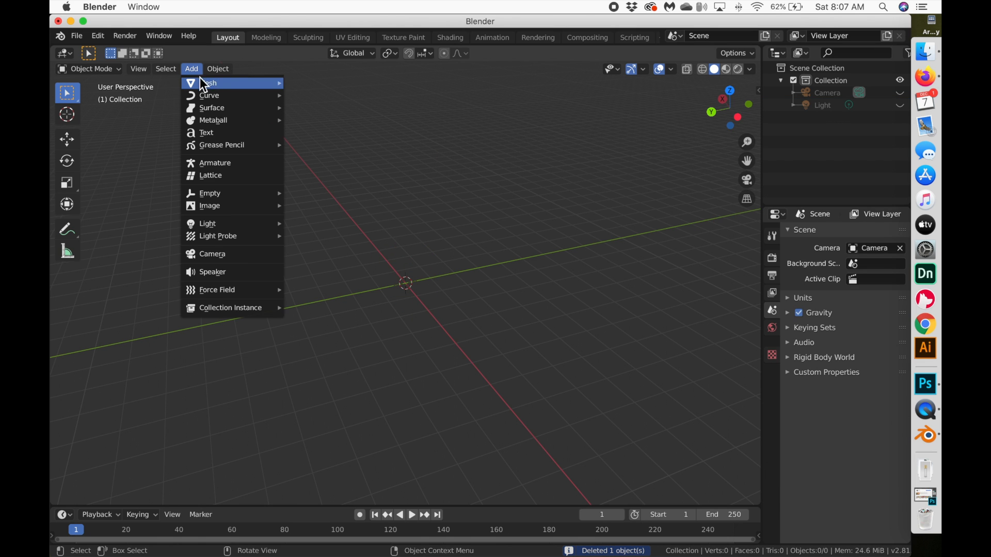
{"action": "mouse_move", "coordinate": [207, 84]}
{"action": "left_click", "coordinate": [336, 149]}
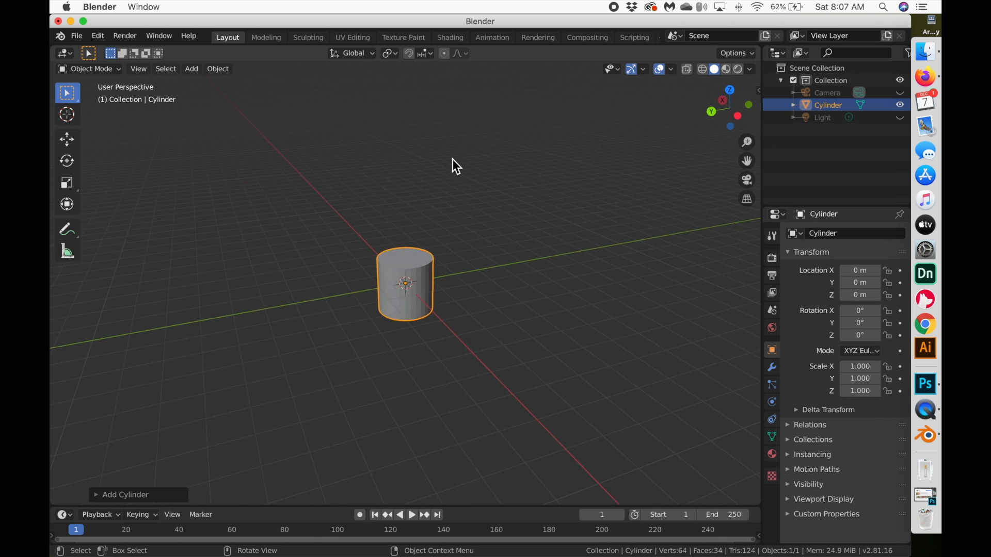
{"action": "scroll", "coordinate": [452, 159], "scroll_direction": "up", "scroll_amount": 5}
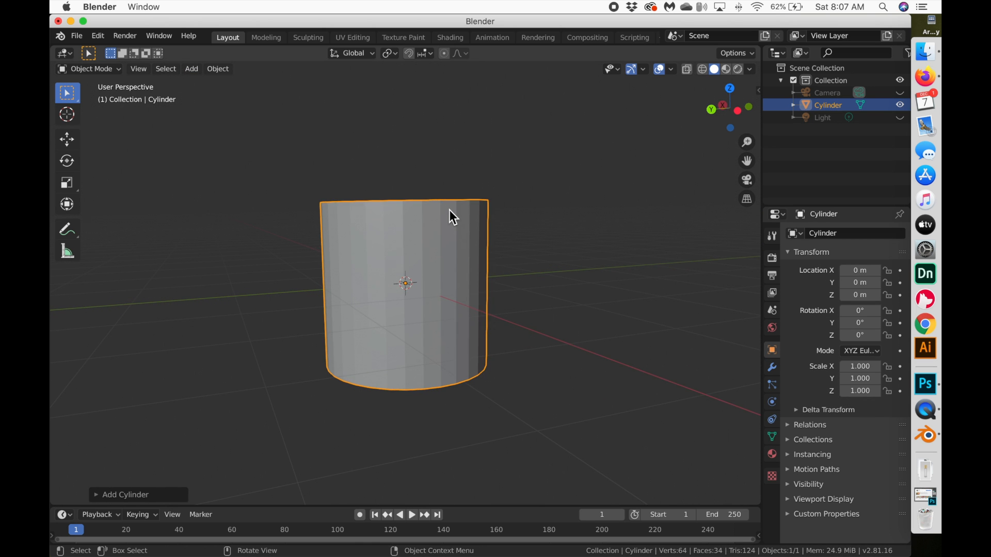
{"action": "key", "text": "g"}
{"action": "key", "text": "z"}
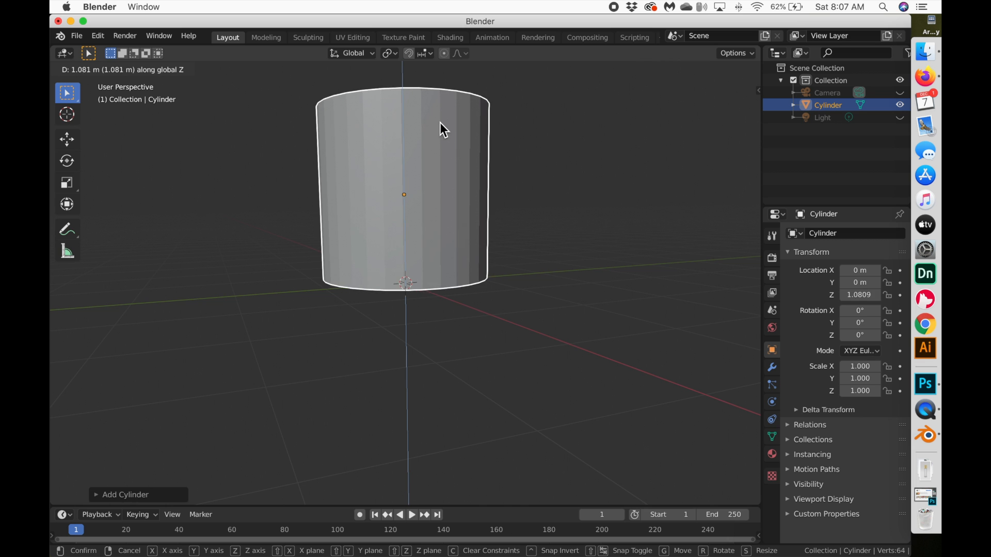
{"action": "left_click", "coordinate": [440, 127]}
{"action": "scroll", "coordinate": [441, 133], "scroll_direction": "up", "scroll_amount": 5, "text": "shift"}
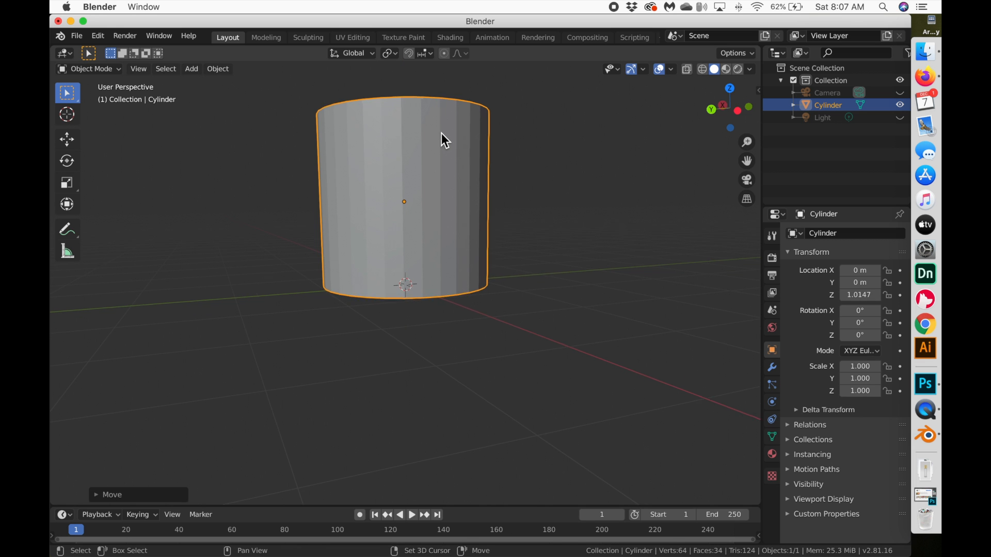
{"action": "key", "text": "ctrl+z"}
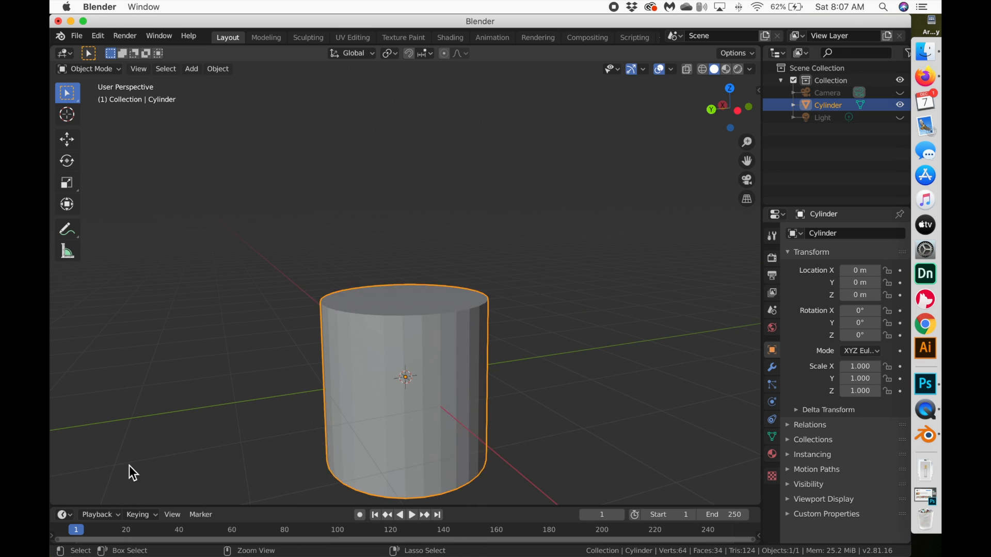
{"action": "key", "text": "Delete"}
- Add a mesh cylinder at the origin with 60 vertices, keeping a 1 m radius and 2 m depth
{"action": "left_click", "coordinate": [196, 70]}
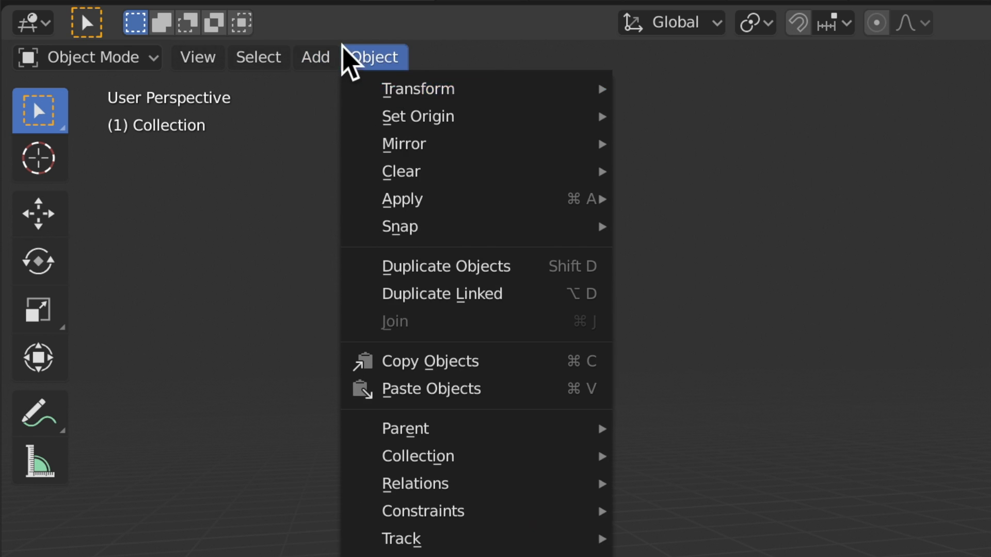
{"action": "mouse_move", "coordinate": [220, 79]}
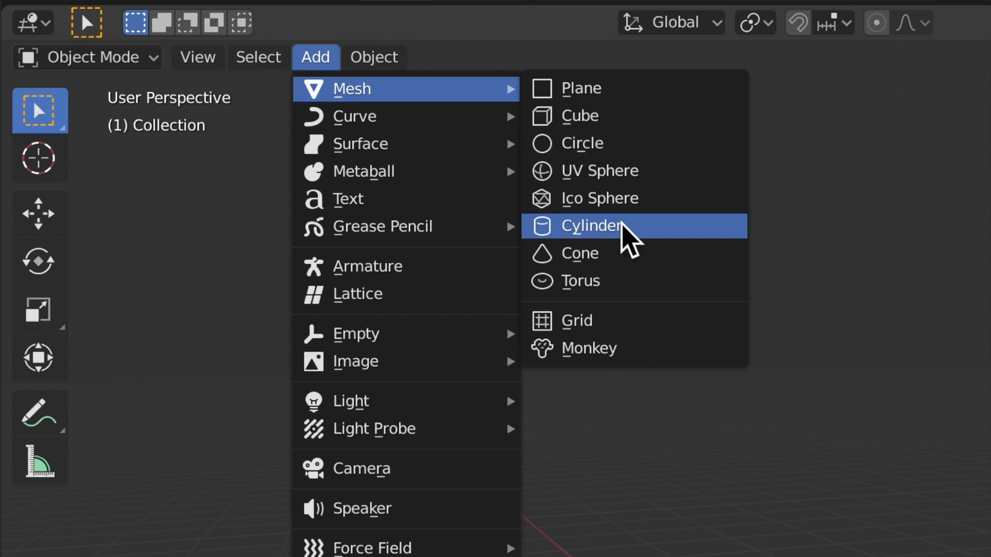
{"action": "left_click", "coordinate": [622, 225]}
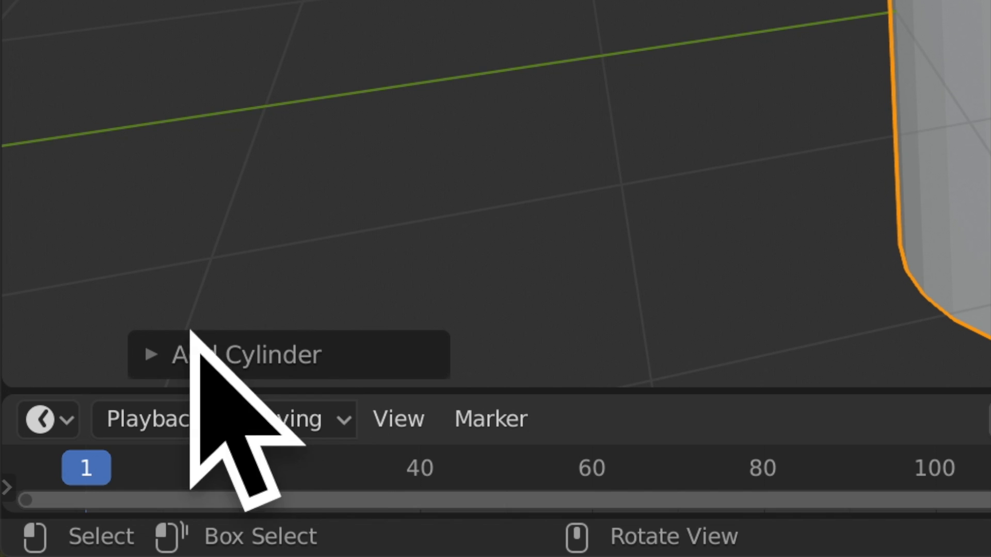
{"action": "left_click", "coordinate": [238, 356]}
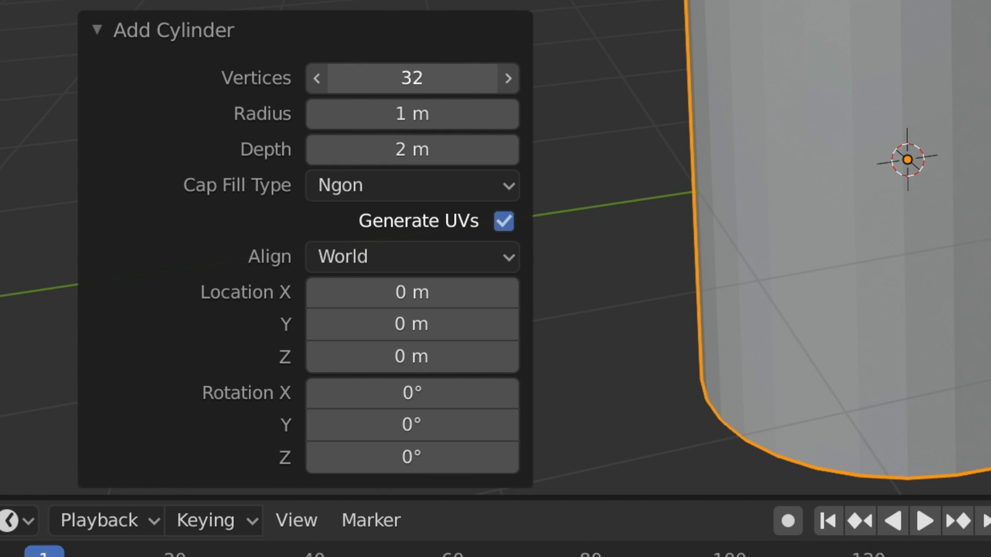
{"action": "mouse_move", "coordinate": [418, 78]}
{"action": "left_mouse_down"}
{"action": "mouse_move", "coordinate": [439, 76]}
{"action": "mouse_move", "coordinate": [417, 77]}
{"action": "left_mouse_up"}
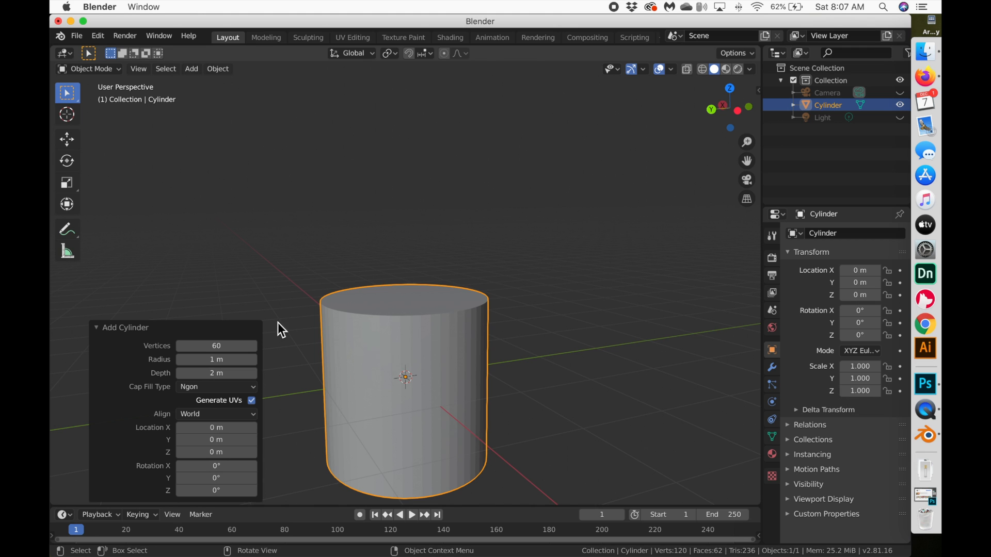
{"action": "left_click", "coordinate": [199, 463]}
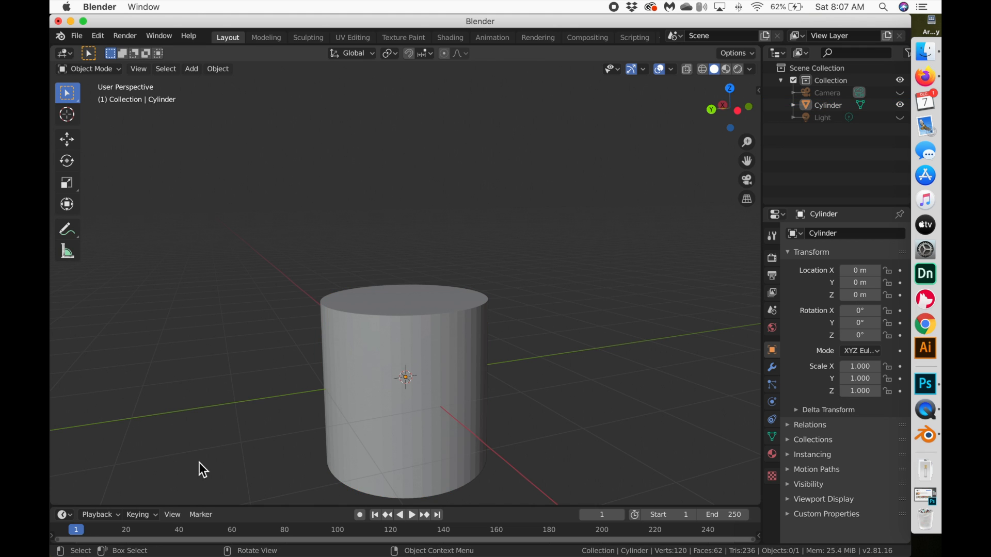
- Shade the cylinder smooth and enable Auto Smooth for its normals at 30°
{"action": "left_click", "coordinate": [412, 339]}
{"action": "right_click", "coordinate": [456, 325]}
{"action": "left_click", "coordinate": [456, 324]}
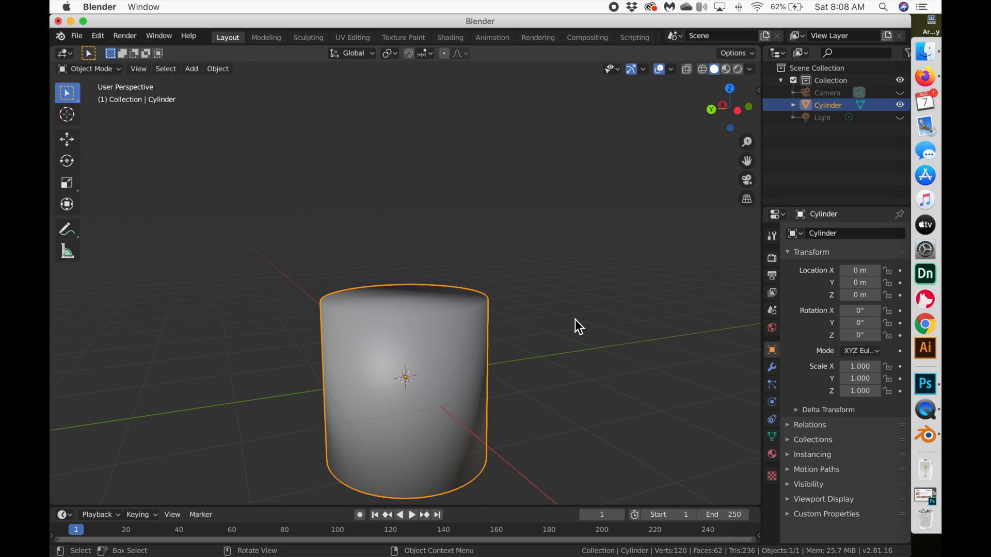
{"action": "left_click", "coordinate": [772, 437]}
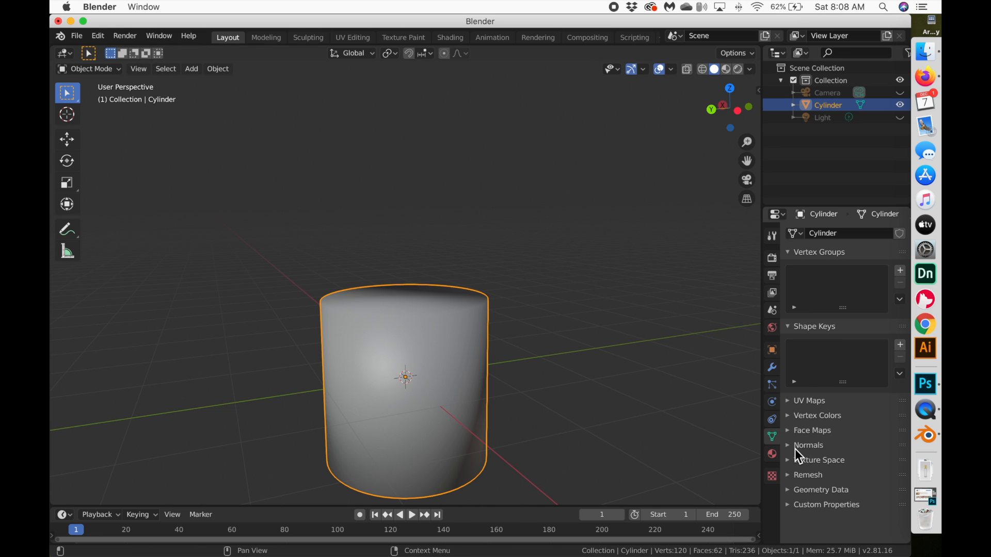
{"action": "left_click", "coordinate": [790, 447]}
{"action": "left_click", "coordinate": [808, 461]}
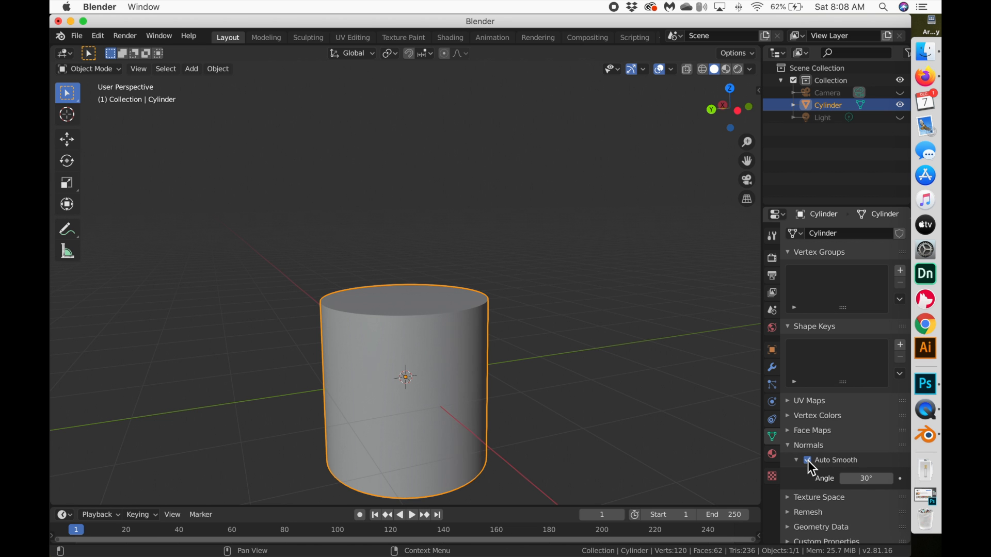
- Raise the cylinder about 1.02 m along the Z axis so its base rests on the grid
{"action": "scroll", "coordinate": [357, 301], "scroll_direction": "down", "scroll_amount": 5}
{"action": "scroll", "coordinate": [361, 300], "scroll_direction": "up", "scroll_amount": 10}
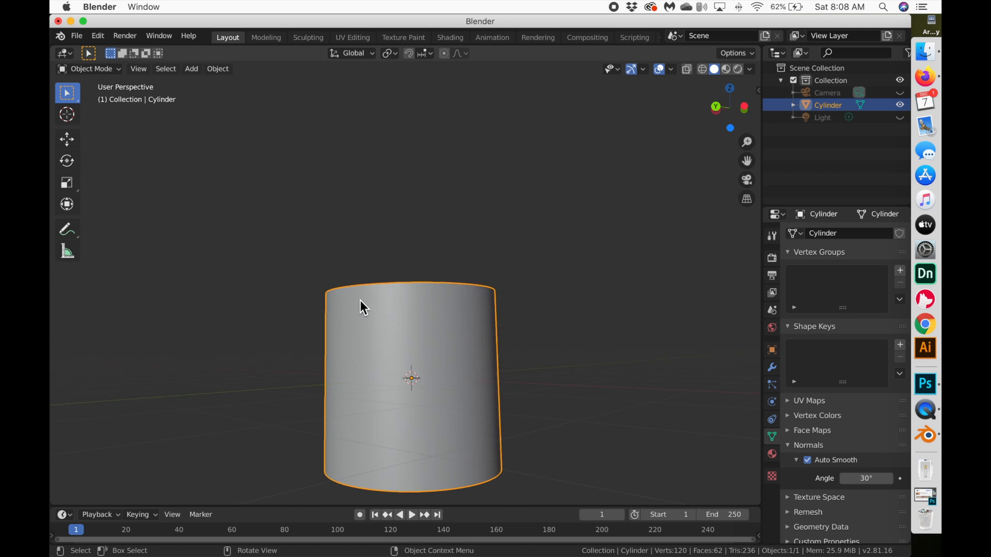
{"action": "scroll", "coordinate": [366, 300], "scroll_direction": "up", "scroll_amount": 6}
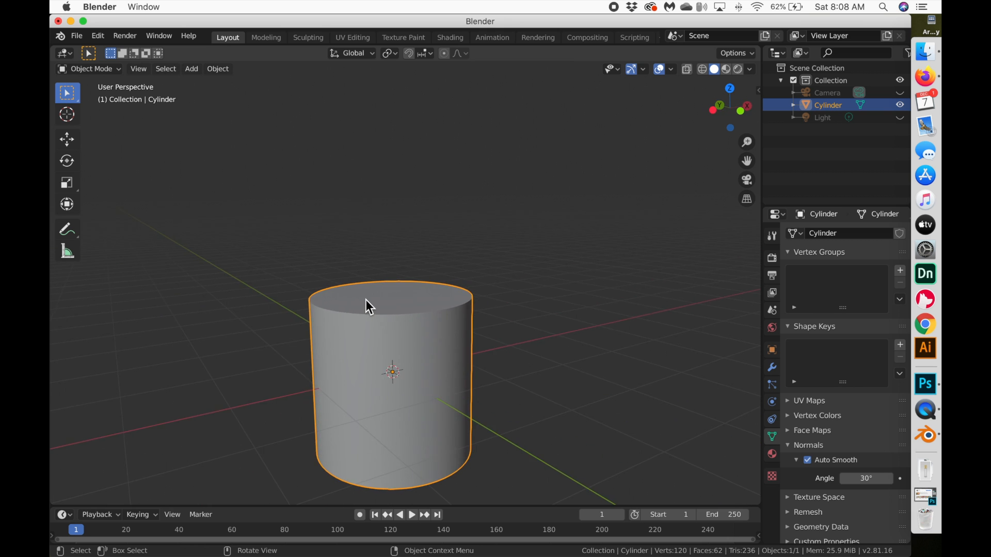
{"action": "key", "text": "g"}
{"action": "key", "text": "z"}
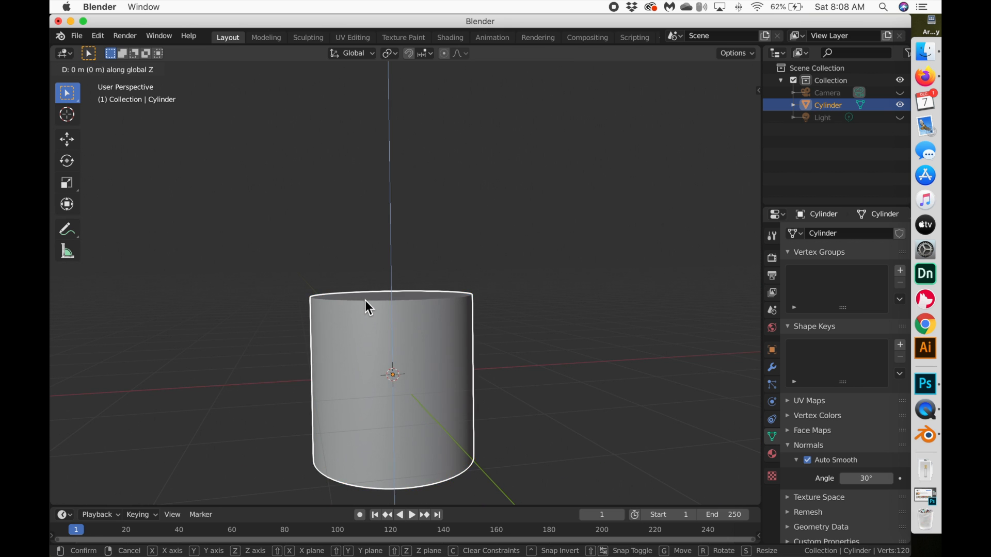
{"action": "left_click", "coordinate": [379, 218]}
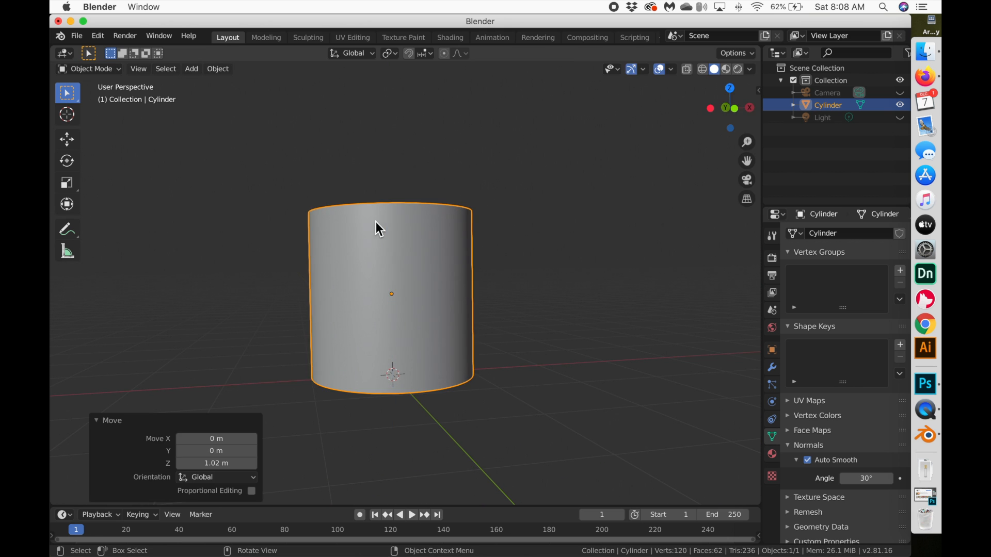
- In Edit Mode, lower the cylinder's top face by about 0.97 m along Z
{"action": "key", "text": "Tab"}
{"action": "scroll", "coordinate": [489, 230], "scroll_direction": "down", "scroll_amount": 5}
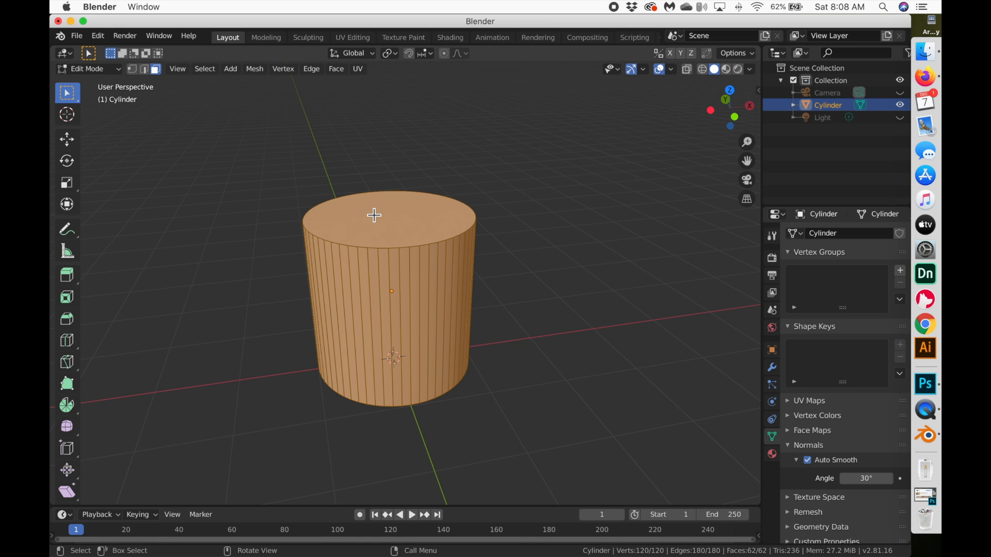
{"action": "left_click", "coordinate": [374, 215]}
{"action": "key", "text": "g"}
{"action": "key", "text": "z"}
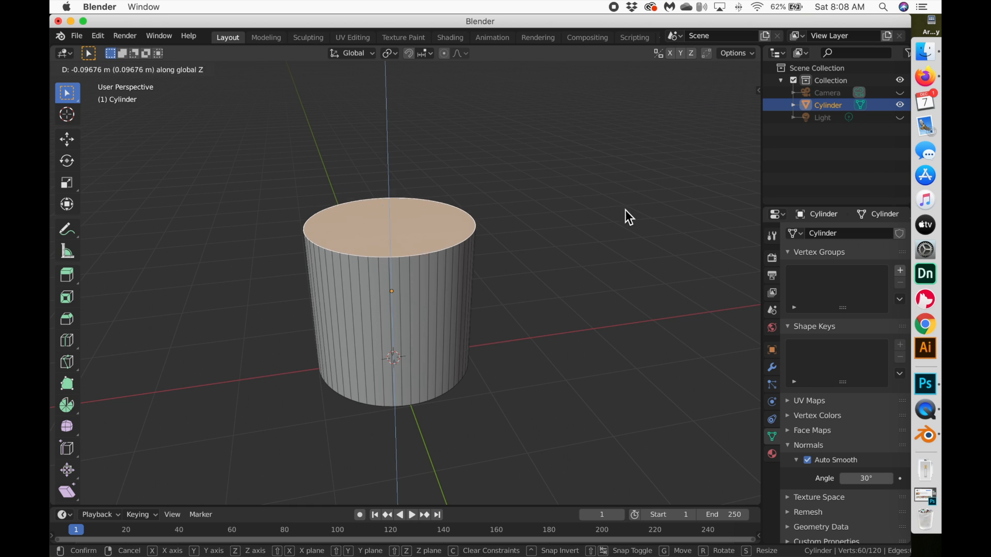
{"action": "left_click", "coordinate": [614, 272]}
- Scale the top face by about 0.245 to form a cone, and lower it about 0.25 m along Z
{"action": "key", "text": "s"}
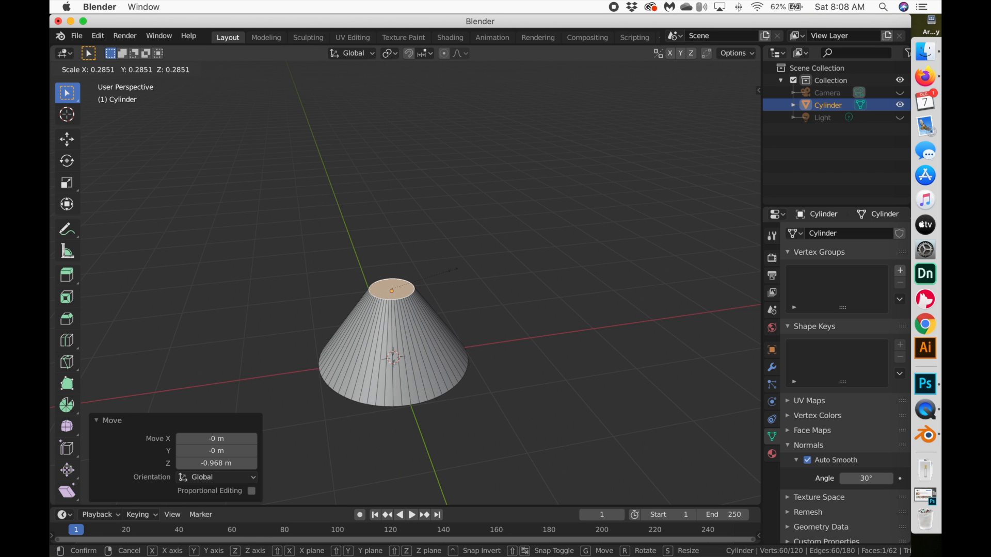
{"action": "left_click", "coordinate": [447, 266]}
{"action": "key", "text": "g"}
{"action": "key", "text": "z"}
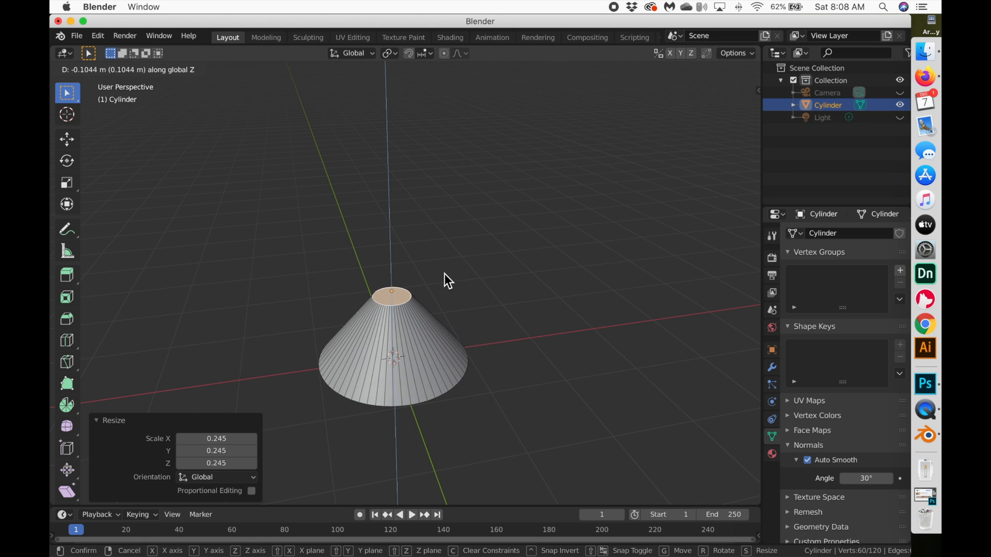
{"action": "left_click", "coordinate": [442, 284]}
- Enlarge the cone's top face by a factor of about 1.12
{"action": "scroll", "coordinate": [440, 285], "scroll_direction": "down", "scroll_amount": 5}
{"action": "scroll", "coordinate": [441, 284], "scroll_direction": "down", "scroll_amount": 5}
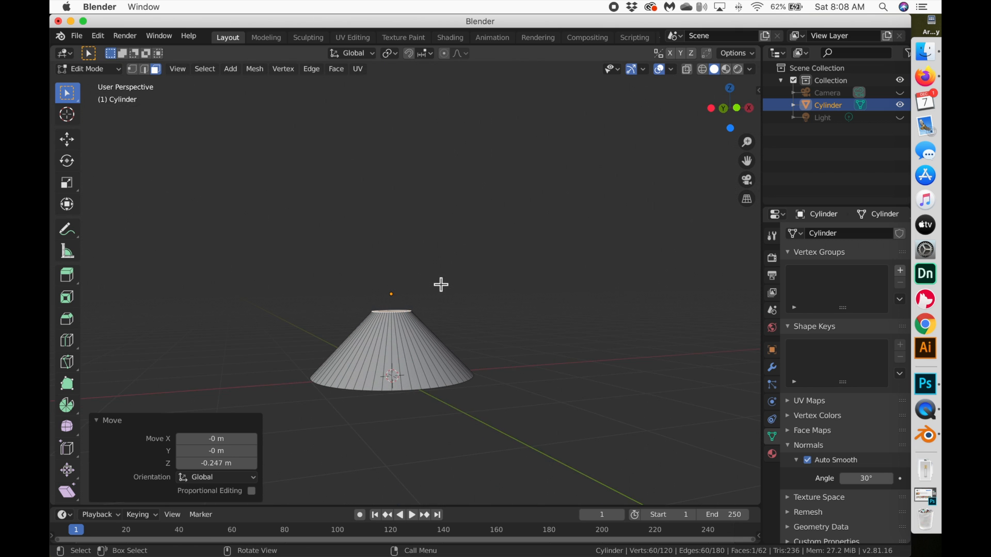
{"action": "key", "text": "s"}
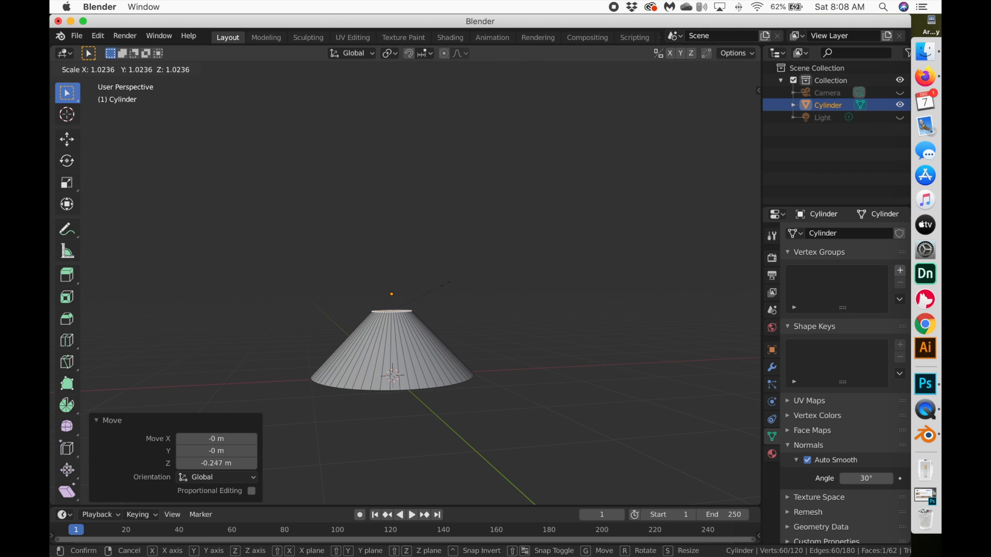
{"action": "left_click", "coordinate": [450, 283]}
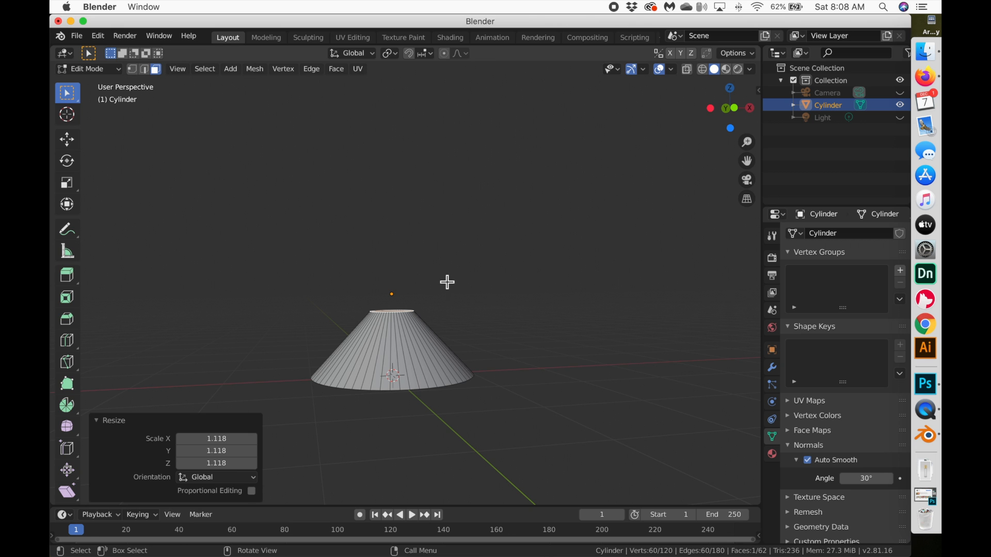
- Extrude the top face upward about 1.31 m into a neck, and raise its end face another 0.45 m along Z
{"action": "key", "text": "e"}
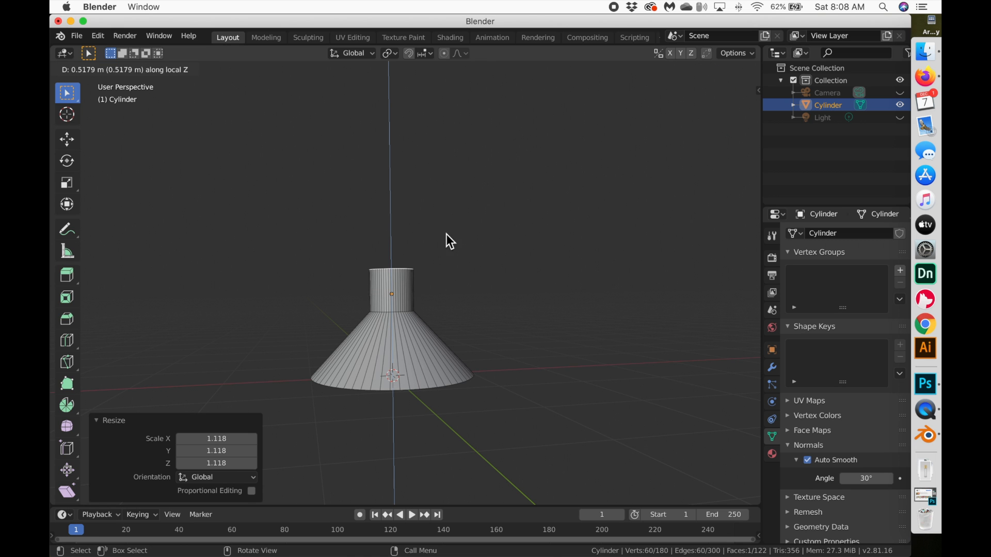
{"action": "left_click", "coordinate": [455, 176]}
{"action": "scroll", "coordinate": [486, 215], "scroll_direction": "up", "scroll_amount": 5}
{"action": "key", "text": "g"}
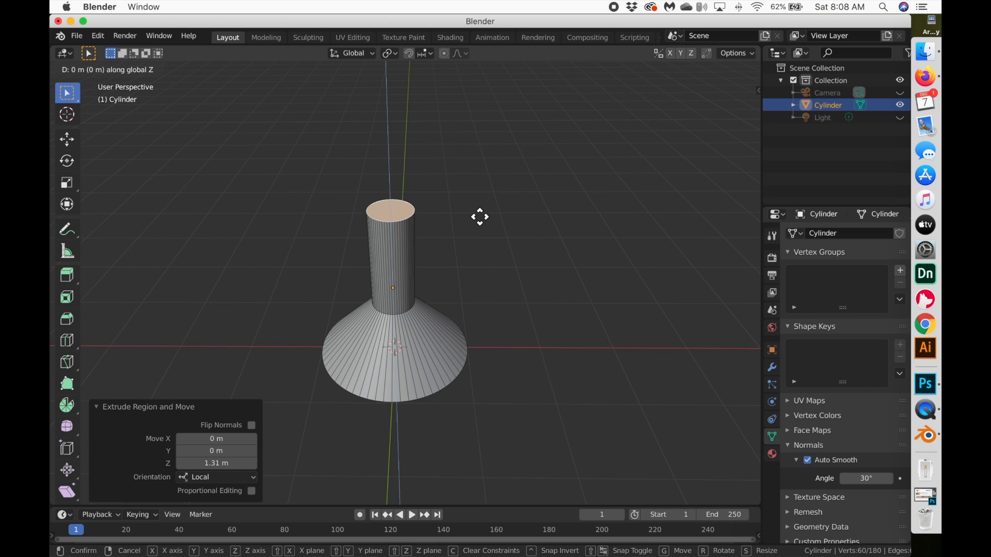
{"action": "key", "text": "z"}
{"action": "left_click", "coordinate": [469, 181]}
{"action": "scroll", "coordinate": [440, 204], "scroll_direction": "down", "scroll_amount": 5}
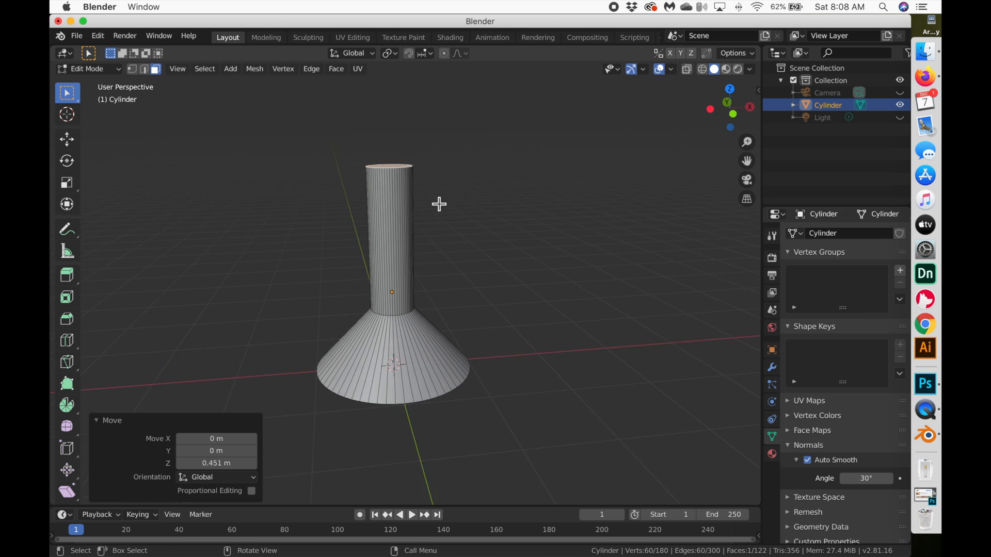
{"action": "scroll", "coordinate": [438, 203], "scroll_direction": "up", "scroll_amount": 4}
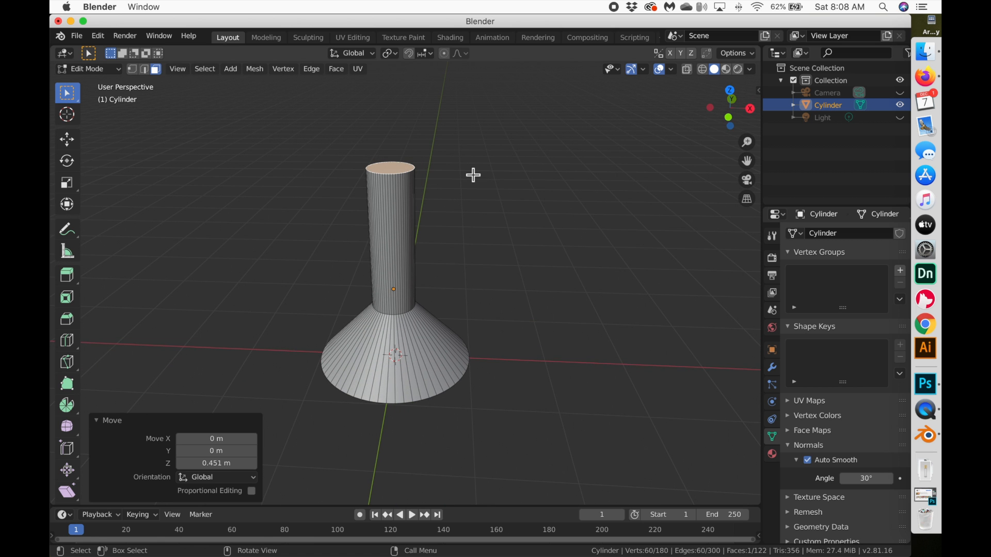
- Delete the top face of the neck to leave its upper end open
{"action": "key", "text": "x"}
{"action": "left_click", "coordinate": [469, 201]}
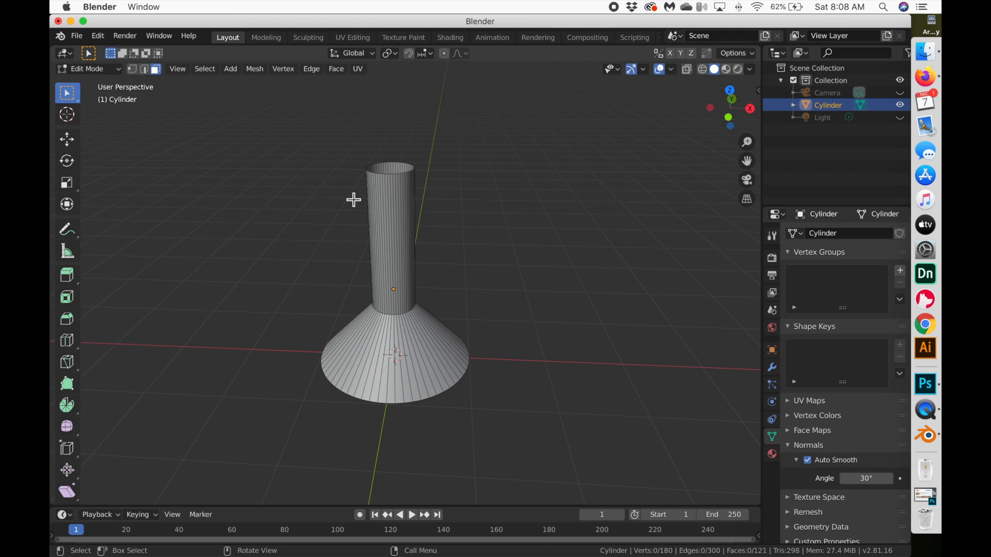
{"action": "scroll", "coordinate": [354, 199], "scroll_direction": "down", "scroll_amount": 2}
{"action": "scroll", "coordinate": [354, 200], "scroll_direction": "up", "scroll_amount": 5}
{"action": "scroll", "coordinate": [355, 199], "scroll_direction": "down", "scroll_amount": 6}
{"action": "scroll", "coordinate": [355, 199], "scroll_direction": "up", "scroll_amount": 5}
{"action": "scroll", "coordinate": [387, 251], "scroll_direction": "down", "scroll_amount": 3}
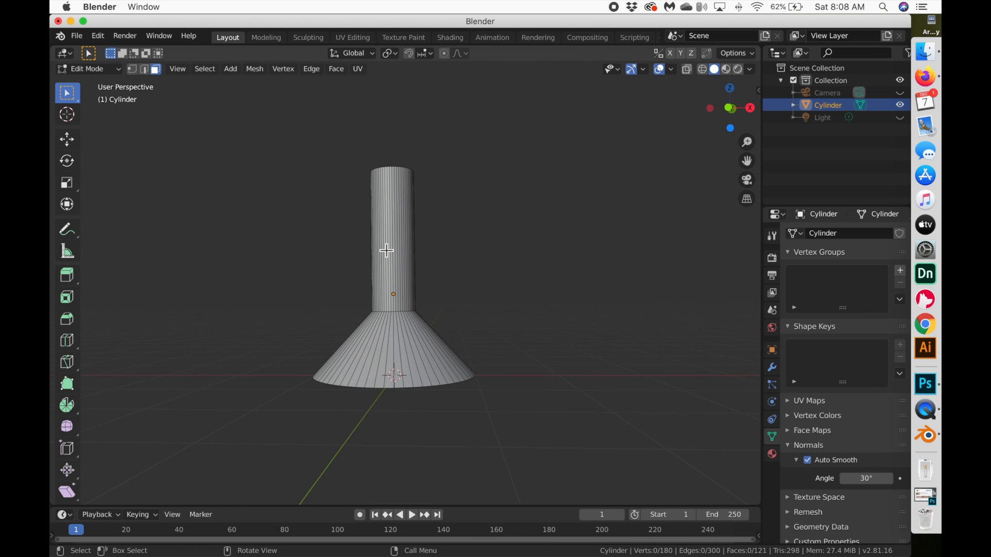
- In wireframe edge selection, bevel the cone's bottom edge loop with a width of about 0.143 m and 6 segments
{"action": "scroll", "coordinate": [400, 340], "scroll_direction": "down", "scroll_amount": 3}
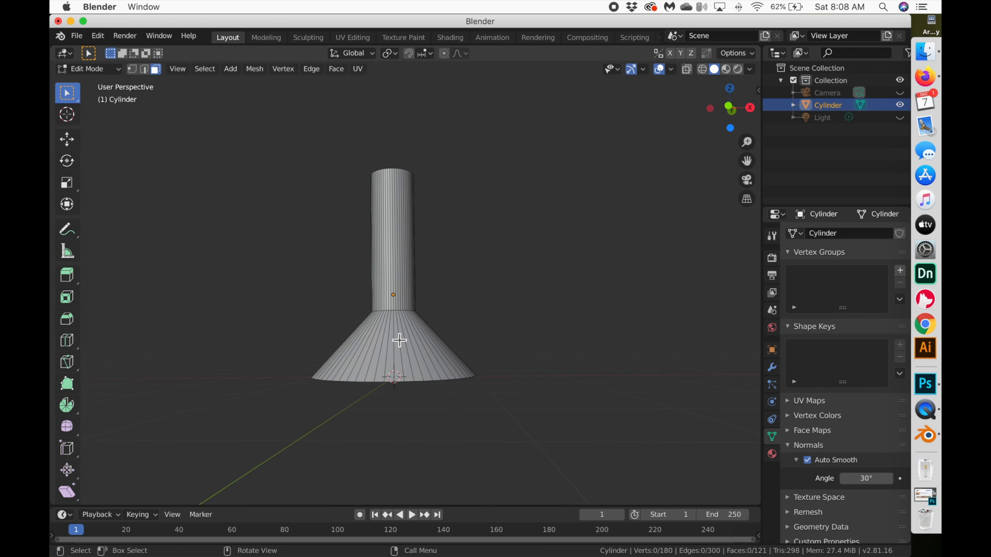
{"action": "scroll", "coordinate": [400, 340], "scroll_direction": "down", "scroll_amount": 1}
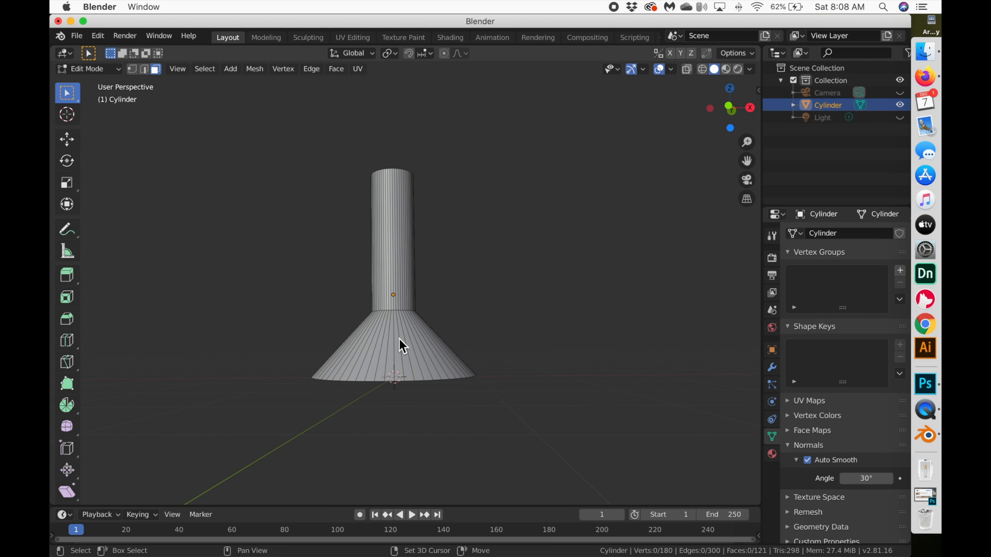
{"action": "key", "text": "shift+z"}
{"action": "scroll", "coordinate": [398, 339], "scroll_direction": "down", "scroll_amount": 1}
{"action": "key", "text": "2"}
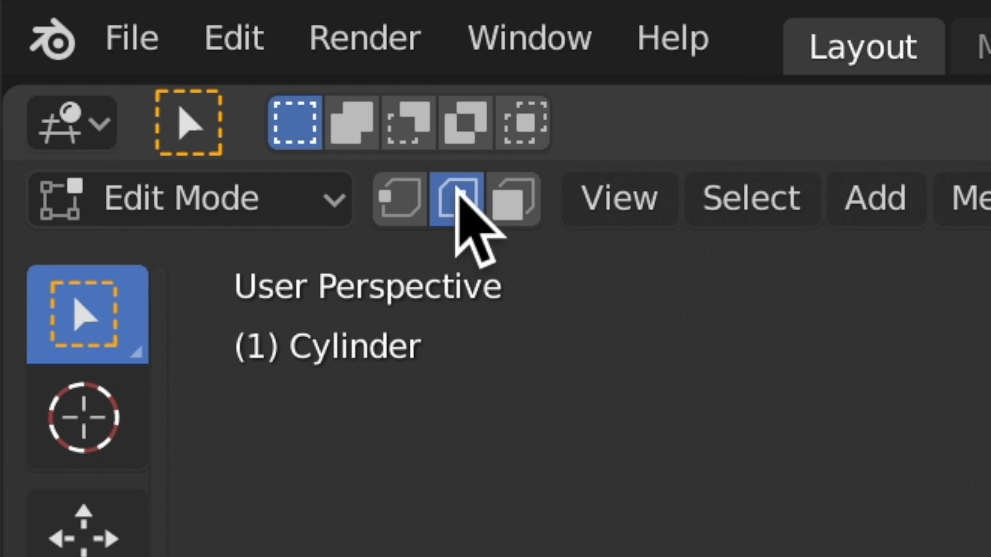
{"action": "left_click_drag", "start_coordinate": [263, 369], "coordinate": [526, 407]}
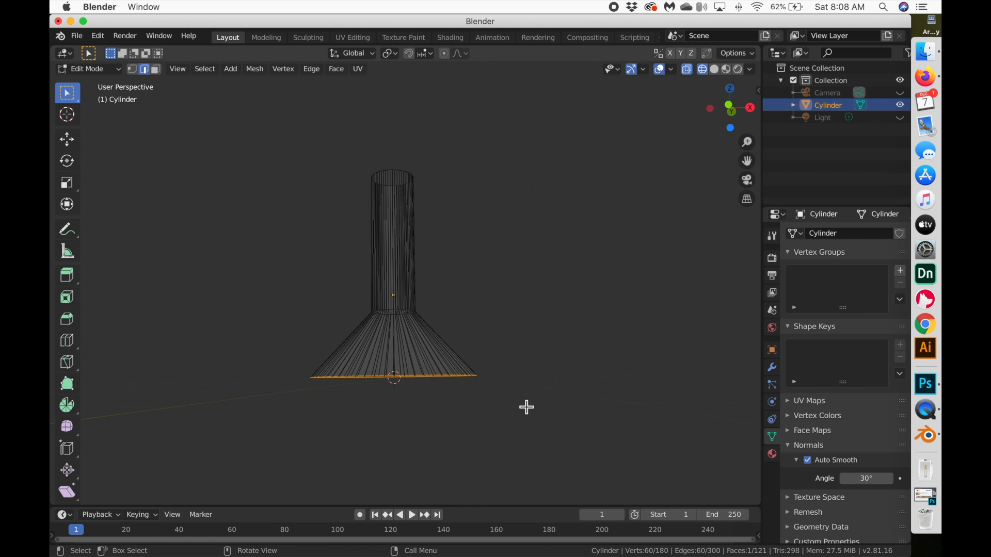
{"action": "scroll", "coordinate": [464, 382], "scroll_direction": "down", "scroll_amount": 5}
{"action": "key", "text": "ctrl+b"}
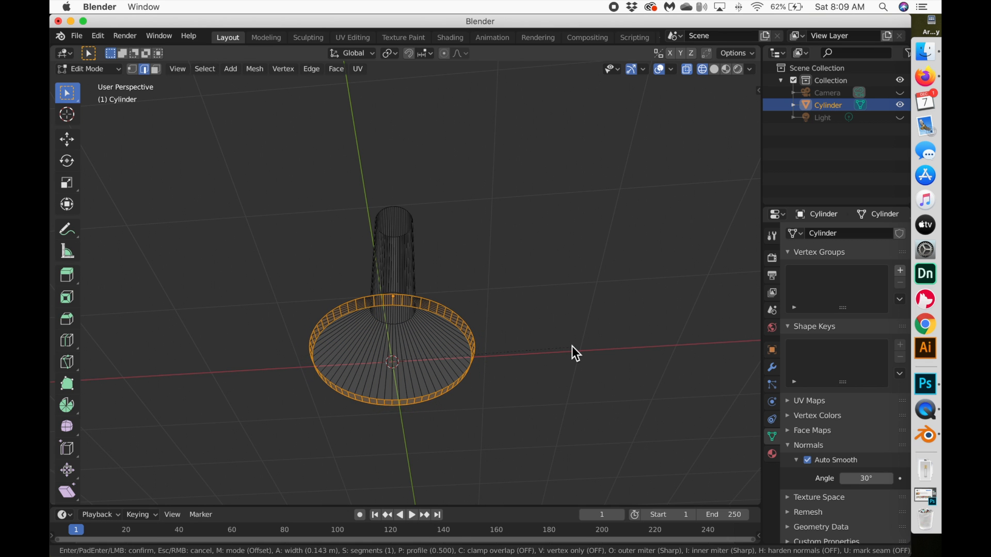
{"action": "scroll", "coordinate": [571, 355], "scroll_direction": "up", "scroll_amount": 4}
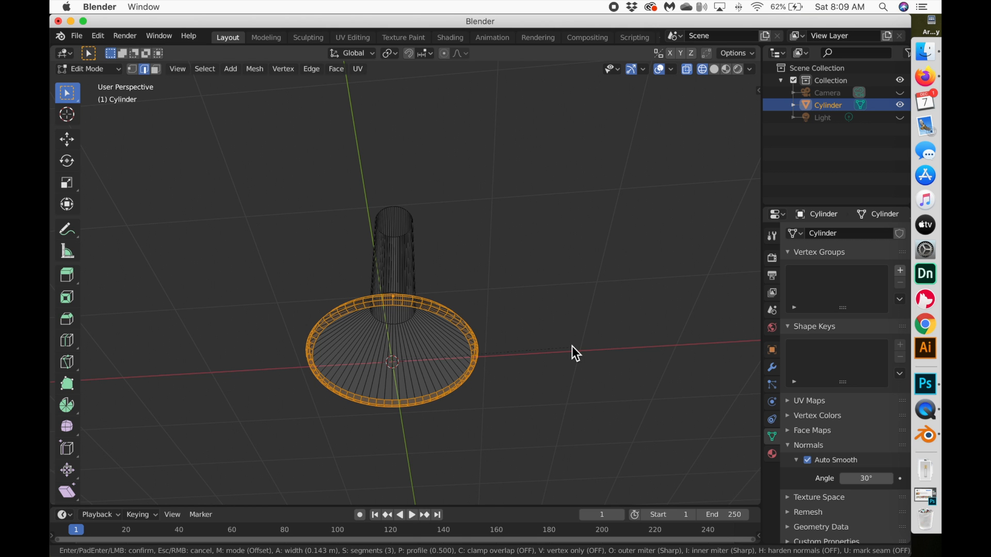
{"action": "scroll", "coordinate": [576, 354], "scroll_direction": "up", "scroll_amount": 1}
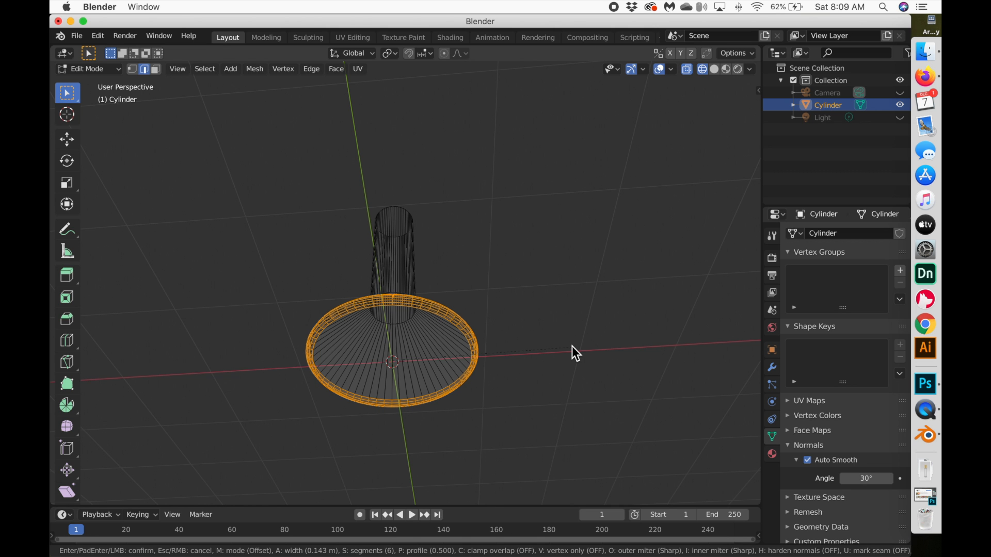
{"action": "left_click", "coordinate": [572, 346]}
- Return to solid shading and scale the bevelled base rim down by a factor of about 0.939
{"action": "scroll", "coordinate": [556, 397], "scroll_direction": "up", "scroll_amount": 5}
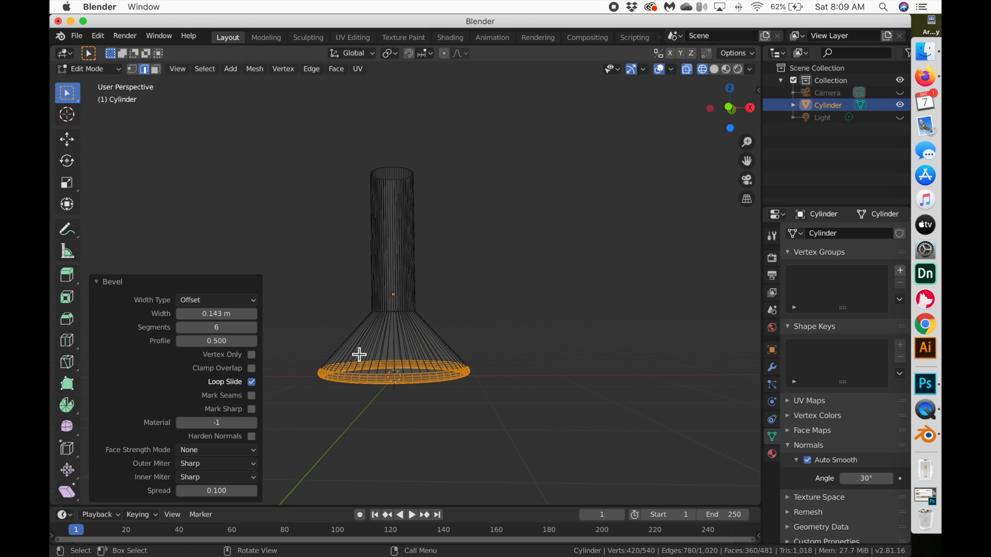
{"action": "key", "text": "shift+z"}
{"action": "scroll", "coordinate": [467, 371], "scroll_direction": "up", "scroll_amount": 5}
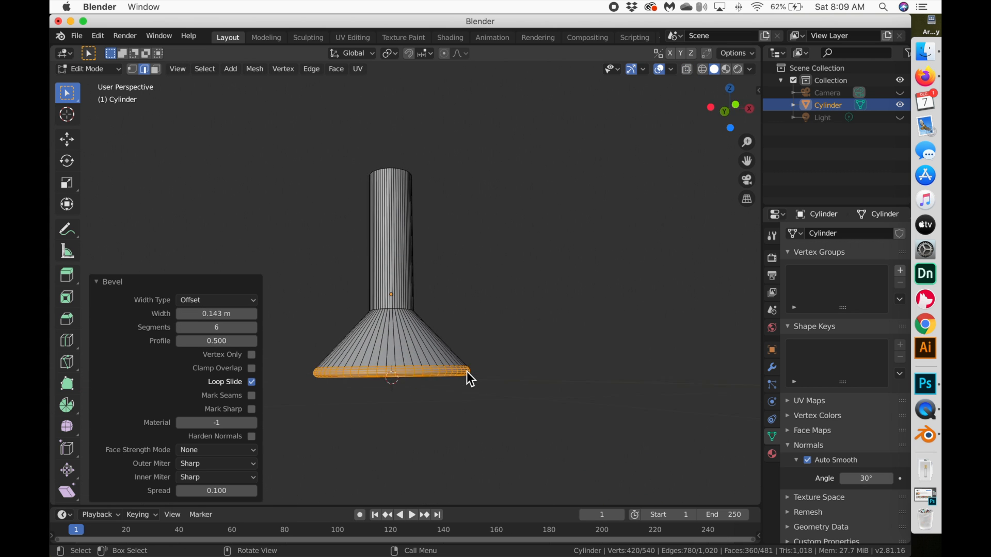
{"action": "scroll", "coordinate": [467, 372], "scroll_direction": "right", "scroll_amount": 10}
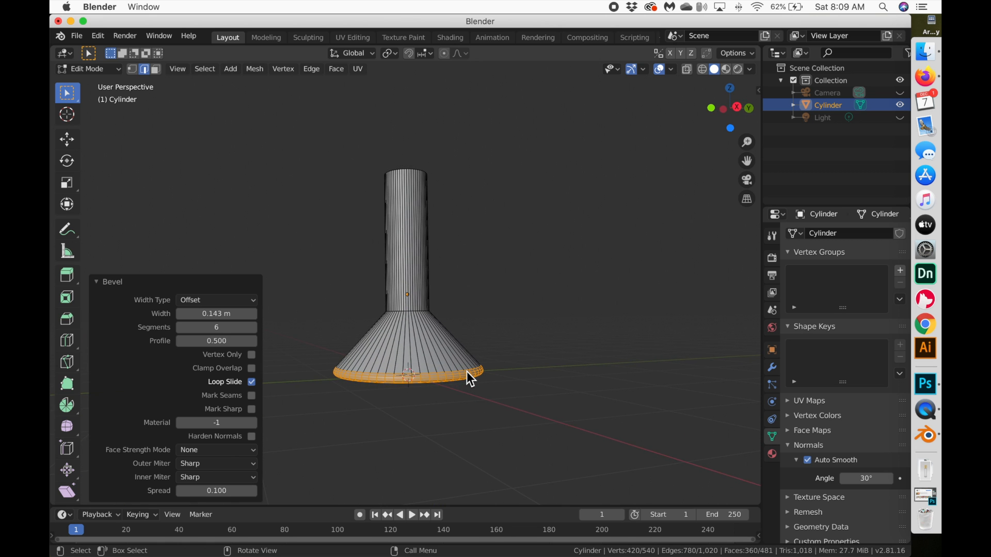
{"action": "scroll", "coordinate": [466, 372], "scroll_direction": "right", "scroll_amount": 5}
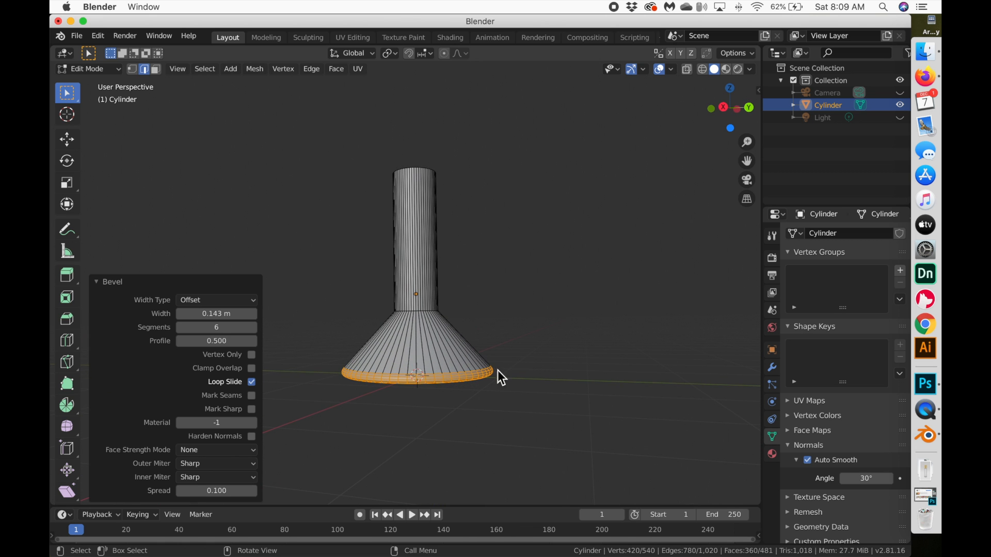
{"action": "key", "text": "s"}
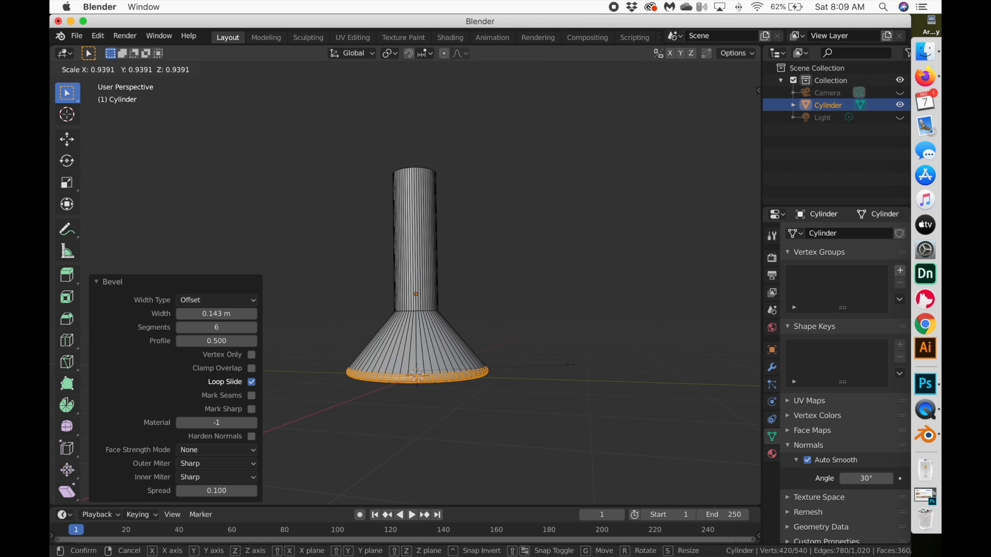
{"action": "left_click", "coordinate": [577, 370]}
- Bevel the edge loop where the neck meets the cone by about 0.188 m with 6 segments, using wireframe, and return to solid shading
{"action": "scroll", "coordinate": [559, 364], "scroll_direction": "right", "scroll_amount": 10}
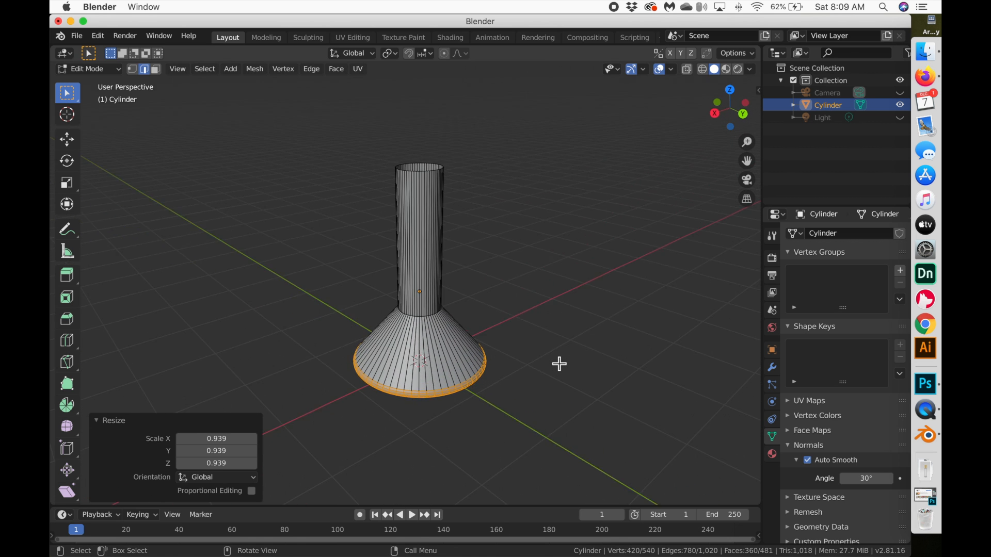
{"action": "scroll", "coordinate": [525, 341], "scroll_direction": "down", "scroll_amount": 5}
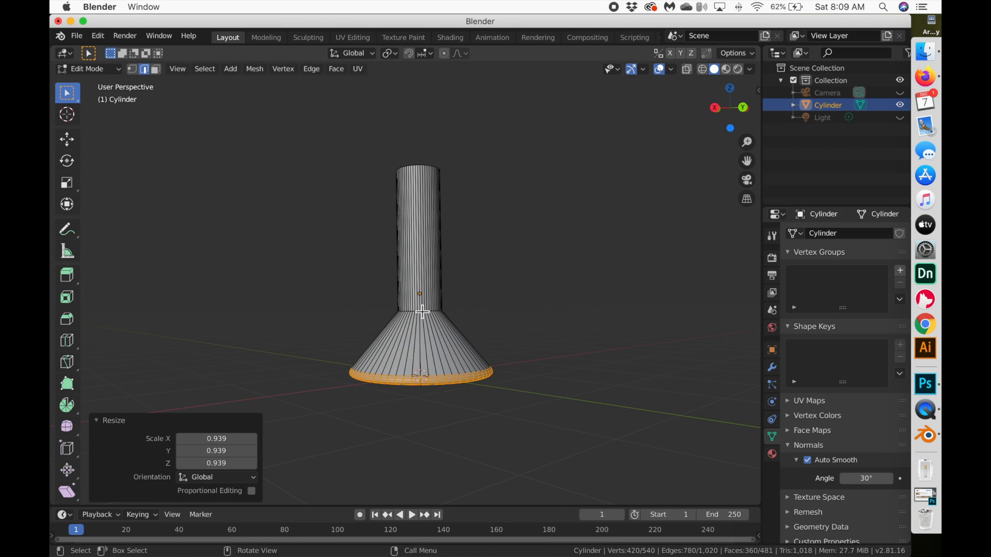
{"action": "key", "text": "alt+z"}
{"action": "left_click", "coordinate": [439, 310], "text": "alt"}
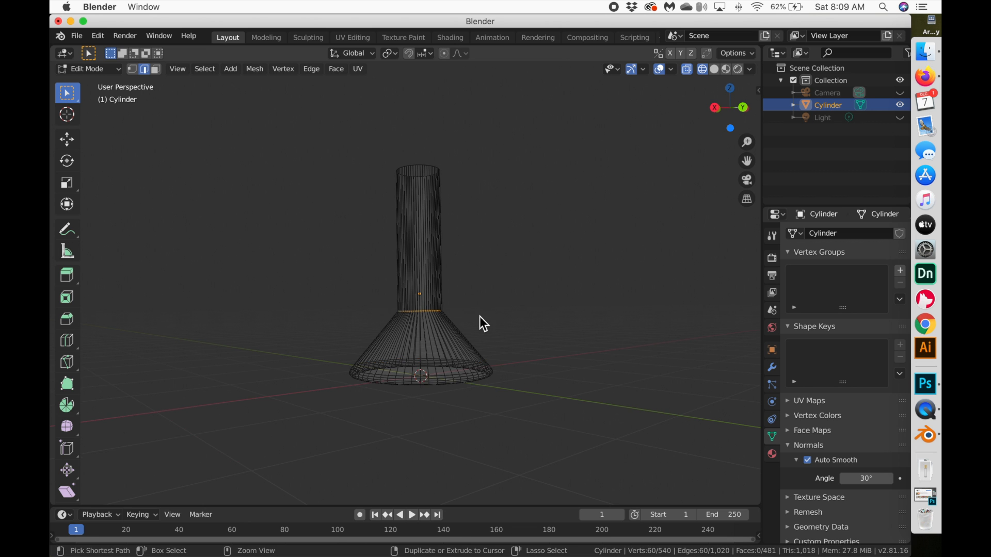
{"action": "scroll", "coordinate": [479, 317], "scroll_direction": "up", "scroll_amount": 5}
{"action": "key", "text": "ctrl+b"}
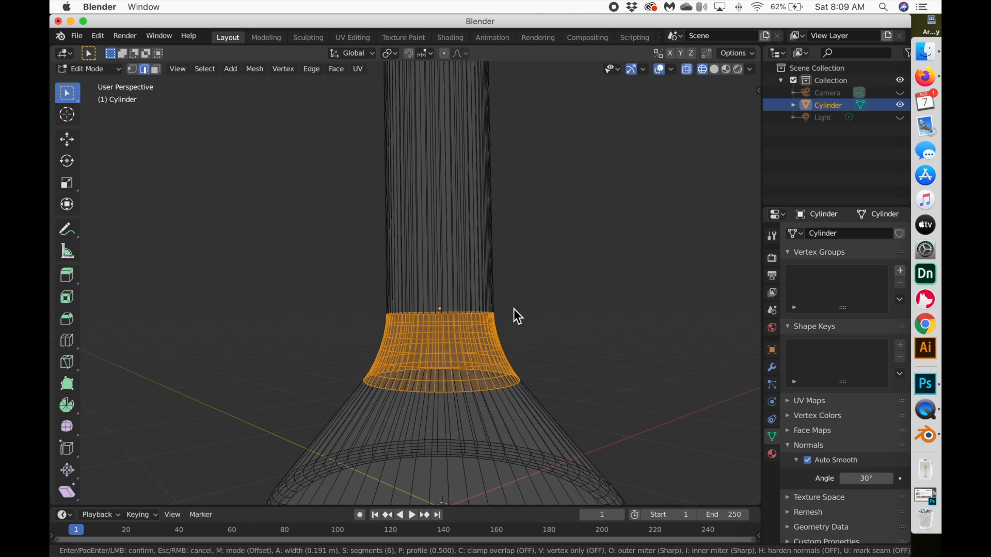
{"action": "left_click", "coordinate": [510, 310]}
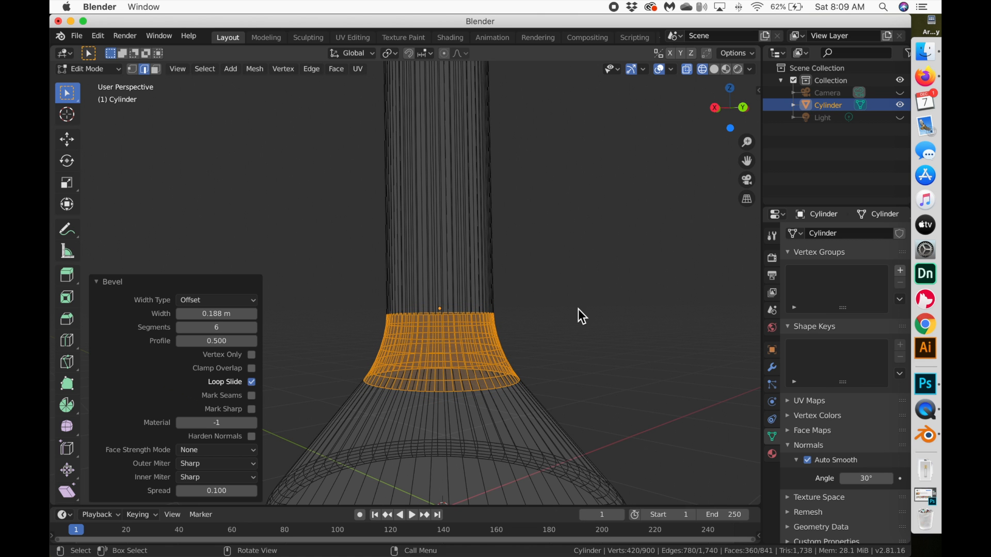
{"action": "key", "text": "shift+z"}
{"action": "key", "text": "alt+a"}
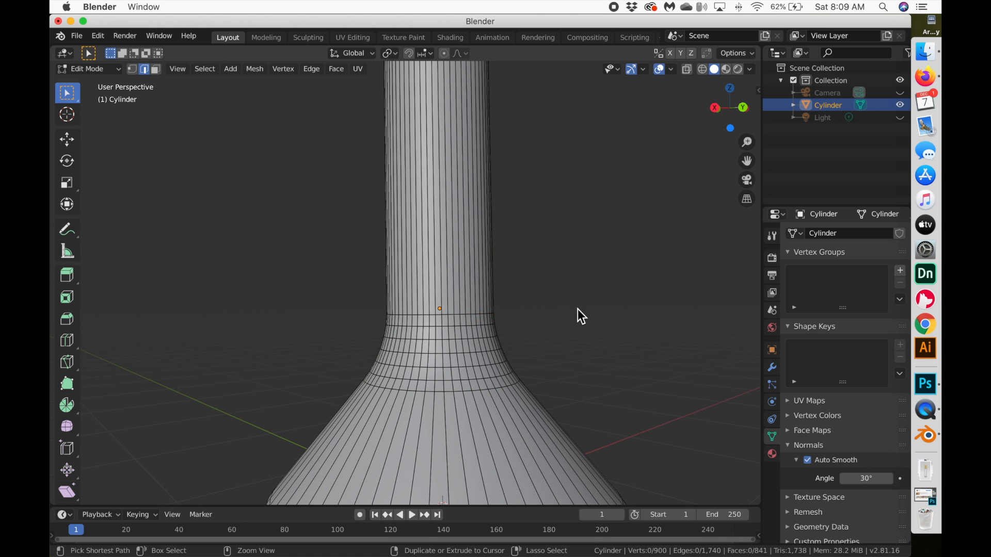
- Extrude the neck's open top edge loop outward into a flat lip, scaled by about 1.251
{"action": "scroll", "coordinate": [578, 309], "scroll_direction": "down", "scroll_amount": 3, "text": "ctrl"}
{"action": "scroll", "coordinate": [578, 309], "scroll_direction": "up", "scroll_amount": 3, "text": "ctrl"}
{"action": "scroll", "coordinate": [578, 309], "scroll_direction": "down", "scroll_amount": 2, "text": "ctrl"}
{"action": "scroll", "coordinate": [578, 309], "scroll_direction": "up", "scroll_amount": 2, "text": "shift"}
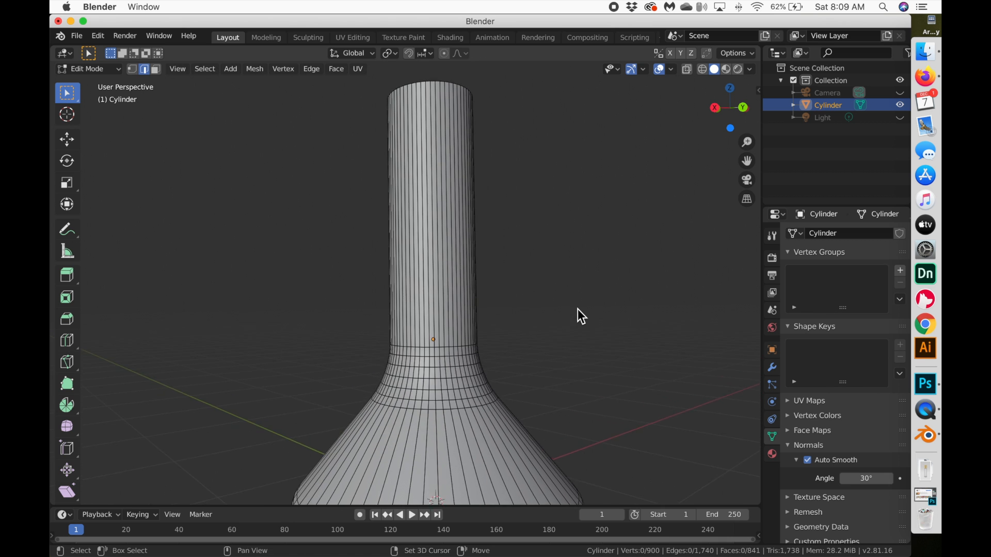
{"action": "scroll", "coordinate": [578, 309], "scroll_direction": "up", "scroll_amount": 3, "text": "shift"}
{"action": "scroll", "coordinate": [577, 309], "scroll_direction": "up", "scroll_amount": 4}
{"action": "scroll", "coordinate": [578, 309], "scroll_direction": "down", "scroll_amount": 3, "text": "ctrl"}
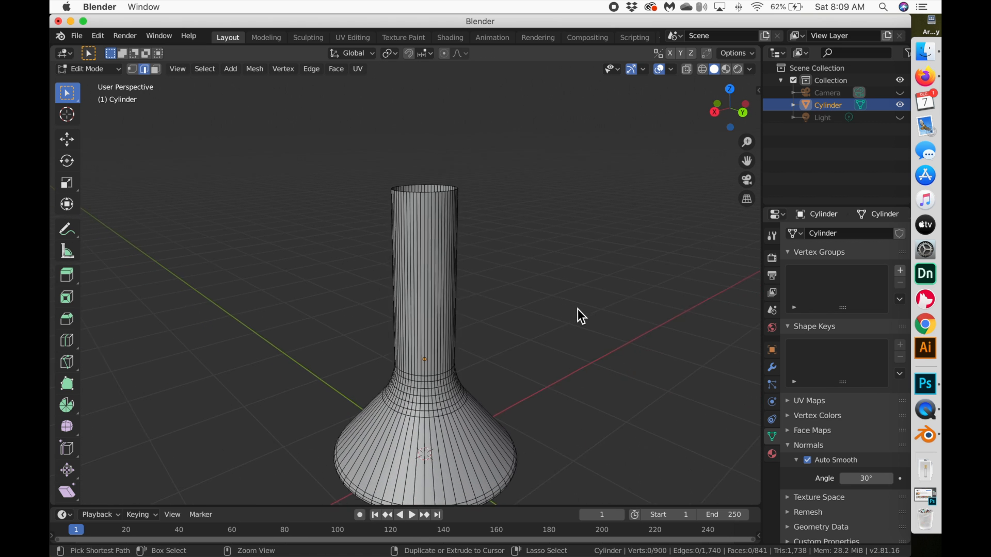
{"action": "scroll", "coordinate": [578, 309], "scroll_direction": "down", "scroll_amount": 2, "text": "ctrl"}
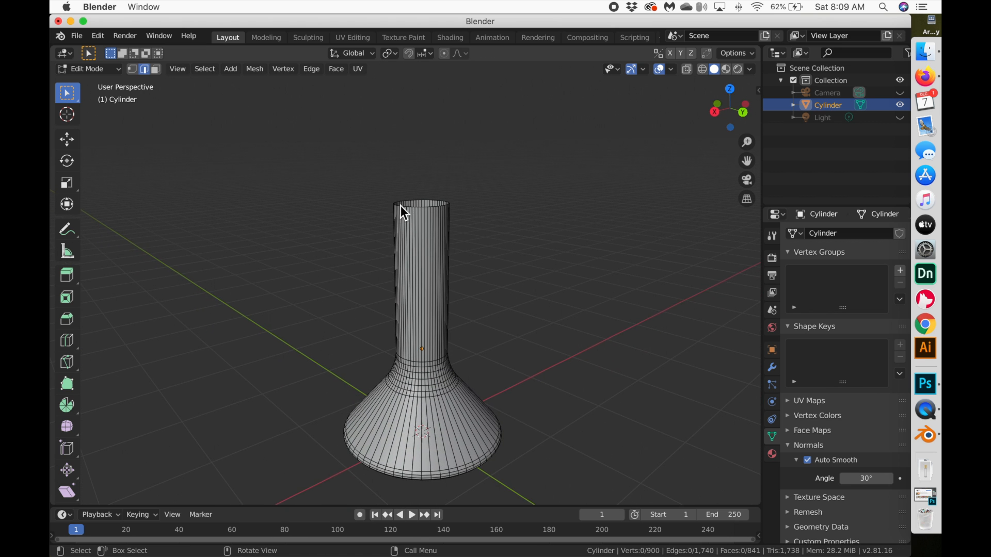
{"action": "left_click_drag", "start_coordinate": [376, 195], "coordinate": [491, 222]}
{"action": "scroll", "coordinate": [466, 215], "scroll_direction": "up", "scroll_amount": 5, "text": "ctrl"}
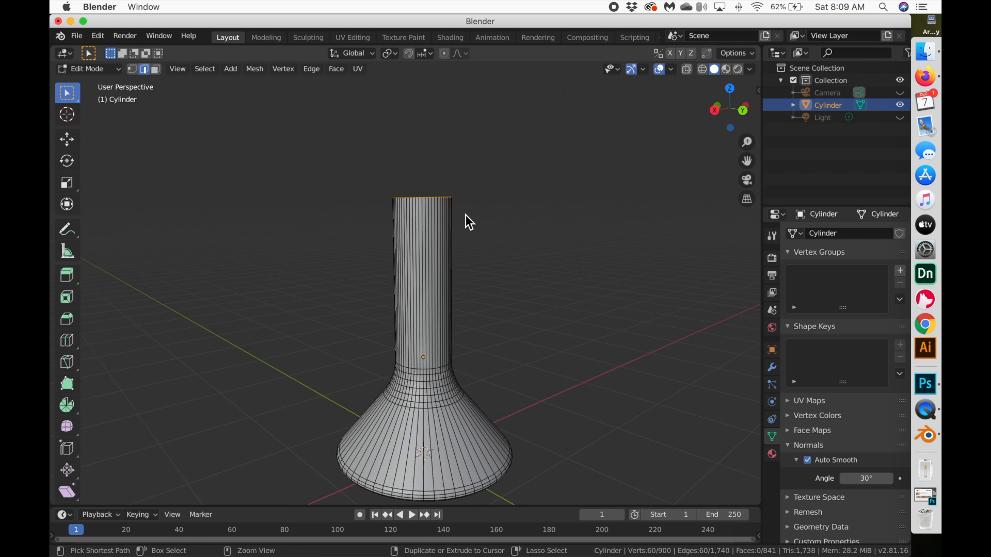
{"action": "scroll", "coordinate": [466, 215], "scroll_direction": "up", "scroll_amount": 6, "text": "shift"}
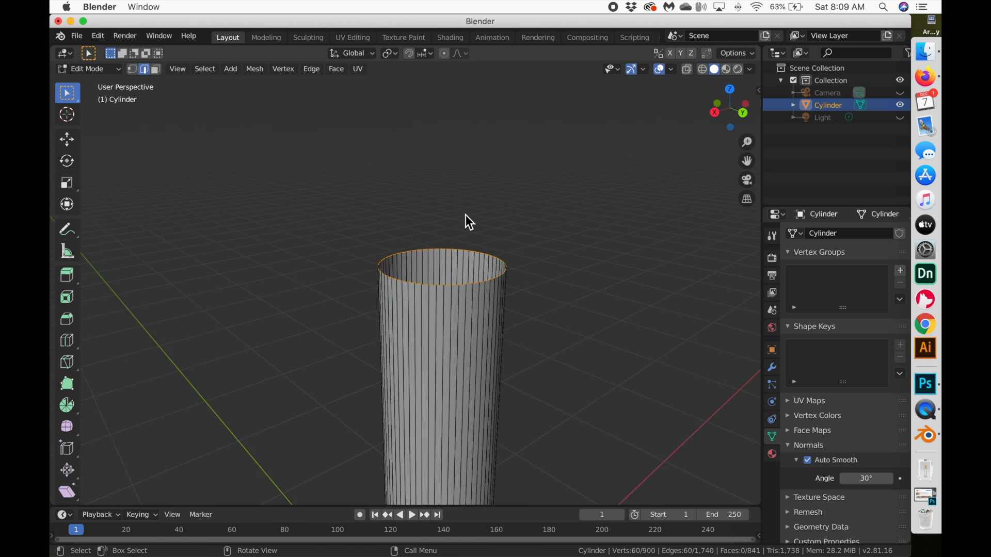
{"action": "key", "text": "e"}
{"action": "key", "text": "s"}
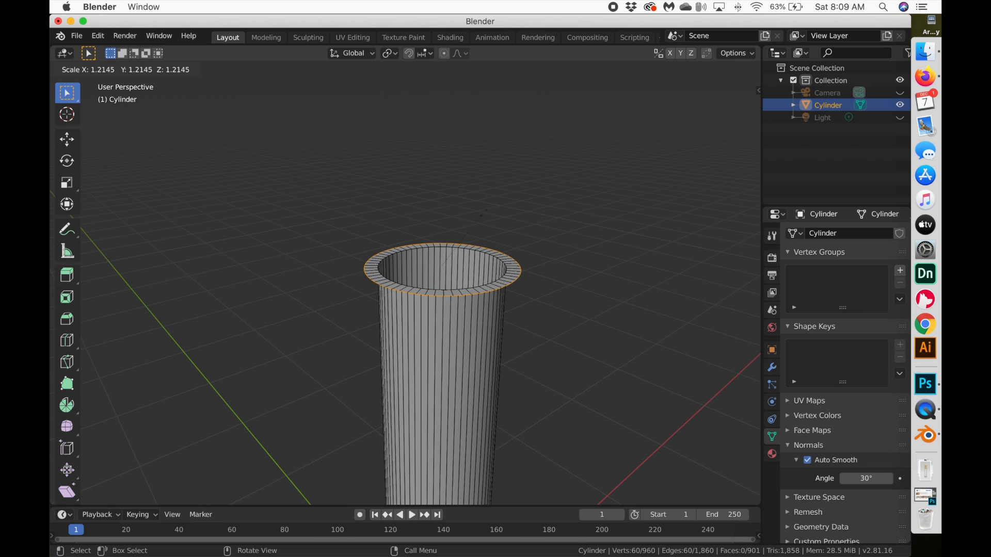
{"action": "left_click", "coordinate": [485, 212]}
- Extrude the lip's outer edge up about 0.0586 m along Z, and extrude it inward at a scale of about 0.697
{"action": "key", "text": "e"}
{"action": "key", "text": "z"}
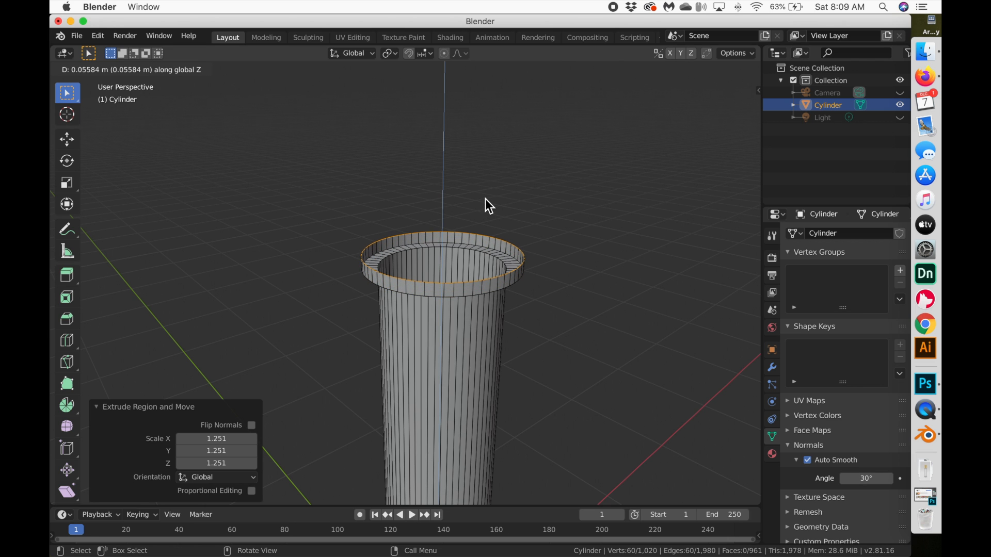
{"action": "left_click", "coordinate": [485, 199]}
{"action": "key", "text": "s"}
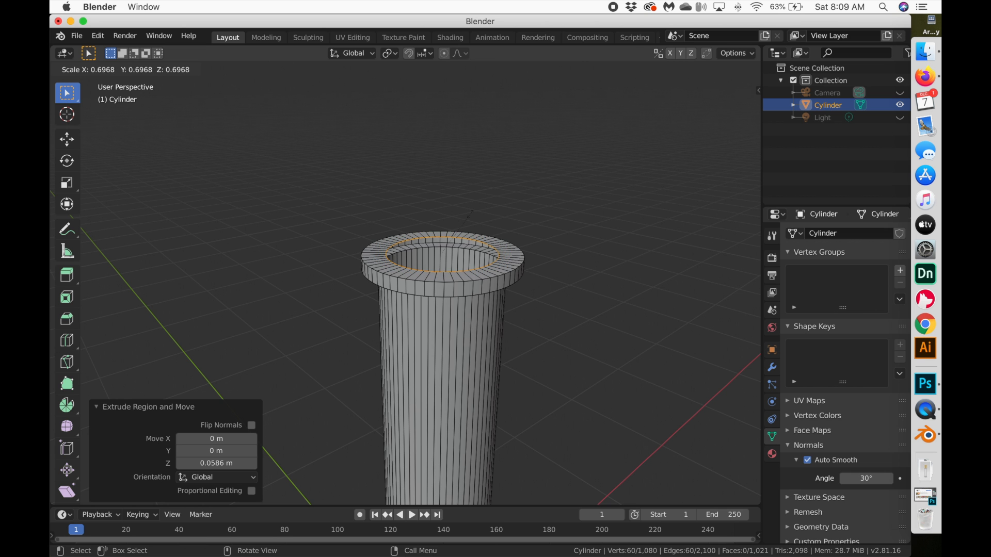
{"action": "left_click", "coordinate": [469, 213]}
- In wireframe, extrude the lip's inner edge loop down about 1.25 m along Z inside the neck
{"action": "scroll", "coordinate": [469, 214], "scroll_direction": "up", "scroll_amount": 10}
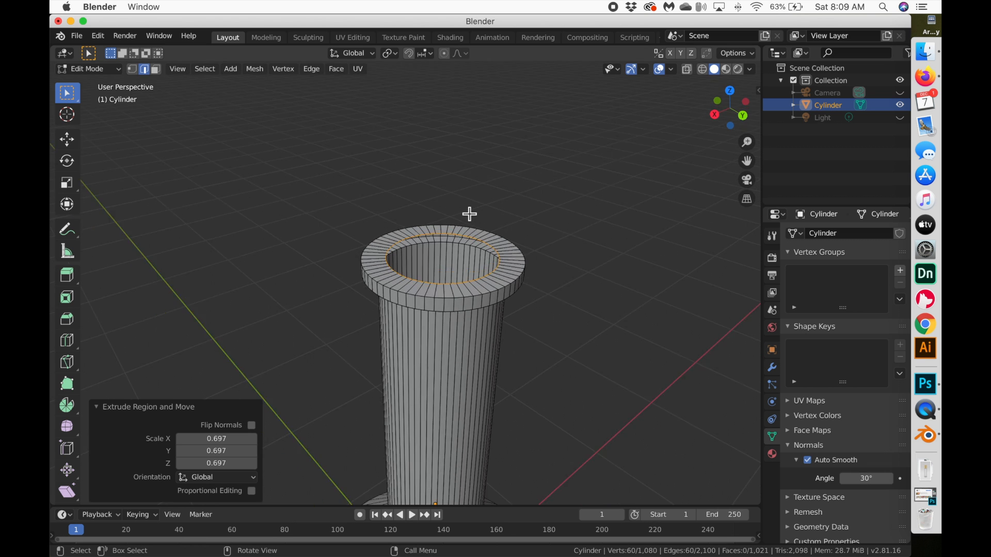
{"action": "scroll", "coordinate": [470, 213], "scroll_direction": "down", "scroll_amount": 10}
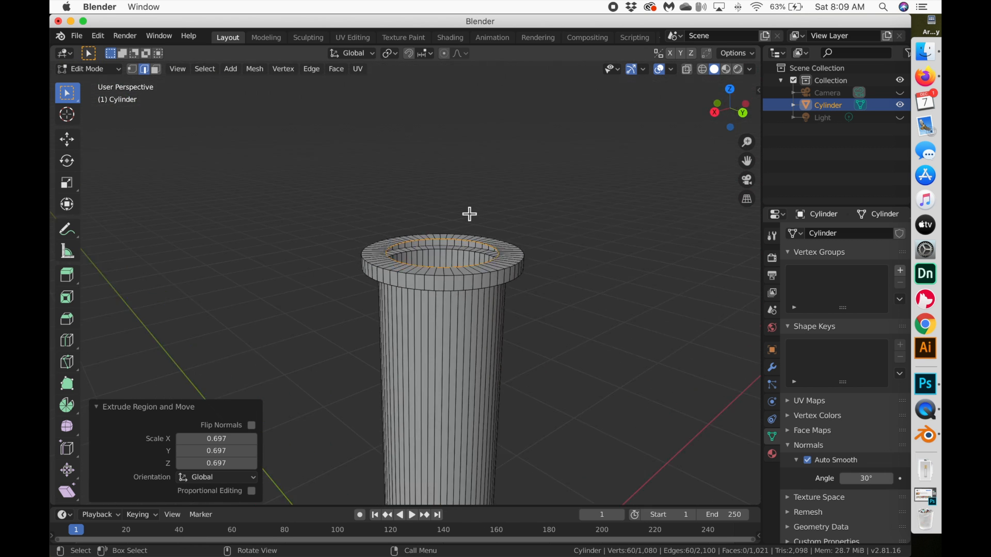
{"action": "key", "text": "shift+z"}
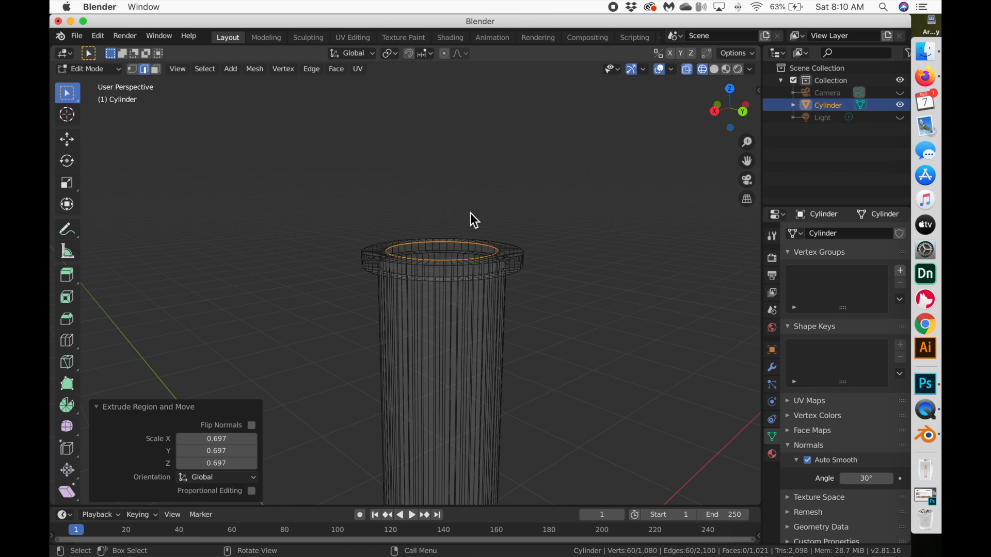
{"action": "scroll", "coordinate": [475, 220], "scroll_direction": "down", "scroll_amount": 5, "text": "ctrl"}
{"action": "scroll", "coordinate": [470, 213], "scroll_direction": "down", "scroll_amount": 5}
{"action": "scroll", "coordinate": [470, 213], "scroll_direction": "down", "scroll_amount": 1}
{"action": "key", "text": "e"}
{"action": "key", "text": "z"}
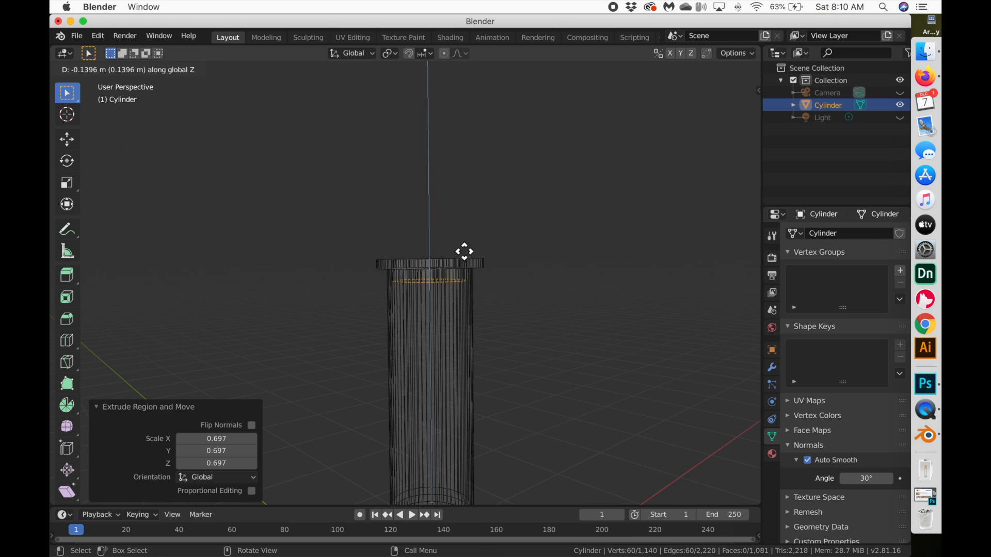
{"action": "left_click", "coordinate": [456, 405]}
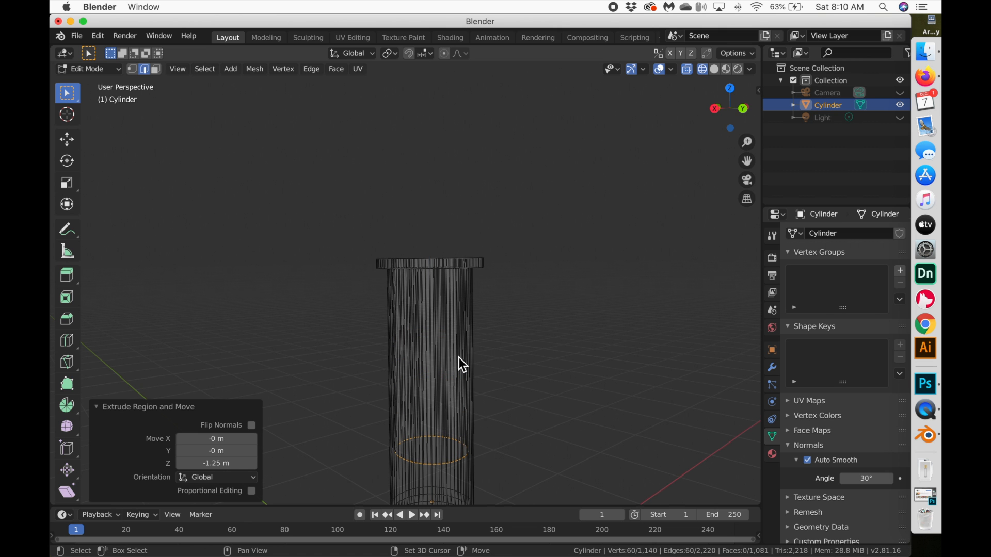
- Move the inner wall's bottom edge loop down about 0.562 m along Z to where the neck meets the cone
{"action": "scroll", "coordinate": [458, 357], "scroll_direction": "down", "scroll_amount": 10, "text": "shift"}
{"action": "scroll", "coordinate": [459, 358], "scroll_direction": "down", "scroll_amount": 1, "text": "shift"}
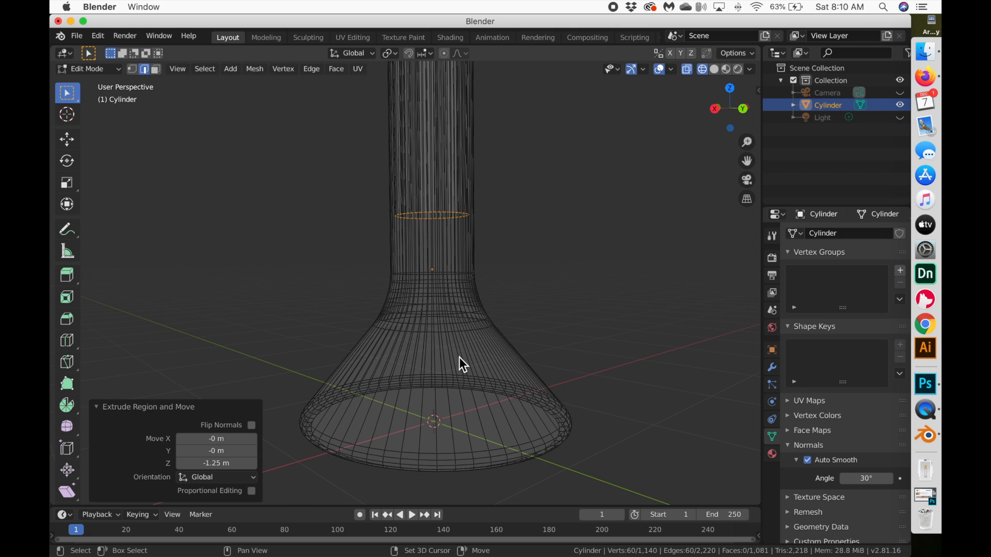
{"action": "key", "text": "g"}
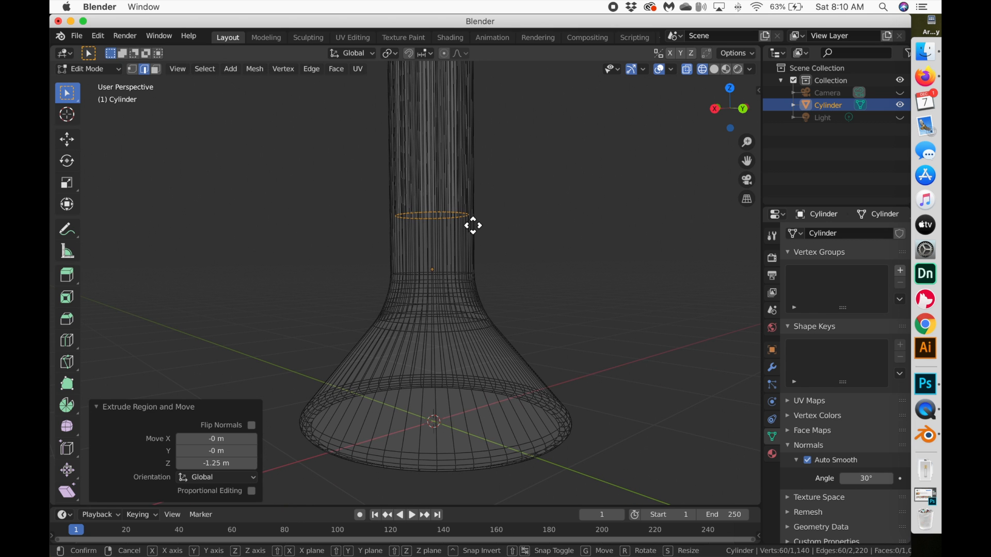
{"action": "key", "text": "z"}
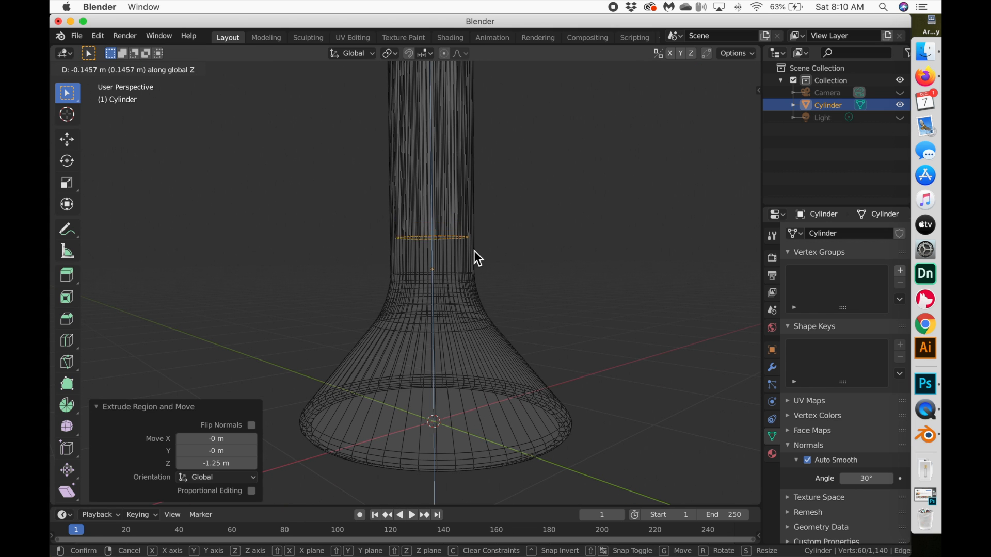
{"action": "left_click", "coordinate": [479, 311]}
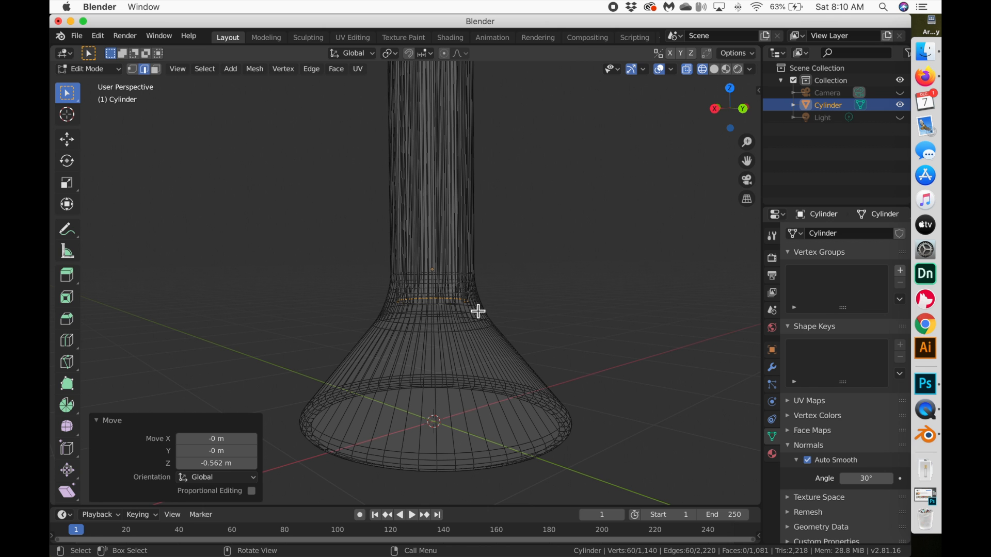
- Extrude the inner loop down about 0.7 m along Z and scale it by about 3.179 to form the inner cone
{"action": "key", "text": "e"}
{"action": "key", "text": "z"}
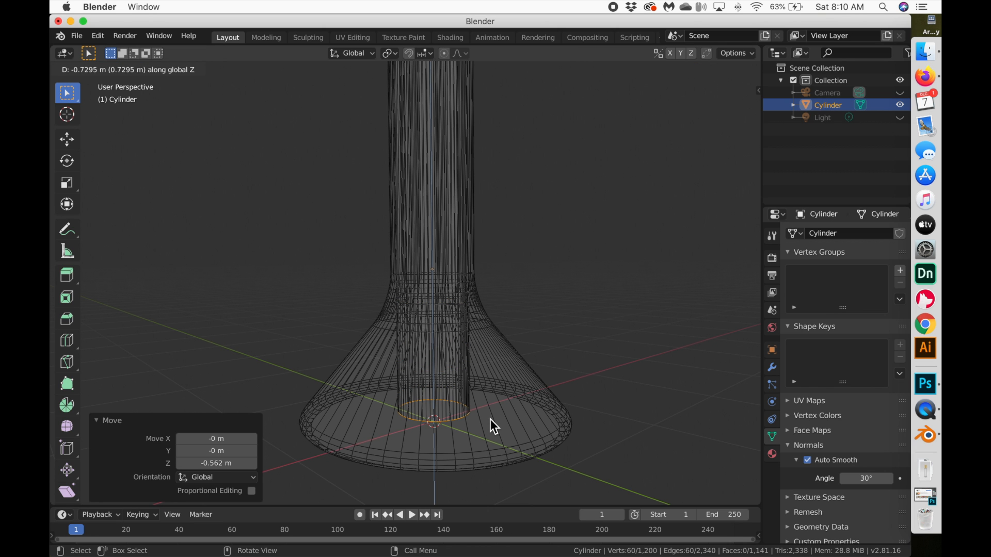
{"action": "left_click", "coordinate": [488, 415]}
{"action": "key", "text": "s"}
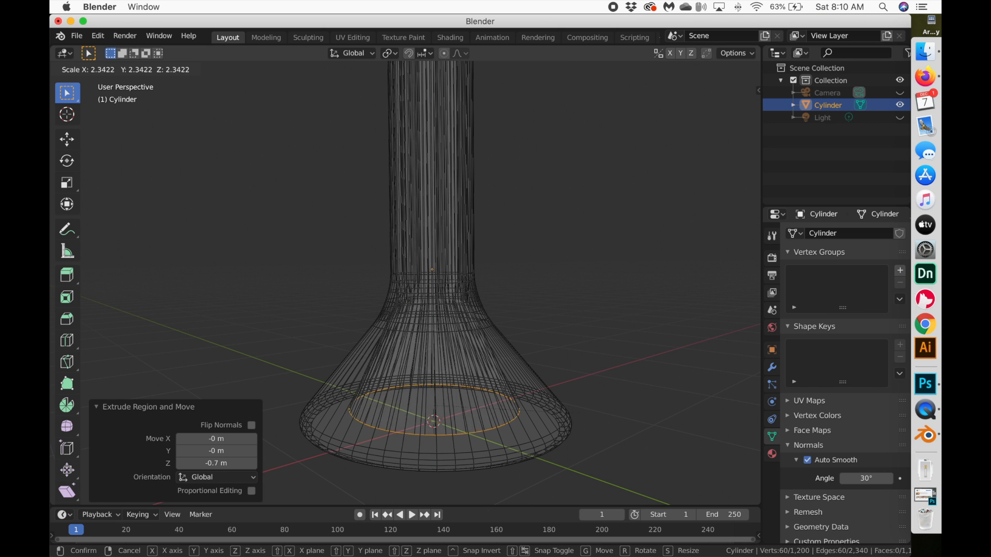
{"action": "left_click", "coordinate": [612, 412]}
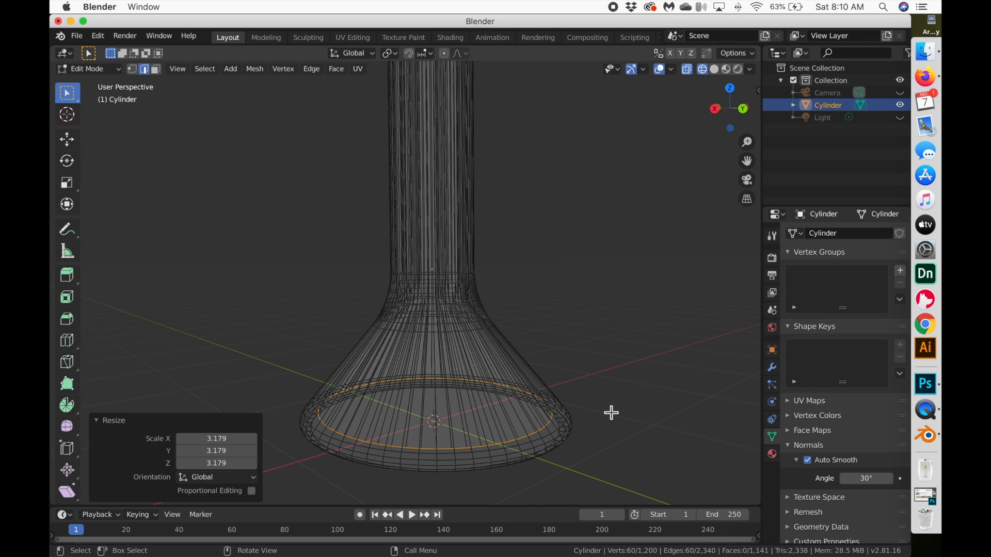
- Fill the inner cone's bottom loop with a face and bevel its edge by about 0.0898 m with 6 segments
{"action": "key", "text": "f"}
{"action": "scroll", "coordinate": [512, 395], "scroll_direction": "down", "scroll_amount": 6}
{"action": "scroll", "coordinate": [511, 396], "scroll_direction": "up", "scroll_amount": 3}
{"action": "key", "text": "ctrl+b"}
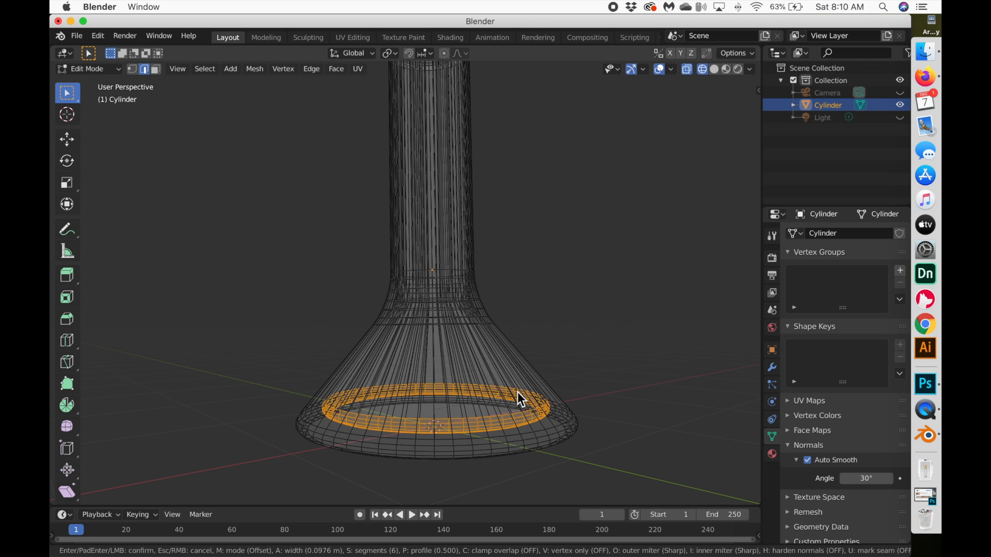
{"action": "left_click", "coordinate": [516, 392]}
- Scale the beveled inner base edge by about 1.046 and move it down about 0.0355 m along Z
{"action": "key", "text": "s"}
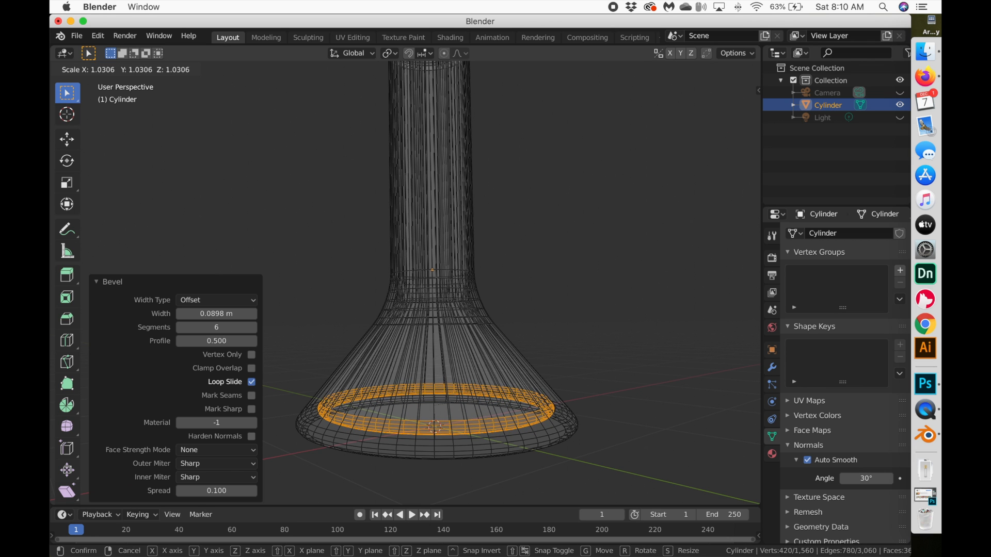
{"action": "left_click", "coordinate": [521, 391]}
{"action": "key", "text": "g"}
{"action": "key", "text": "z"}
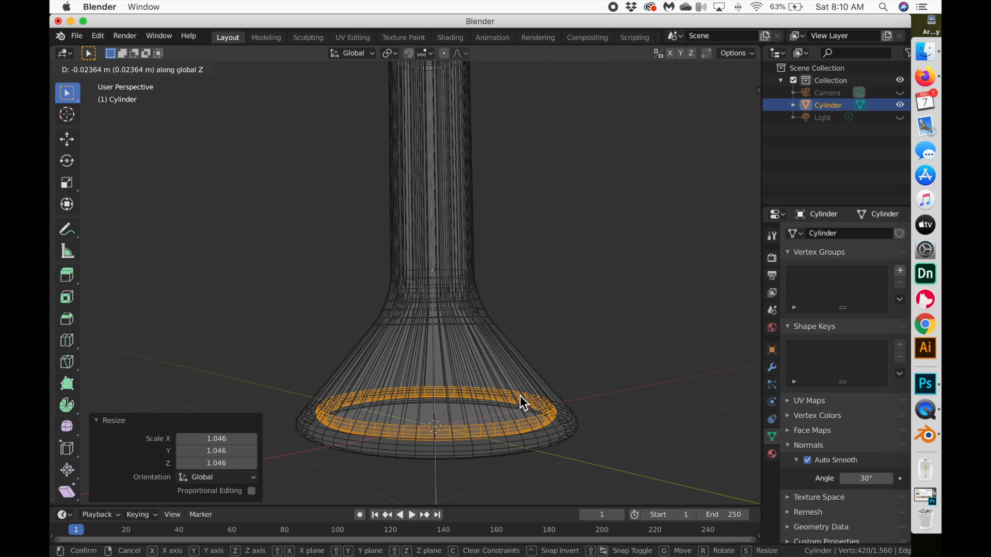
{"action": "left_click", "coordinate": [519, 396]}
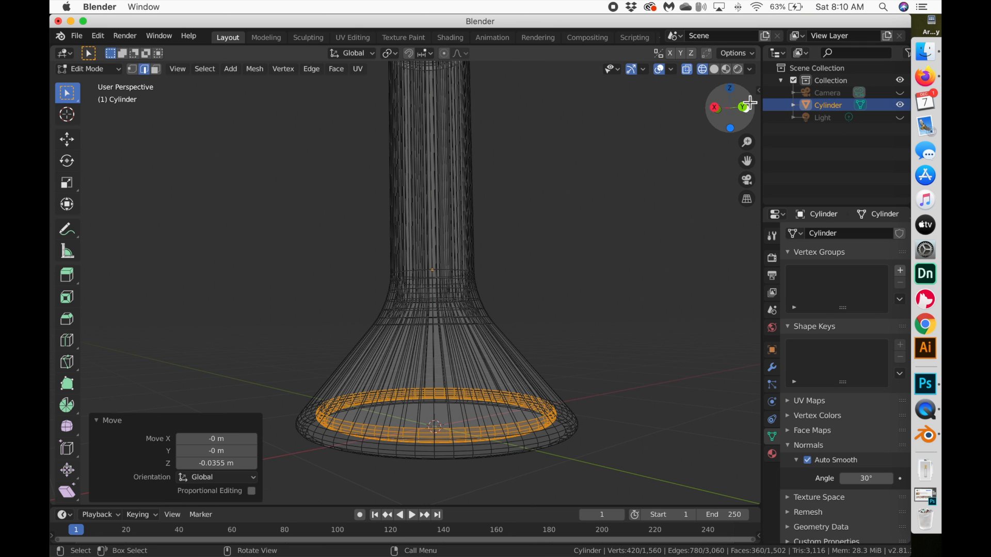
- Bevel the inner wall's edge loop where the neck meets the cone by about 0.191 m with 6 segments
{"action": "left_click", "coordinate": [717, 107]}
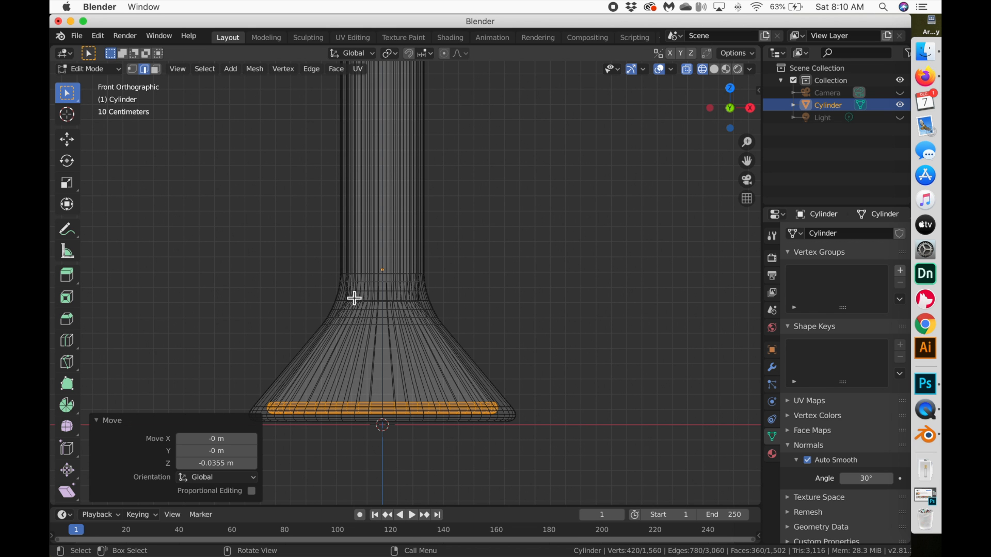
{"action": "scroll", "coordinate": [360, 299], "scroll_direction": "up", "scroll_amount": 3}
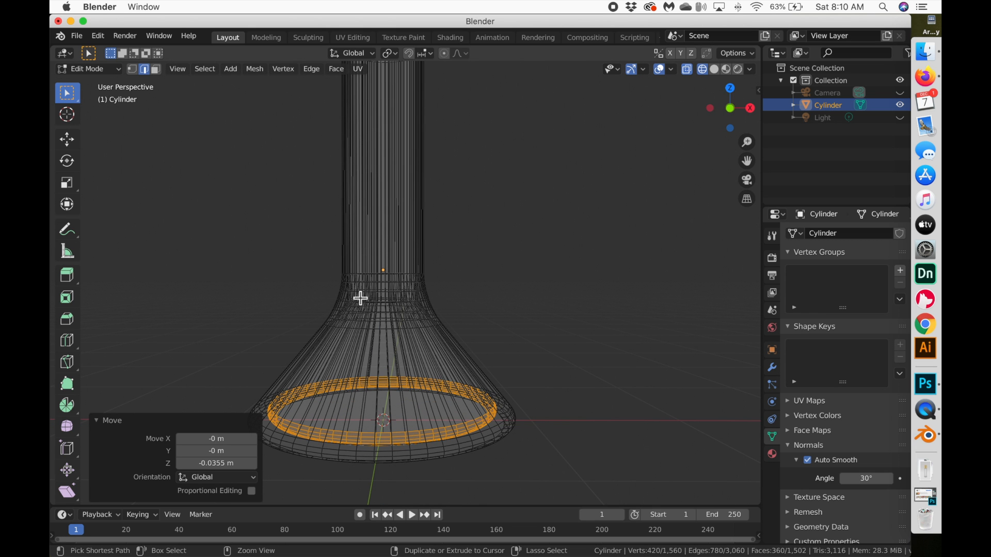
{"action": "scroll", "coordinate": [360, 299], "scroll_direction": "up", "scroll_amount": 5, "text": "ctrl"}
{"action": "scroll", "coordinate": [361, 297], "scroll_direction": "up", "scroll_amount": 1, "text": "ctrl"}
{"action": "scroll", "coordinate": [361, 297], "scroll_direction": "up", "scroll_amount": 2}
{"action": "scroll", "coordinate": [362, 297], "scroll_direction": "down", "scroll_amount": 4}
{"action": "scroll", "coordinate": [361, 298], "scroll_direction": "up", "scroll_amount": 1}
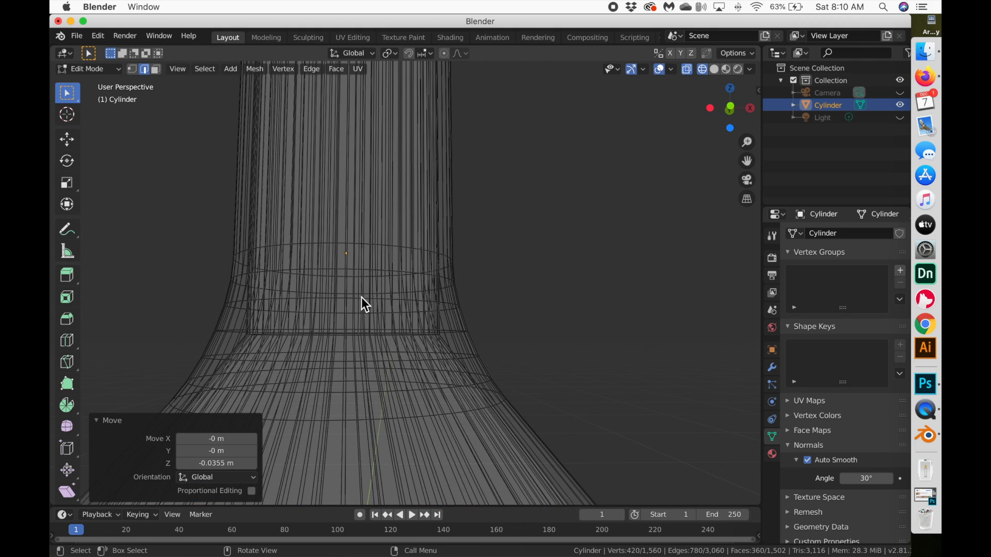
{"action": "left_click_drag", "start_coordinate": [231, 340], "coordinate": [452, 332]}
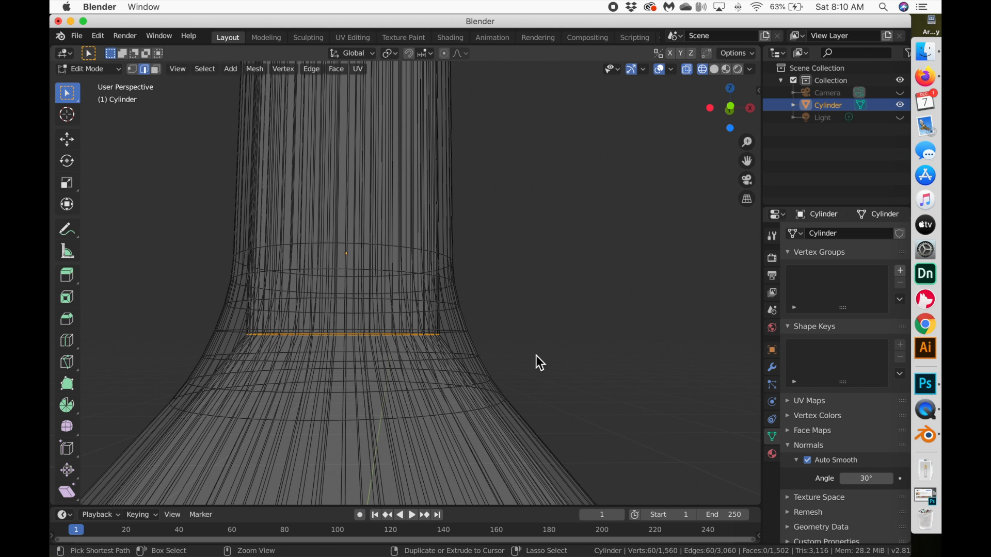
{"action": "key", "text": "ctrl+b"}
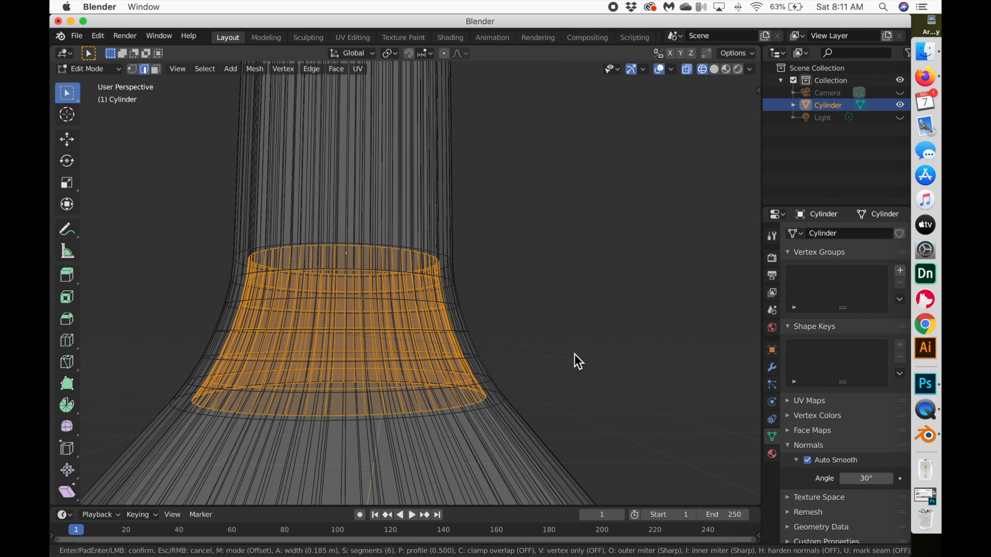
{"action": "left_click", "coordinate": [575, 354]}
- Select a single edge on the outer side of the neck's lip and return to solid shading
{"action": "scroll", "coordinate": [558, 355], "scroll_direction": "down", "scroll_amount": 3}
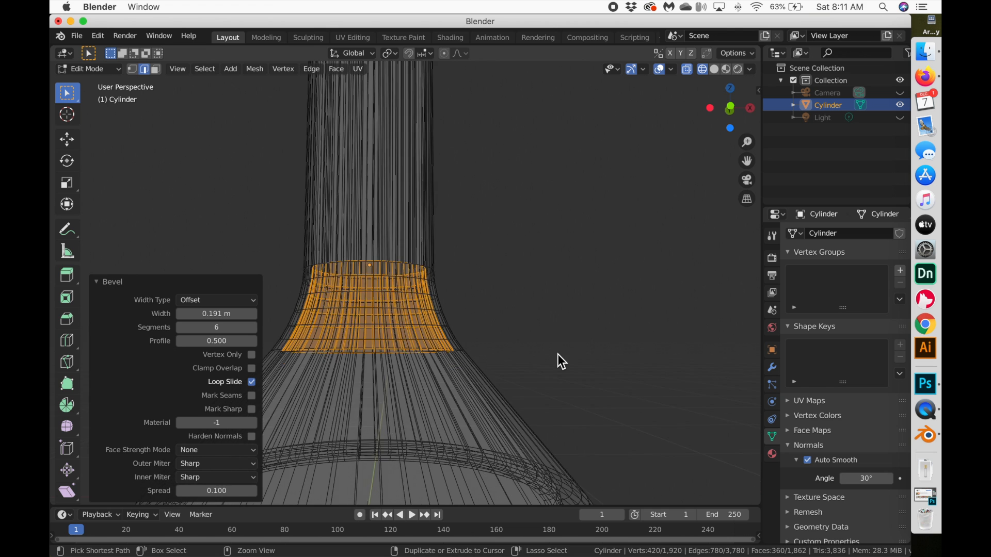
{"action": "scroll", "coordinate": [557, 354], "scroll_direction": "down", "scroll_amount": 8, "text": "ctrl"}
{"action": "scroll", "coordinate": [558, 354], "scroll_direction": "up", "scroll_amount": 4}
{"action": "scroll", "coordinate": [485, 324], "scroll_direction": "up", "scroll_amount": 2}
{"action": "scroll", "coordinate": [483, 323], "scroll_direction": "up", "scroll_amount": 3, "text": "shift"}
{"action": "scroll", "coordinate": [483, 323], "scroll_direction": "up", "scroll_amount": 5, "text": "shift"}
{"action": "scroll", "coordinate": [483, 323], "scroll_direction": "left", "scroll_amount": 3}
{"action": "scroll", "coordinate": [483, 323], "scroll_direction": "down", "scroll_amount": 3}
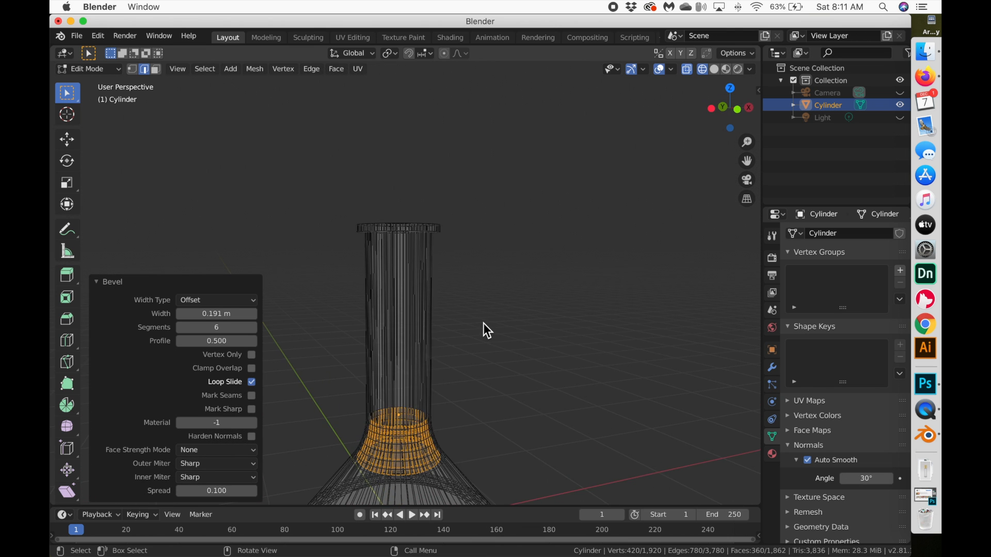
{"action": "scroll", "coordinate": [400, 269], "scroll_direction": "up", "scroll_amount": 5, "text": "ctrl"}
{"action": "scroll", "coordinate": [308, 226], "scroll_direction": "up", "scroll_amount": 2}
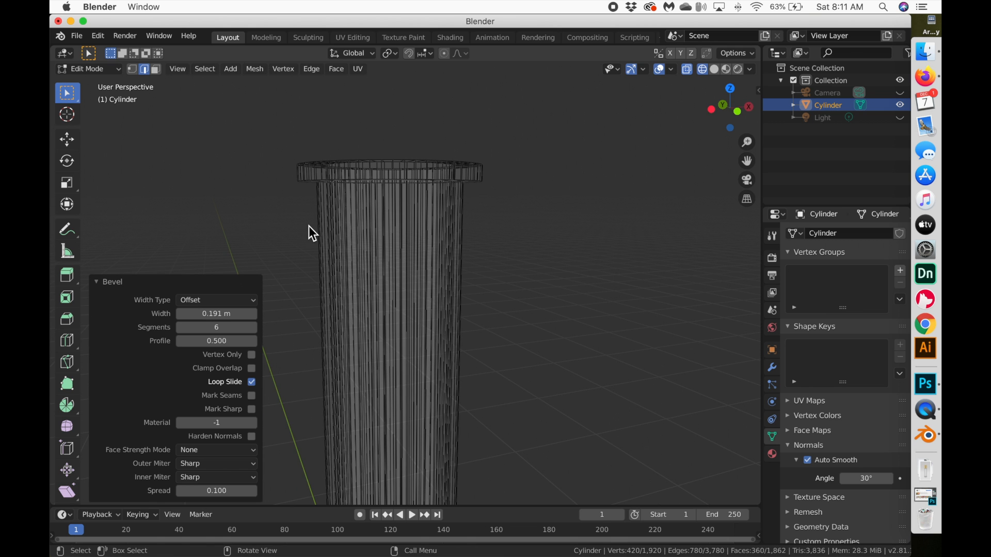
{"action": "scroll", "coordinate": [299, 181], "scroll_direction": "up", "scroll_amount": 3}
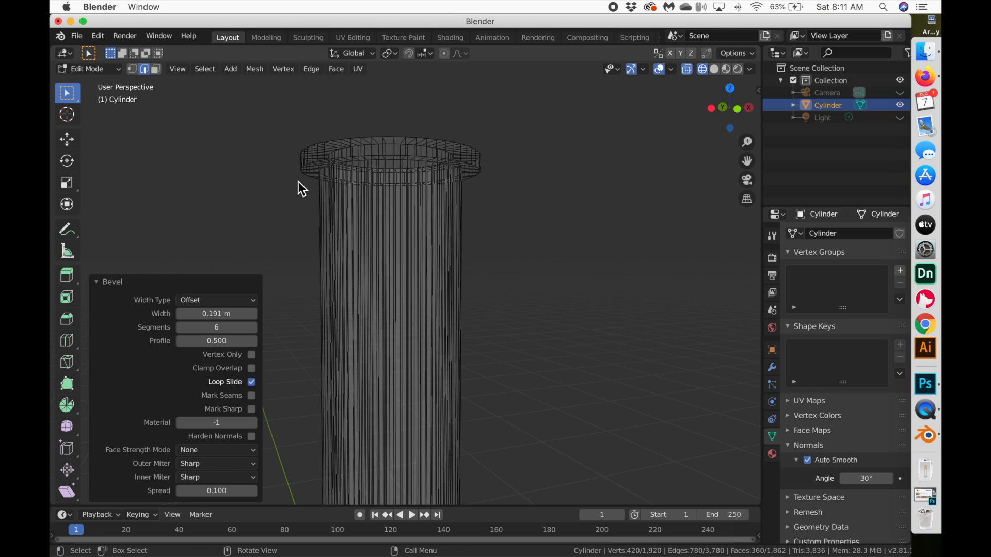
{"action": "left_click", "coordinate": [304, 167]}
{"action": "scroll", "coordinate": [342, 179], "scroll_direction": "down", "scroll_amount": 3}
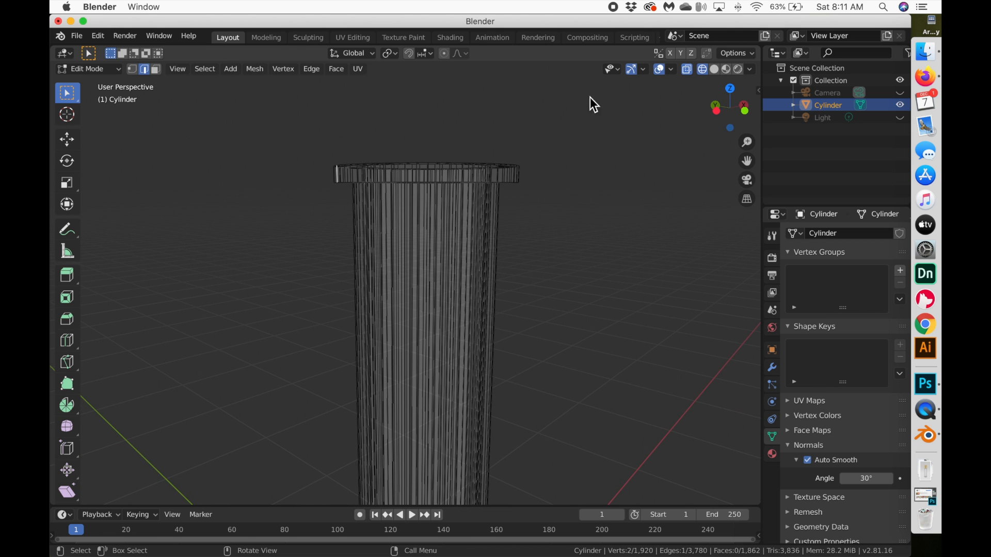
{"action": "key", "text": "shift+z"}
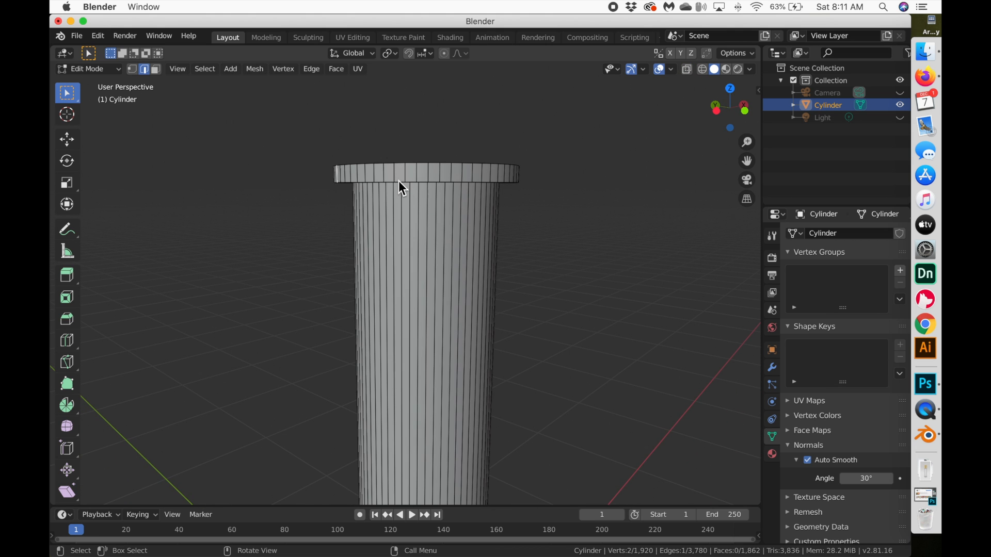
- Select part of the lip's lower outer edge with shortest-path picks, undoing the pick that includes the underside faces
{"action": "scroll", "coordinate": [400, 181], "scroll_direction": "up", "scroll_amount": 3}
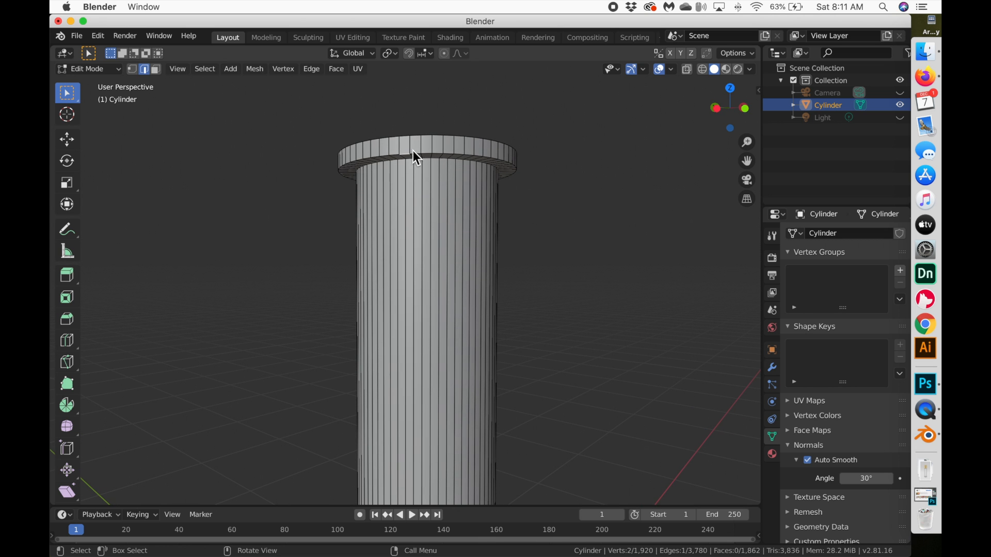
{"action": "scroll", "coordinate": [524, 155], "scroll_direction": "right", "scroll_amount": 5}
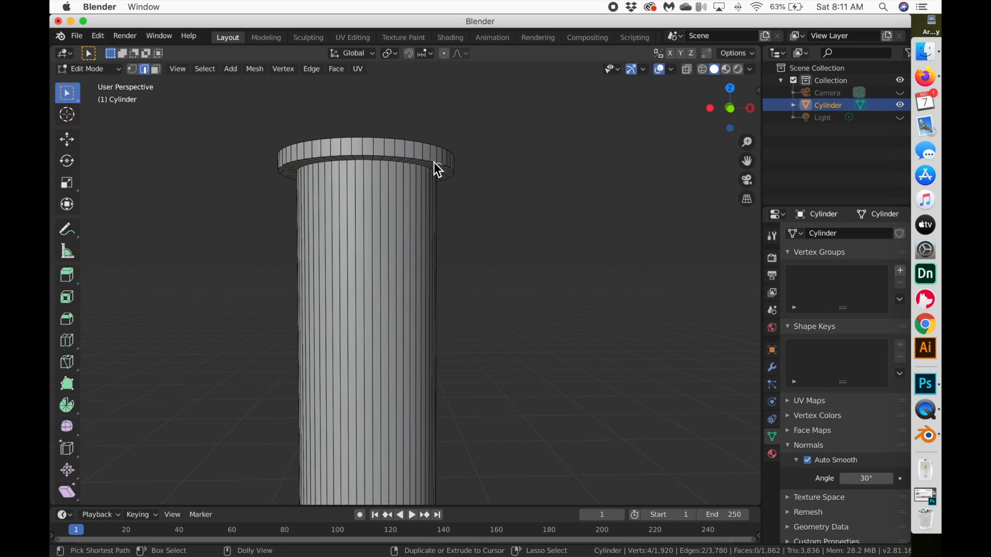
{"action": "left_click", "coordinate": [338, 154], "text": "ctrl"}
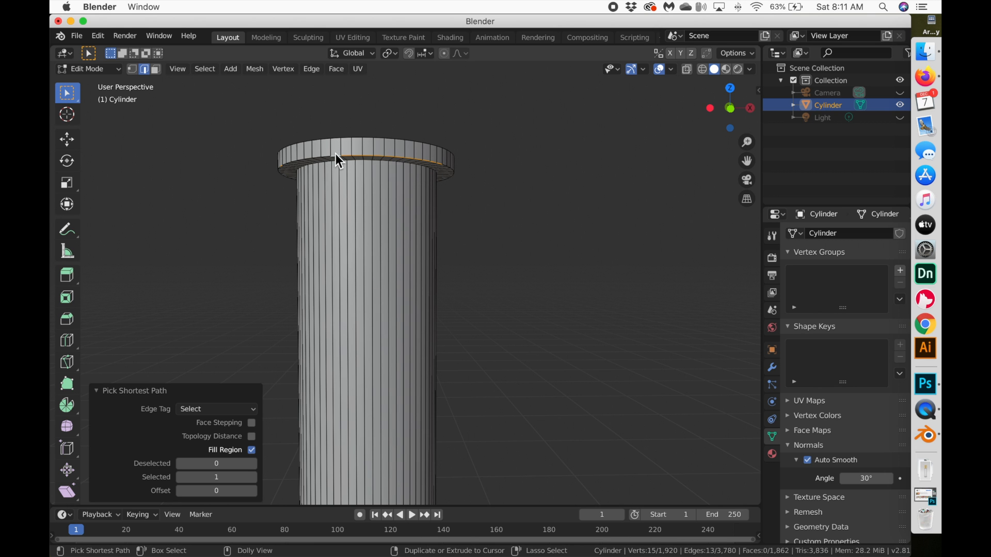
{"action": "scroll", "coordinate": [327, 152], "scroll_direction": "left", "scroll_amount": 10}
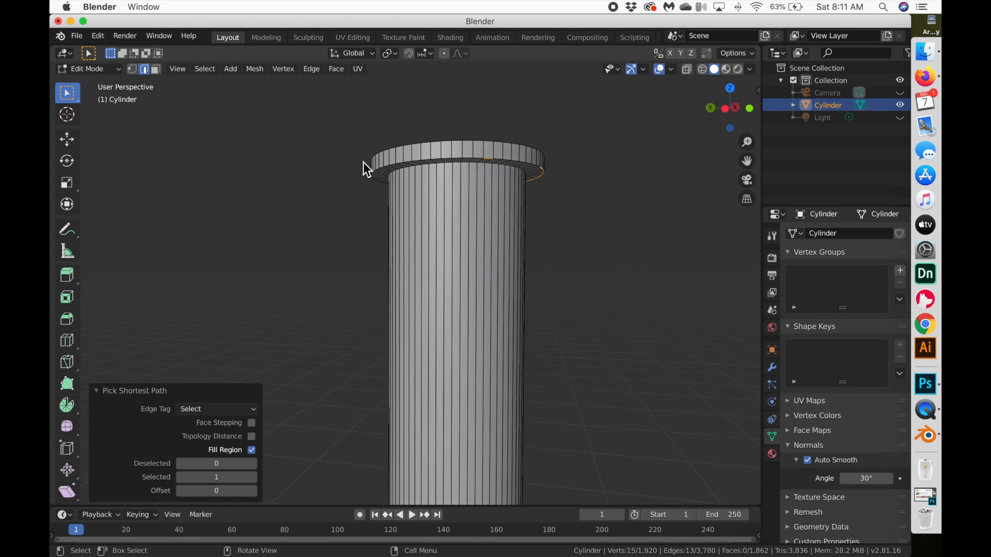
{"action": "left_click", "coordinate": [386, 167], "text": "ctrl+shift"}
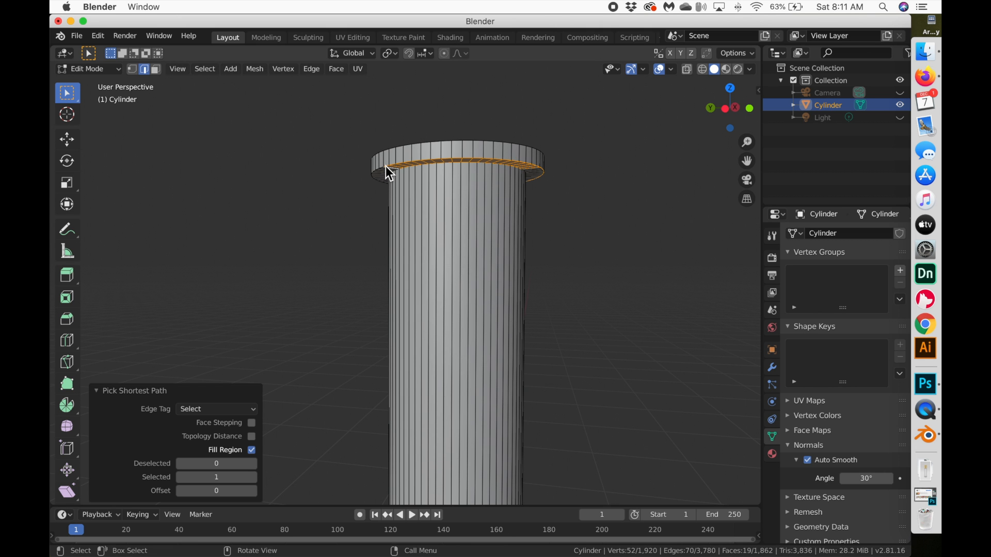
{"action": "key", "text": "ctrl+z"}
{"action": "scroll", "coordinate": [386, 165], "scroll_direction": "up", "scroll_amount": 10, "text": "ctrl"}
{"action": "scroll", "coordinate": [386, 165], "scroll_direction": "down", "scroll_amount": 3, "text": "ctrl"}
{"action": "scroll", "coordinate": [386, 165], "scroll_direction": "down", "scroll_amount": 6, "text": "ctrl"}
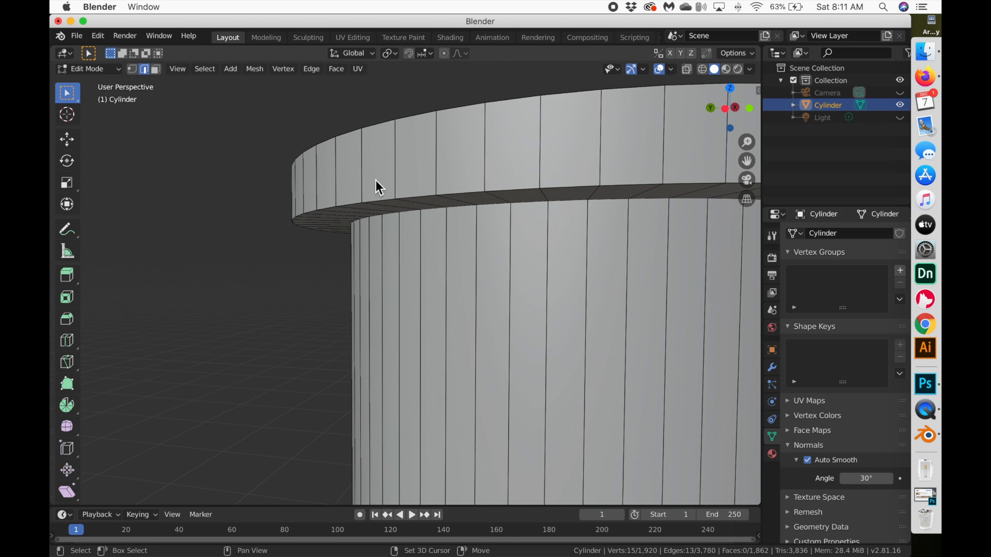
{"action": "left_click", "coordinate": [348, 203], "text": "ctrl+shift"}
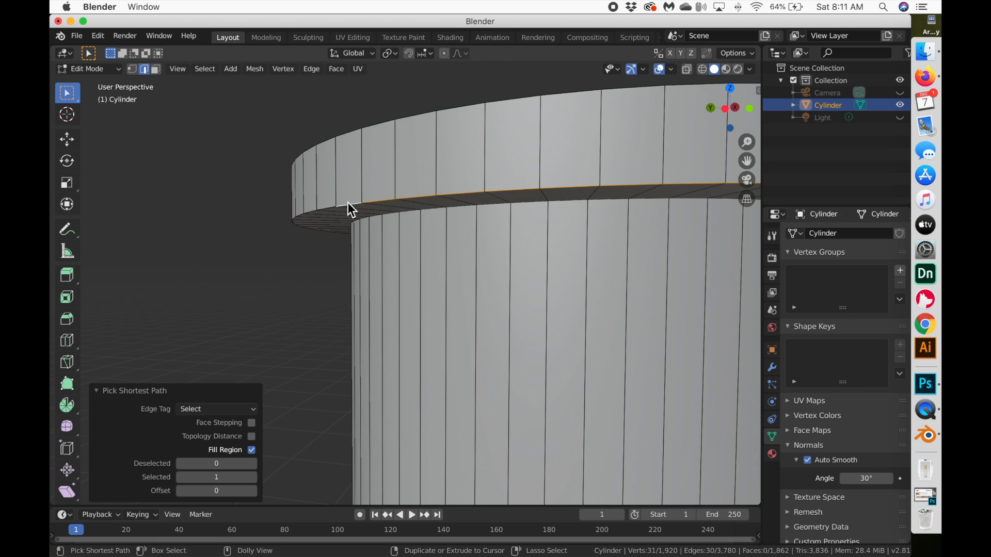
- Extend the shortest-path selection around the rest of the lip's lower outer edge until the loop is closed, undoing stray picks
{"action": "scroll", "coordinate": [348, 202], "scroll_direction": "left", "scroll_amount": 6}
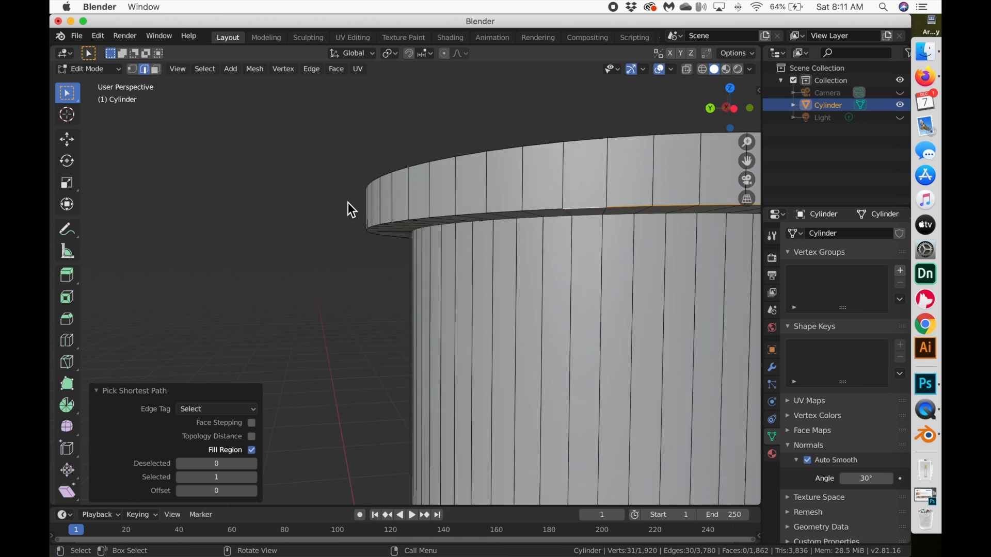
{"action": "left_click", "coordinate": [415, 230], "text": "ctrl+shift"}
{"action": "key", "text": "super+z"}
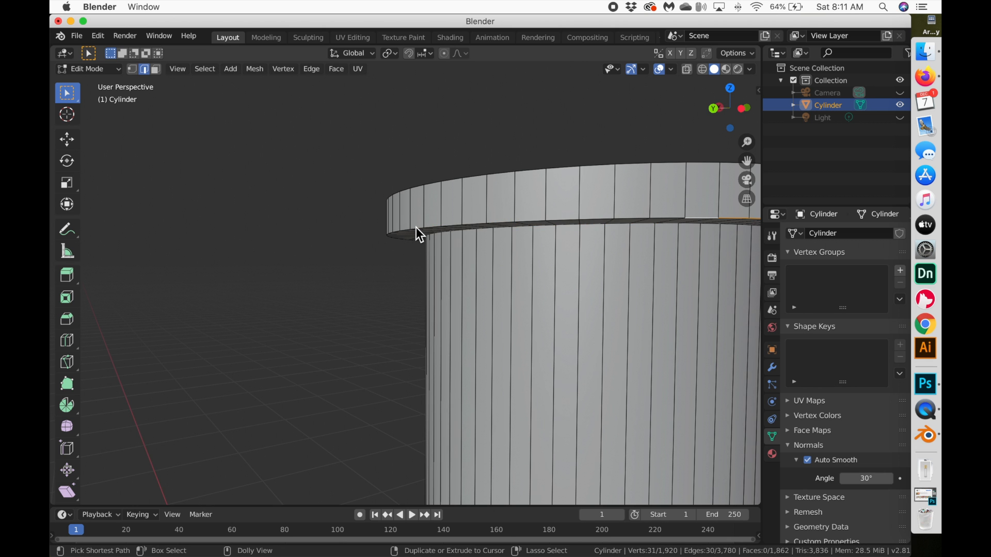
{"action": "left_click", "coordinate": [416, 227], "text": "ctrl+shift"}
{"action": "scroll", "coordinate": [416, 227], "scroll_direction": "left", "scroll_amount": 6}
{"action": "scroll", "coordinate": [416, 227], "scroll_direction": "left", "scroll_amount": 8}
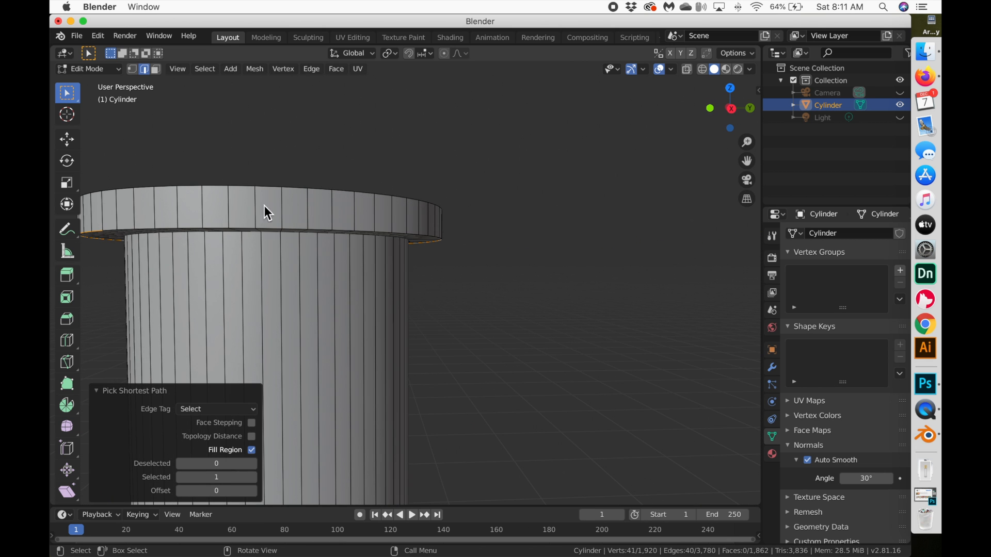
{"action": "left_click", "coordinate": [109, 230], "text": "ctrl+shift"}
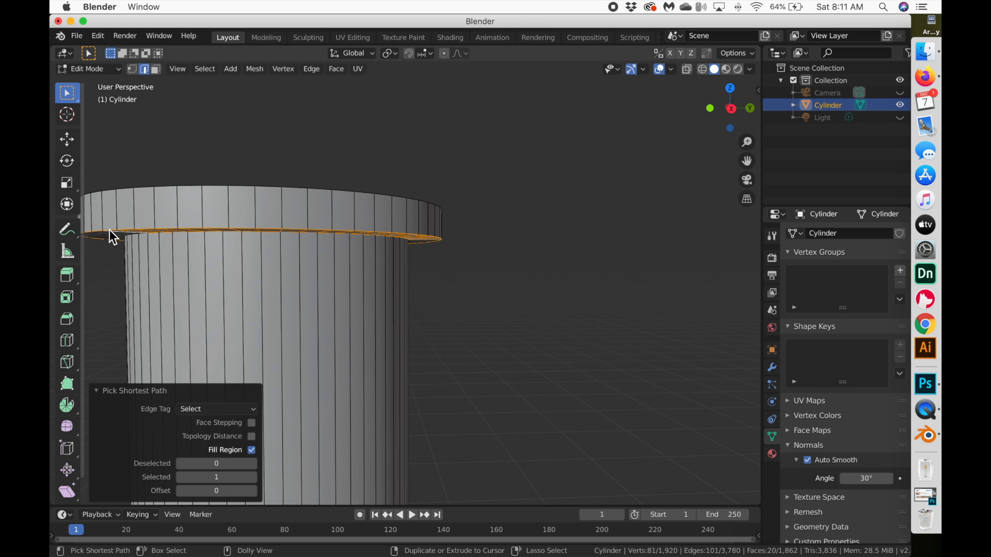
{"action": "key", "text": "super+z"}
{"action": "left_click", "coordinate": [109, 227], "text": "ctrl+shift"}
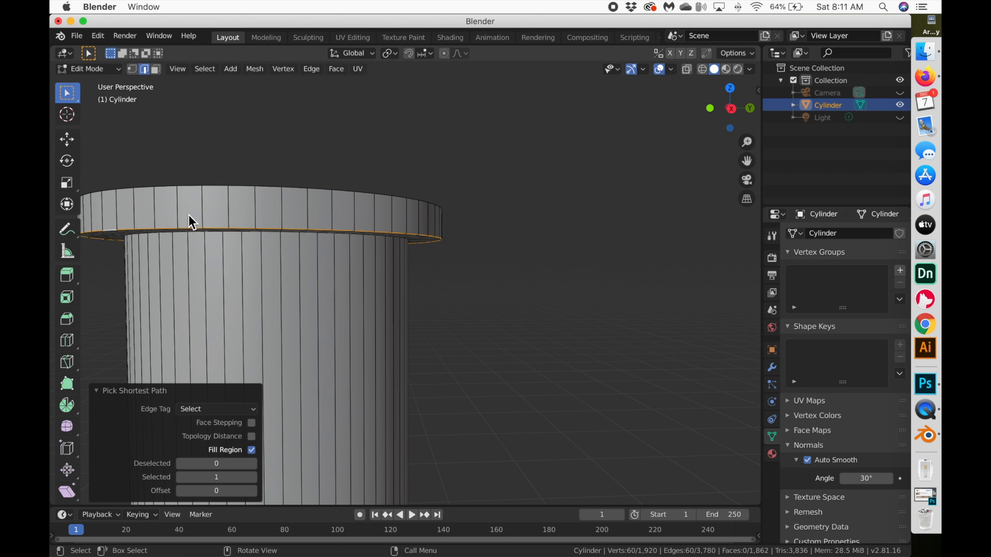
{"action": "scroll", "coordinate": [229, 209], "scroll_direction": "up", "scroll_amount": 6}
{"action": "scroll", "coordinate": [228, 209], "scroll_direction": "down", "scroll_amount": 4}
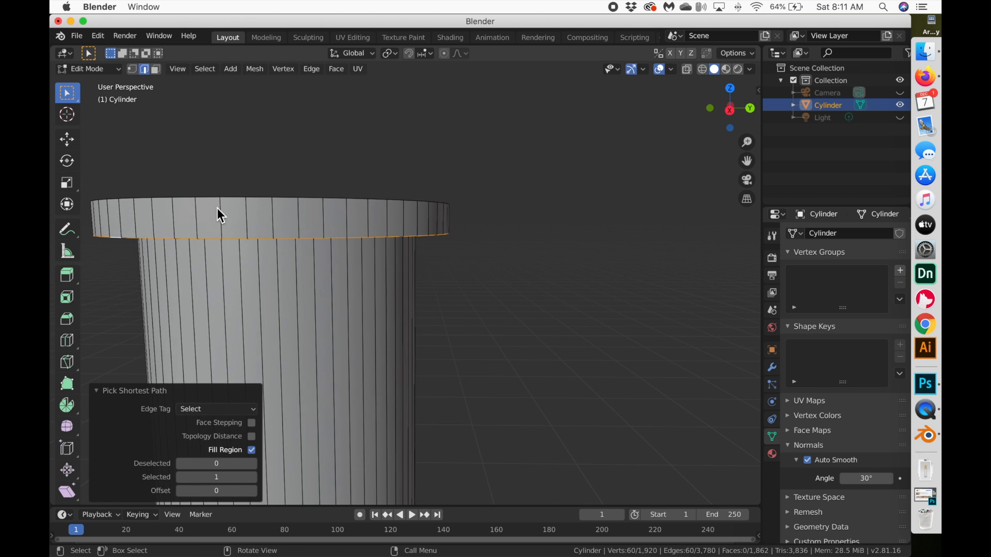
- Add part of the lip's upper outer edge to the selected lower loop with shortest-path picks
{"action": "left_click", "coordinate": [161, 196], "text": "shift"}
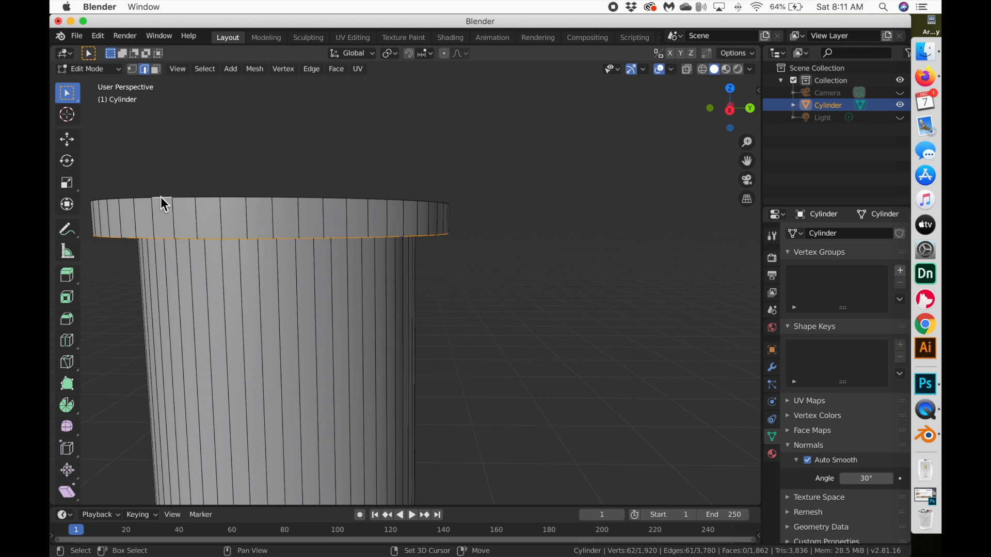
{"action": "scroll", "coordinate": [246, 202], "scroll_direction": "right", "scroll_amount": 3}
{"action": "scroll", "coordinate": [246, 202], "scroll_direction": "right", "scroll_amount": 2}
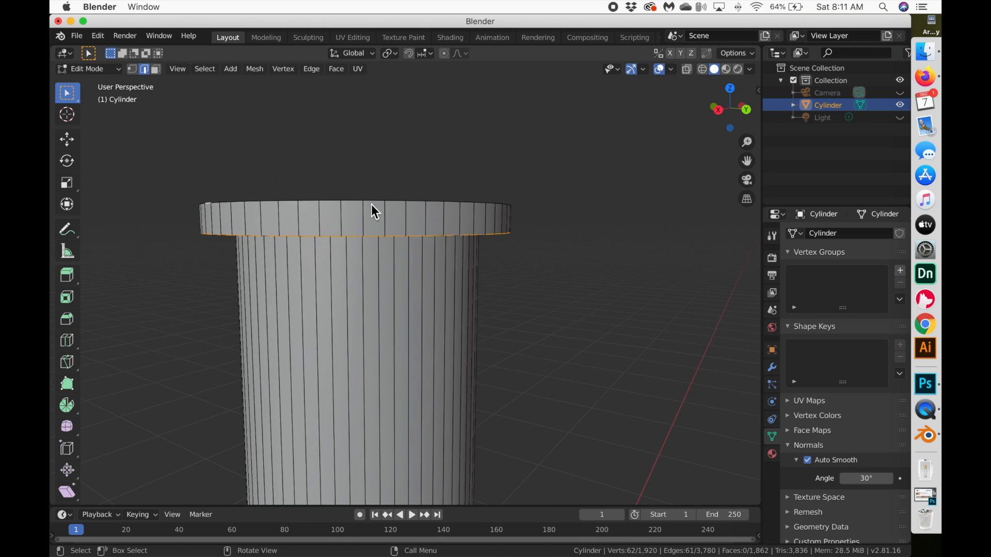
{"action": "left_click", "coordinate": [448, 202], "text": "ctrl+shift"}
{"action": "scroll", "coordinate": [448, 202], "scroll_direction": "right", "scroll_amount": 4}
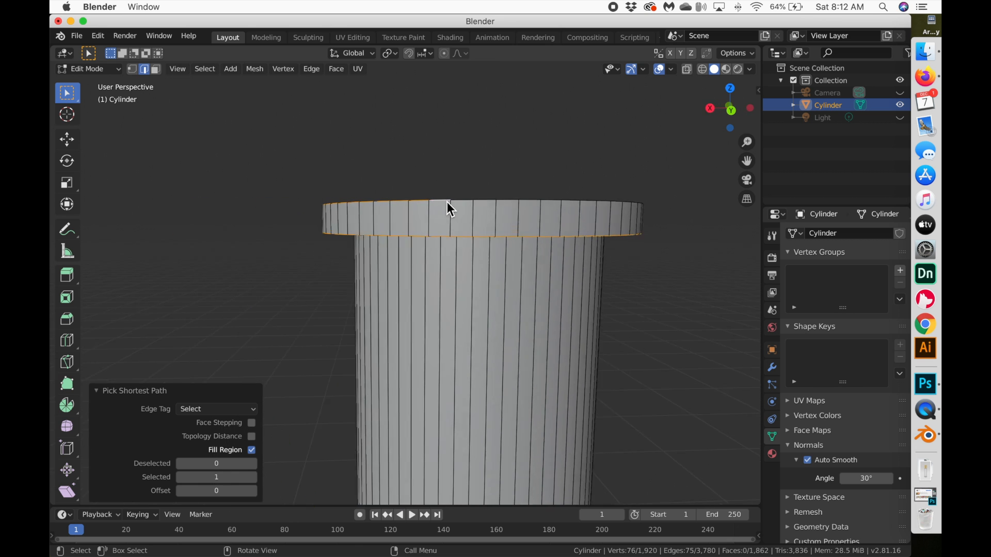
{"action": "left_click", "coordinate": [633, 200], "text": "ctrl+shift"}
{"action": "scroll", "coordinate": [631, 200], "scroll_direction": "right", "scroll_amount": 6}
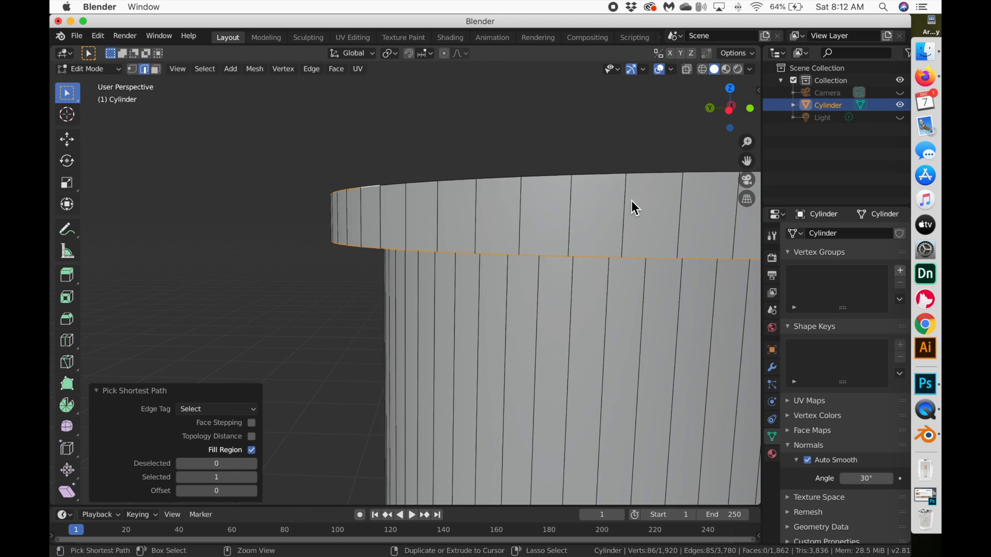
{"action": "scroll", "coordinate": [631, 200], "scroll_direction": "down", "scroll_amount": 5}
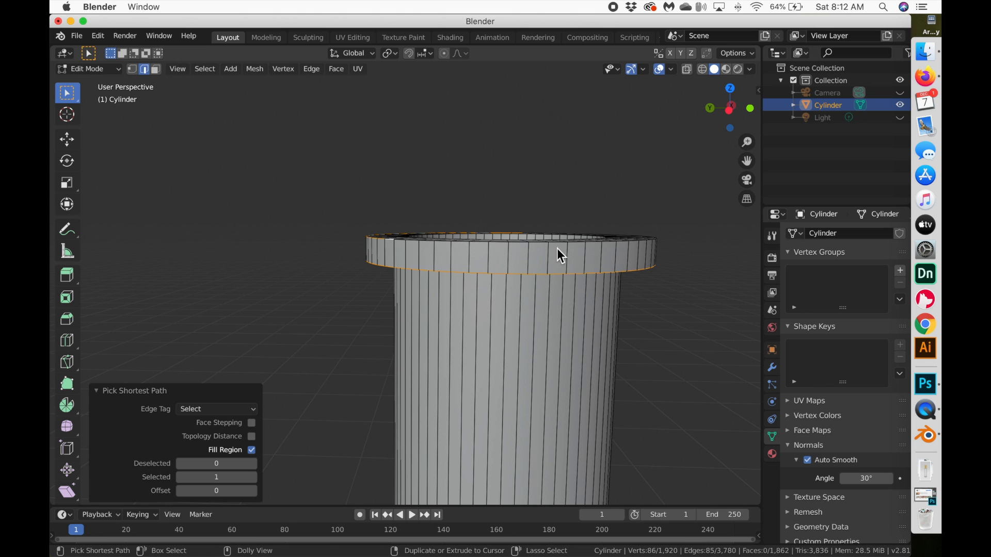
- Extend the shortest-path selection around the rest of the lip's upper outer edge to close the loop, undoing the stray pick
{"action": "left_click", "coordinate": [593, 242], "text": "ctrl+shift"}
{"action": "scroll", "coordinate": [593, 243], "scroll_direction": "right", "scroll_amount": 5}
{"action": "left_click", "coordinate": [495, 245], "text": "ctrl+shift"}
{"action": "scroll", "coordinate": [495, 244], "scroll_direction": "right", "scroll_amount": 5}
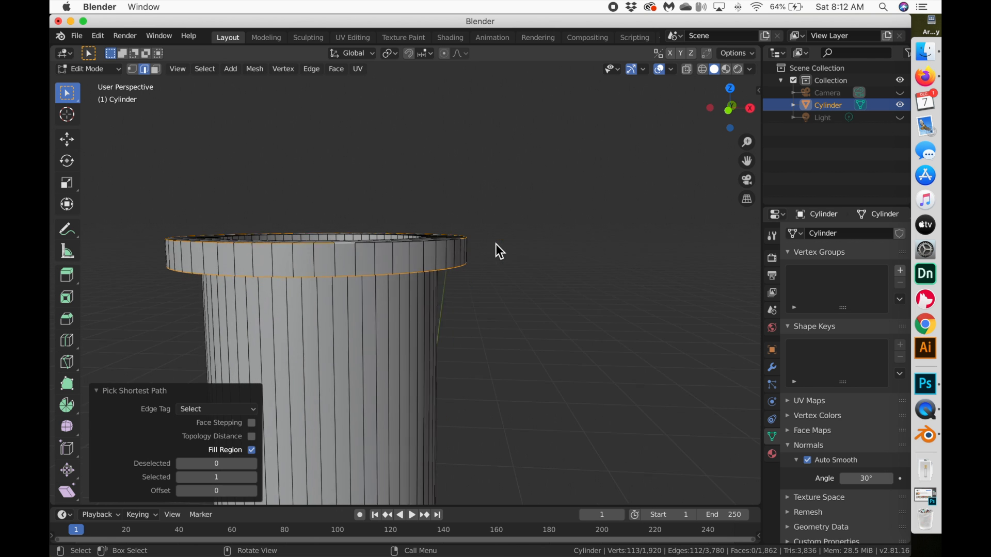
{"action": "left_click", "coordinate": [446, 241], "text": "ctrl+shift"}
{"action": "scroll", "coordinate": [449, 241], "scroll_direction": "right", "scroll_amount": 3}
{"action": "key", "text": "ctrl+z"}
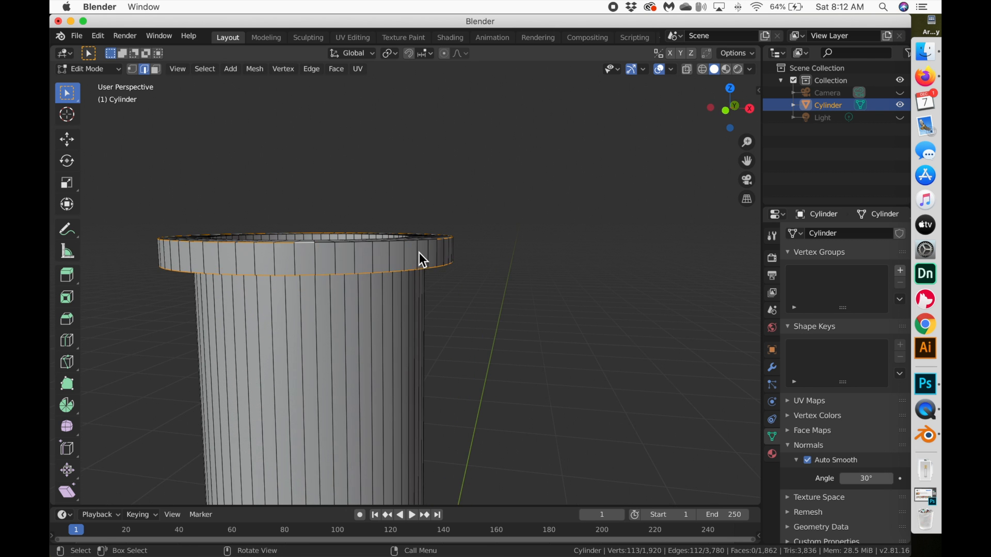
{"action": "scroll", "coordinate": [420, 253], "scroll_direction": "right", "scroll_amount": 3}
{"action": "left_click", "coordinate": [377, 242], "text": "ctrl+shift"}
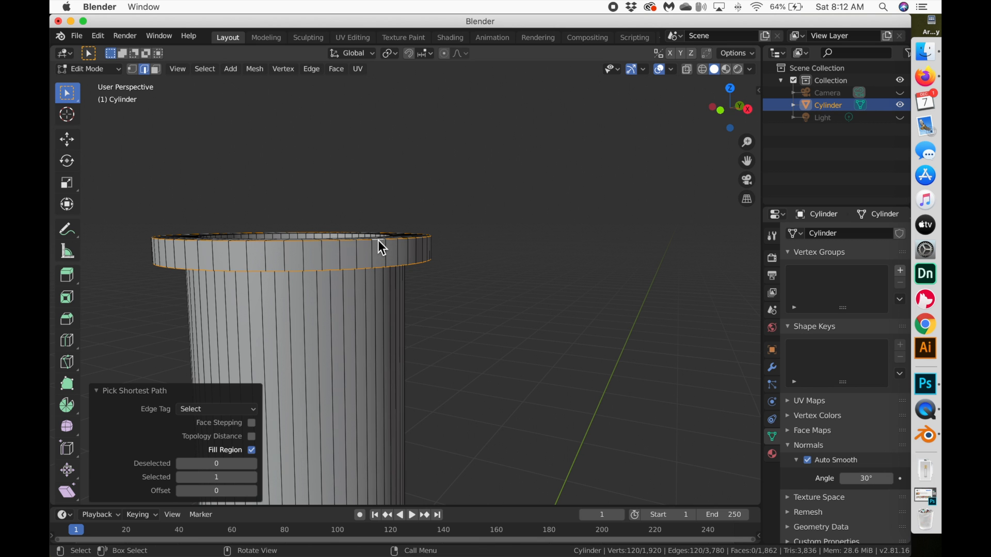
- Bevel the lip's upper and lower outer edge loops by about 0.0254 m with 6 segments
{"action": "scroll", "coordinate": [378, 240], "scroll_direction": "down", "scroll_amount": 5}
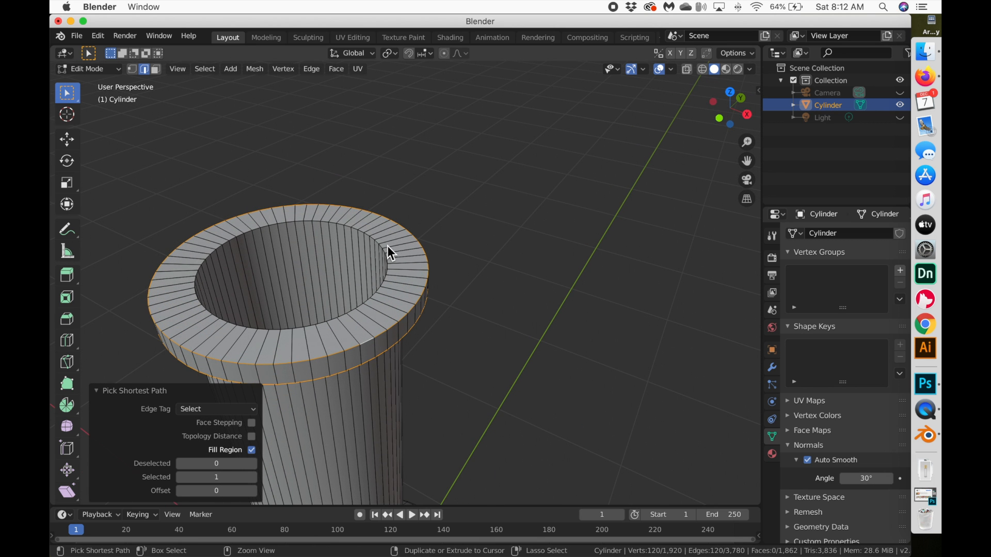
{"action": "key", "text": "ctrl+b"}
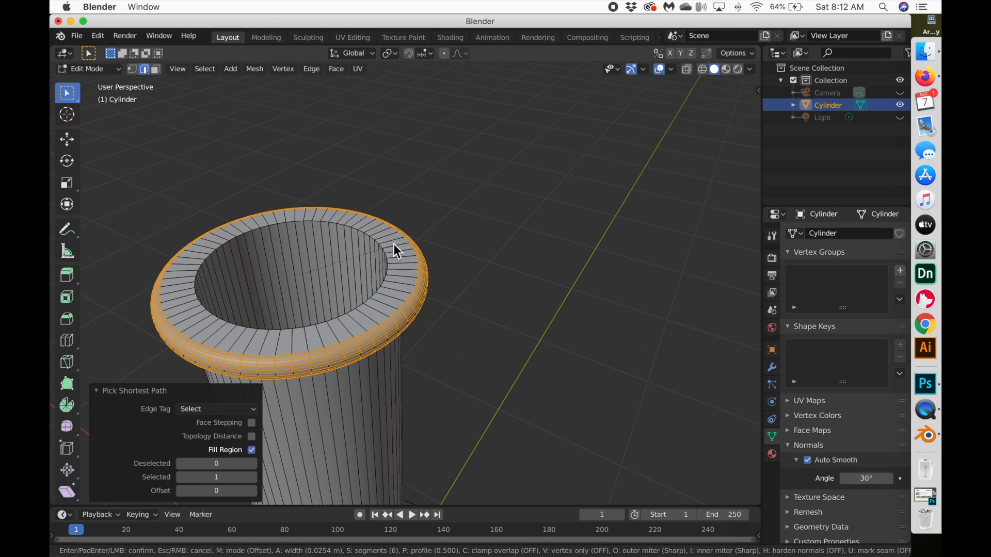
{"action": "left_click", "coordinate": [394, 245]}
- Scale the beveled lip to about 0.884 in X and Y only, leaving its height out of the scaling
{"action": "key", "text": "s"}
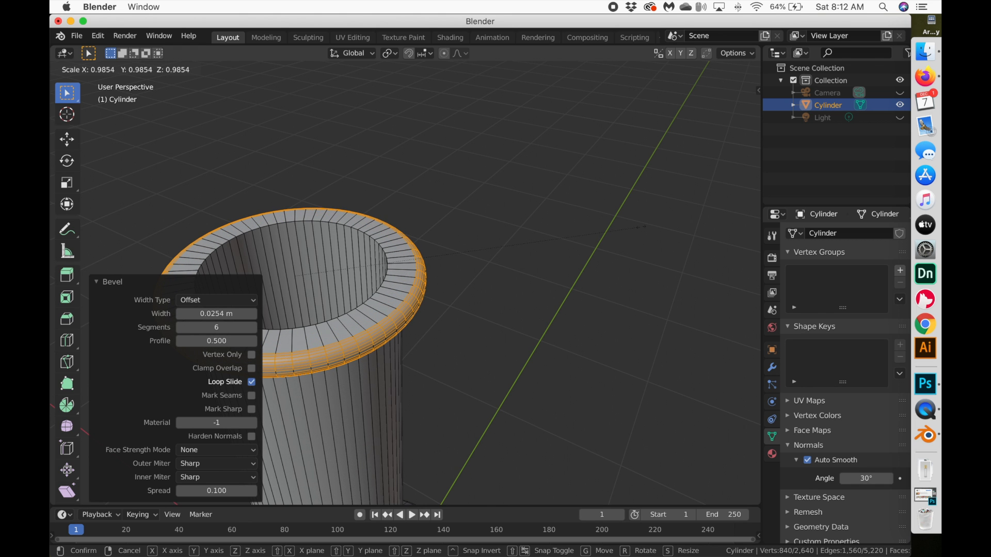
{"action": "key", "text": "shift+z"}
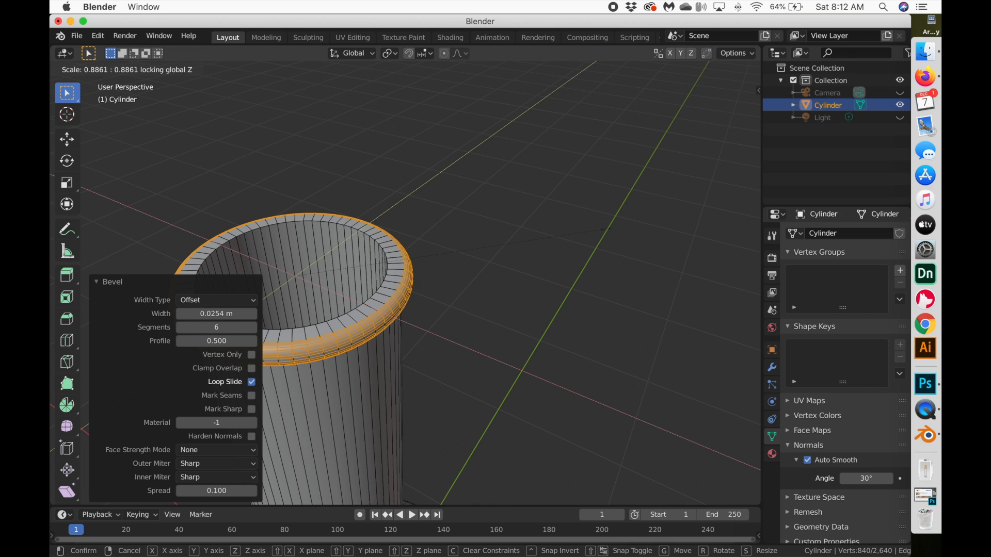
{"action": "left_click", "coordinate": [605, 230]}
{"action": "scroll", "coordinate": [555, 238], "scroll_direction": "down", "scroll_amount": 10}
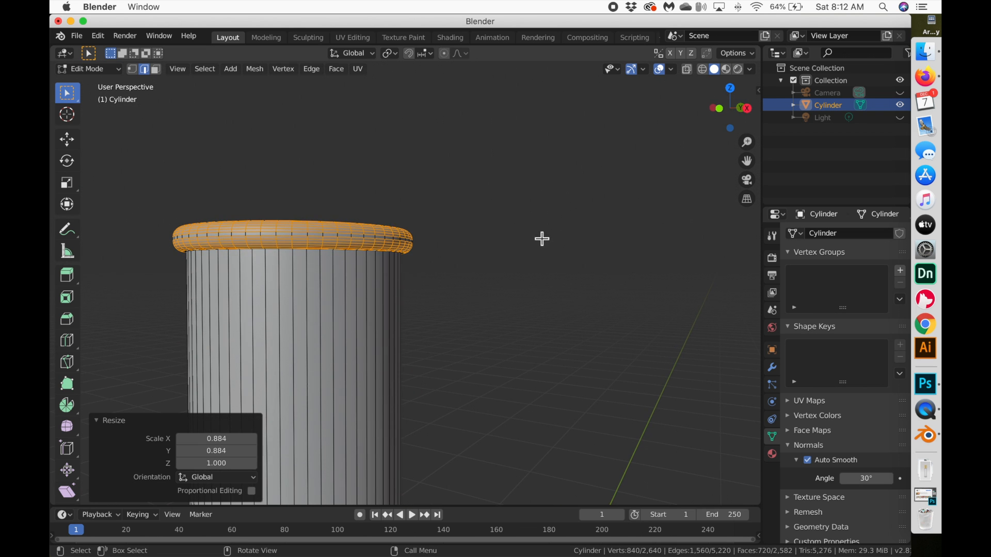
{"action": "scroll", "coordinate": [361, 231], "scroll_direction": "up", "scroll_amount": 10}
{"action": "scroll", "coordinate": [361, 233], "scroll_direction": "up", "scroll_amount": 5}
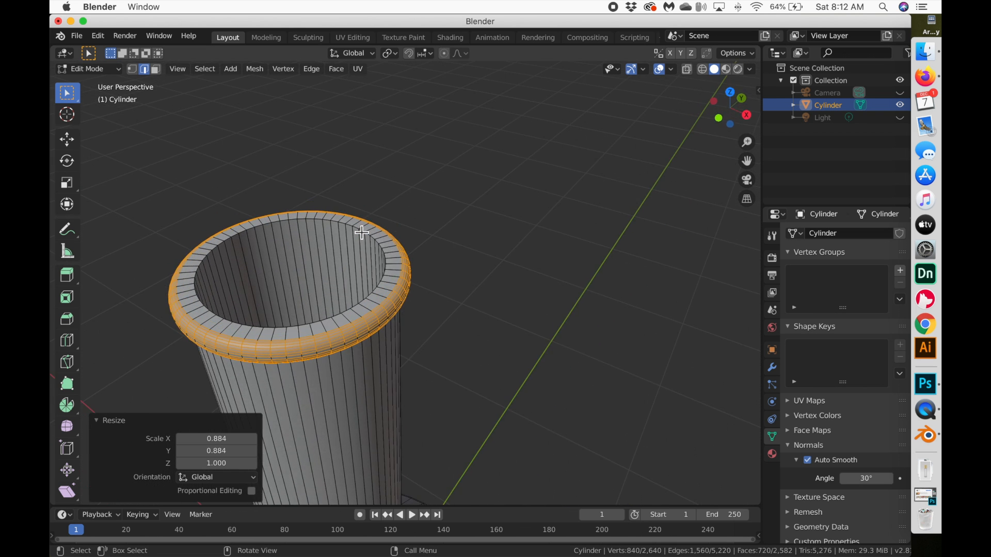
- Select the inner top edge loop of the mouth, bevel it by about 0.0334 m with 6 segments, and return to Object Mode
{"action": "left_click", "coordinate": [246, 326]}
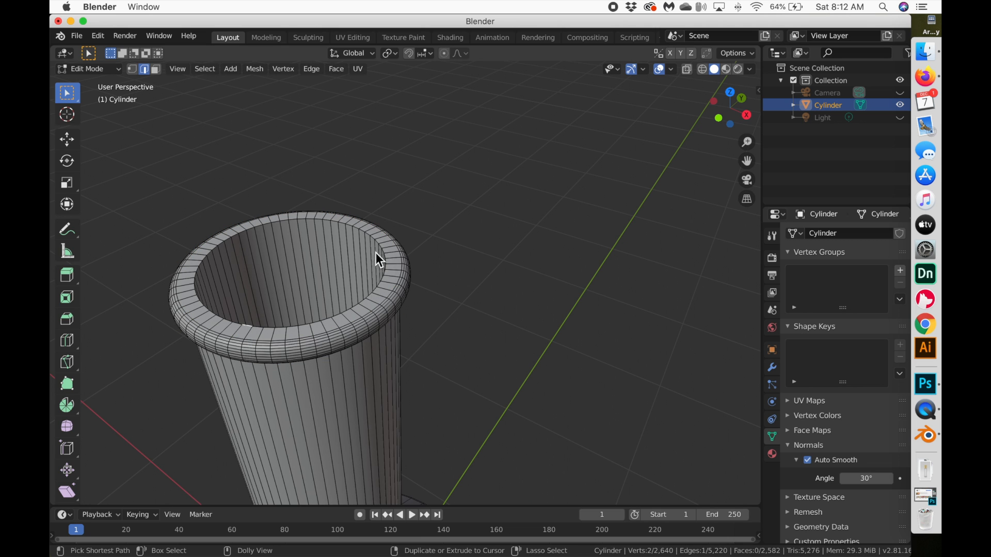
{"action": "left_click", "coordinate": [358, 227], "text": "ctrl"}
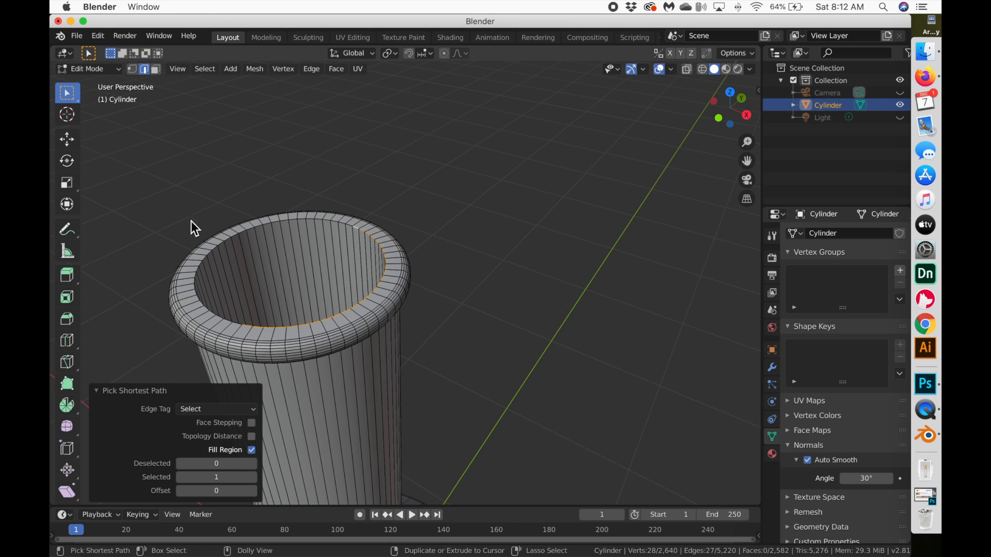
{"action": "left_click", "coordinate": [196, 269], "text": "ctrl"}
{"action": "key", "text": "ctrl+b"}
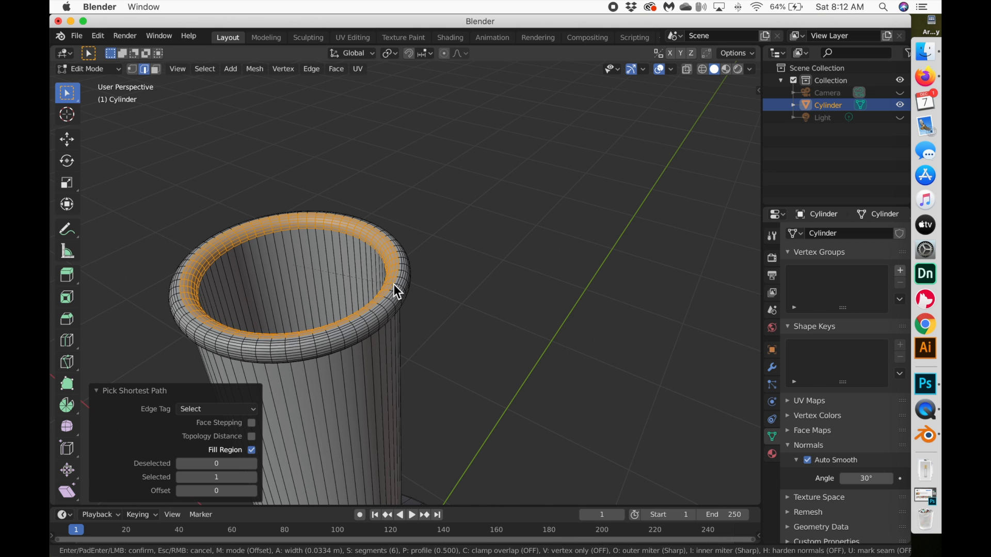
{"action": "left_click", "coordinate": [394, 285]}
{"action": "scroll", "coordinate": [484, 285], "scroll_direction": "down", "scroll_amount": 2, "text": "ctrl"}
{"action": "scroll", "coordinate": [485, 285], "scroll_direction": "down", "scroll_amount": 5, "text": "ctrl"}
{"action": "scroll", "coordinate": [484, 285], "scroll_direction": "down", "scroll_amount": 4}
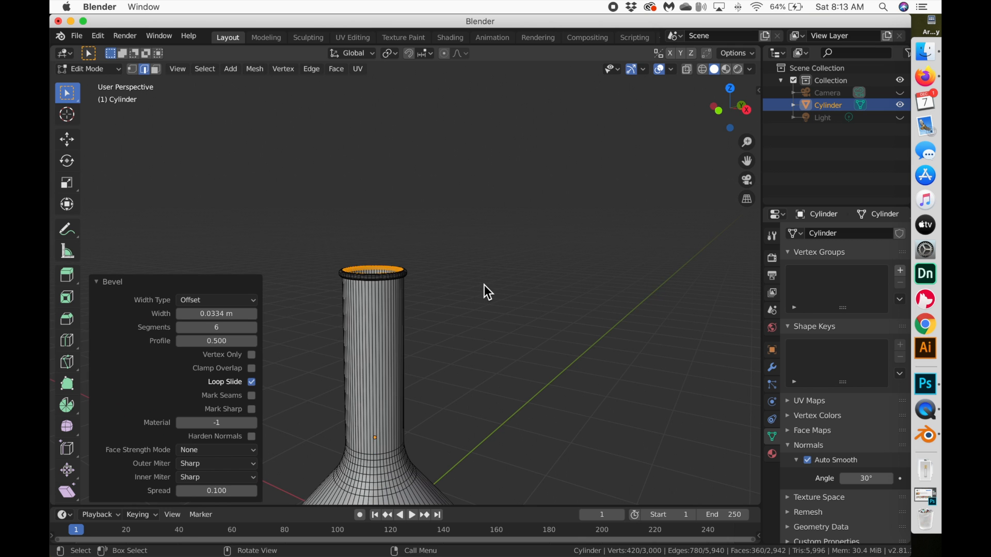
{"action": "left_click", "coordinate": [484, 285]}
{"action": "key", "text": "Tab"}
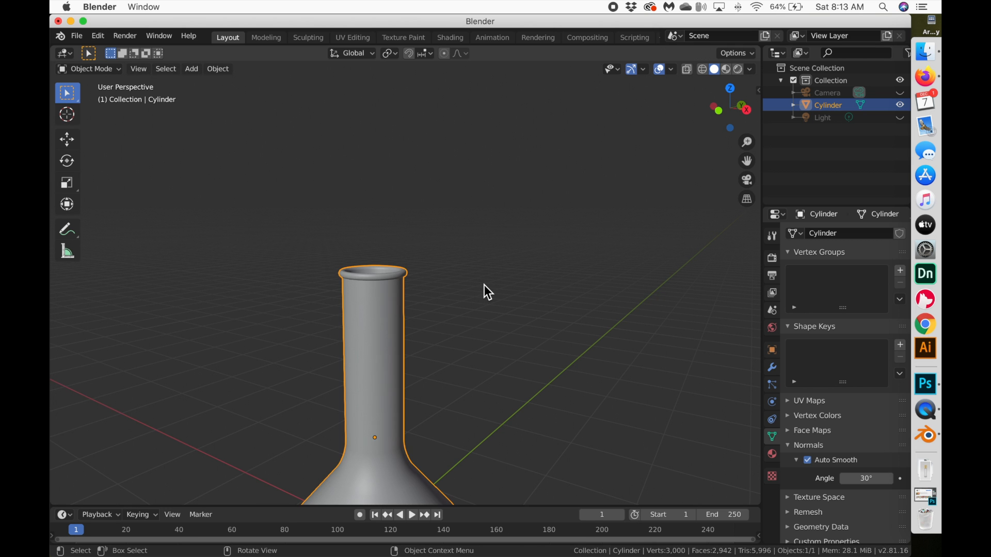
- Examine the whole flask's shape and smooth shading from several sides
{"action": "scroll", "coordinate": [488, 293], "scroll_direction": "down", "scroll_amount": 2}
{"action": "scroll", "coordinate": [485, 285], "scroll_direction": "down", "scroll_amount": 5, "text": "ctrl"}
{"action": "scroll", "coordinate": [484, 285], "scroll_direction": "up", "scroll_amount": 4}
{"action": "scroll", "coordinate": [485, 285], "scroll_direction": "right", "scroll_amount": 5}
{"action": "scroll", "coordinate": [441, 298], "scroll_direction": "up", "scroll_amount": 5, "text": "ctrl"}
{"action": "scroll", "coordinate": [441, 298], "scroll_direction": "down", "scroll_amount": 4, "text": "shift"}
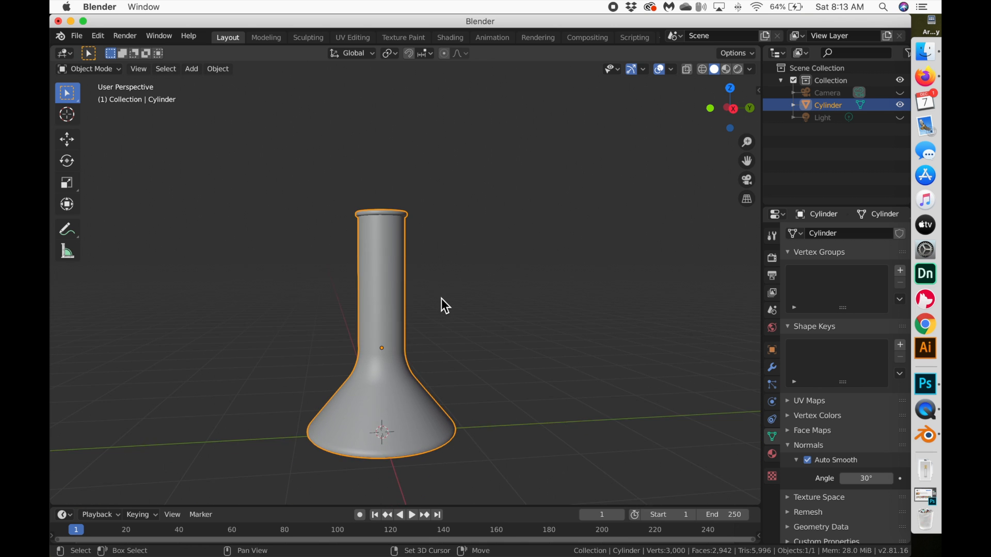
{"action": "scroll", "coordinate": [442, 298], "scroll_direction": "up", "scroll_amount": 3}
{"action": "scroll", "coordinate": [442, 298], "scroll_direction": "down", "scroll_amount": 3}
{"action": "scroll", "coordinate": [442, 299], "scroll_direction": "left", "scroll_amount": 6}
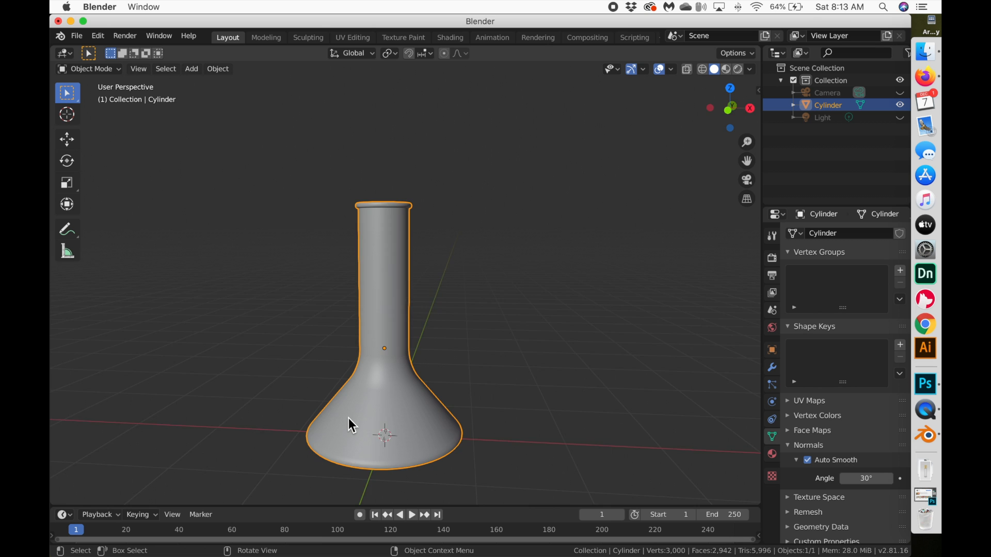
{"action": "scroll", "coordinate": [347, 418], "scroll_direction": "left", "scroll_amount": 5}
{"action": "scroll", "coordinate": [331, 396], "scroll_direction": "left", "scroll_amount": 3}
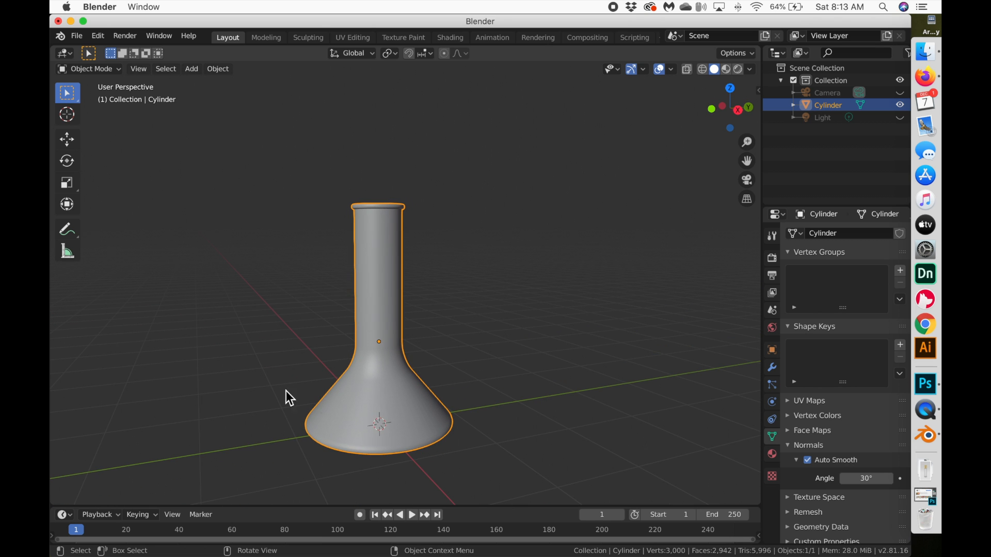
{"action": "key", "text": "shift+a"}
{"action": "mouse_move", "coordinate": [305, 320]}
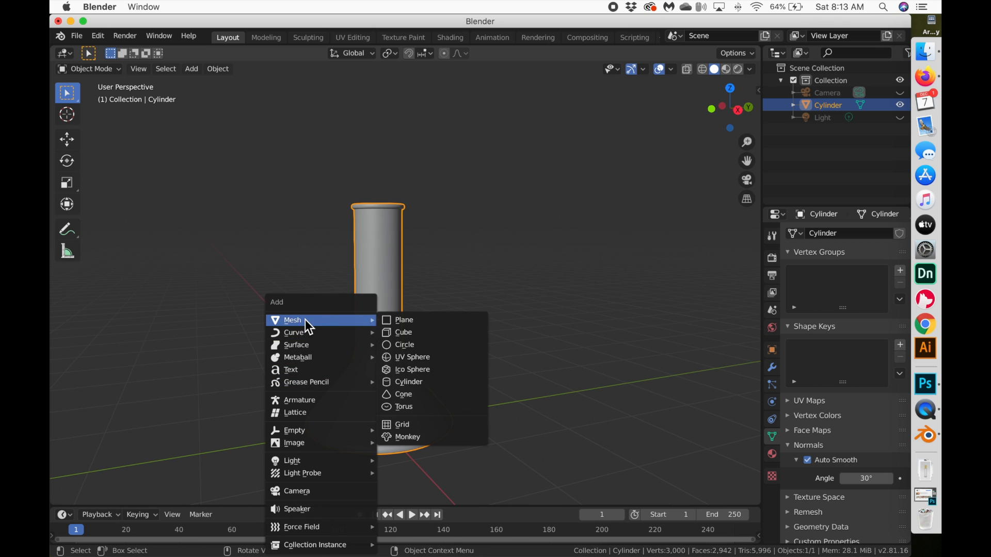
{"action": "left_click", "coordinate": [438, 383]}
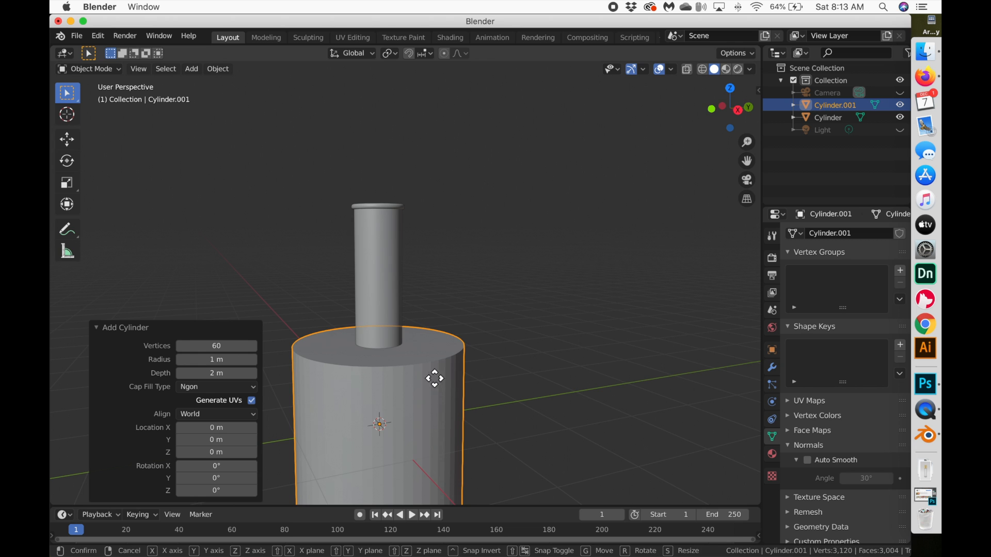
{"action": "key", "text": "g"}
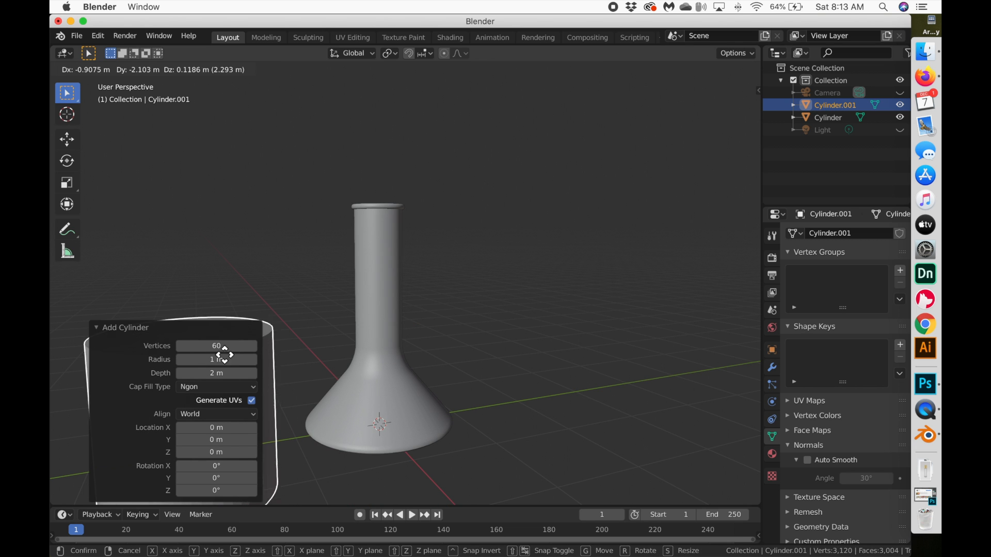
{"action": "left_click", "coordinate": [216, 350]}
{"action": "key", "text": "ctrl+z"}
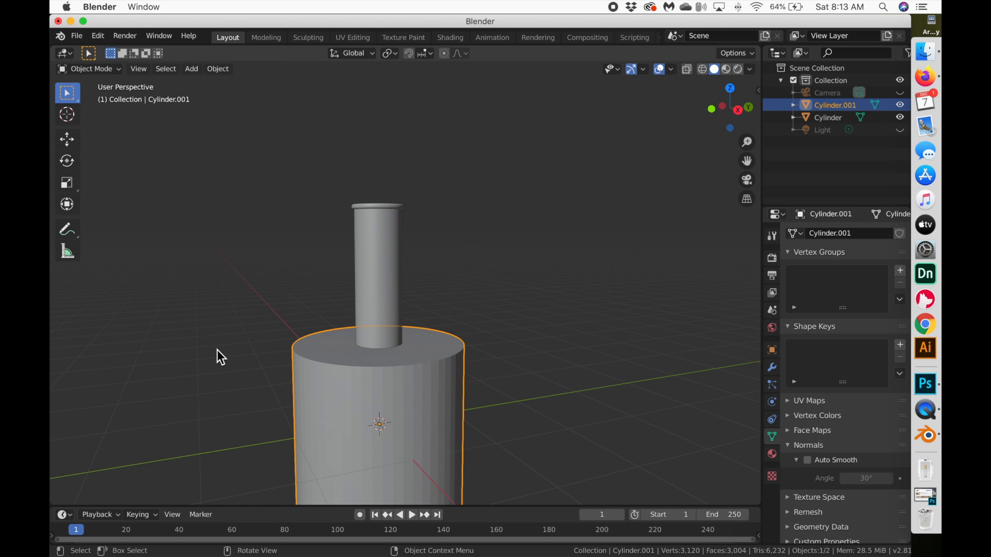
{"action": "key", "text": "ctrl+z"}
- Add a 60-vertex cylinder and move it beside the flask by about -0.866 m in X, -1.75 m in Y and 0.986 m in Z
{"action": "key", "text": "shift+a"}
{"action": "mouse_move", "coordinate": [253, 320]}
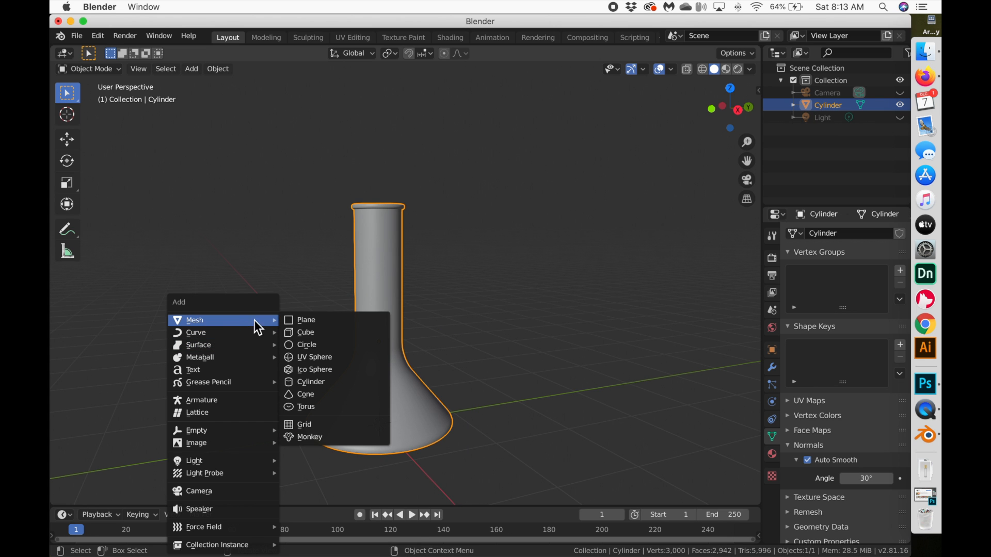
{"action": "left_click", "coordinate": [330, 383]}
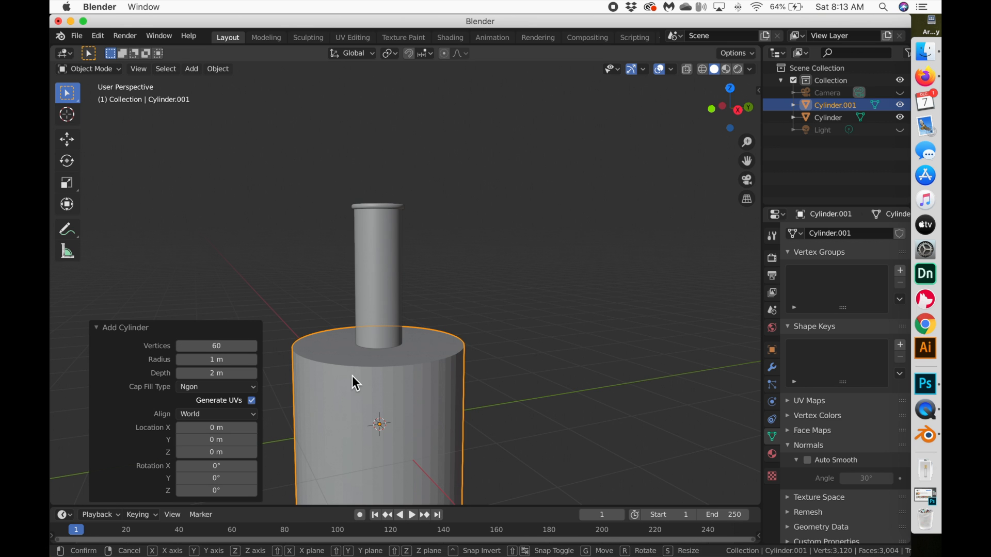
{"action": "key", "text": "g"}
{"action": "left_click", "coordinate": [191, 294]}
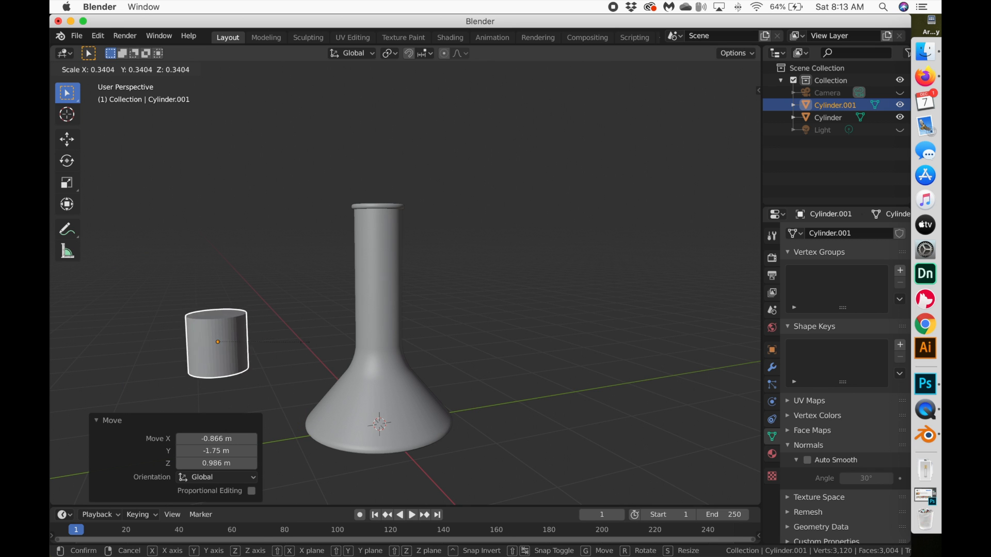
- Scale the new cylinder uniformly to about 0.114 and stretch it by about 8.4 along Z into a thin tube
{"action": "left_click", "coordinate": [248, 338]}
{"action": "key", "text": "s"}
{"action": "key", "text": "z"}
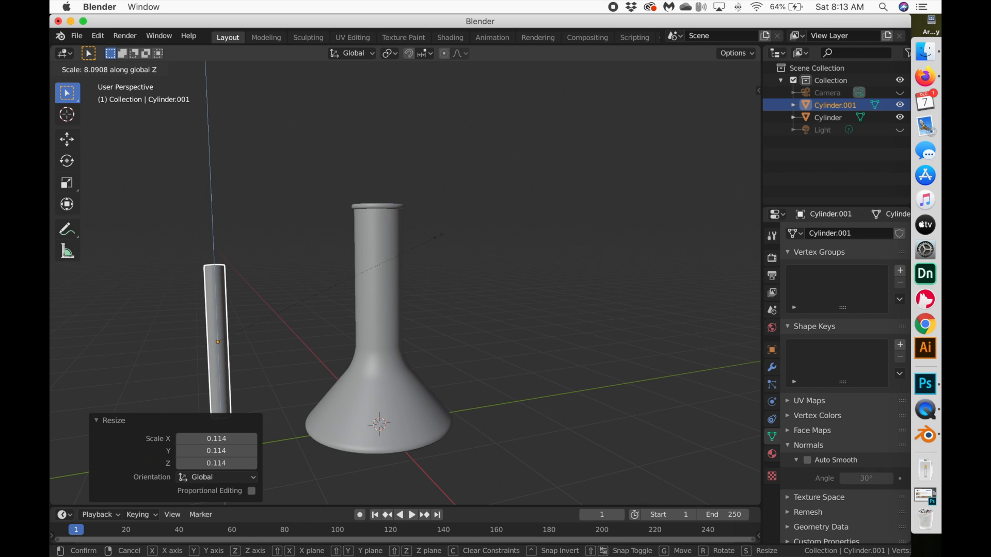
{"action": "left_click", "coordinate": [446, 244]}
- Rotate the tube about 55.5° around X and move it so its lower end enters the flask's conical base
{"action": "key", "text": "r"}
{"action": "key", "text": "x"}
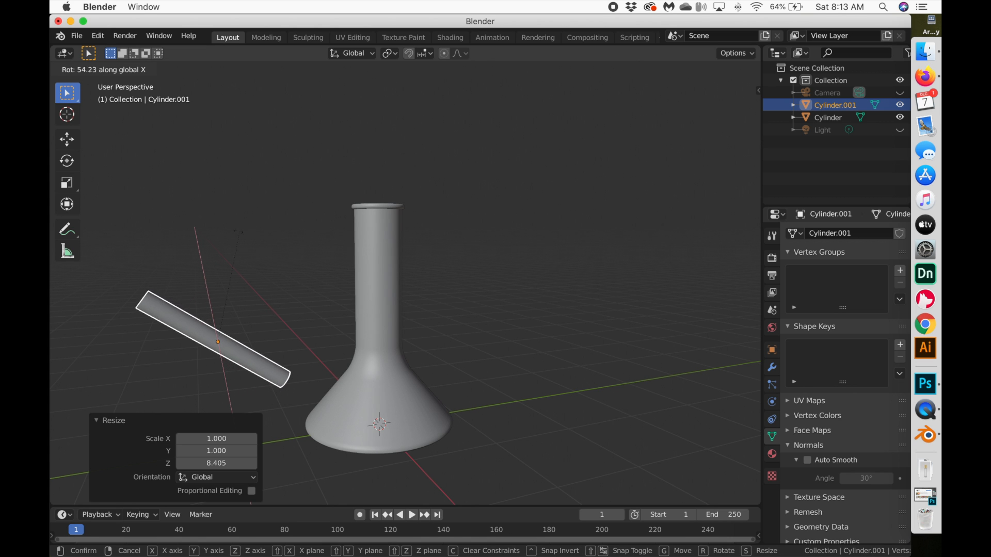
{"action": "left_click", "coordinate": [241, 238]}
{"action": "key", "text": "g"}
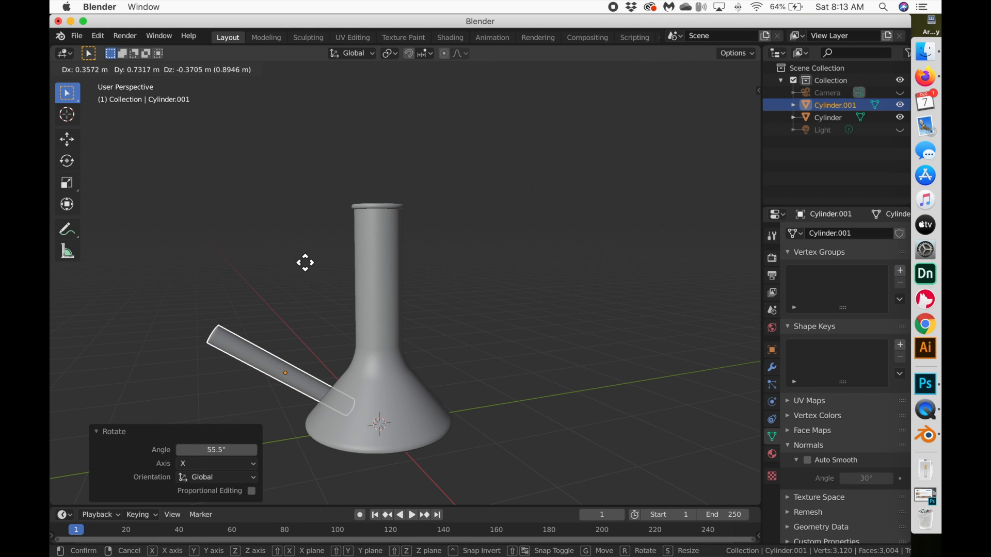
{"action": "left_click", "coordinate": [313, 272]}
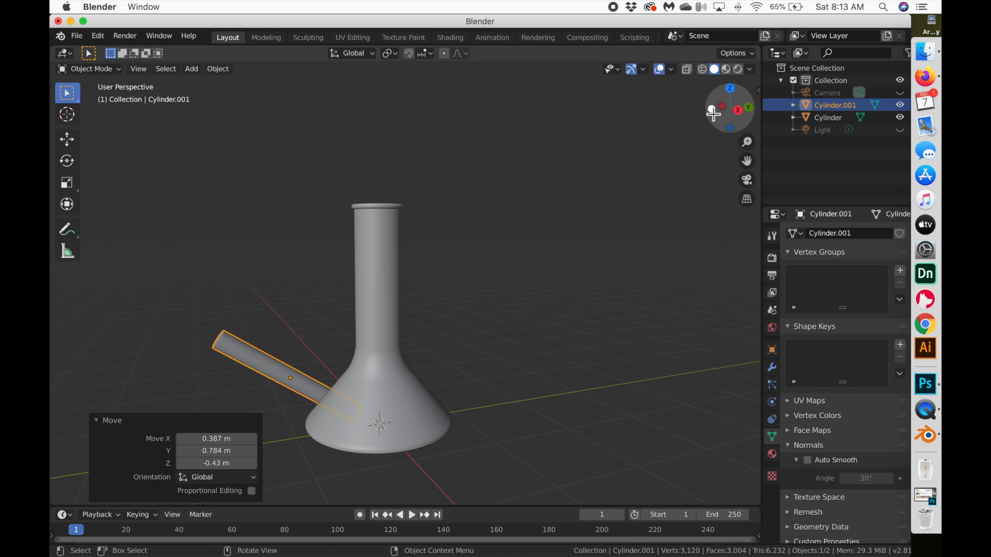
- In front view, center the tube on the flask by moving it about 0.44 m along X, and raise it about 0.419 m along Z
{"action": "left_click", "coordinate": [712, 111]}
{"action": "key", "text": "g"}
{"action": "key", "text": "x"}
{"action": "key", "text": "z"}
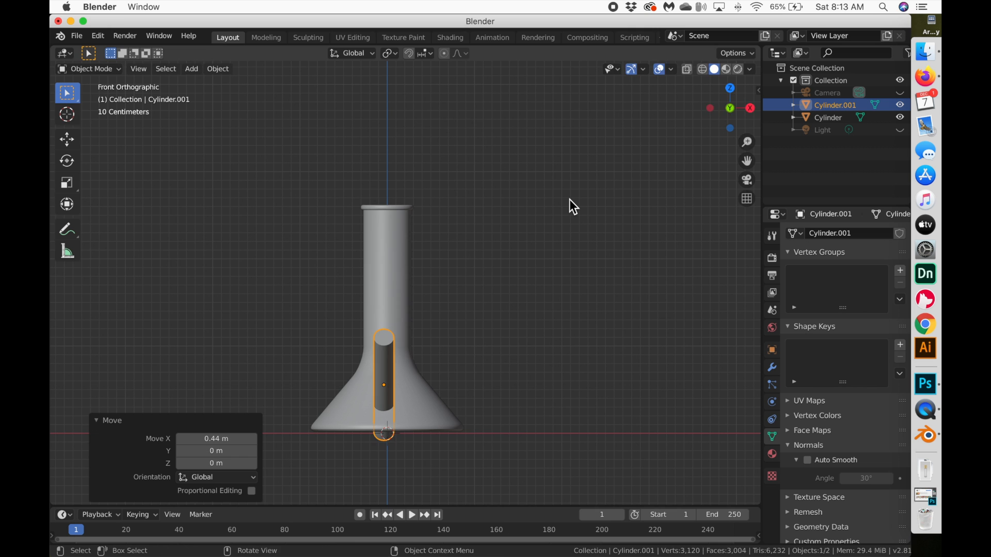
{"action": "left_click", "coordinate": [568, 163]}
{"action": "scroll", "coordinate": [518, 236], "scroll_direction": "right", "scroll_amount": 10}
{"action": "scroll", "coordinate": [518, 237], "scroll_direction": "up", "scroll_amount": 15}
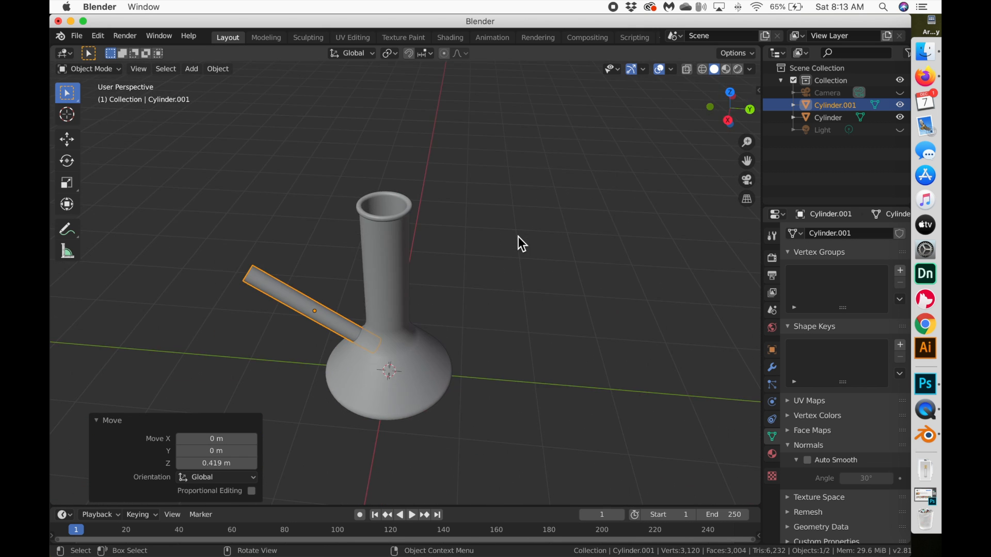
- Lower the side tube by about 0.214 m along Z so it enters the conical base further down
{"action": "scroll", "coordinate": [518, 236], "scroll_direction": "down", "scroll_amount": 5}
{"action": "scroll", "coordinate": [519, 236], "scroll_direction": "down", "scroll_amount": 10}
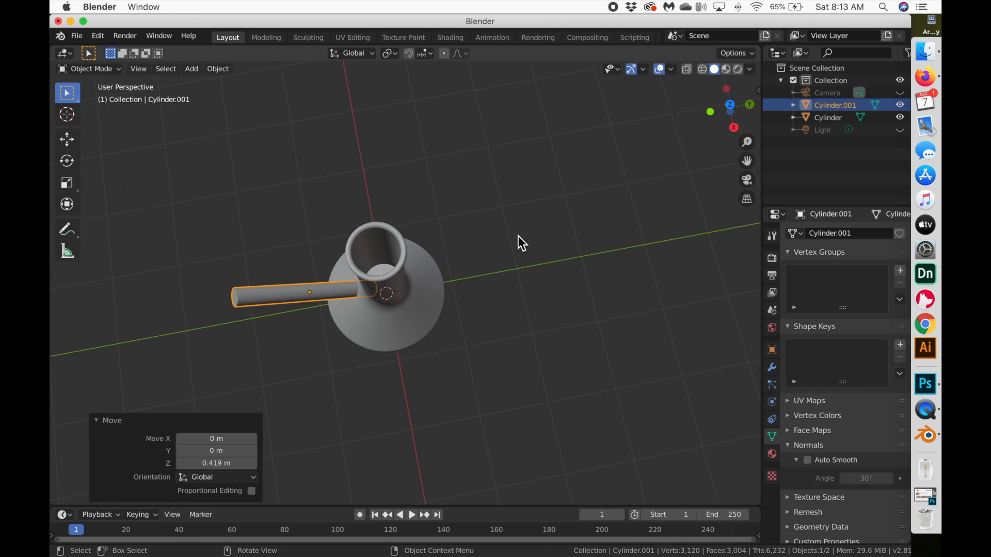
{"action": "scroll", "coordinate": [518, 237], "scroll_direction": "down", "scroll_amount": 3}
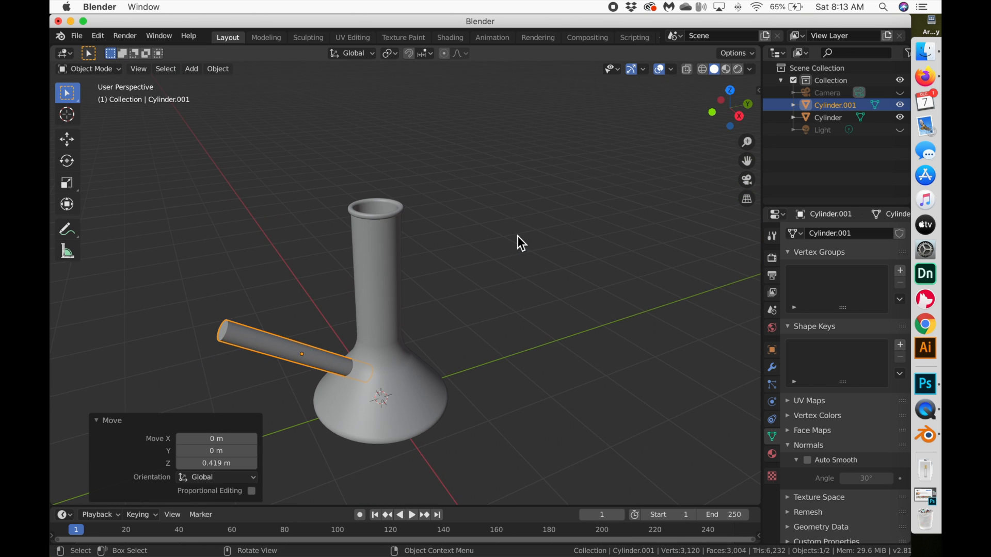
{"action": "key", "text": "g"}
{"action": "key", "text": "z"}
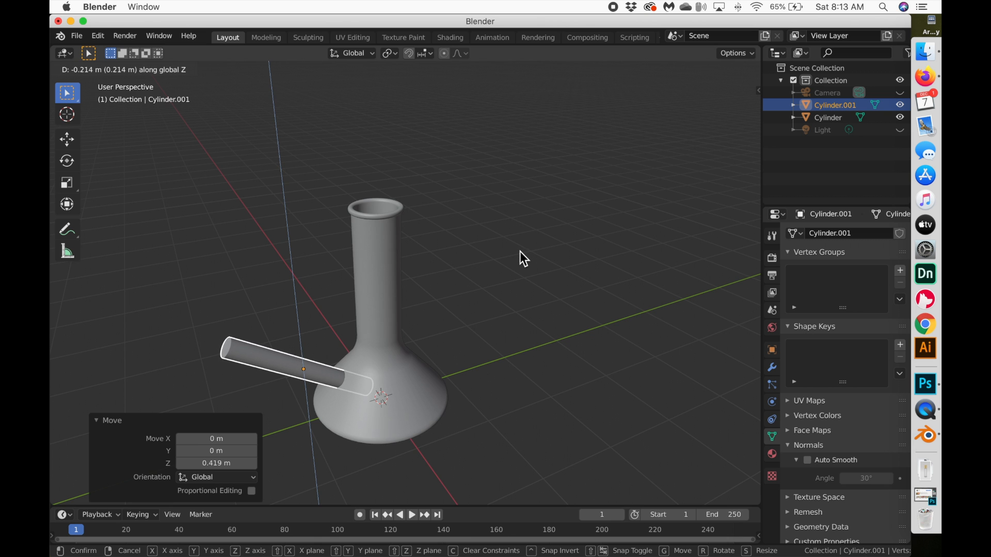
{"action": "left_click", "coordinate": [515, 250]}
- Rotate the side tube by about 4.59° around the X axis to flatten its angle
{"action": "scroll", "coordinate": [512, 251], "scroll_direction": "up", "scroll_amount": 5}
{"action": "scroll", "coordinate": [512, 251], "scroll_direction": "down", "scroll_amount": 10}
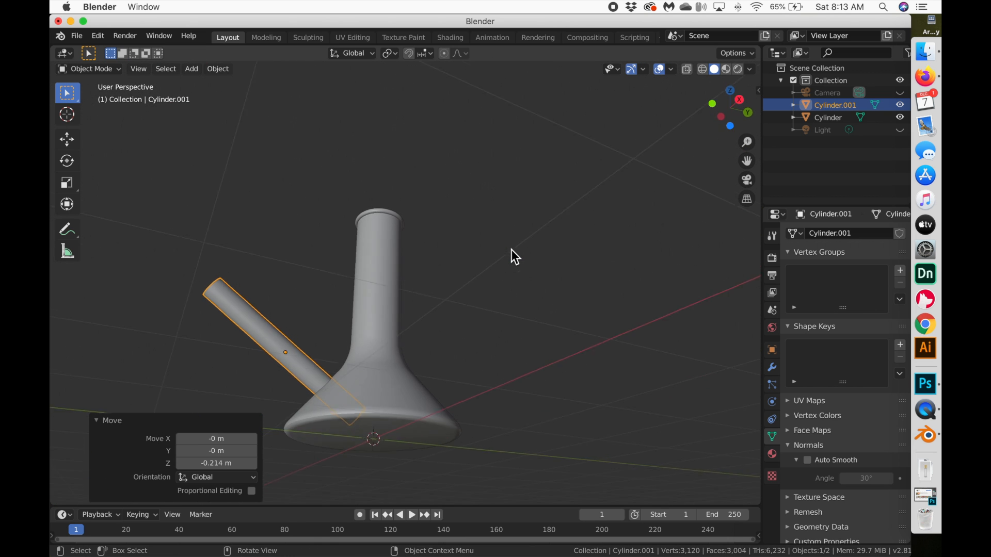
{"action": "scroll", "coordinate": [511, 250], "scroll_direction": "up", "scroll_amount": 2}
{"action": "key", "text": "g"}
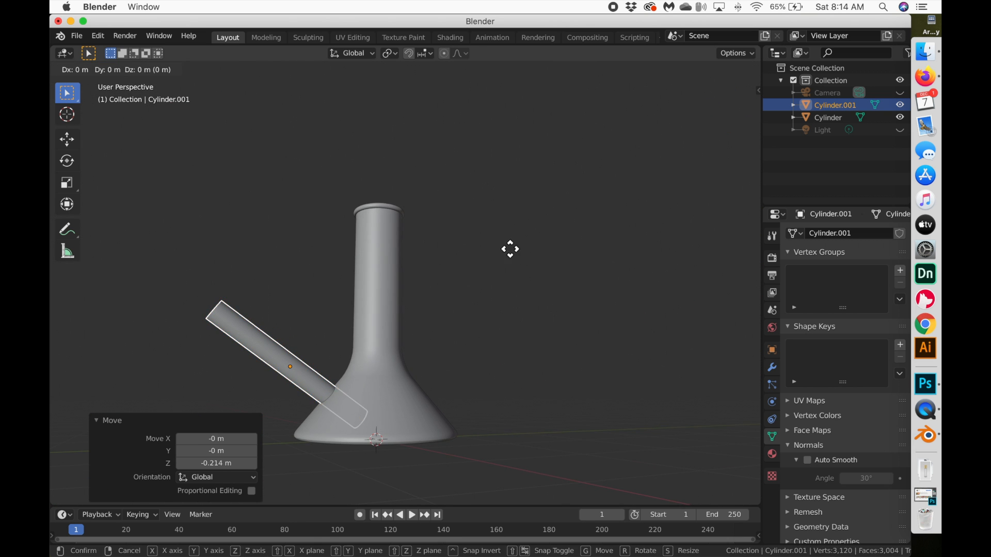
{"action": "left_click", "coordinate": [511, 250]}
{"action": "key", "text": "r"}
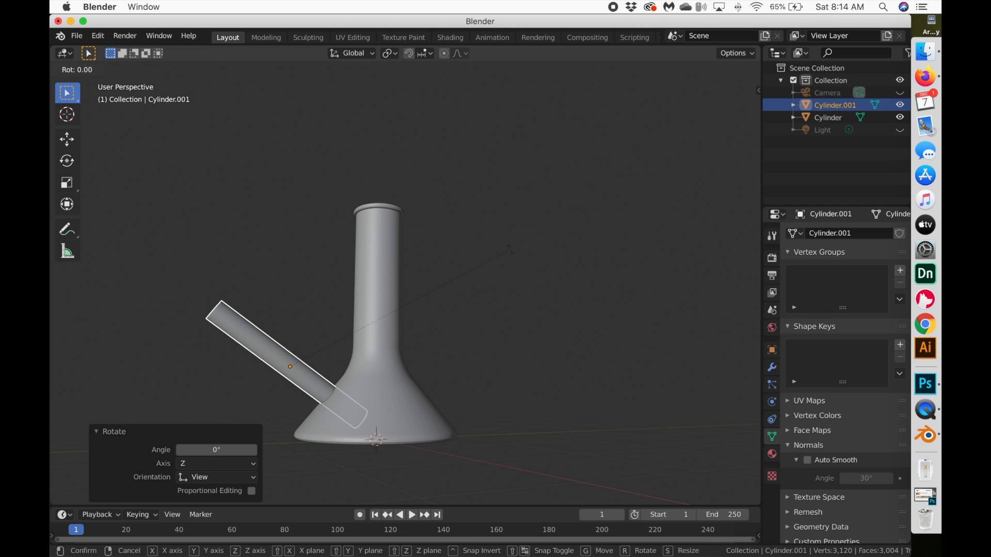
{"action": "key", "text": "x"}
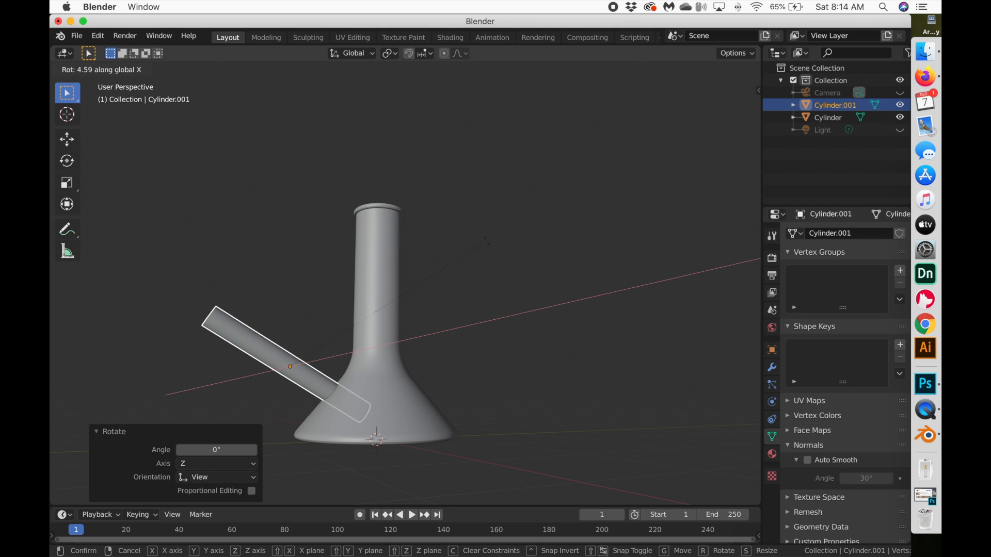
{"action": "left_click", "coordinate": [487, 240]}
- Add a Boolean modifier set to Difference to the flask, with the side tube Cylinder.001 as the cutting object
{"action": "scroll", "coordinate": [487, 239], "scroll_direction": "right", "scroll_amount": 10}
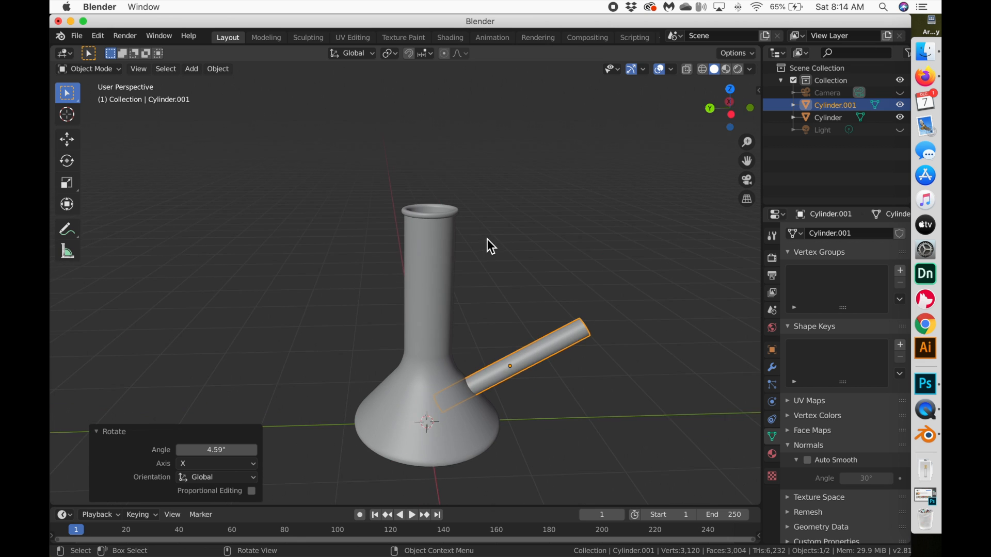
{"action": "scroll", "coordinate": [501, 241], "scroll_direction": "right", "scroll_amount": 5}
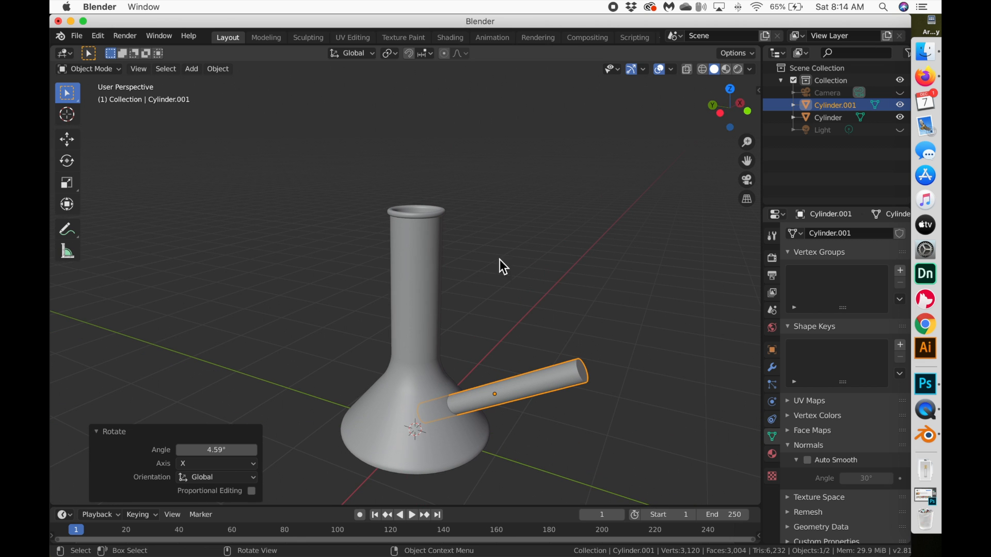
{"action": "left_click", "coordinate": [409, 379]}
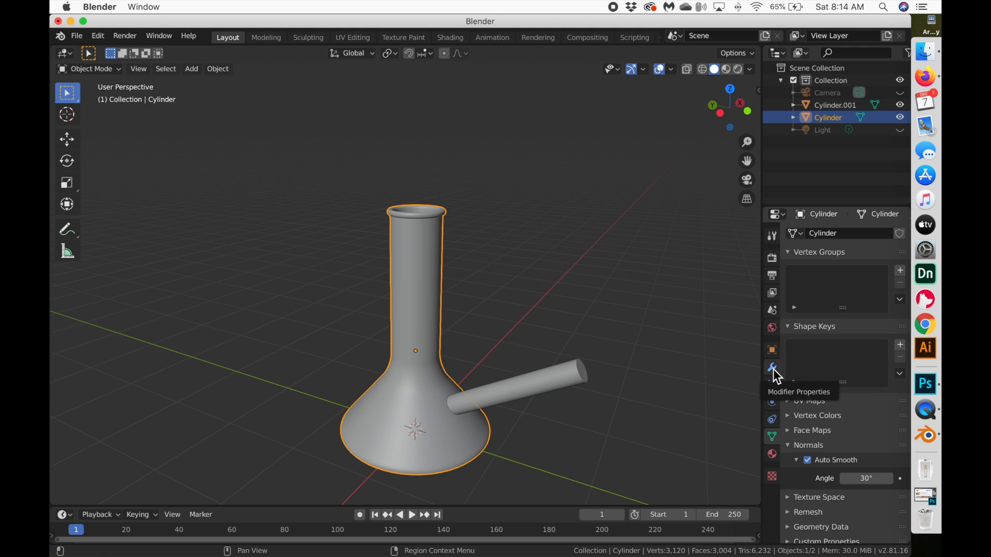
{"action": "left_click", "coordinate": [578, 377], "text": "shift"}
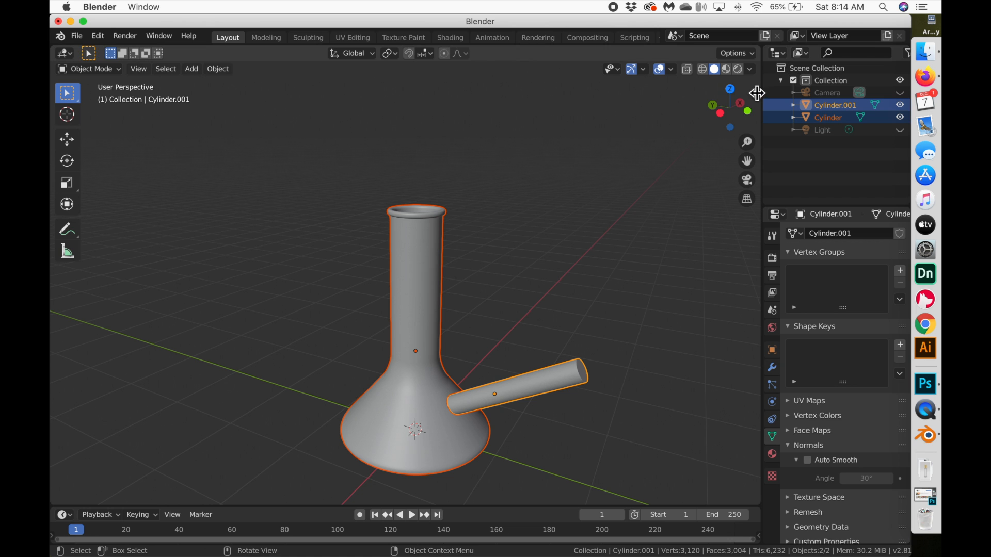
{"action": "left_click", "coordinate": [757, 90]}
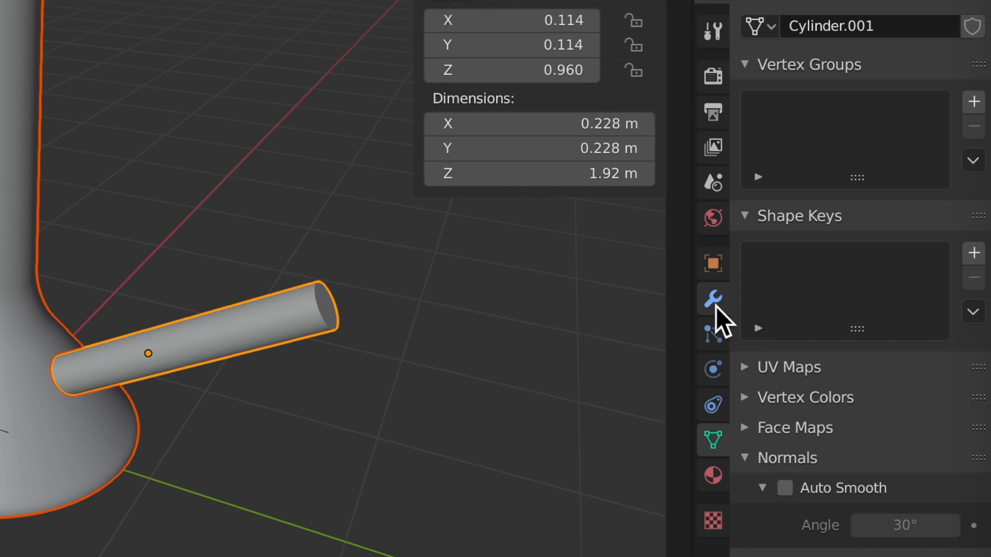
{"action": "left_click", "coordinate": [772, 367]}
{"action": "left_click", "coordinate": [815, 27]}
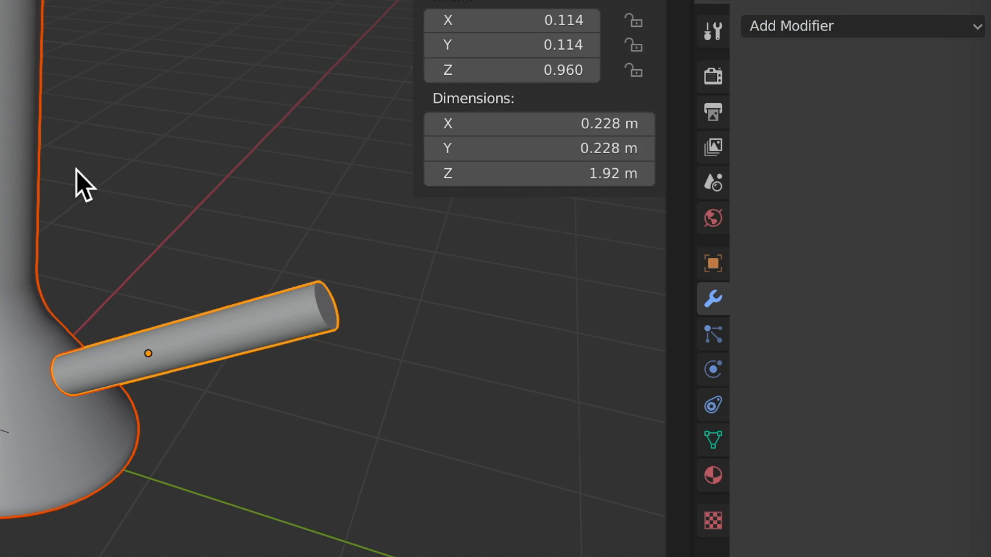
{"action": "left_click", "coordinate": [2, 175]}
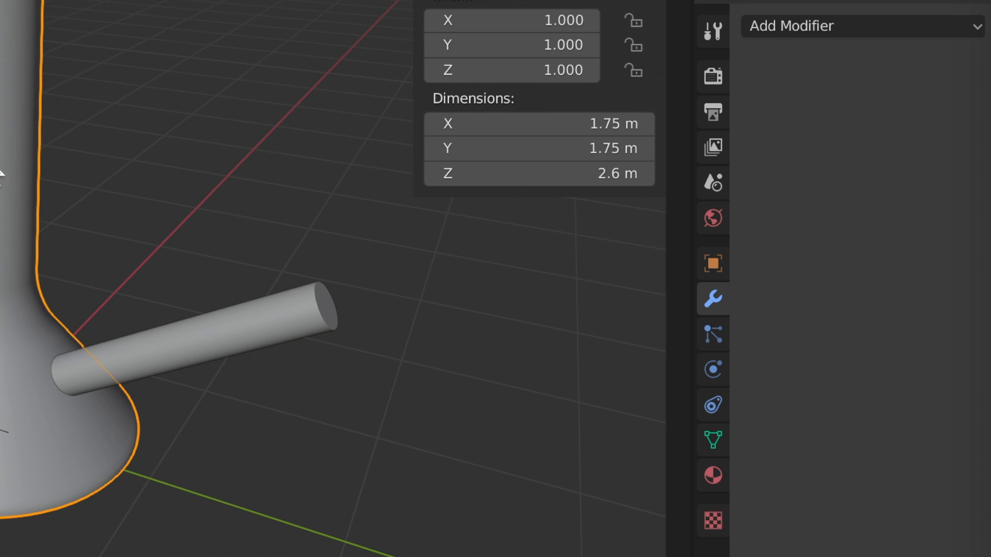
{"action": "left_click", "coordinate": [837, 27]}
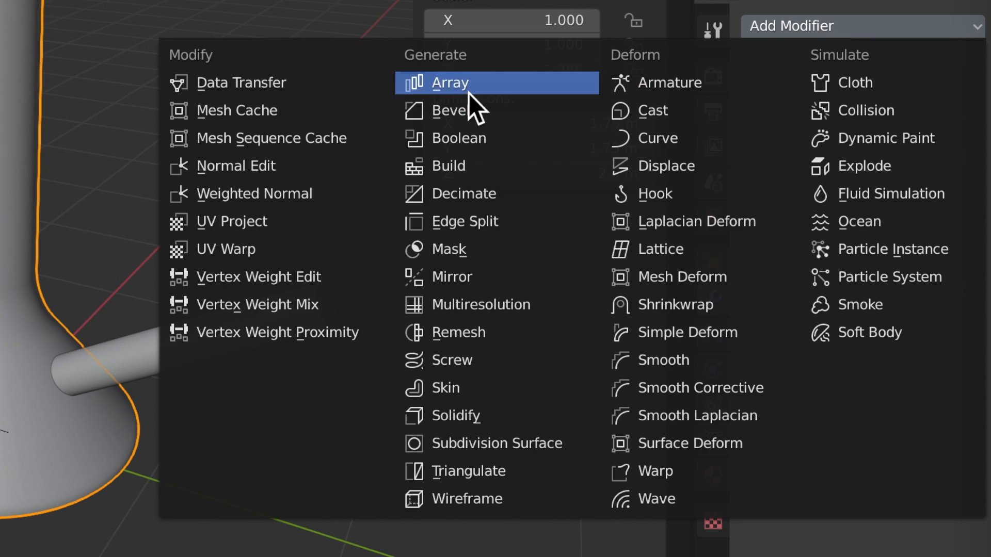
{"action": "left_click", "coordinate": [442, 139]}
{"action": "left_click", "coordinate": [872, 302]}
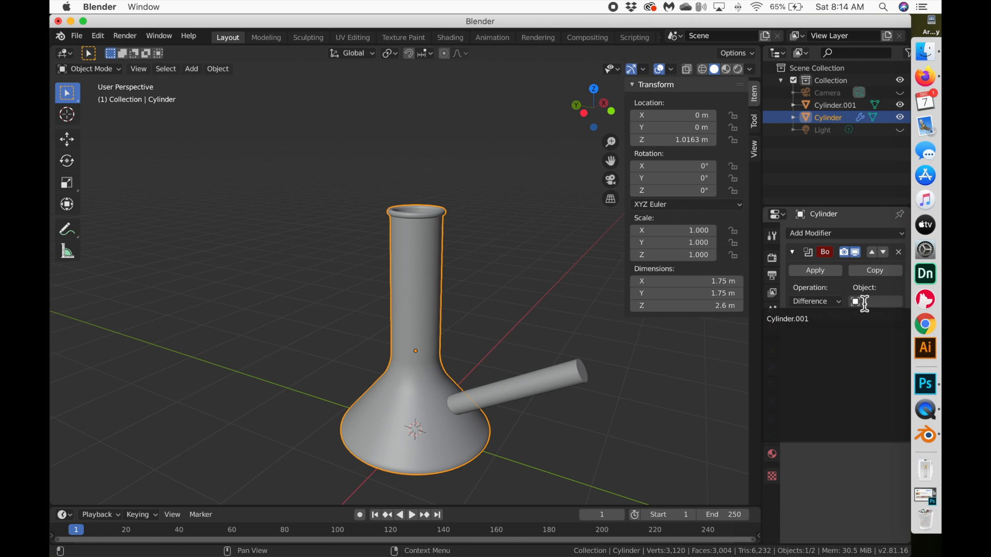
{"action": "left_click", "coordinate": [819, 321]}
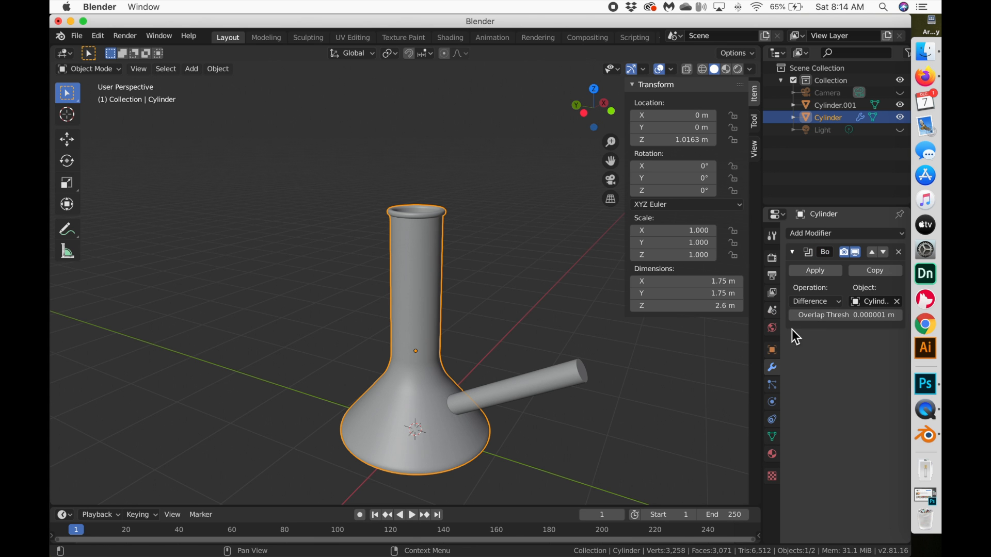
- Hide the side tube in the viewport and apply the flask's Boolean modifier to cut the hole permanently
{"action": "left_click", "coordinate": [550, 376]}
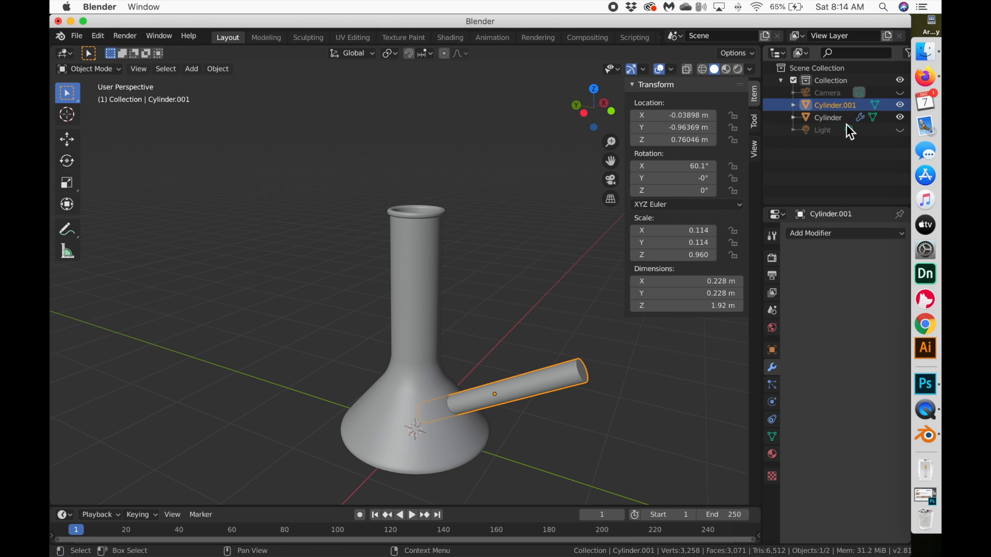
{"action": "left_click", "coordinate": [900, 104]}
{"action": "scroll", "coordinate": [504, 333], "scroll_direction": "right", "scroll_amount": 10}
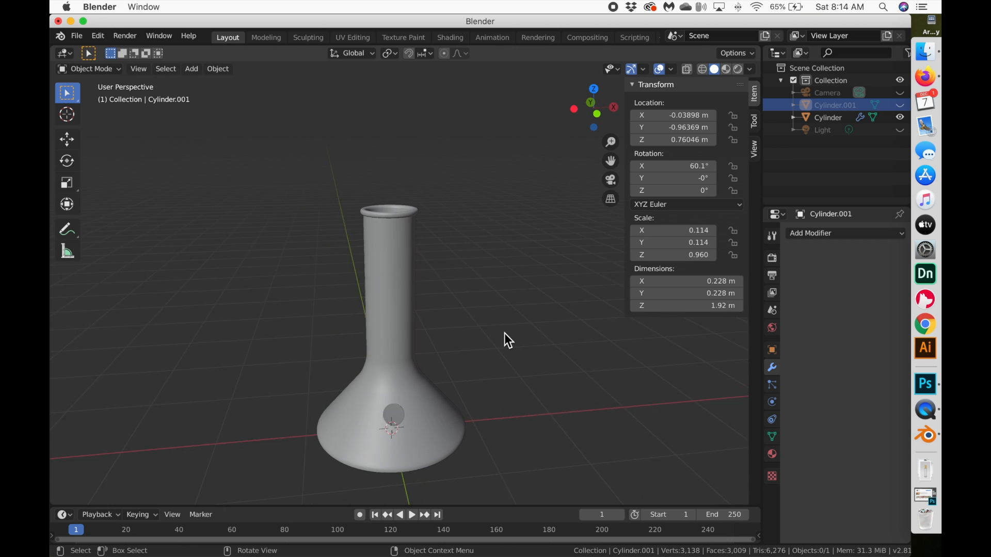
{"action": "scroll", "coordinate": [504, 333], "scroll_direction": "left", "scroll_amount": 3}
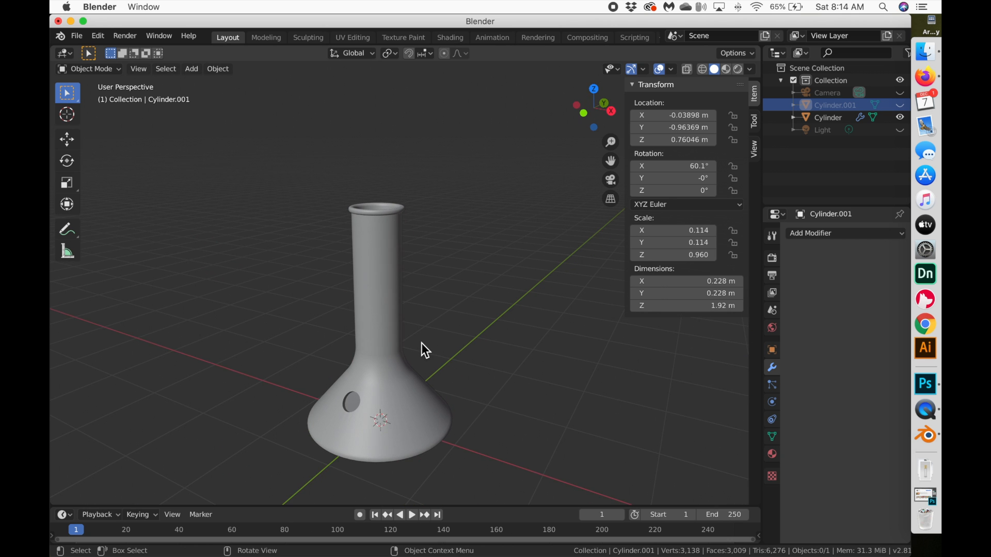
{"action": "scroll", "coordinate": [422, 342], "scroll_direction": "up", "scroll_amount": 3}
{"action": "scroll", "coordinate": [417, 348], "scroll_direction": "down", "scroll_amount": 4, "text": "shift"}
{"action": "scroll", "coordinate": [417, 348], "scroll_direction": "down", "scroll_amount": 2, "text": "shift"}
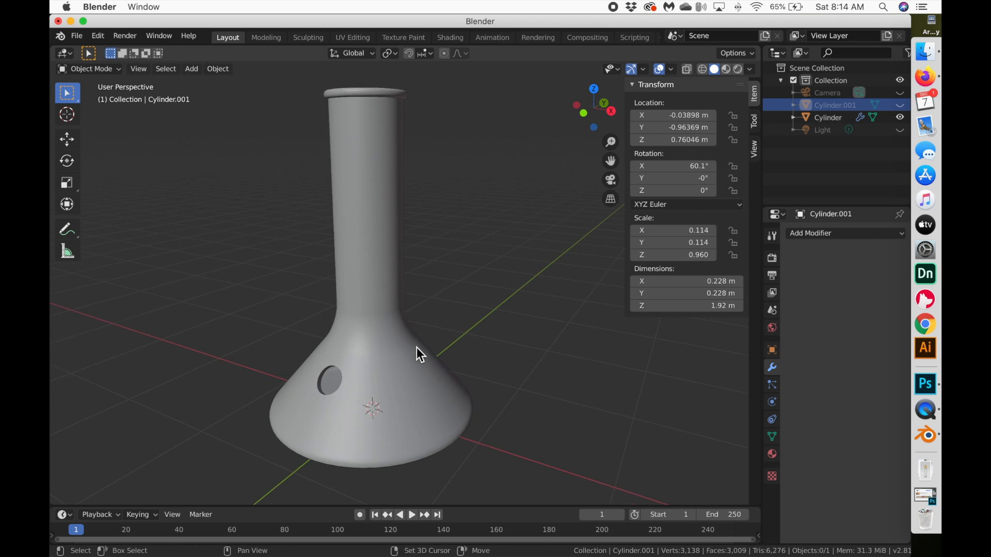
{"action": "left_click", "coordinate": [820, 119]}
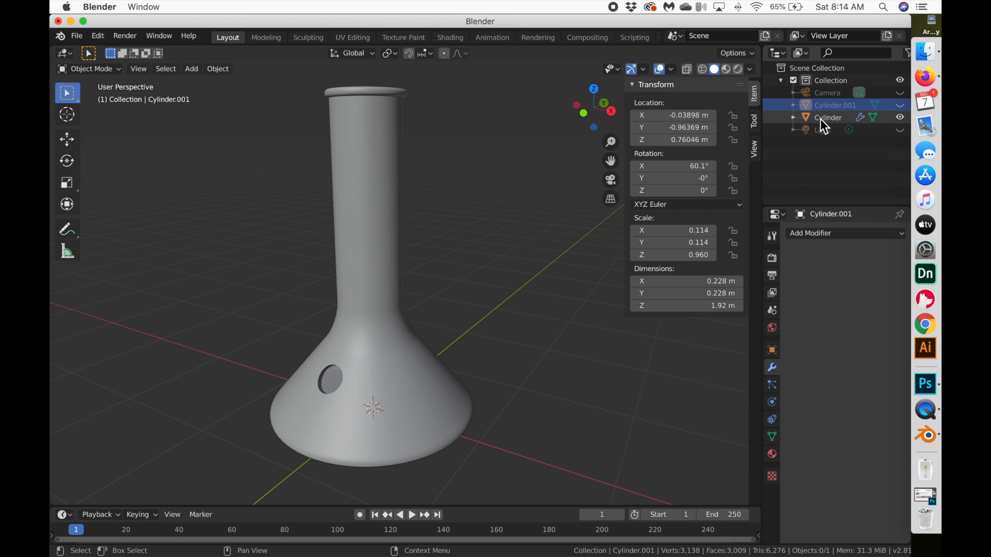
{"action": "left_click", "coordinate": [811, 274]}
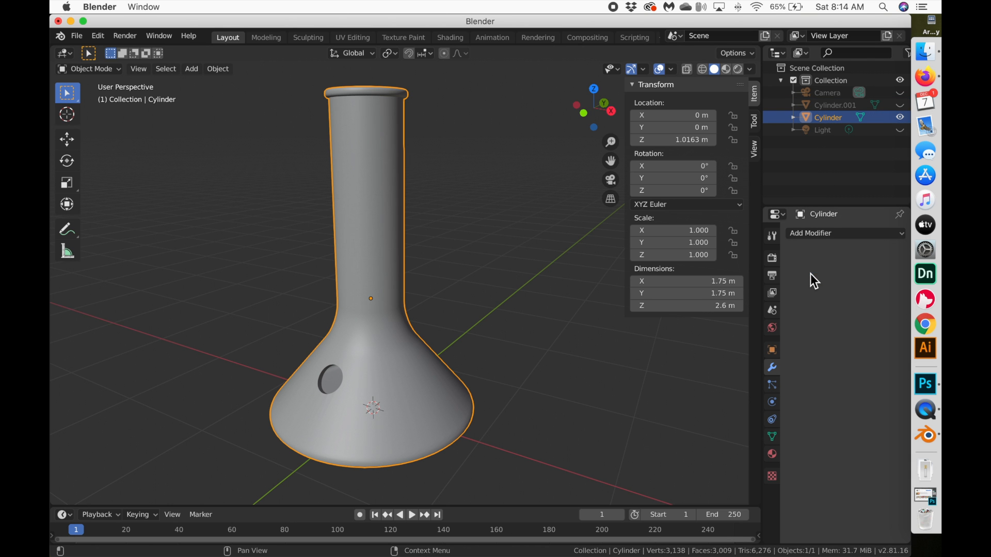
- Examine the hole's rim, wall thickness and surrounding mesh on the conical base in both Edit Mode and Object Mode
{"action": "scroll", "coordinate": [363, 384], "scroll_direction": "right", "scroll_amount": 5}
{"action": "scroll", "coordinate": [364, 383], "scroll_direction": "left", "scroll_amount": 5}
{"action": "scroll", "coordinate": [363, 383], "scroll_direction": "up", "scroll_amount": 5, "text": "ctrl"}
{"action": "scroll", "coordinate": [364, 383], "scroll_direction": "down", "scroll_amount": 2}
{"action": "scroll", "coordinate": [363, 383], "scroll_direction": "up", "scroll_amount": 3}
{"action": "scroll", "coordinate": [363, 383], "scroll_direction": "down", "scroll_amount": 5}
{"action": "scroll", "coordinate": [363, 383], "scroll_direction": "up", "scroll_amount": 2}
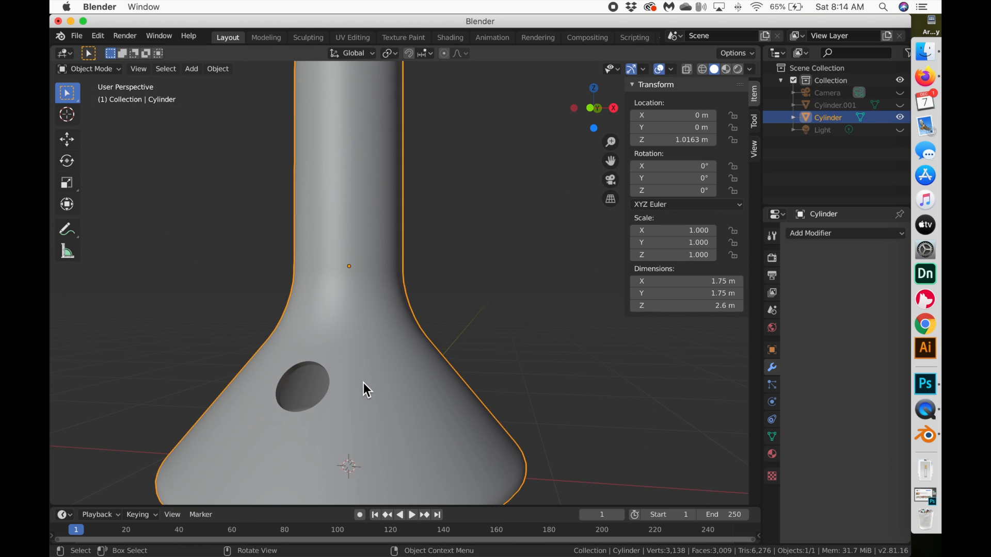
{"action": "key", "text": "Tab"}
{"action": "scroll", "coordinate": [324, 381], "scroll_direction": "down", "scroll_amount": 1}
{"action": "scroll", "coordinate": [324, 381], "scroll_direction": "left", "scroll_amount": 3}
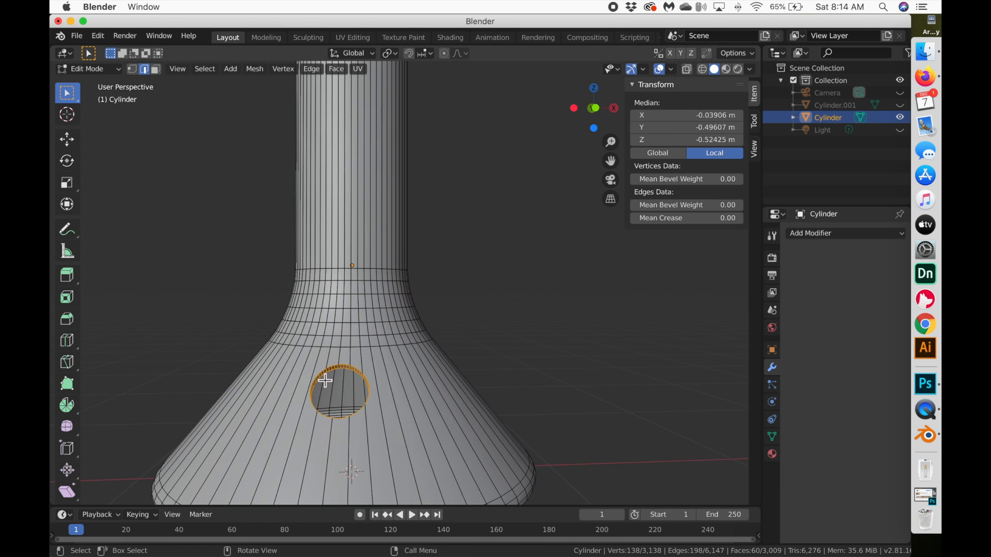
{"action": "scroll", "coordinate": [327, 380], "scroll_direction": "up", "scroll_amount": 4, "text": "shift"}
{"action": "scroll", "coordinate": [326, 379], "scroll_direction": "down", "scroll_amount": 5, "text": "shift"}
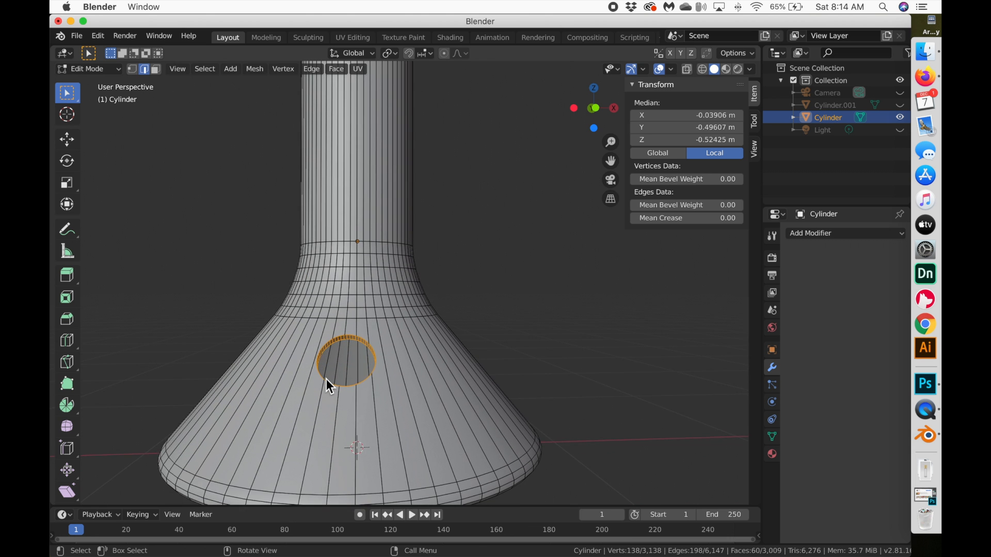
{"action": "scroll", "coordinate": [326, 379], "scroll_direction": "down", "scroll_amount": 3, "text": "ctrl"}
{"action": "scroll", "coordinate": [326, 379], "scroll_direction": "up", "scroll_amount": 4, "text": "ctrl"}
{"action": "scroll", "coordinate": [326, 379], "scroll_direction": "left", "scroll_amount": 3, "text": "shift"}
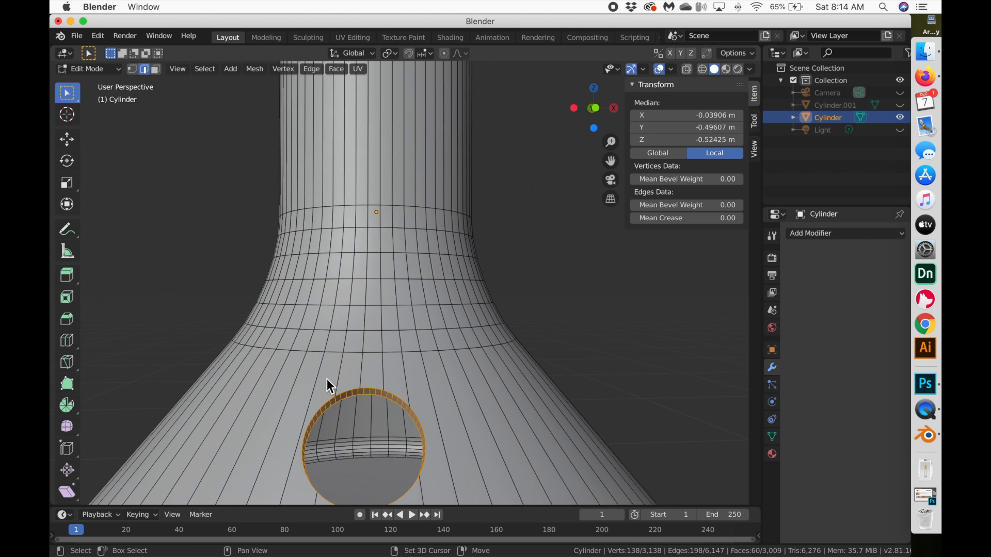
{"action": "scroll", "coordinate": [327, 379], "scroll_direction": "down", "scroll_amount": 2}
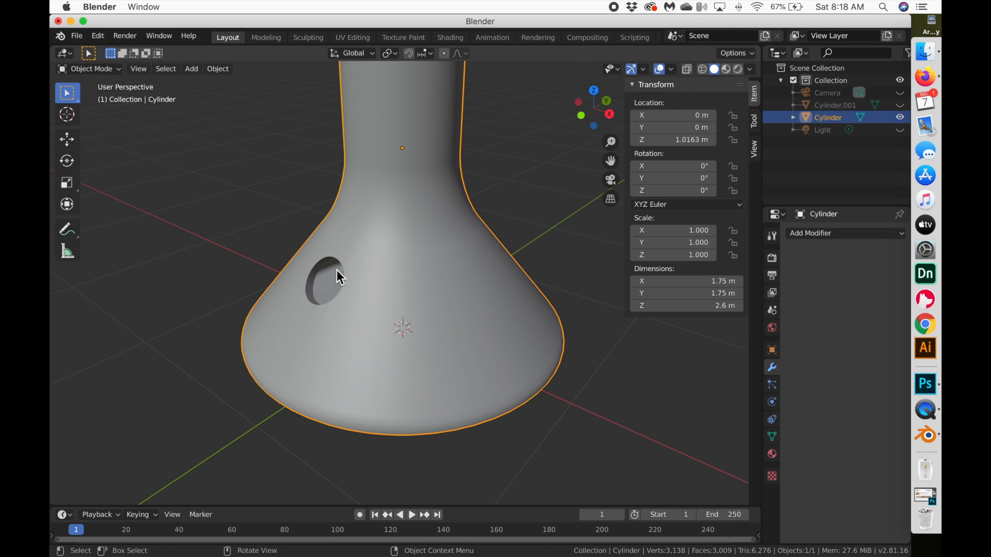
{"action": "scroll", "coordinate": [337, 271], "scroll_direction": "down", "scroll_amount": 3}
{"action": "scroll", "coordinate": [337, 271], "scroll_direction": "left", "scroll_amount": 3}
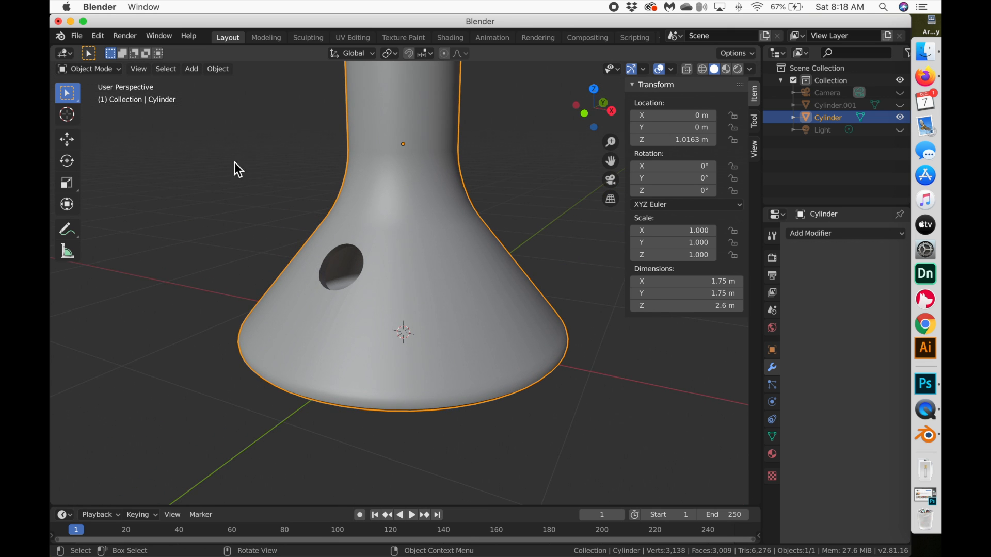
{"action": "scroll", "coordinate": [308, 175], "scroll_direction": "right", "scroll_amount": 3}
{"action": "scroll", "coordinate": [308, 176], "scroll_direction": "down", "scroll_amount": 2}
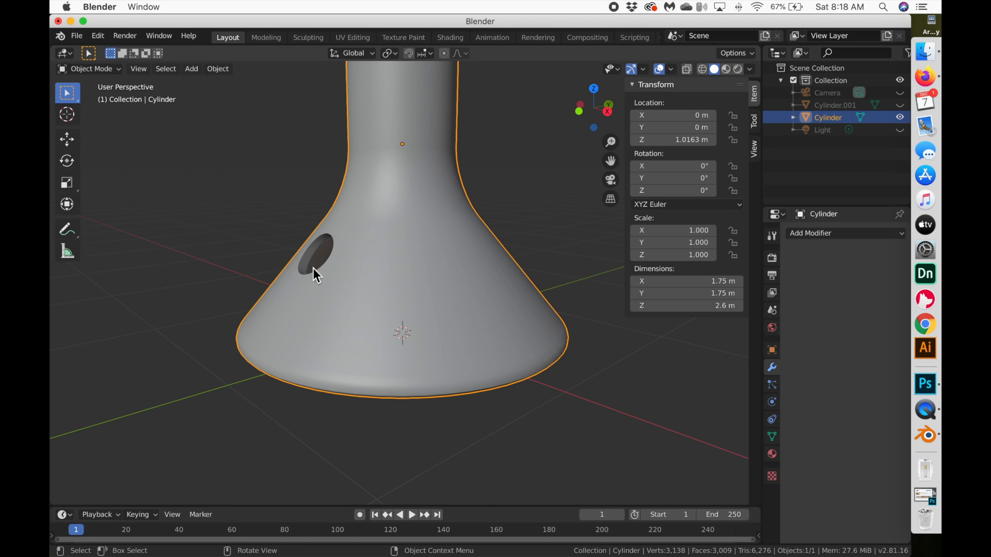
- Add a 60-vertex cylinder, raise it about 0.608 m along Z and scale it uniformly to about 0.356
{"action": "key", "text": "shift+a"}
{"action": "mouse_move", "coordinate": [324, 258]}
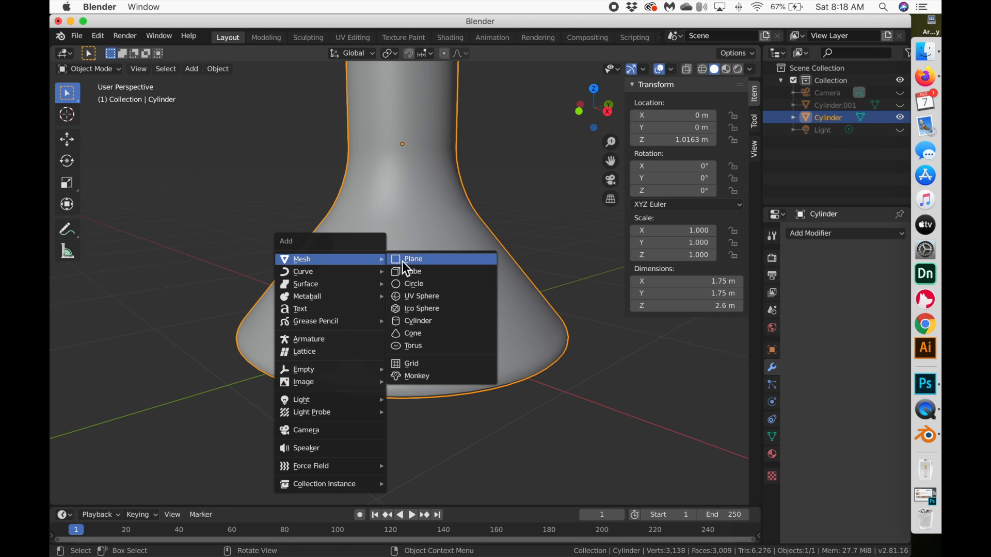
{"action": "left_click", "coordinate": [440, 327]}
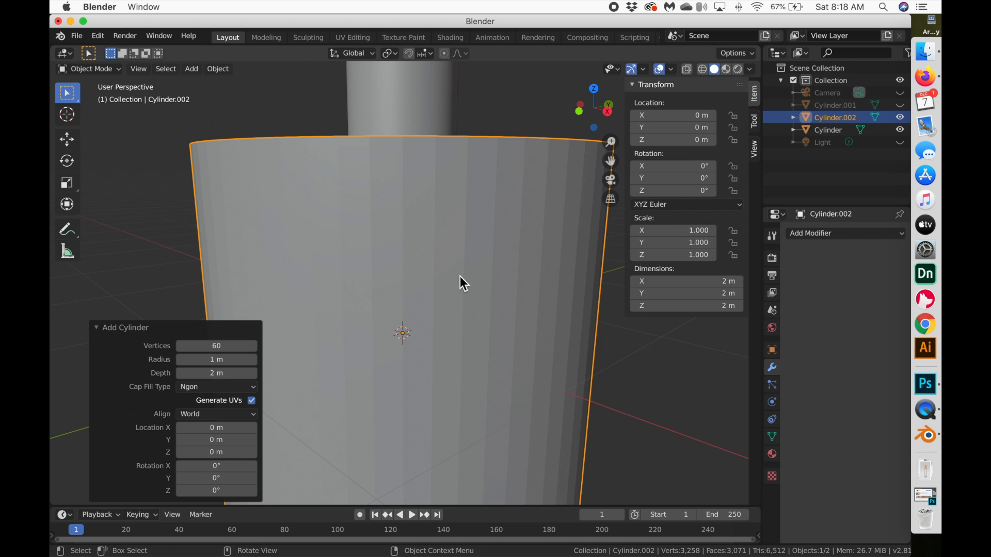
{"action": "key", "text": "g"}
{"action": "key", "text": "z"}
{"action": "left_click", "coordinate": [545, 182]}
{"action": "key", "text": "s"}
{"action": "left_click", "coordinate": [456, 224]}
{"action": "key", "text": "g"}
{"action": "key", "text": "z"}
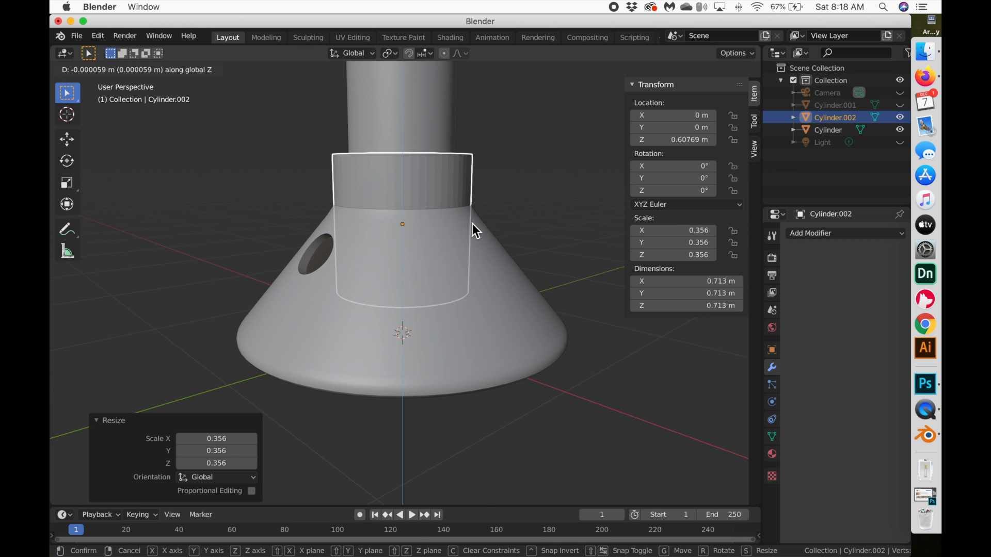
{"action": "left_click", "coordinate": [476, 232]}
- Stretch the new cylinder along Z by a factor of about 3.637
{"action": "key", "text": "s"}
{"action": "key", "text": "z"}
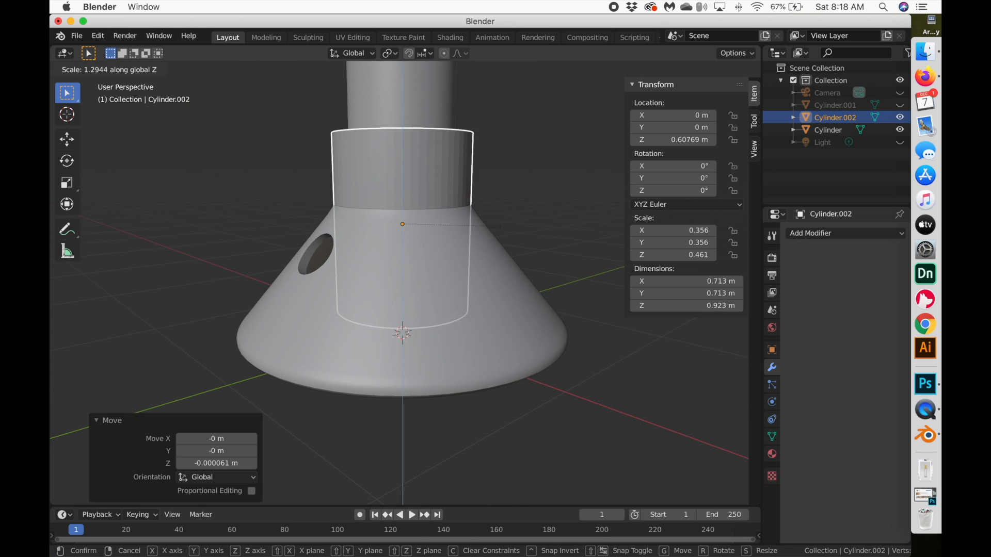
{"action": "left_click", "coordinate": [653, 242]}
- Move the cylinder beside the flask, about -0.671 m in X and -0.75 m in Y, and scale it down uniformly to about 0.17
{"action": "key", "text": "g"}
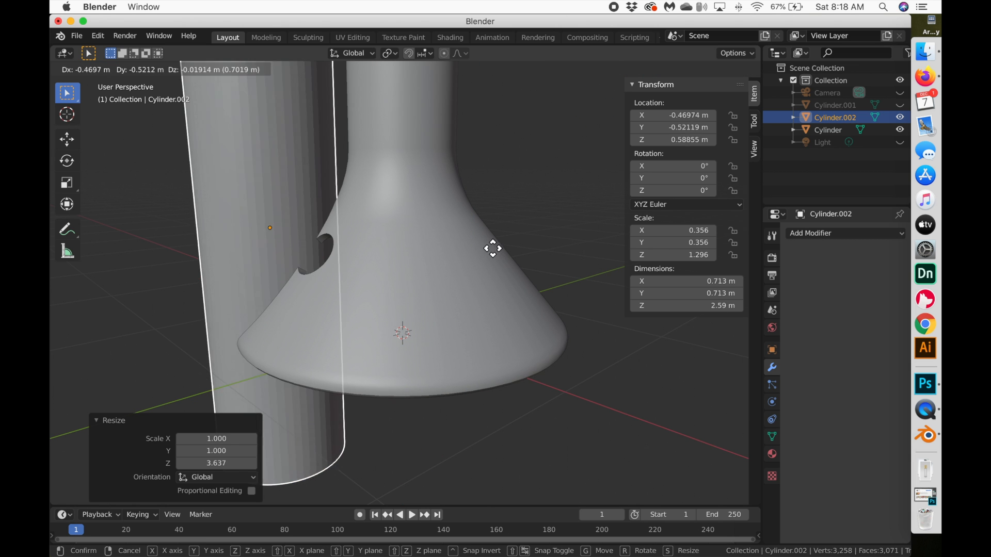
{"action": "left_click", "coordinate": [465, 250]}
{"action": "key", "text": "s"}
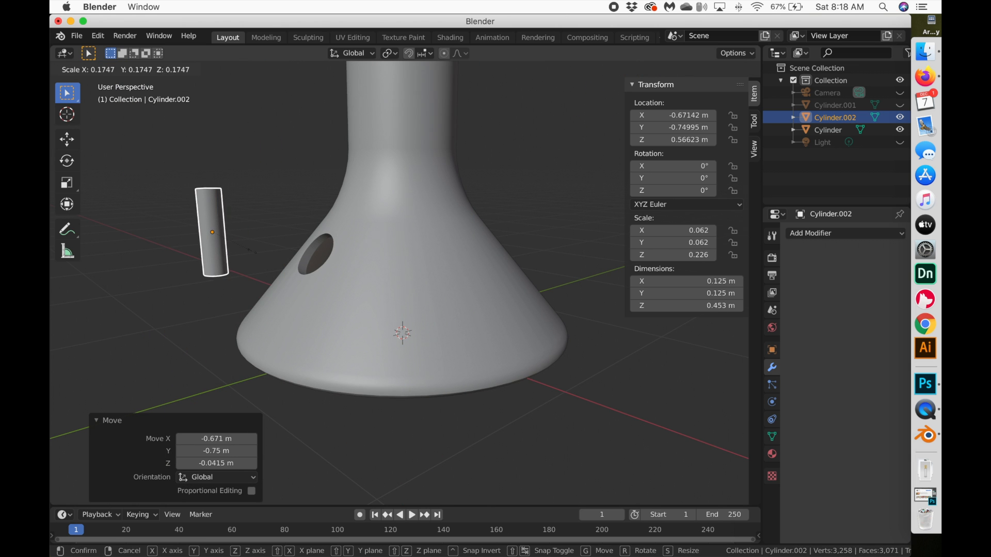
{"action": "left_click", "coordinate": [250, 237]}
- In Edit Mode, extrude the small cylinder's top face, scale it wider and raise it slightly to form a flared collar
{"action": "scroll", "coordinate": [234, 224], "scroll_direction": "up", "scroll_amount": 5}
{"action": "key", "text": "Tab"}
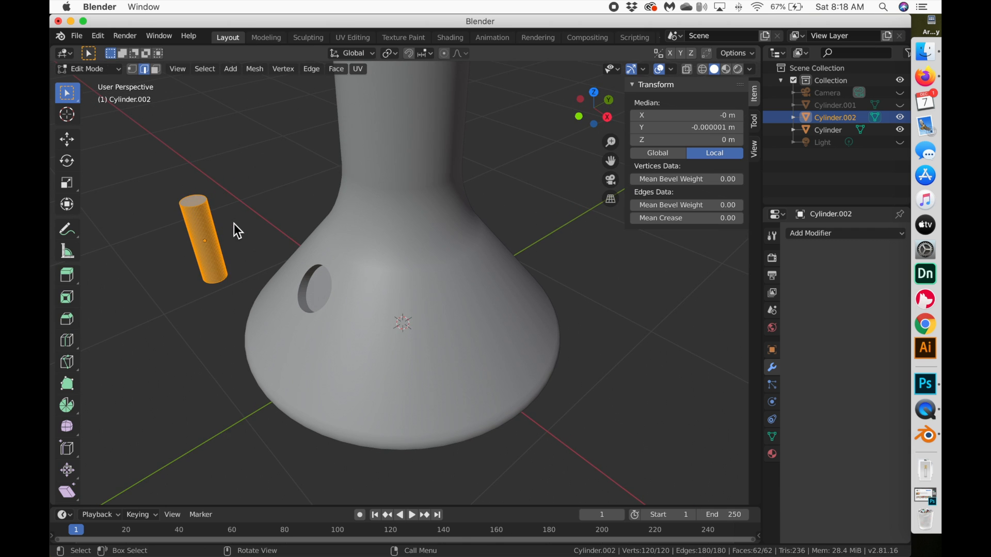
{"action": "scroll", "coordinate": [237, 224], "scroll_direction": "left", "scroll_amount": 5, "text": "shift"}
{"action": "scroll", "coordinate": [237, 224], "scroll_direction": "left", "scroll_amount": 1, "text": "shift"}
{"action": "left_click", "coordinate": [287, 204]}
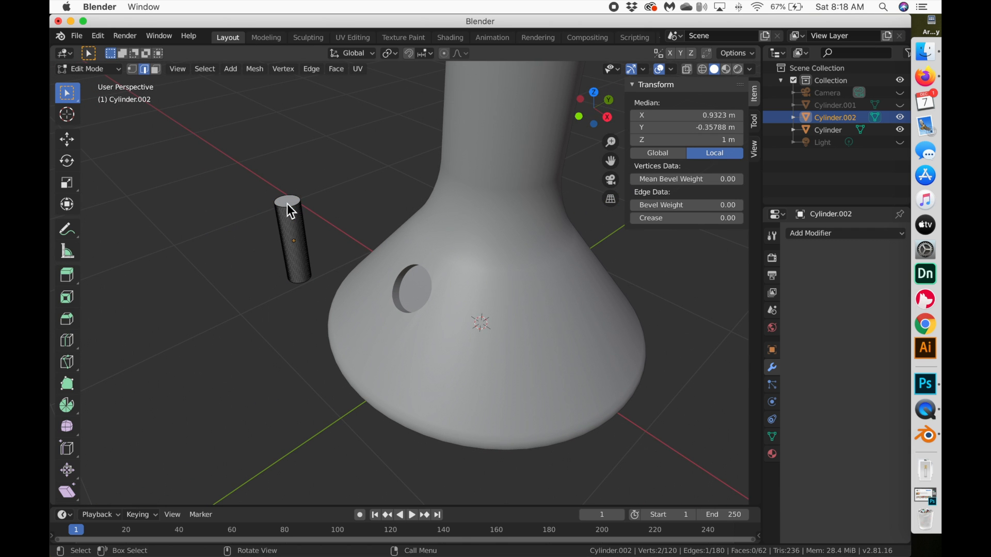
{"action": "key", "text": "3"}
{"action": "left_click", "coordinate": [287, 203]}
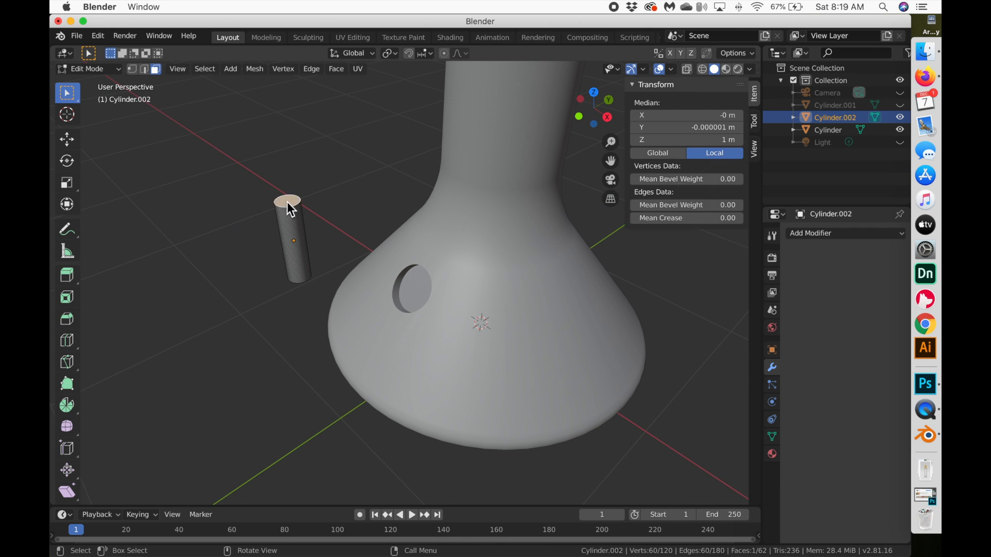
{"action": "scroll", "coordinate": [367, 211], "scroll_direction": "down", "scroll_amount": 5}
{"action": "key", "text": "e"}
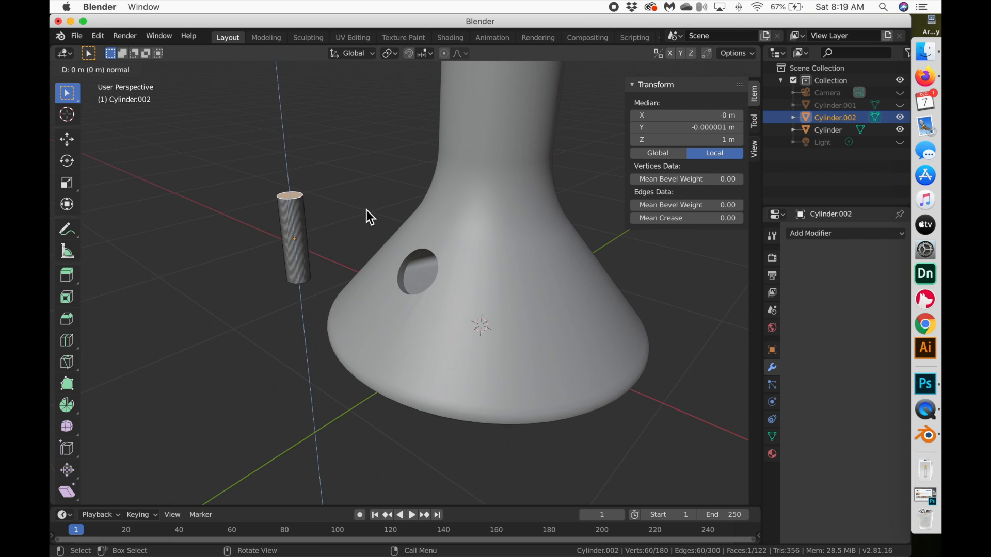
{"action": "key", "text": "s"}
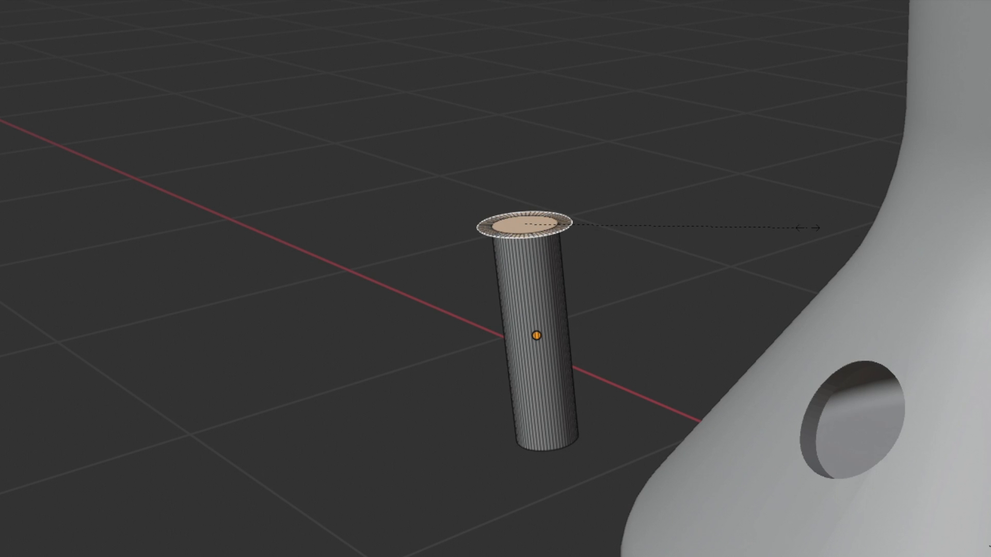
{"action": "left_click", "coordinate": [807, 222]}
{"action": "key", "text": "e"}
{"action": "left_click", "coordinate": [801, 211]}
- Extrude the collar upward into a widening bowl and add a short extruded rim, scaled slightly inward at its top
{"action": "key", "text": "e"}
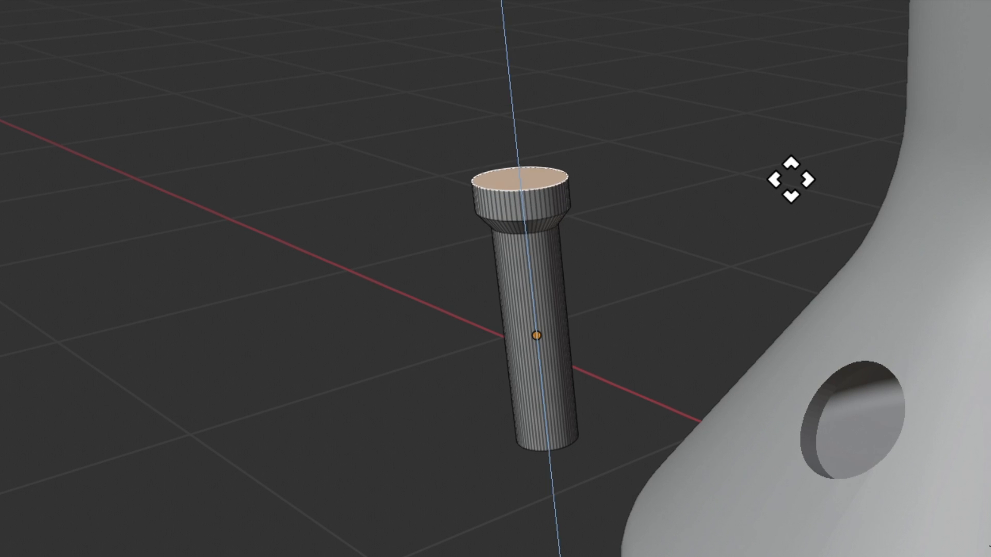
{"action": "left_click", "coordinate": [792, 153]}
{"action": "key", "text": "s"}
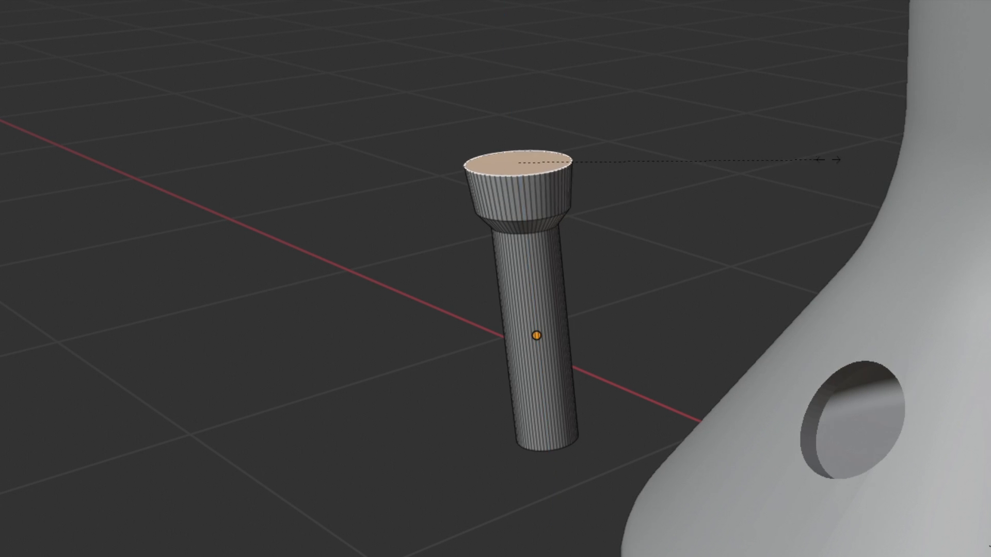
{"action": "key", "text": "e"}
{"action": "left_click", "coordinate": [858, 146]}
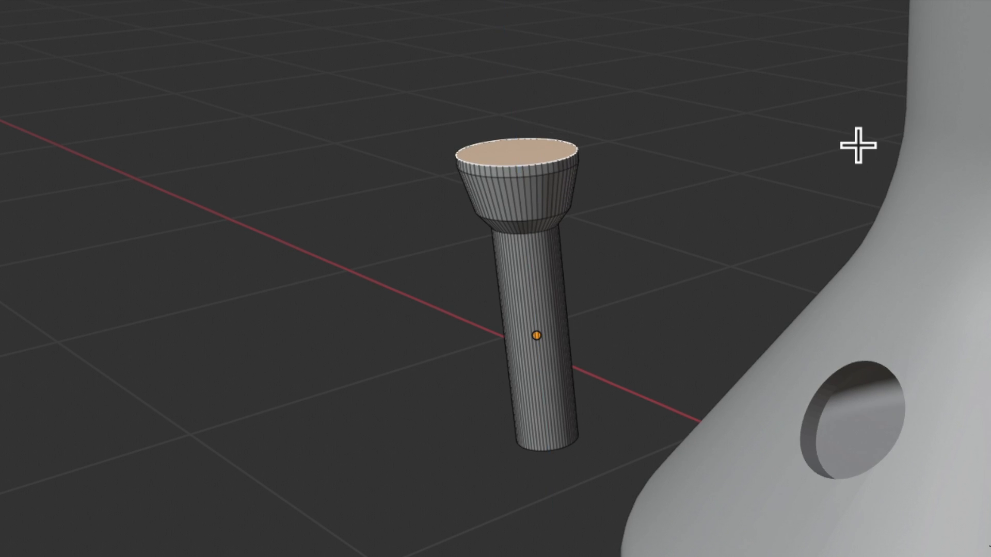
{"action": "key", "text": "s"}
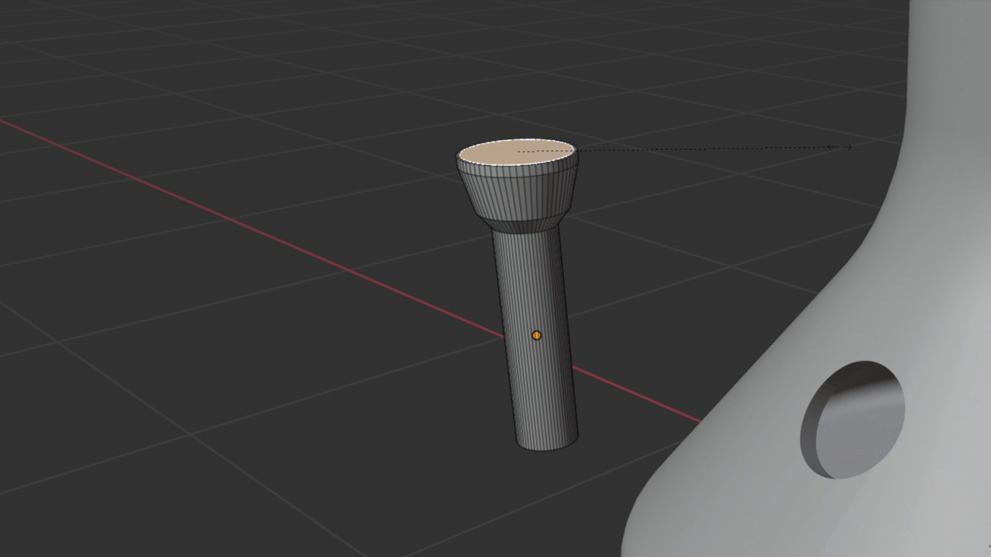
{"action": "left_click", "coordinate": [839, 147]}
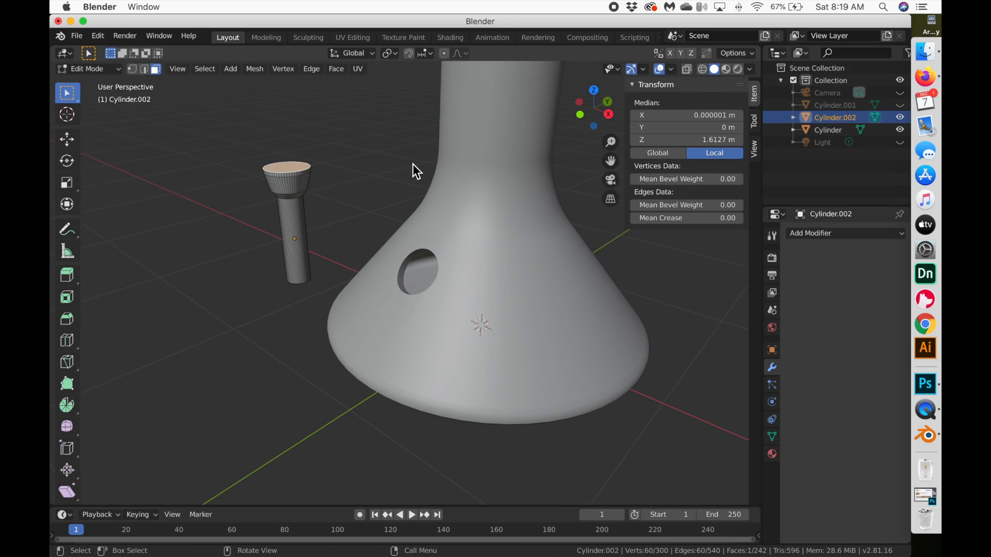
- Select the top and bottom cap faces of the small tube and delete them to open both ends
{"action": "scroll", "coordinate": [680, 149], "scroll_direction": "up", "scroll_amount": 5}
{"action": "scroll", "coordinate": [349, 164], "scroll_direction": "up", "scroll_amount": 2}
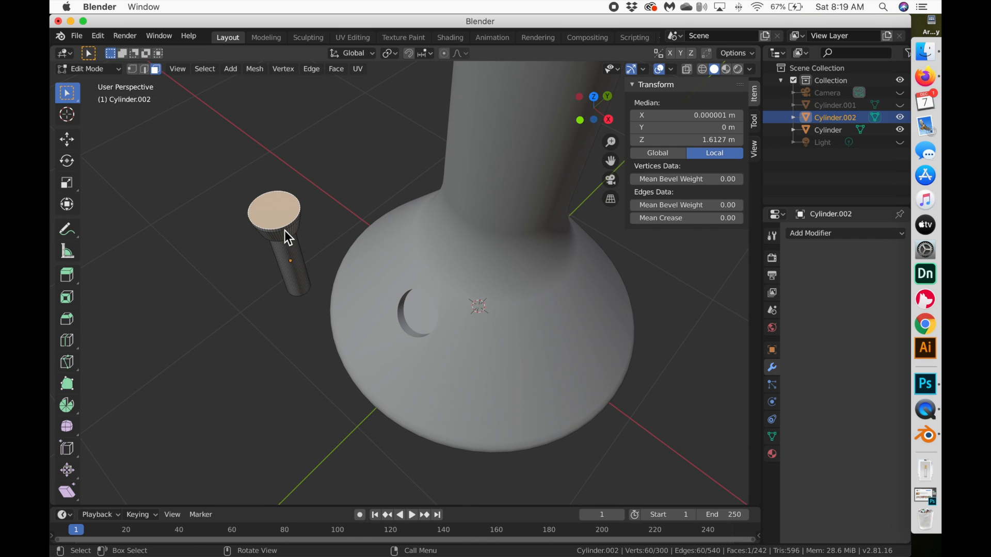
{"action": "scroll", "coordinate": [284, 224], "scroll_direction": "down", "scroll_amount": 5}
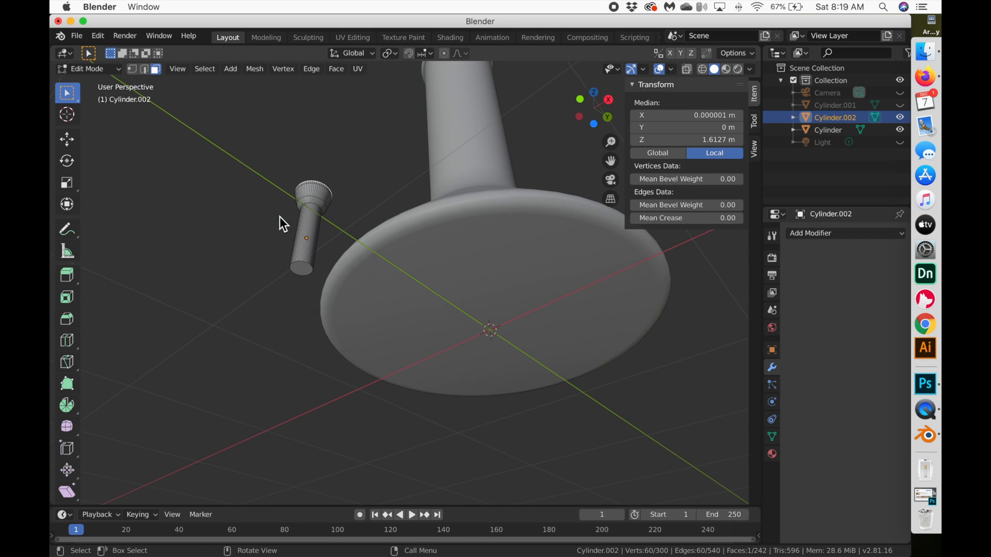
{"action": "left_click", "coordinate": [296, 272], "text": "shift"}
{"action": "scroll", "coordinate": [296, 271], "scroll_direction": "up", "scroll_amount": 5}
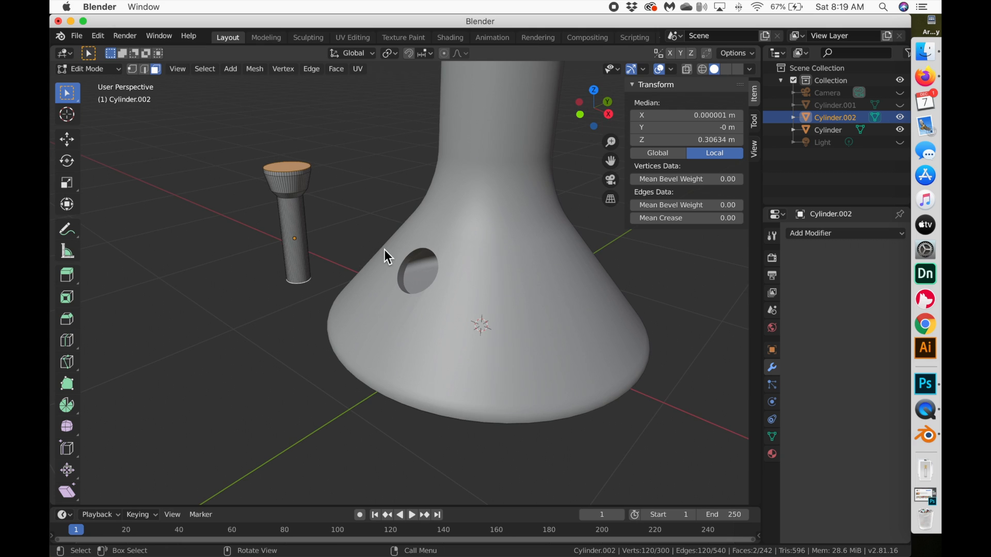
{"action": "key", "text": "x"}
{"action": "left_click", "coordinate": [540, 217]}
- Add a Solidify modifier to the open tube and set its thickness to 0.31 m
{"action": "scroll", "coordinate": [321, 217], "scroll_direction": "up", "scroll_amount": 4}
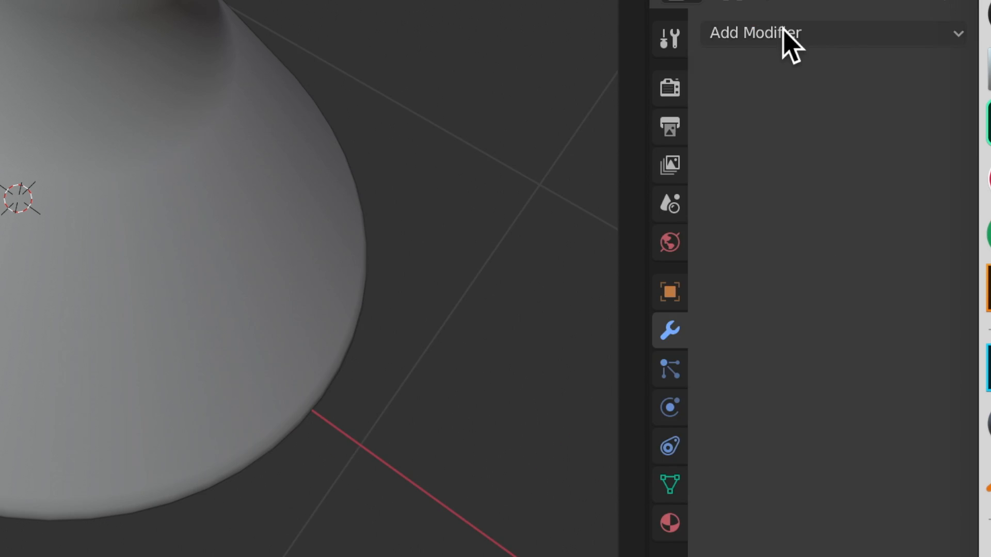
{"action": "left_click", "coordinate": [822, 234]}
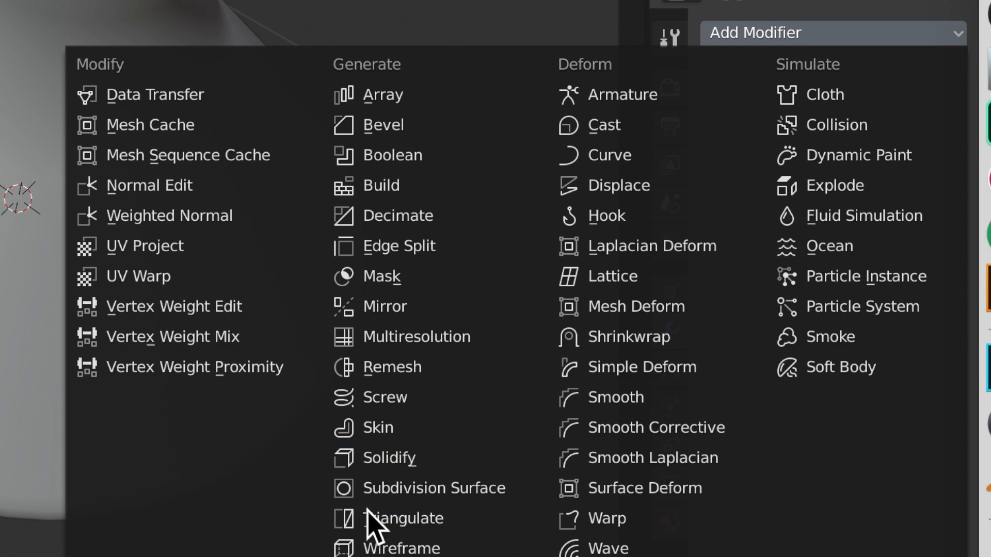
{"action": "left_click", "coordinate": [417, 457]}
{"action": "left_click", "coordinate": [822, 152]}
{"action": "left_click", "coordinate": [822, 153]}
{"action": "left_click", "coordinate": [818, 154]}
{"action": "left_click", "coordinate": [818, 154]}
{"action": "left_click", "coordinate": [817, 154]}
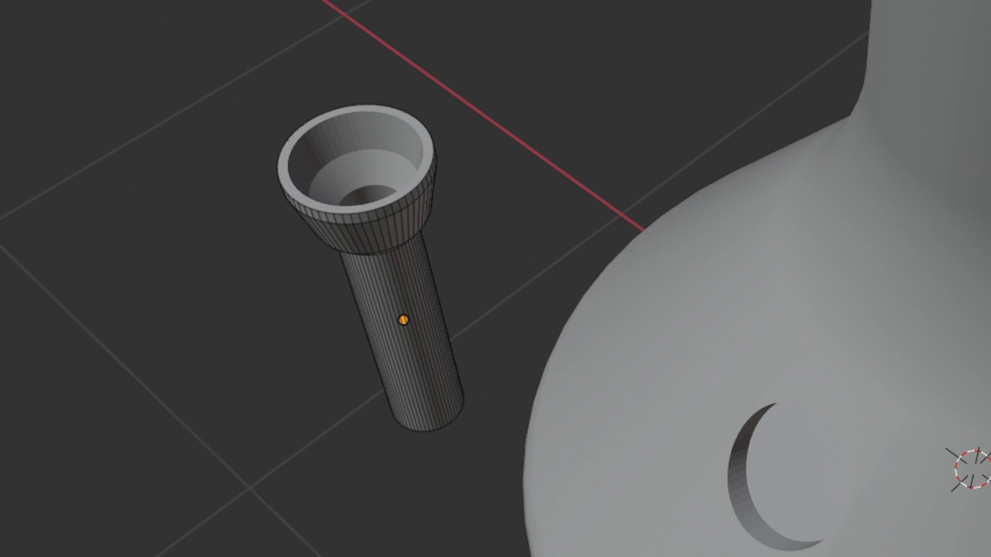
- Bevel the edge loop where the straight tube meets the flared collar, about 0.0964 m wide with 6 segments
{"action": "scroll", "coordinate": [387, 278], "scroll_direction": "down", "scroll_amount": 5}
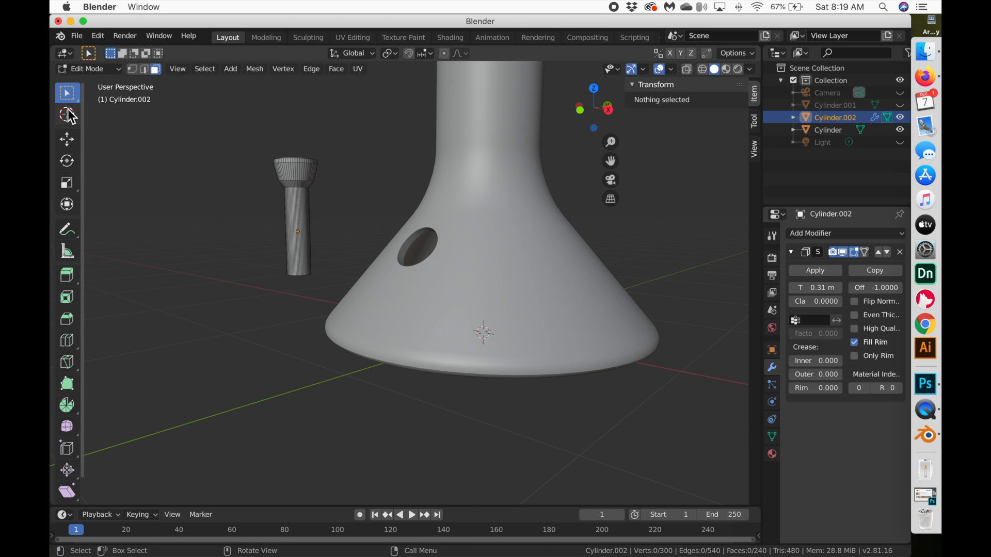
{"action": "scroll", "coordinate": [291, 186], "scroll_direction": "up", "scroll_amount": 8, "text": "ctrl"}
{"action": "scroll", "coordinate": [292, 186], "scroll_direction": "down", "scroll_amount": 2, "text": "ctrl"}
{"action": "scroll", "coordinate": [291, 186], "scroll_direction": "left", "scroll_amount": 4, "text": "shift"}
{"action": "scroll", "coordinate": [290, 184], "scroll_direction": "up", "scroll_amount": 4, "text": "shift"}
{"action": "scroll", "coordinate": [290, 186], "scroll_direction": "up", "scroll_amount": 3, "text": "shift"}
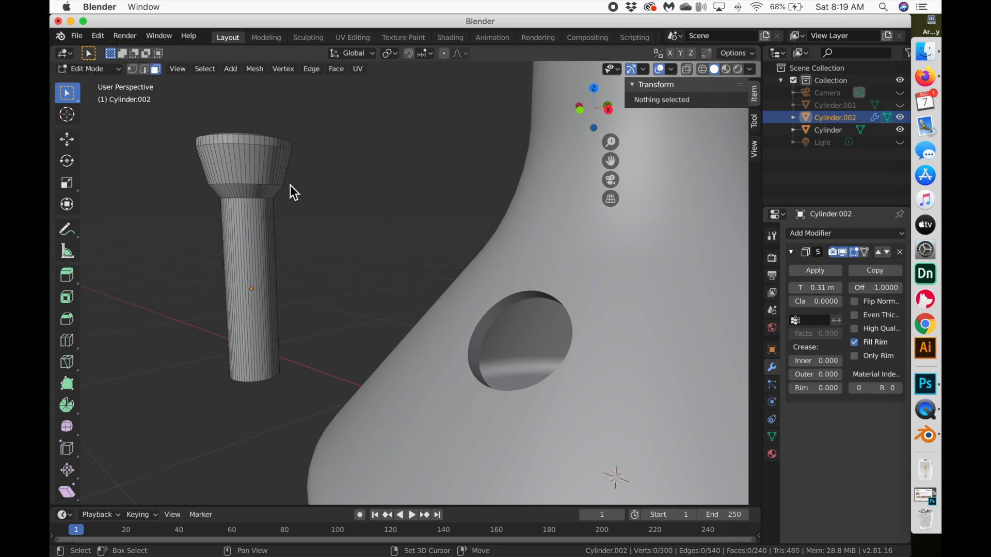
{"action": "scroll", "coordinate": [289, 186], "scroll_direction": "left", "scroll_amount": 5, "text": "shift"}
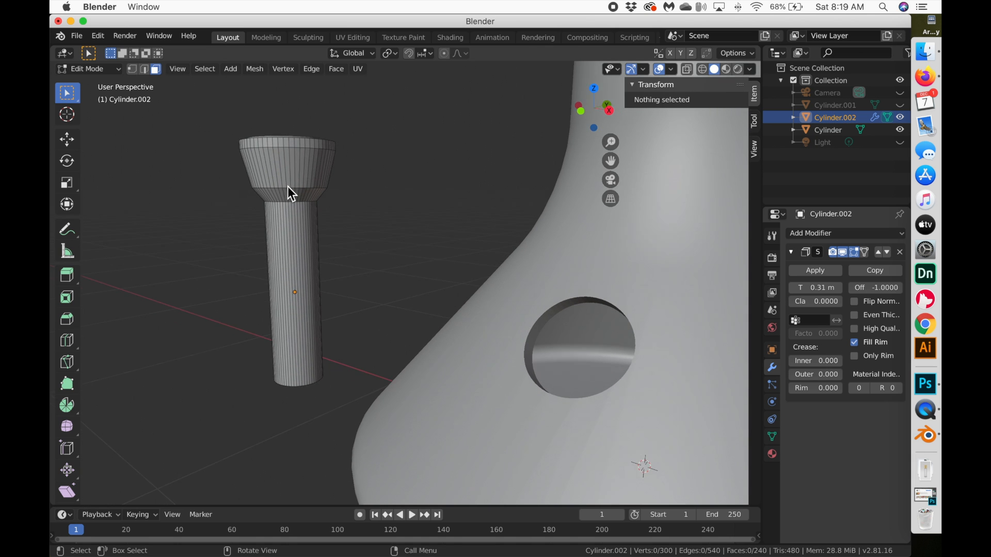
{"action": "key", "text": "shift+z"}
{"action": "left_click_drag", "start_coordinate": [239, 198], "coordinate": [214, 196]}
{"action": "key", "text": "2"}
{"action": "key", "text": "shift+z"}
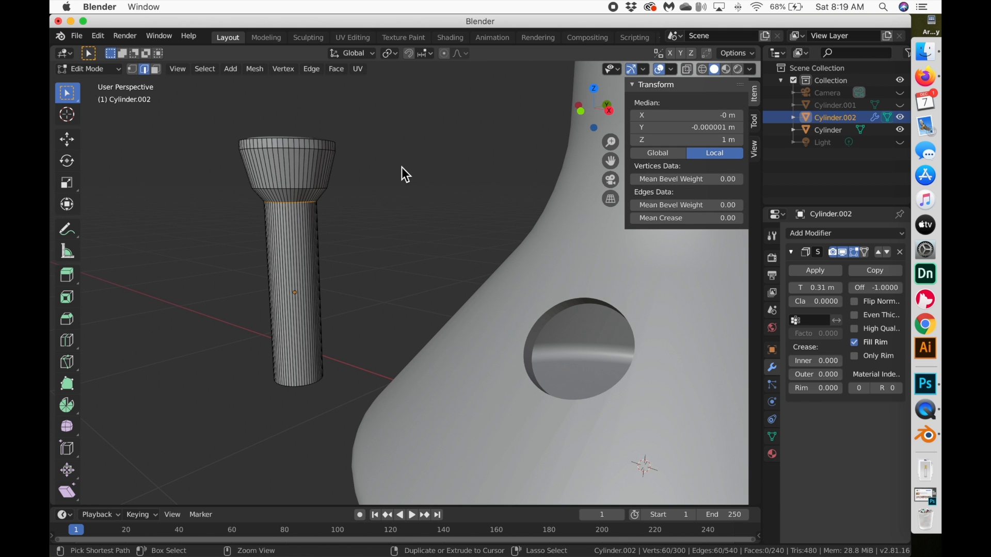
{"action": "key", "text": "ctrl+b"}
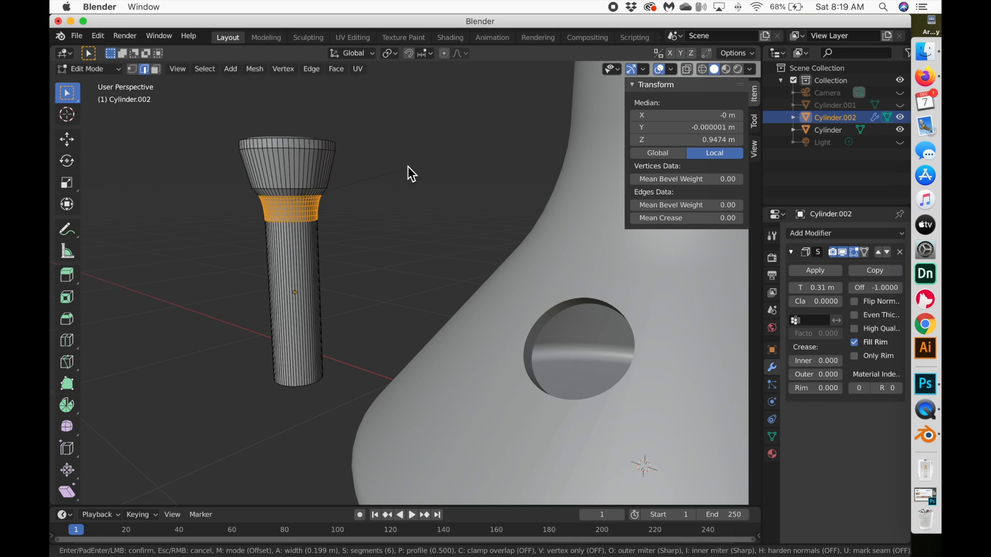
{"action": "left_click", "coordinate": [405, 166]}
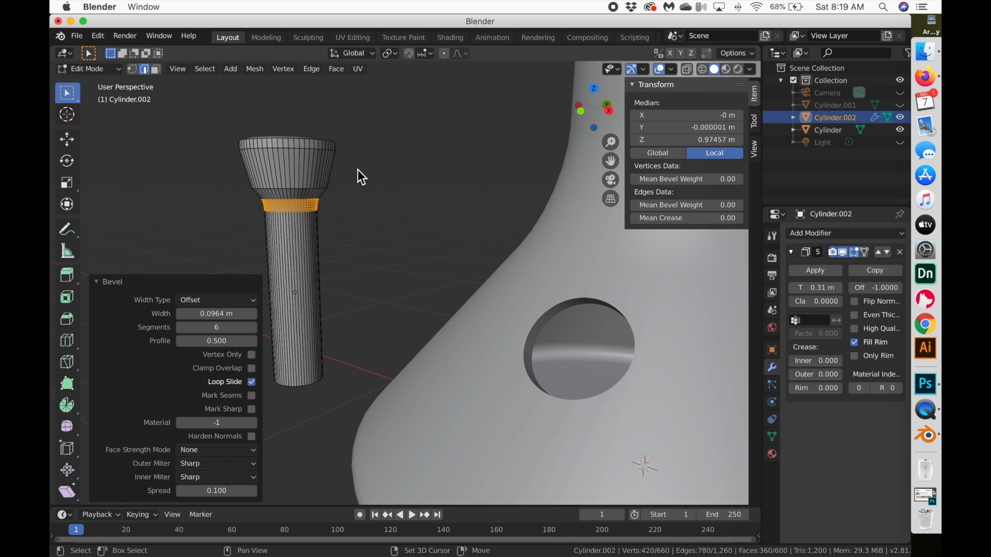
- Bevel the edge loop between the collar and the bowl, about 0.243 m wide with 6 segments
{"action": "key", "text": "shift+z"}
{"action": "left_click_drag", "start_coordinate": [220, 180], "coordinate": [367, 193]}
{"action": "key", "text": "shift+z"}
{"action": "key", "text": "ctrl+b"}
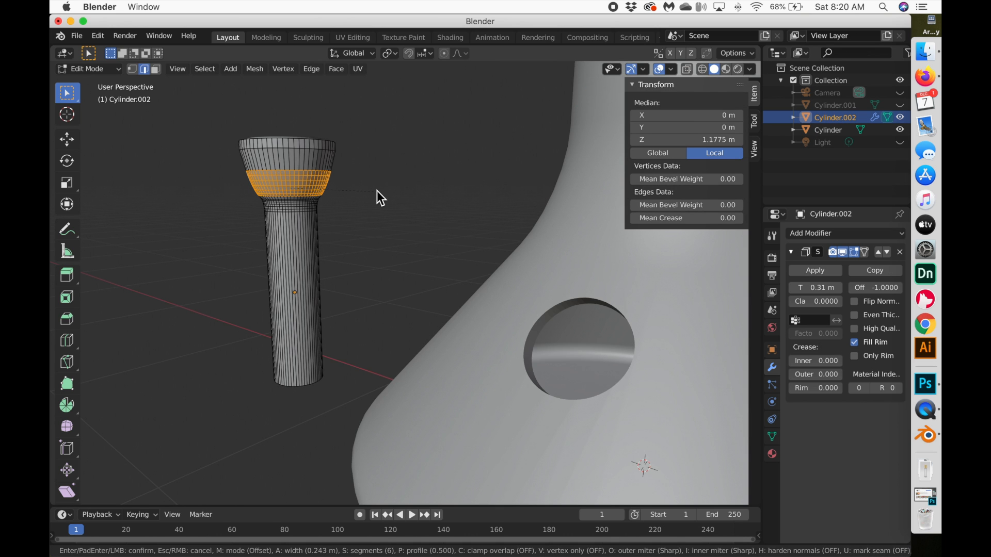
{"action": "left_click", "coordinate": [355, 171]}
- Bevel the edge loop just below the bowl's rim, about 0.0508 m wide with 6 segments
{"action": "key", "text": "shift+z"}
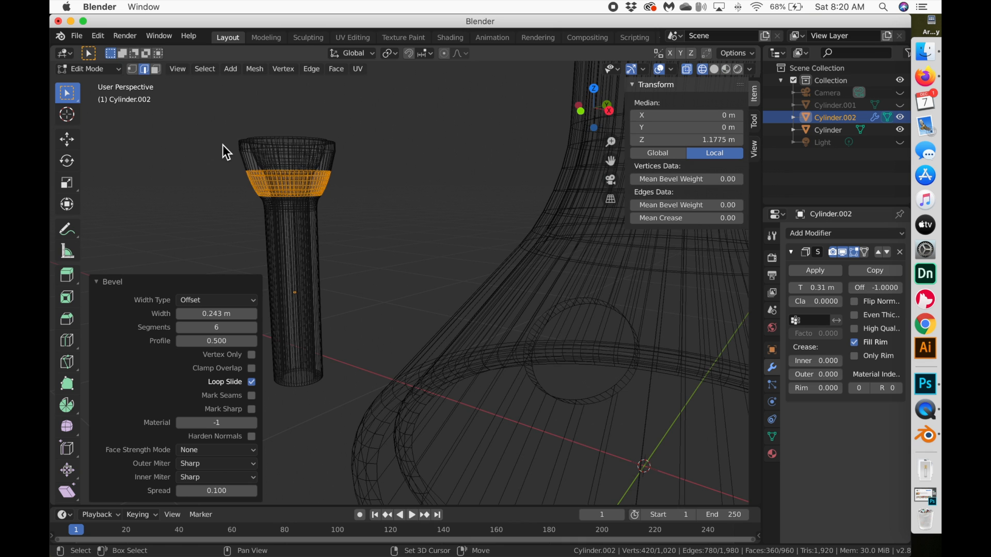
{"action": "left_click_drag", "start_coordinate": [235, 146], "coordinate": [363, 165]}
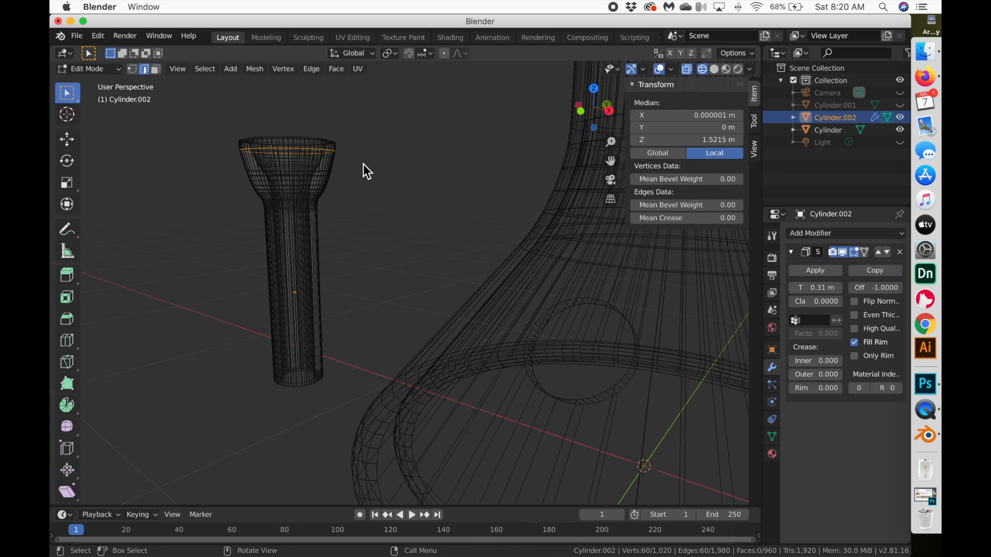
{"action": "key", "text": "shift+z"}
{"action": "key", "text": "ctrl+b"}
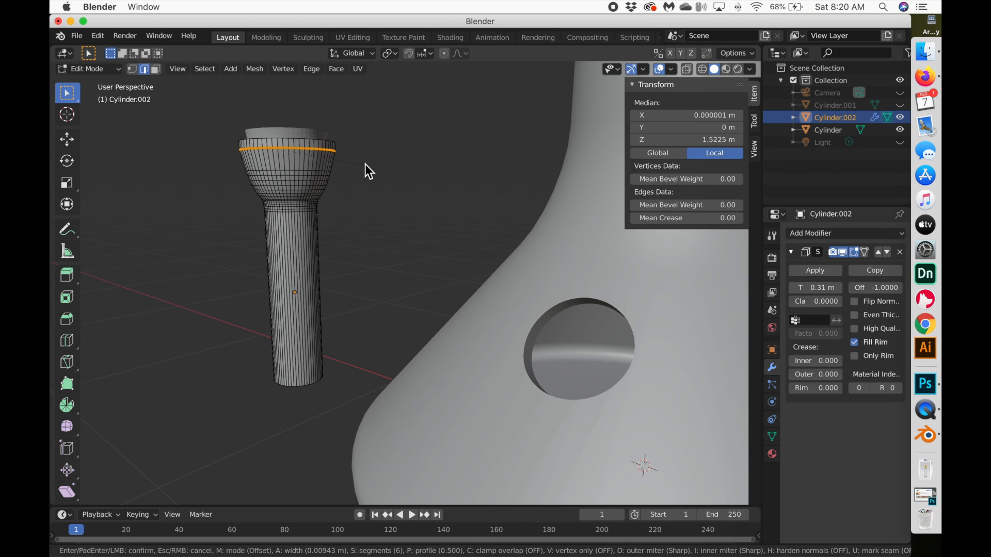
{"action": "left_click", "coordinate": [367, 165]}
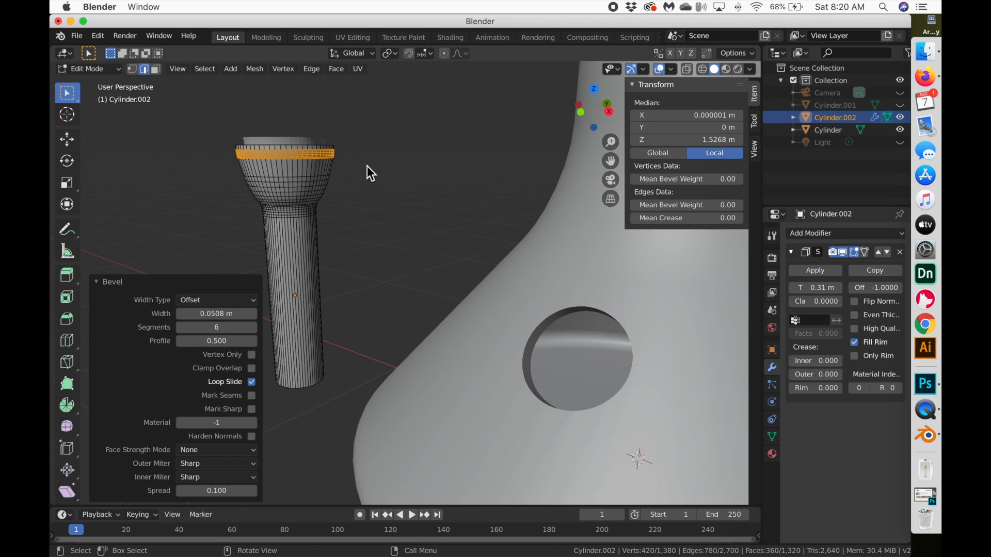
- Raise the bowl's topmost edge loop about 0.0208 m along Z and try to bevel it with 6 segments
{"action": "scroll", "coordinate": [367, 166], "scroll_direction": "up", "scroll_amount": 5}
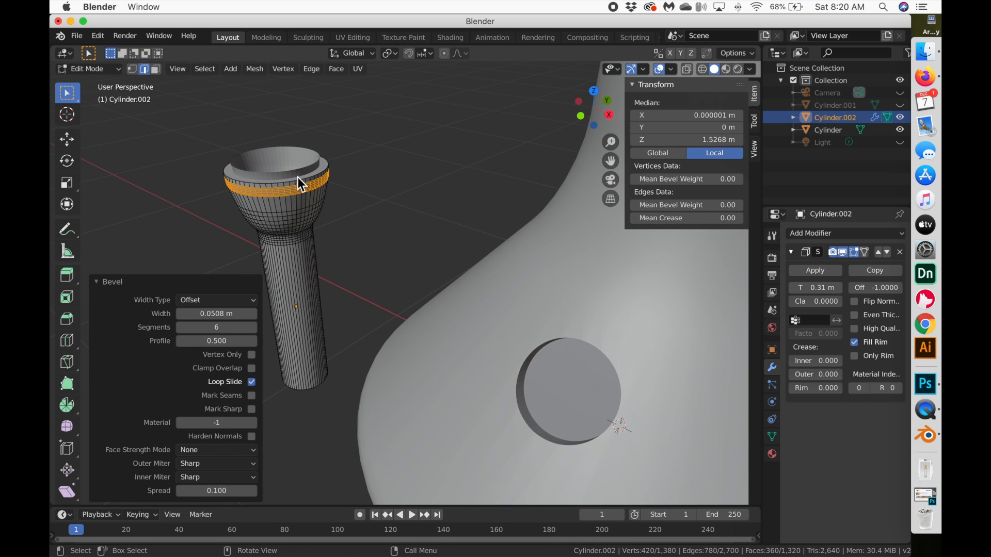
{"action": "key", "text": "shift+z"}
{"action": "scroll", "coordinate": [245, 151], "scroll_direction": "down", "scroll_amount": 5}
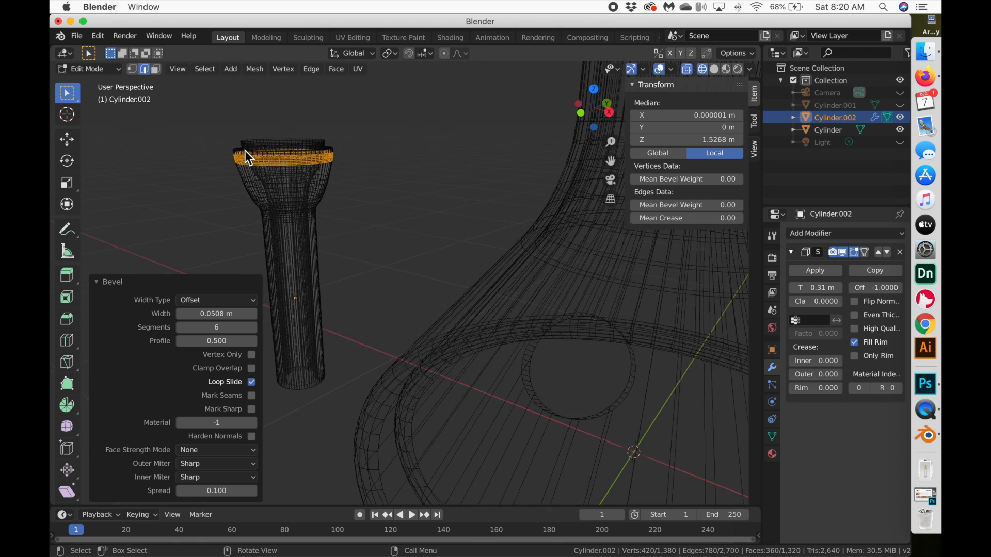
{"action": "left_click_drag", "start_coordinate": [207, 118], "coordinate": [351, 145]}
{"action": "key", "text": "g"}
{"action": "key", "text": "z"}
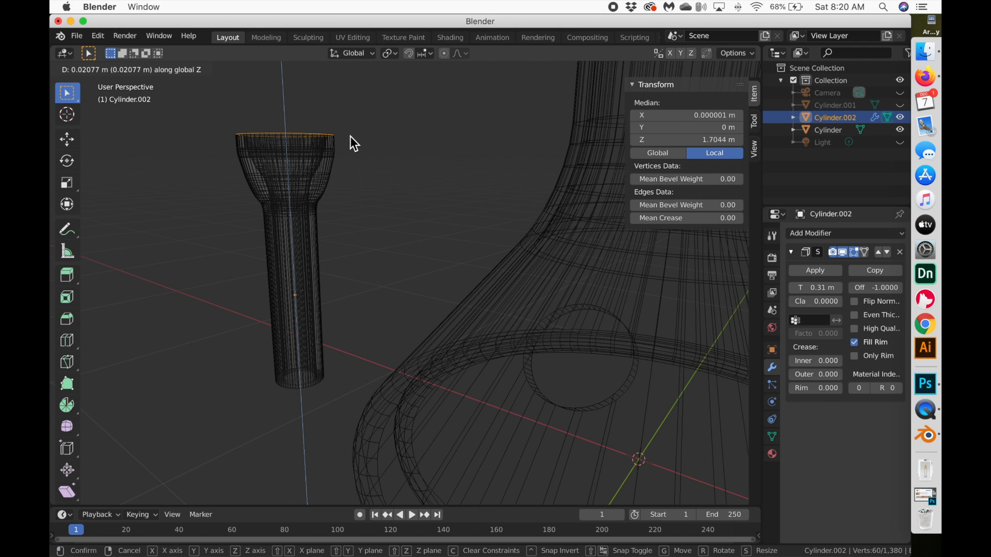
{"action": "left_click", "coordinate": [350, 136]}
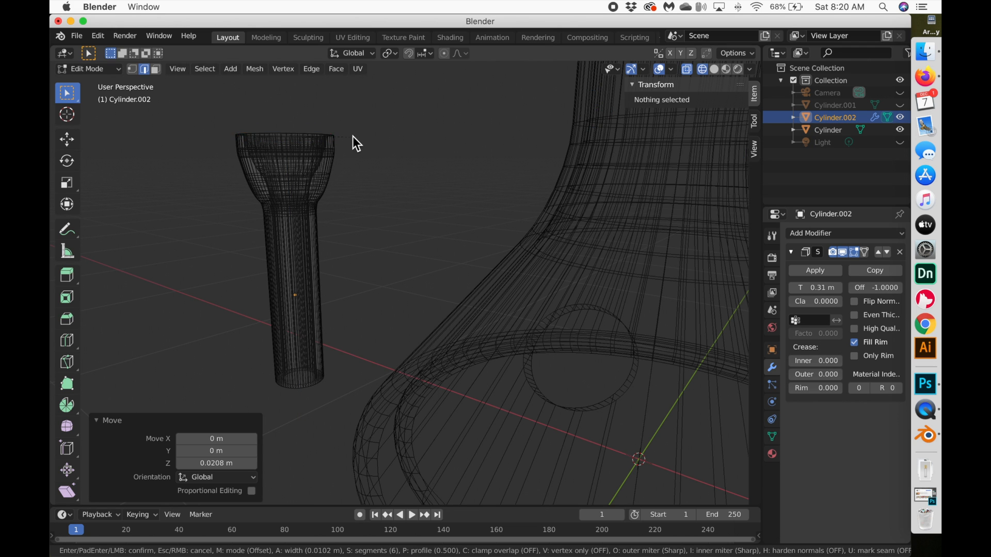
{"action": "left_click", "coordinate": [392, 138]}
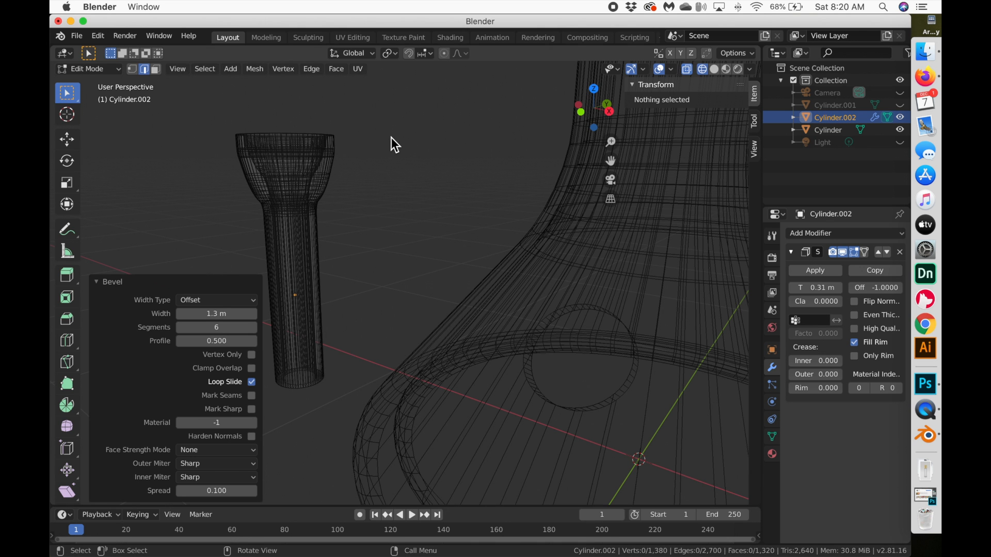
- Select the topmost edge loop around the stem bowl's rim, including the geometry hidden behind it
{"action": "key", "text": "shift+z"}
{"action": "scroll", "coordinate": [391, 138], "scroll_direction": "up", "scroll_amount": 5}
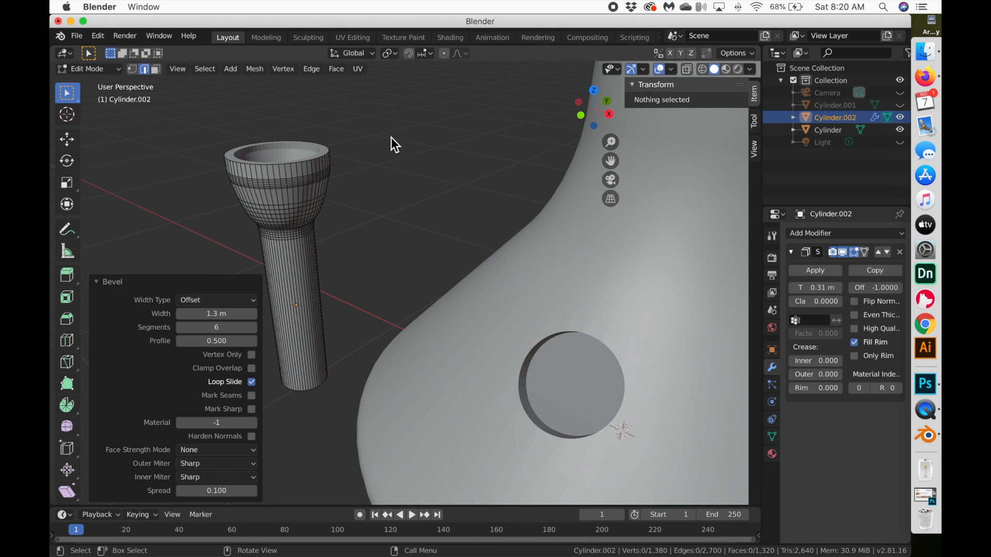
{"action": "scroll", "coordinate": [206, 121], "scroll_direction": "down", "scroll_amount": 5}
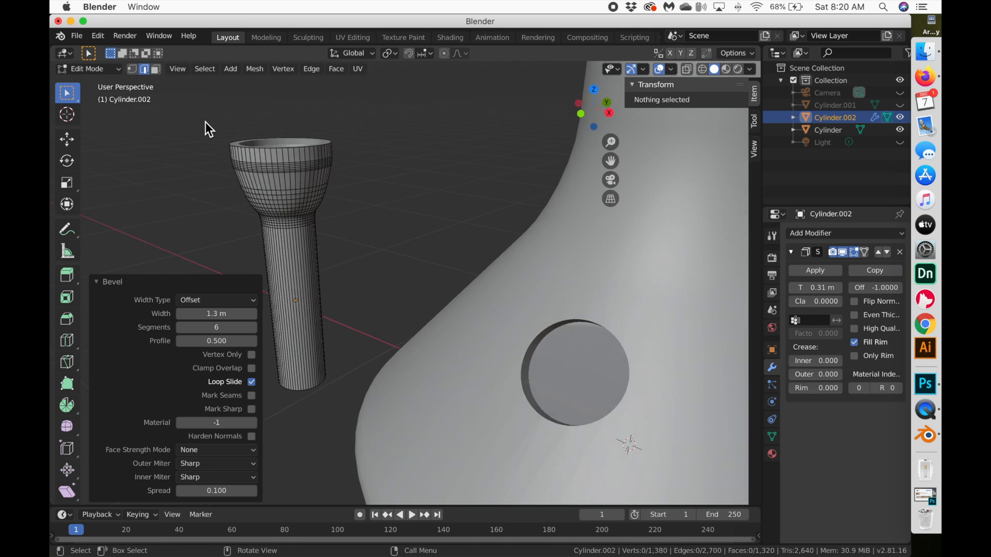
{"action": "key", "text": "shift+z"}
{"action": "left_click_drag", "start_coordinate": [206, 122], "coordinate": [365, 148]}
{"action": "key", "text": "shift+z"}
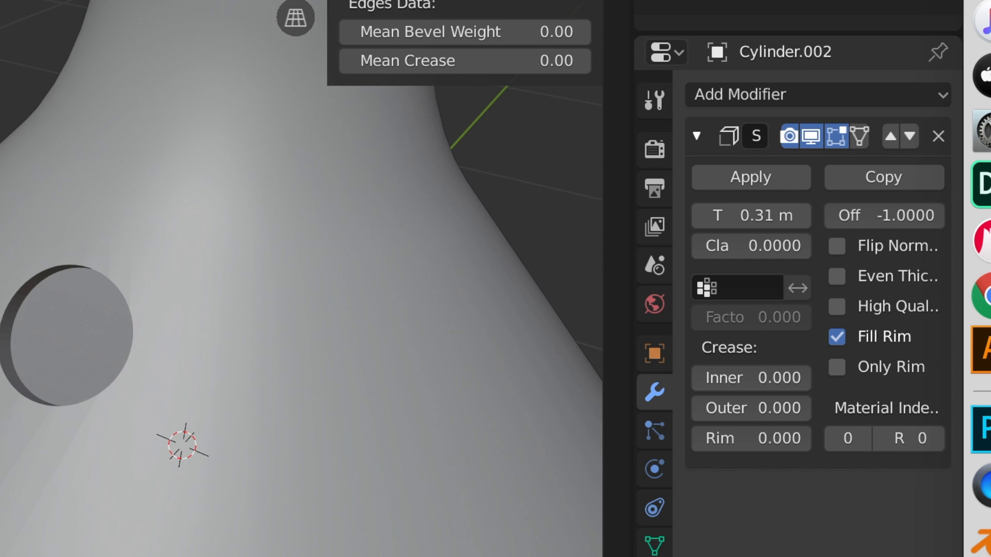
- Apply the stem's Solidify modifier in Object Mode and return to editing its mesh
{"action": "left_click", "coordinate": [780, 178]}
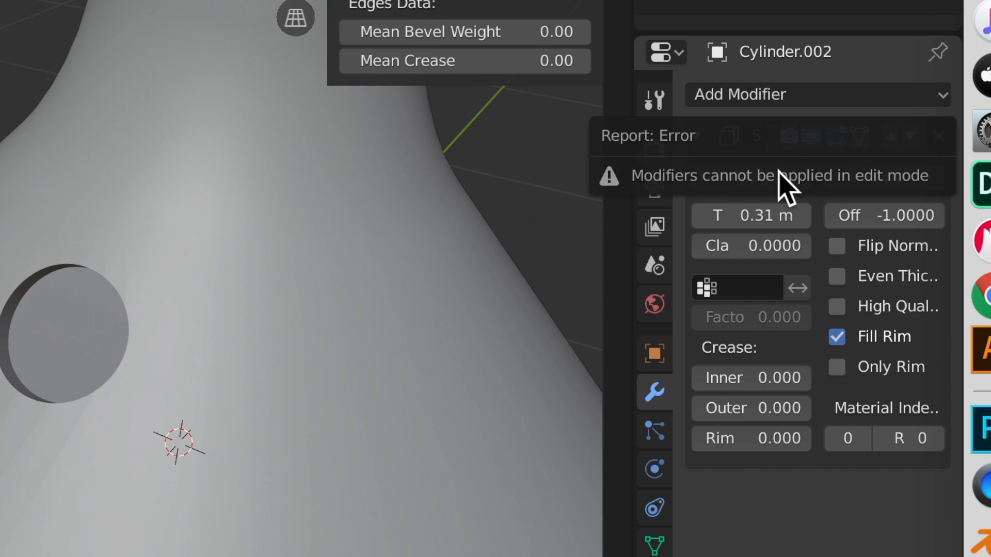
{"action": "key", "text": "Tab"}
{"action": "left_click", "coordinate": [779, 178]}
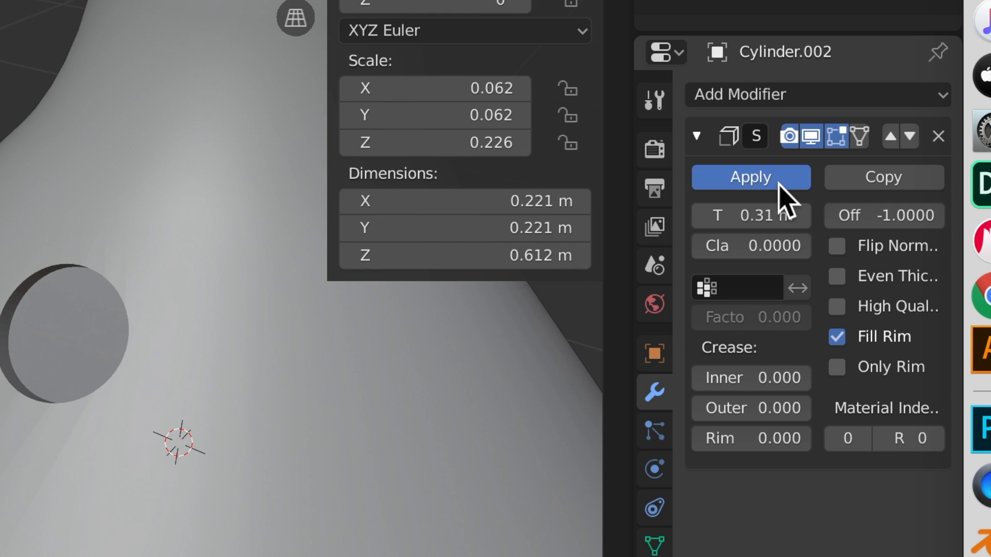
{"action": "key", "text": "Tab"}
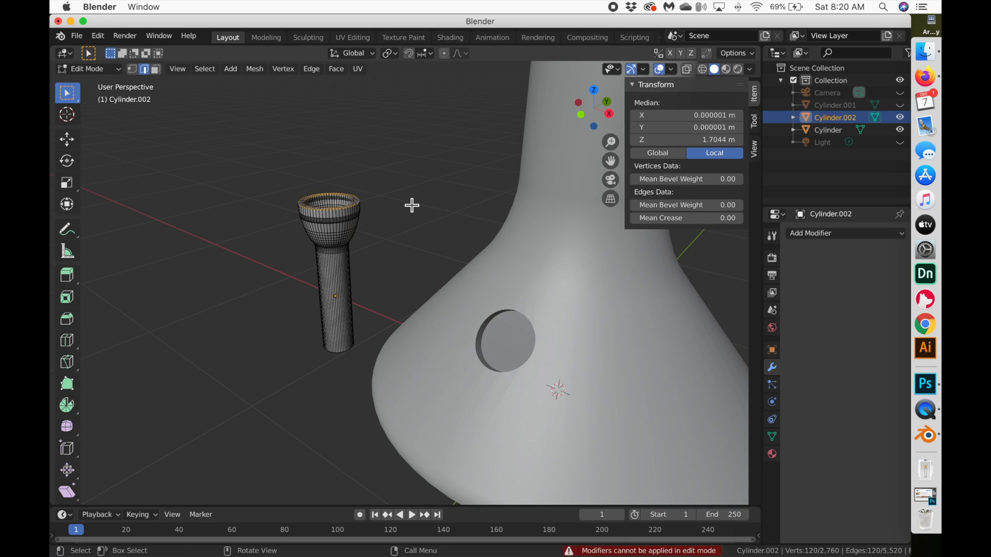
- Bevel the bowl's selected rim edges about 0.0995 m wide with 6 segments, and finish editing the stem's mesh
{"action": "scroll", "coordinate": [410, 205], "scroll_direction": "up", "scroll_amount": 5}
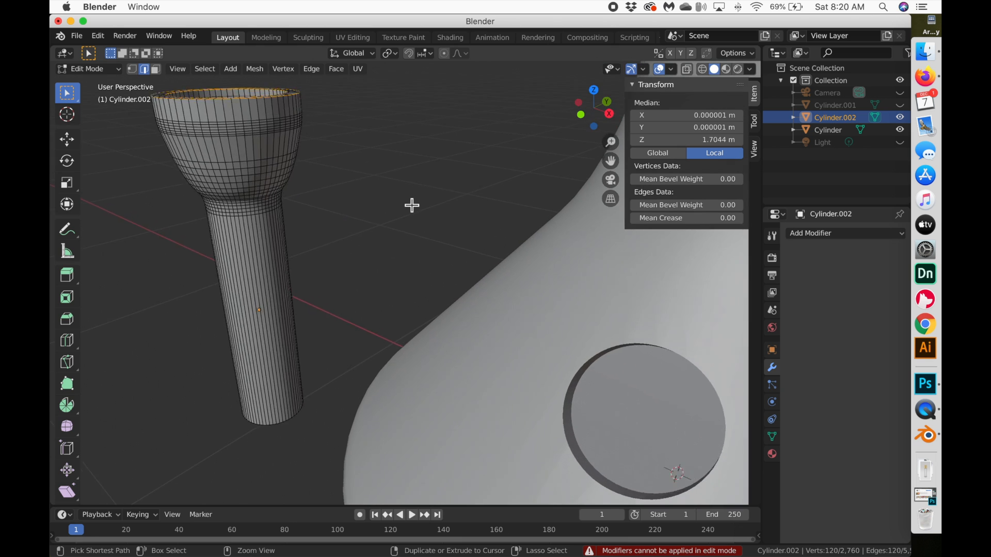
{"action": "key", "text": "ctrl+b"}
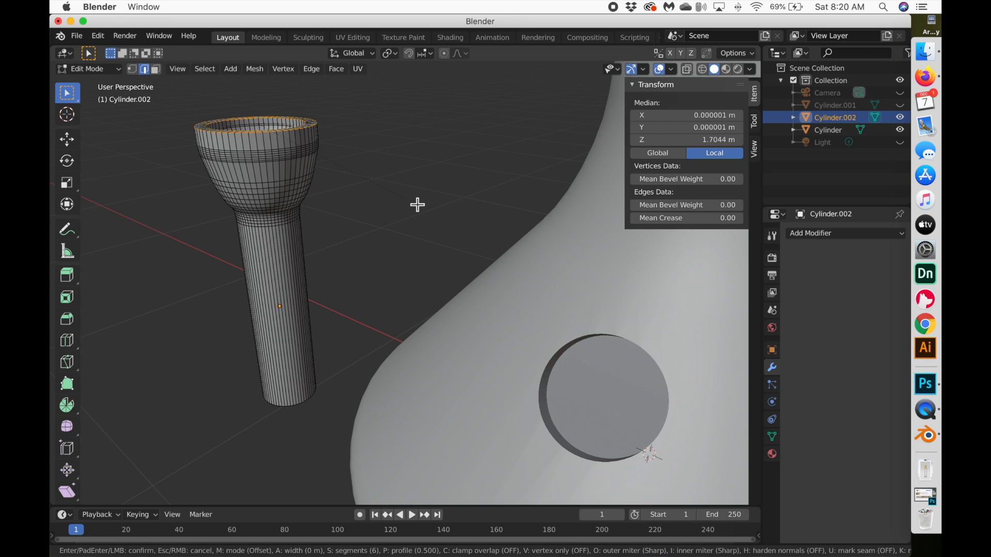
{"action": "left_click", "coordinate": [422, 204]}
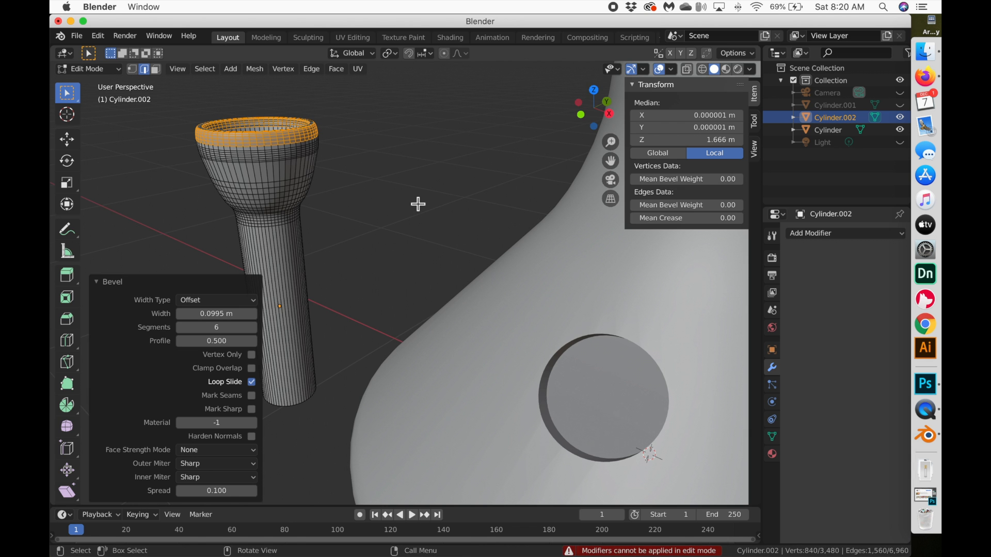
{"action": "scroll", "coordinate": [398, 201], "scroll_direction": "down", "scroll_amount": 5}
{"action": "scroll", "coordinate": [398, 202], "scroll_direction": "up", "scroll_amount": 5}
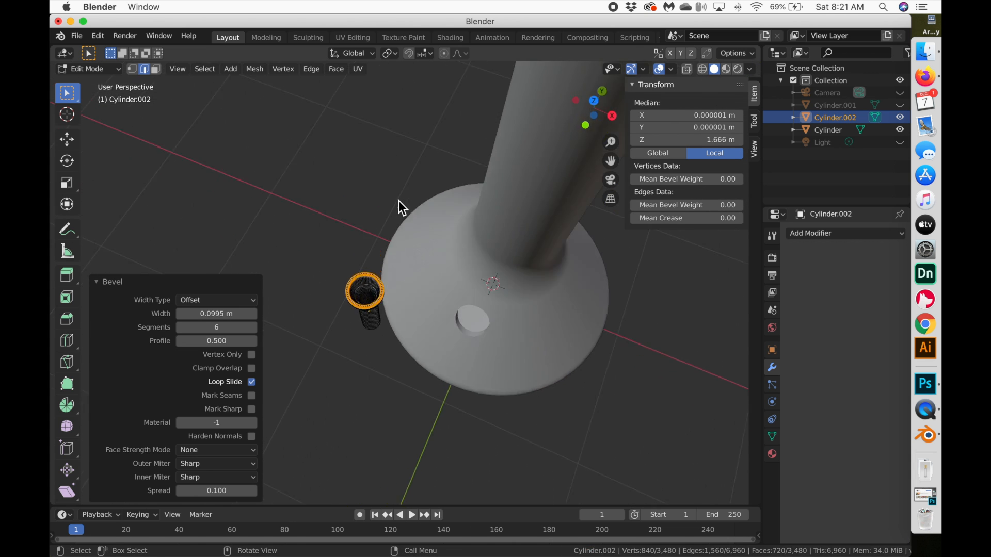
{"action": "scroll", "coordinate": [398, 201], "scroll_direction": "down", "scroll_amount": 8}
{"action": "key", "text": "Tab"}
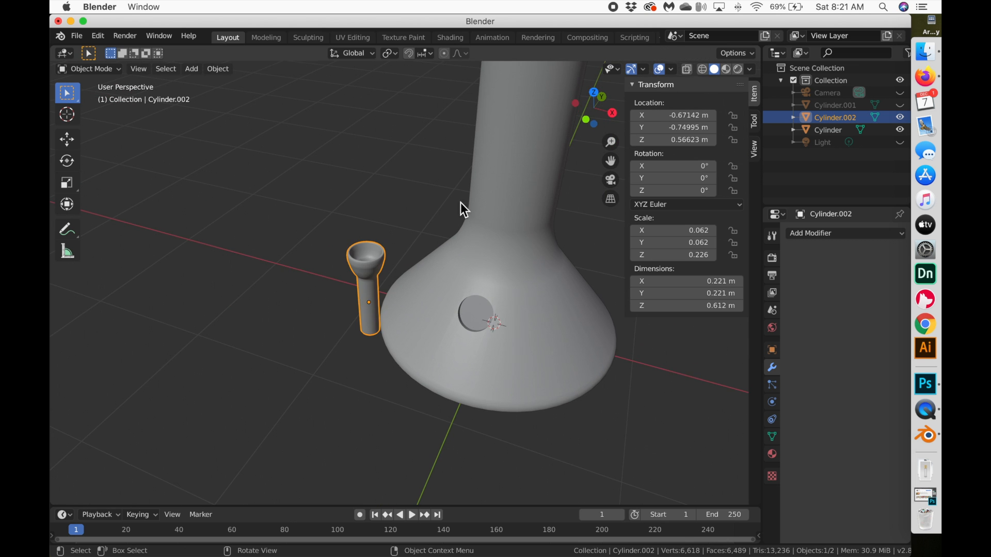
- Move the stem to the cone's side hole and rotate it about 62.8° around the X axis
{"action": "scroll", "coordinate": [466, 203], "scroll_direction": "down", "scroll_amount": 5}
{"action": "key", "text": "g"}
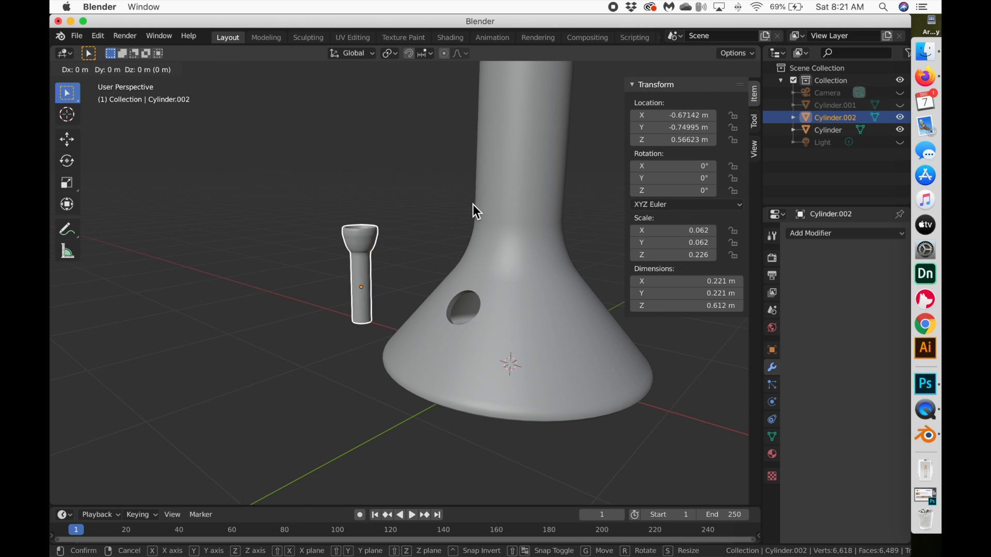
{"action": "left_click", "coordinate": [590, 222]}
{"action": "key", "text": "r"}
{"action": "key", "text": "x"}
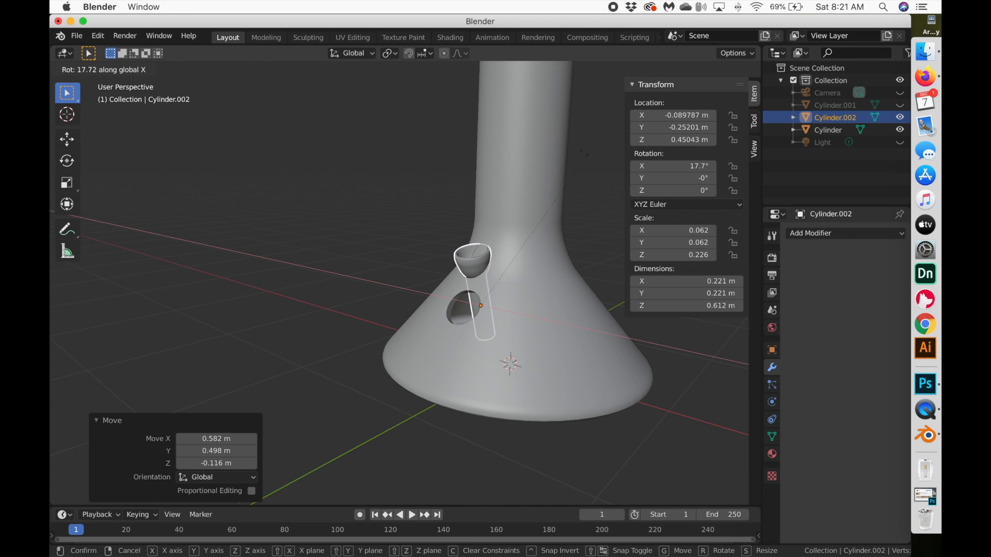
{"action": "left_click", "coordinate": [449, 117]}
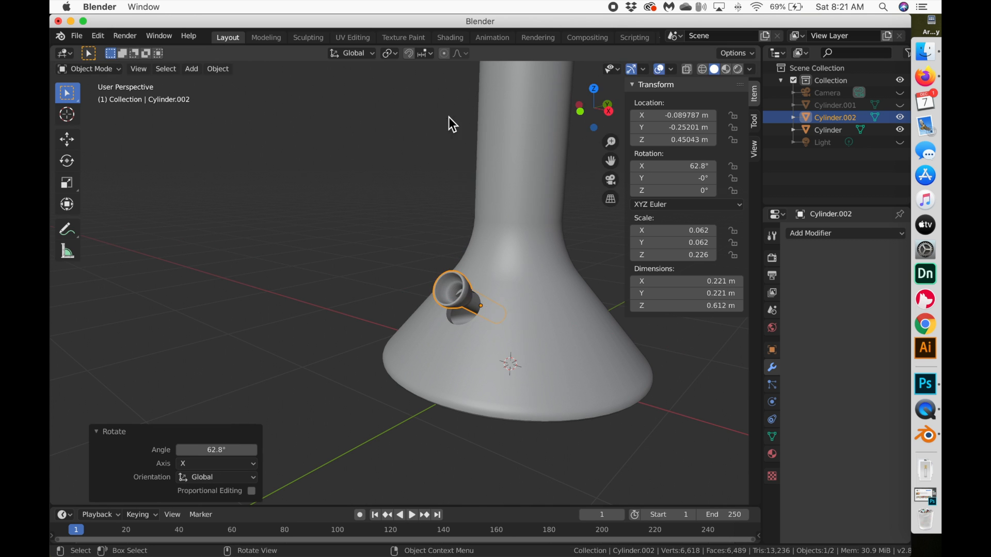
- Scale the stem uniformly by about 1.331 and lower it about 0.0594 m along Z
{"action": "key", "text": "s"}
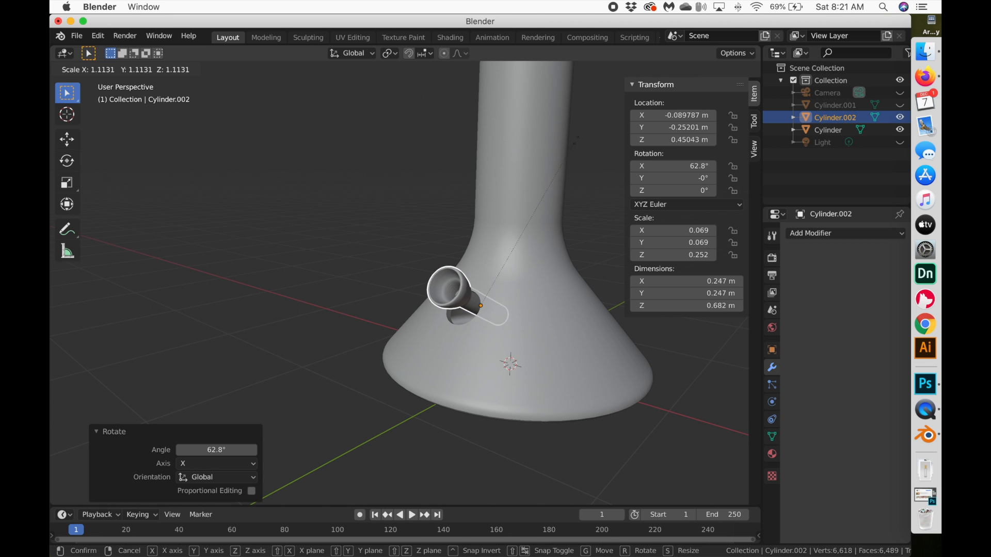
{"action": "left_click", "coordinate": [600, 117]}
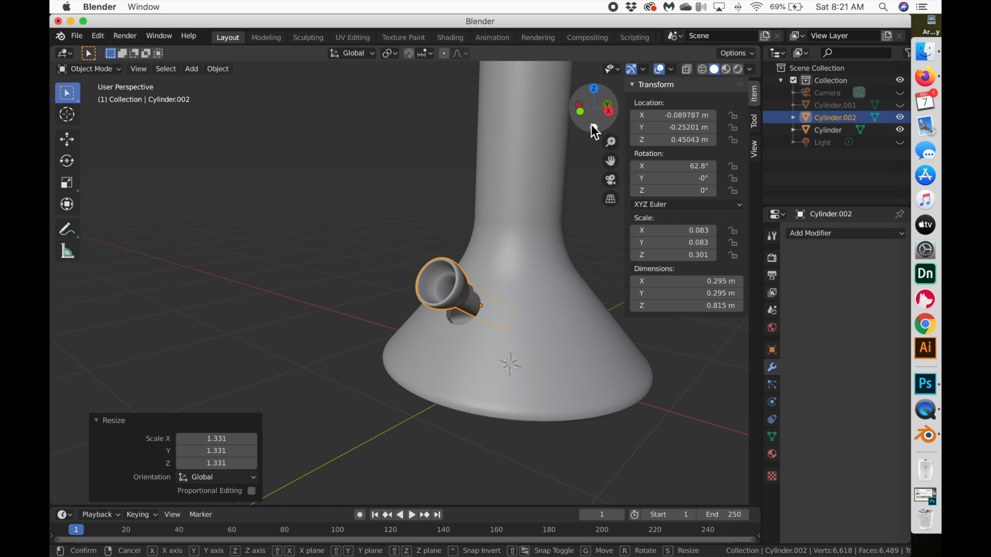
{"action": "key", "text": "g"}
{"action": "key", "text": "x"}
{"action": "key", "text": "z"}
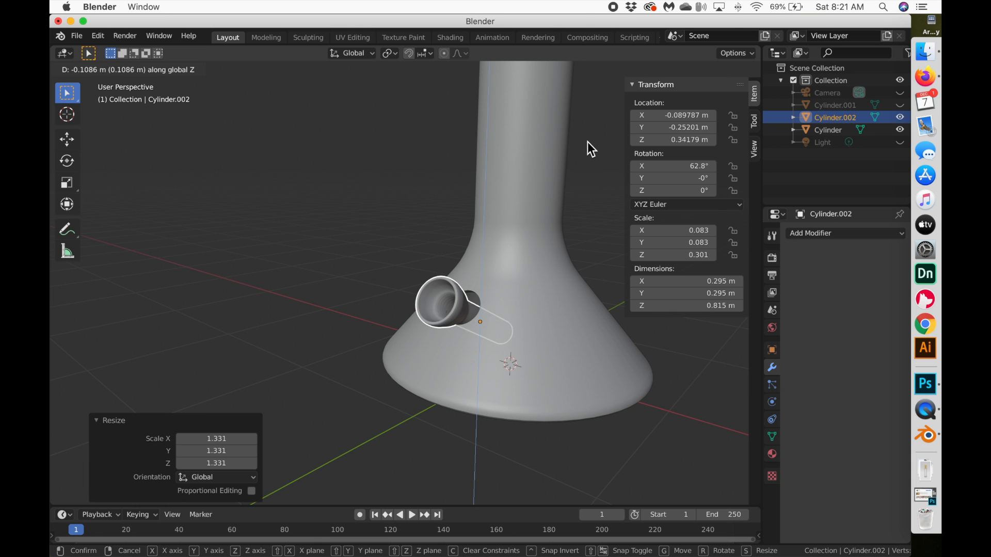
{"action": "left_click", "coordinate": [586, 132]}
- Shift the stem about 0.065 m along X to align it with the cone's side hole
{"action": "scroll", "coordinate": [585, 132], "scroll_direction": "left", "scroll_amount": 10}
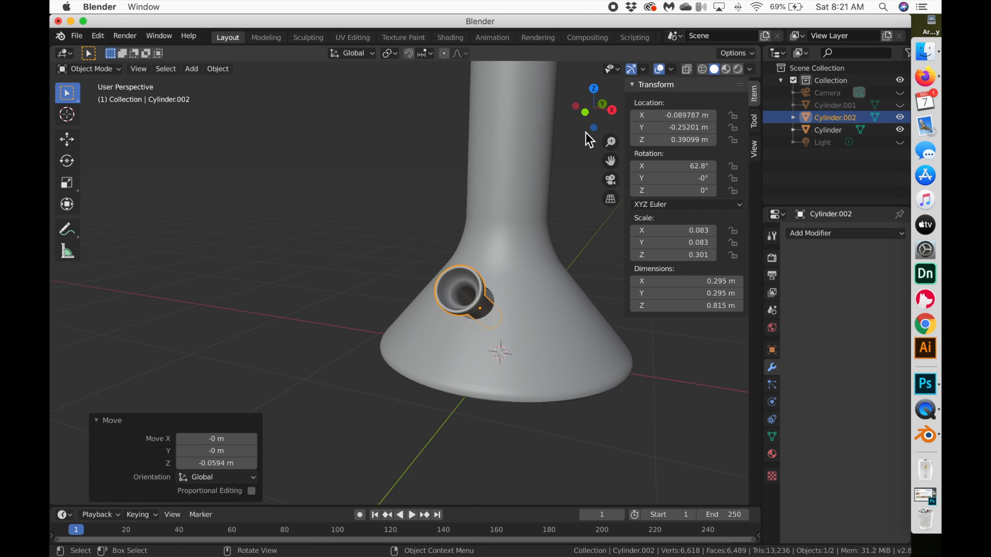
{"action": "key", "text": "g"}
{"action": "key", "text": "x"}
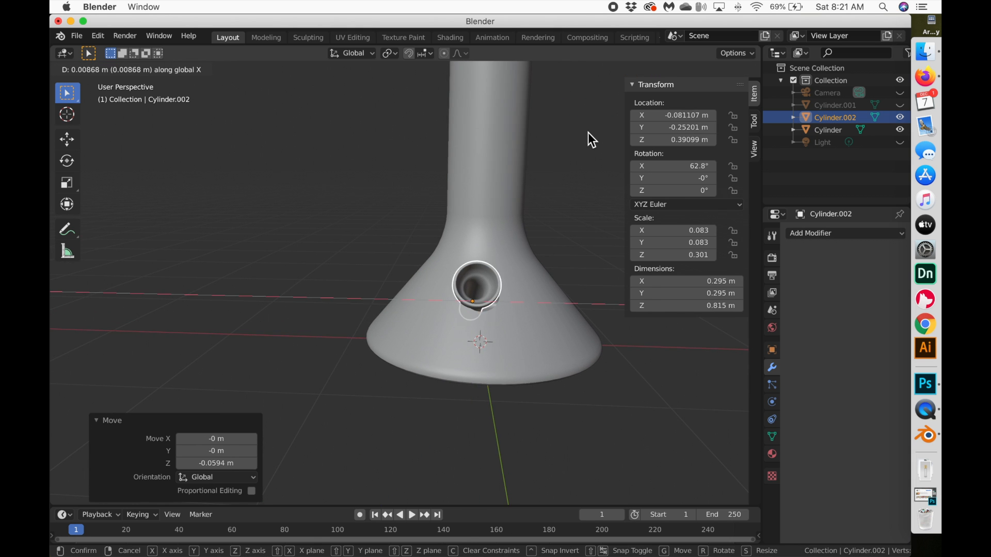
{"action": "left_click", "coordinate": [593, 133]}
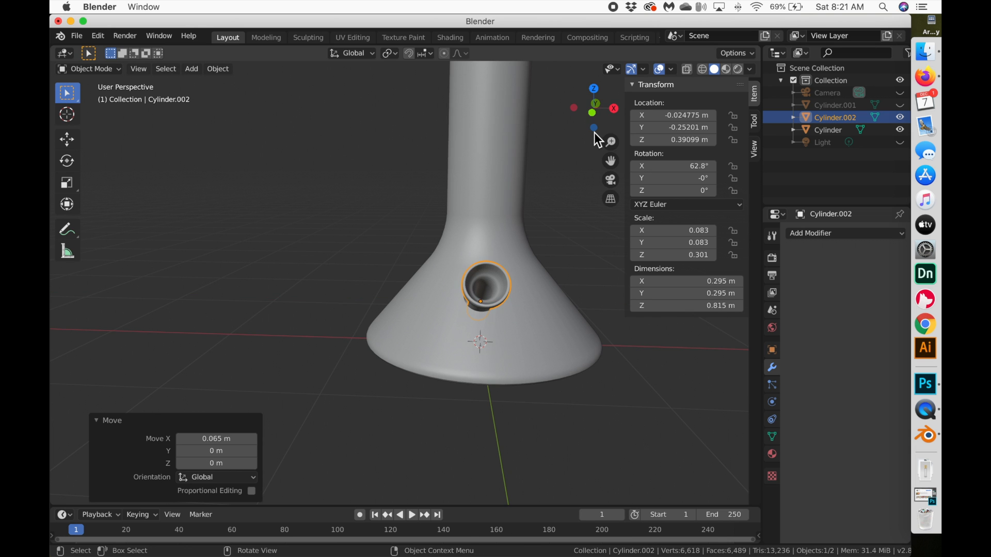
- Adjust how the stem sits in the cone's side hole by moving it
{"action": "scroll", "coordinate": [594, 133], "scroll_direction": "left", "scroll_amount": 10}
{"action": "scroll", "coordinate": [593, 132], "scroll_direction": "left", "scroll_amount": 10}
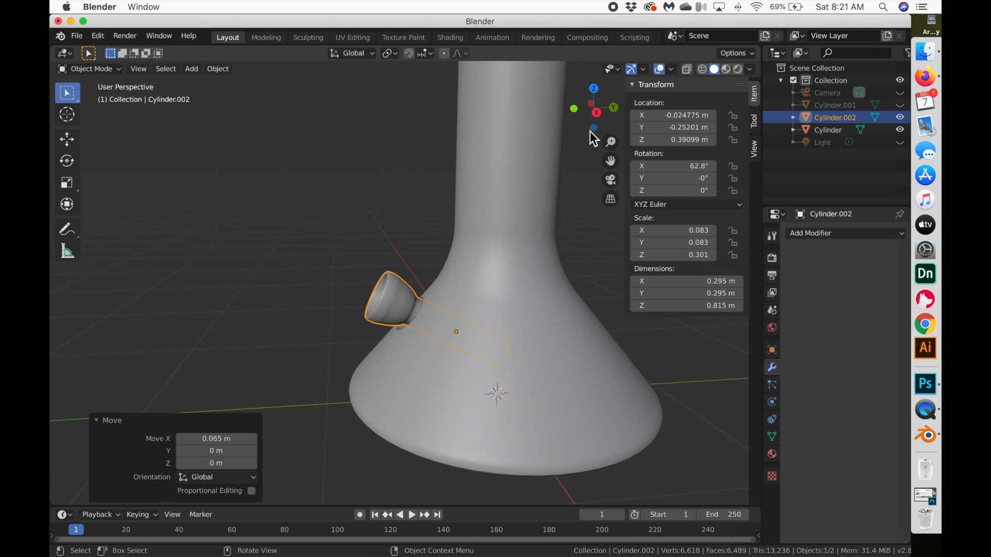
{"action": "key", "text": "g"}
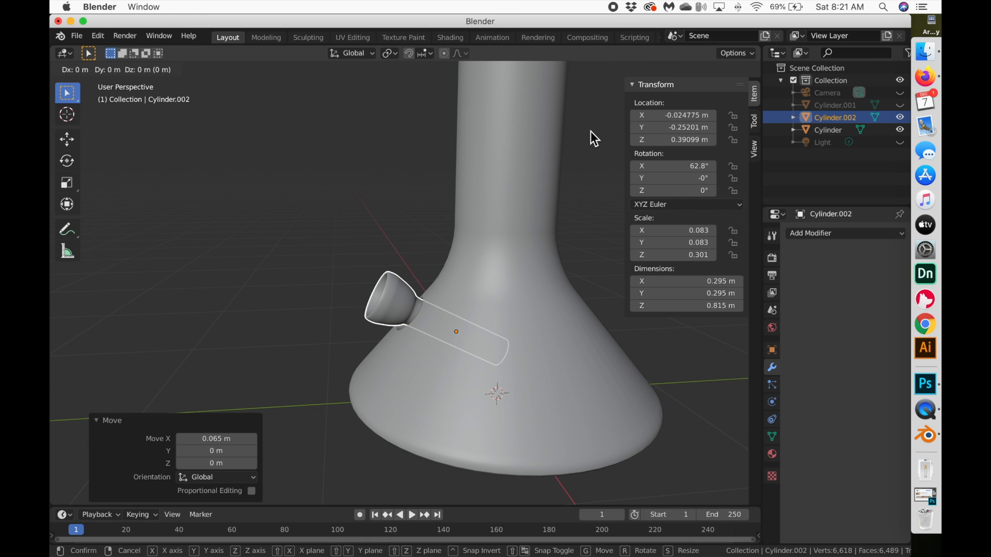
- Move the bowl stem about -0.037 m along Y and rotate it about -9.4° around the global X axis
{"action": "key", "text": "y"}
{"action": "left_click", "coordinate": [584, 132]}
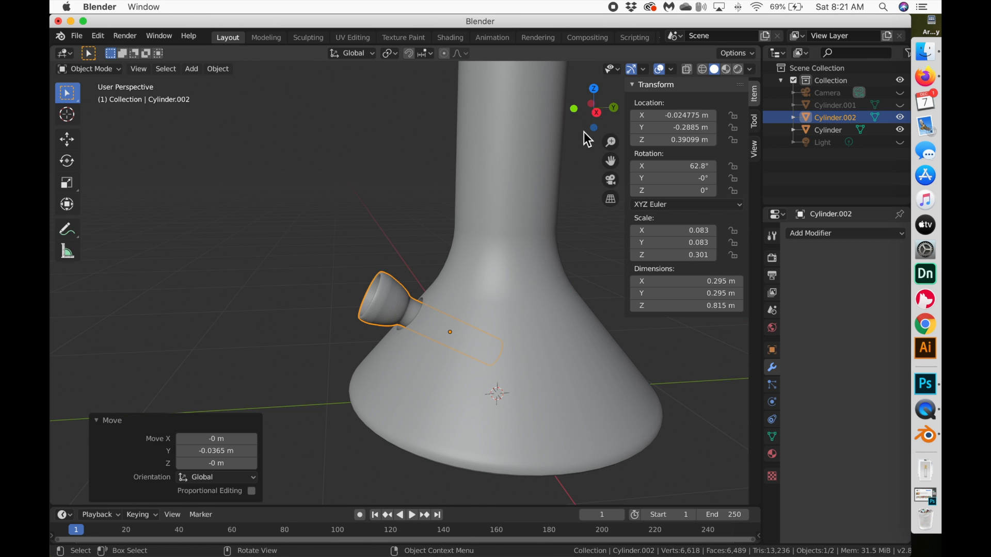
{"action": "key", "text": "r"}
{"action": "key", "text": "x"}
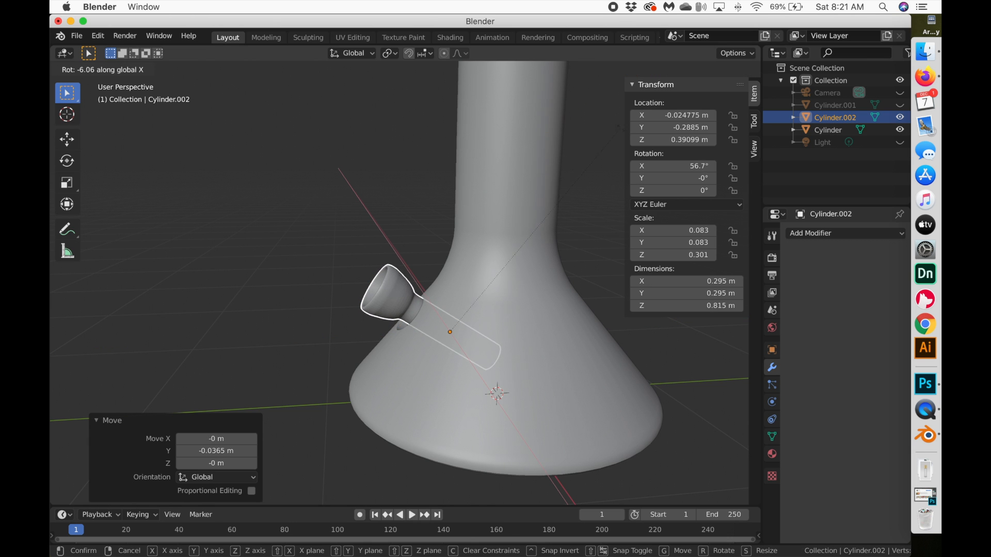
{"action": "left_click", "coordinate": [634, 128]}
- Move the bowl stem about -0.087 m along Y and scale it up uniformly by about 1.26
{"action": "key", "text": "g"}
{"action": "key", "text": "y"}
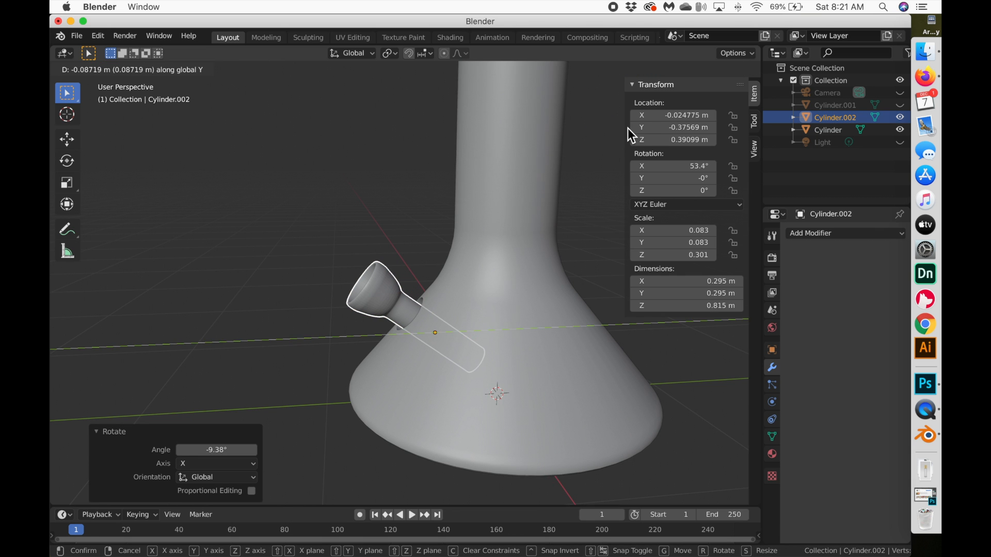
{"action": "left_click", "coordinate": [628, 128]}
{"action": "key", "text": "s"}
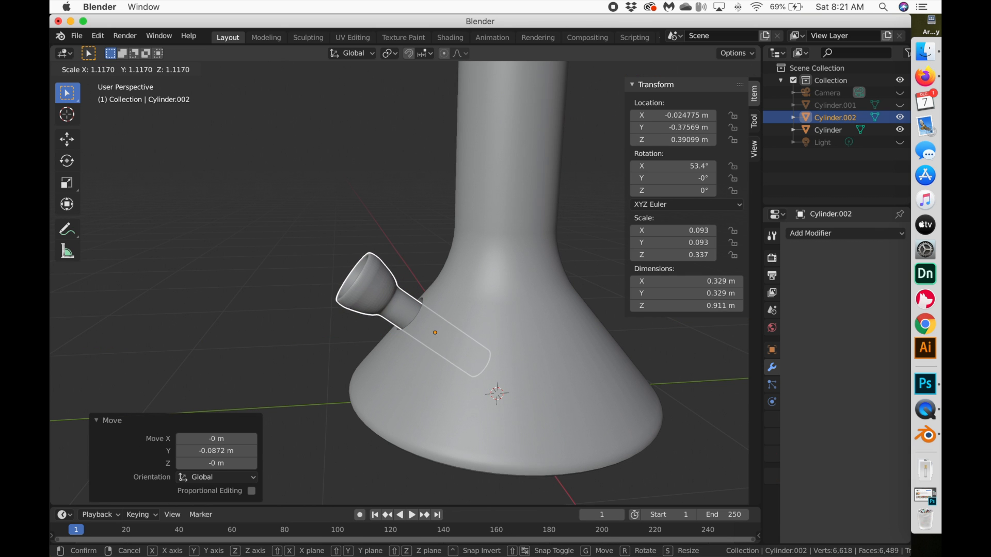
{"action": "left_click", "coordinate": [666, 98]}
{"action": "scroll", "coordinate": [509, 202], "scroll_direction": "left", "scroll_amount": 10}
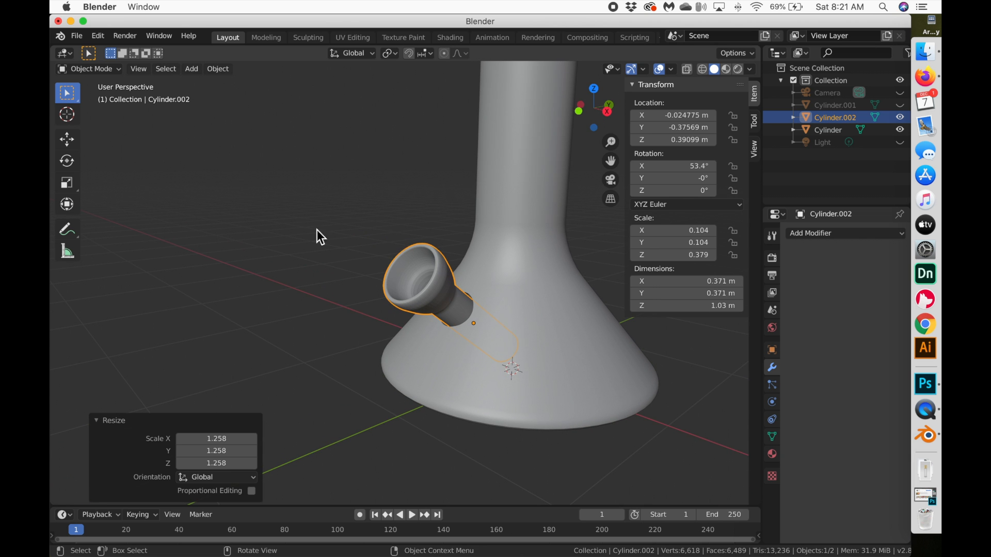
- Clear the selection and try to apply Shade Smooth to the model, checking it from several sides
{"action": "left_click", "coordinate": [273, 227]}
{"action": "scroll", "coordinate": [275, 228], "scroll_direction": "left", "scroll_amount": 10}
{"action": "scroll", "coordinate": [275, 228], "scroll_direction": "down", "scroll_amount": 5}
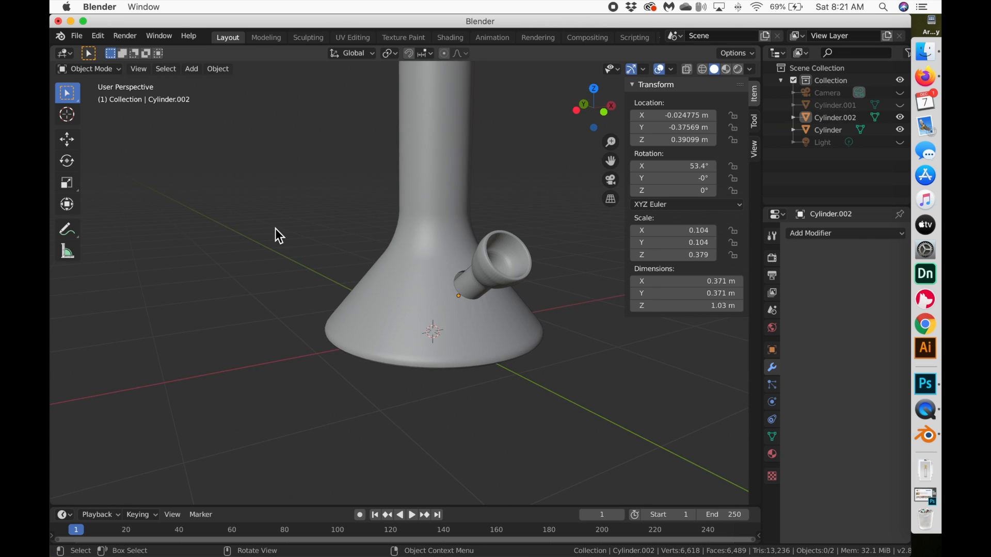
{"action": "scroll", "coordinate": [275, 228], "scroll_direction": "left", "scroll_amount": 3}
{"action": "right_click", "coordinate": [441, 271]}
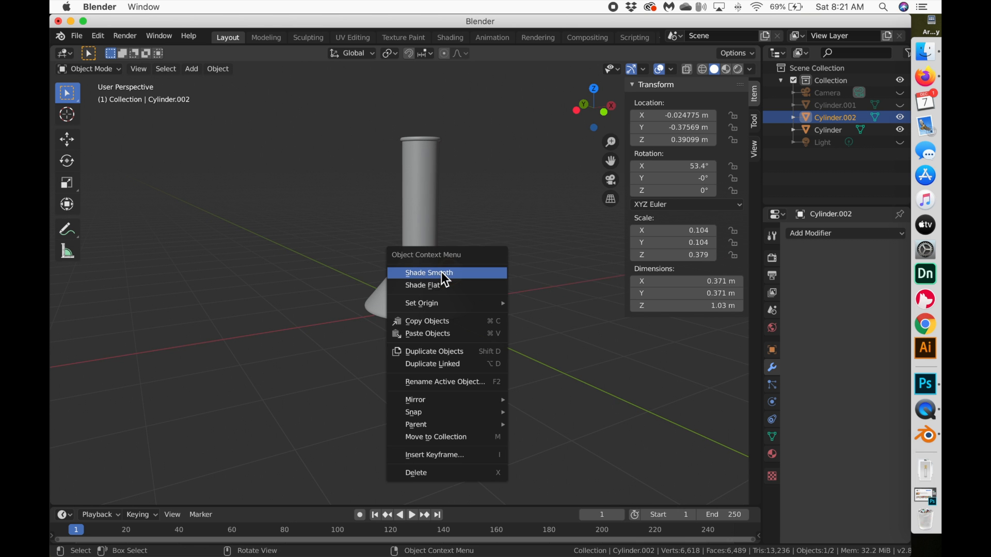
{"action": "left_click", "coordinate": [441, 271]}
{"action": "scroll", "coordinate": [498, 274], "scroll_direction": "left", "scroll_amount": 3}
{"action": "scroll", "coordinate": [497, 274], "scroll_direction": "left", "scroll_amount": 10}
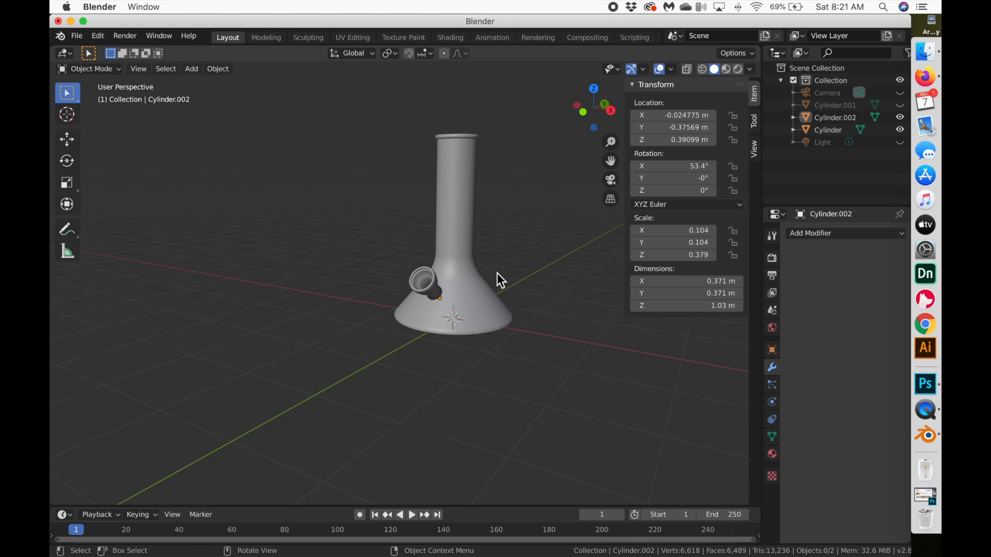
{"action": "scroll", "coordinate": [497, 273], "scroll_direction": "left", "scroll_amount": 5}
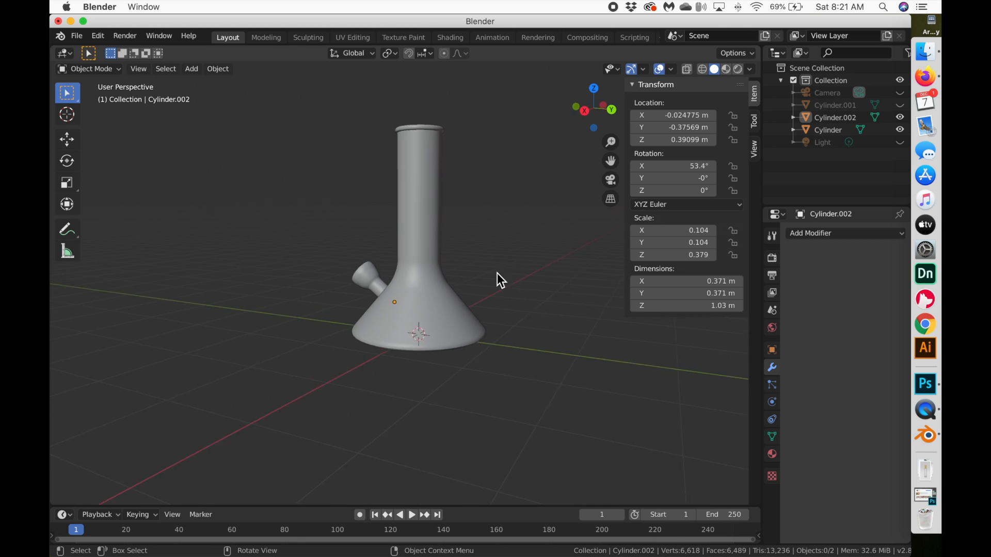
- Move the bowl stem deeper into the bottle, by about 0.015 m in X, 0.1 m in Y and -0.065 m in Z
{"action": "left_click", "coordinate": [374, 280]}
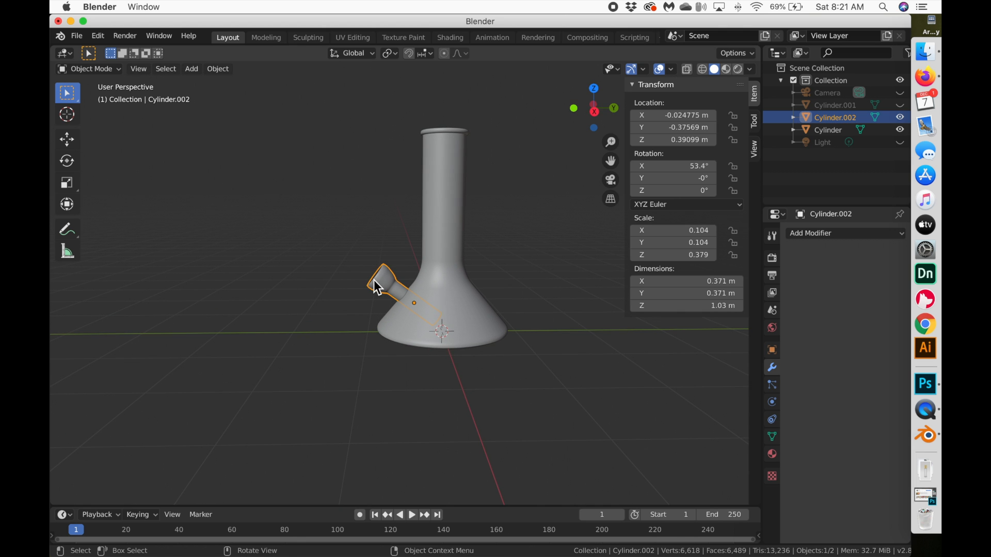
{"action": "key", "text": "g"}
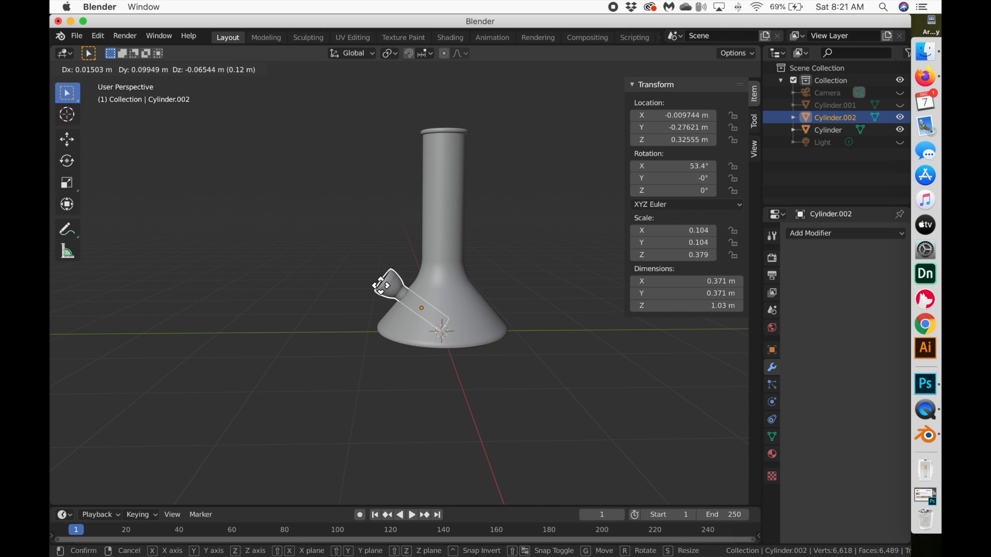
{"action": "left_click", "coordinate": [382, 285]}
- In the front orthographic view, move the bowl stem about -0.018 m along X to adjust its centering on the bottle
{"action": "left_click", "coordinate": [595, 109]}
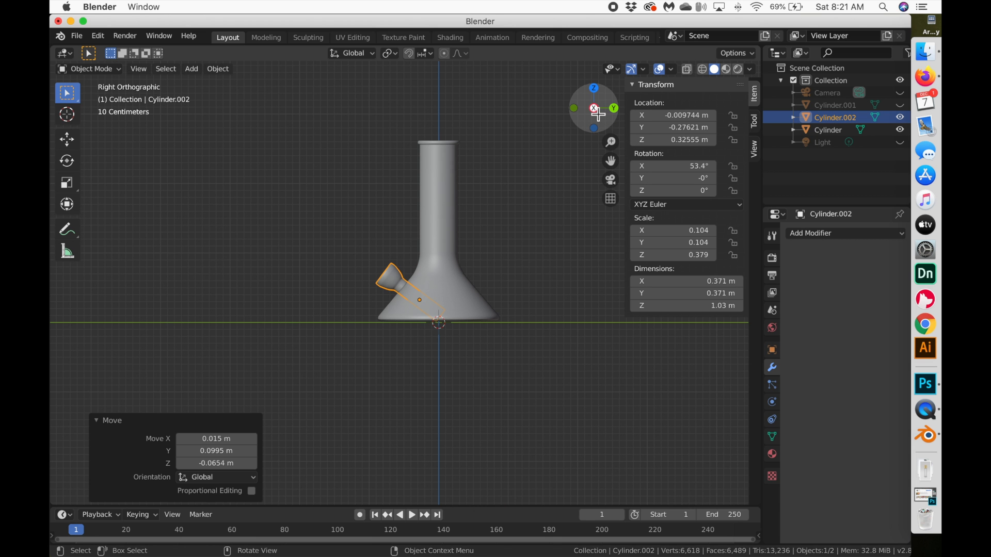
{"action": "left_click", "coordinate": [598, 108]}
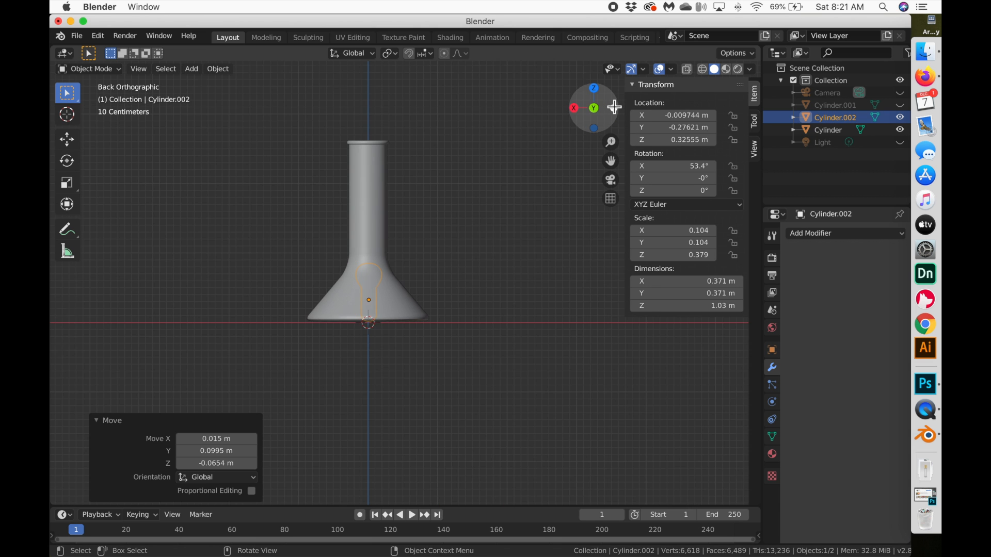
{"action": "left_click", "coordinate": [614, 107]}
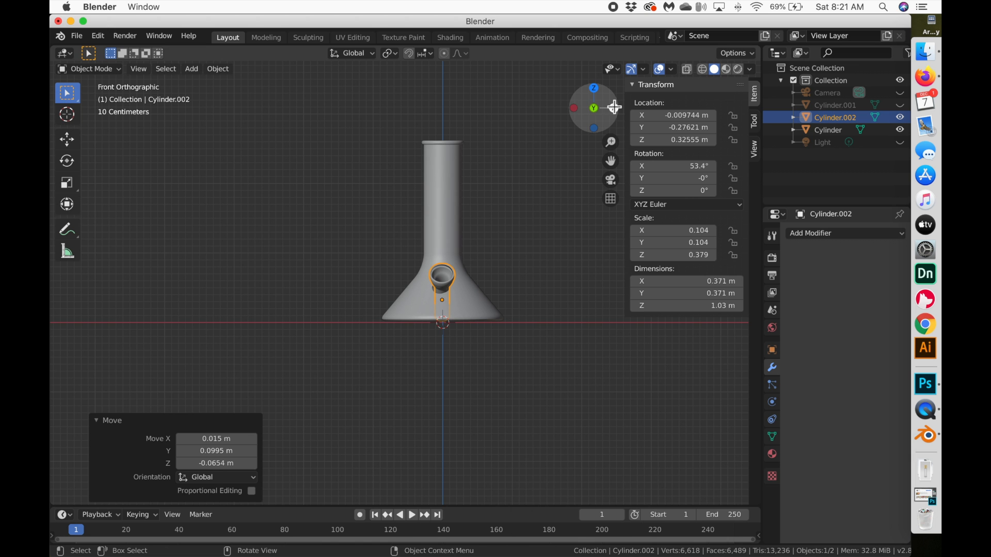
{"action": "key", "text": "g"}
{"action": "key", "text": "x"}
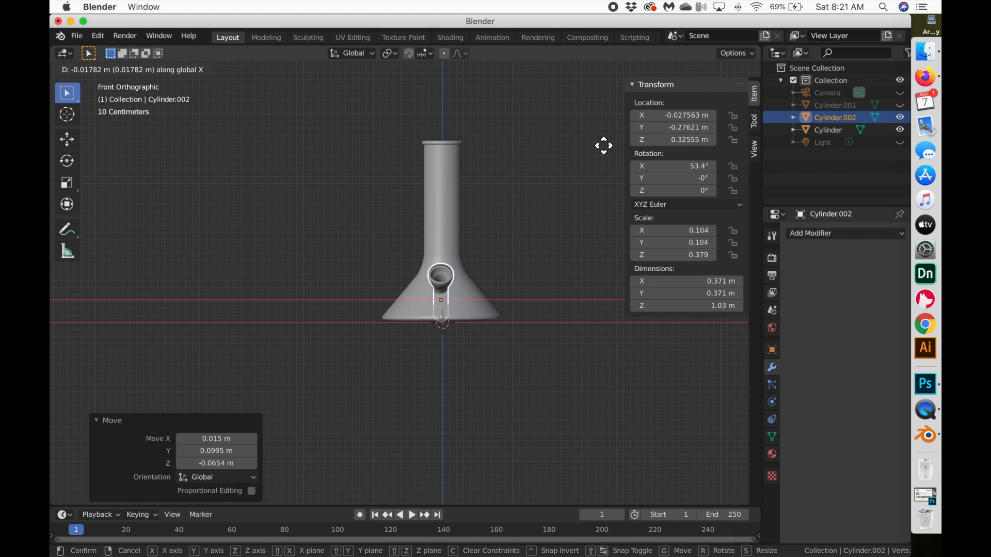
{"action": "left_click", "coordinate": [605, 145]}
- In wireframe Edit Mode, move the stem's lower end geometry inside the base by about 0.021 m in X, -0.074 m in Y and 0.061 m in Z
{"action": "middle_click_drag", "start_coordinate": [605, 145], "coordinate": [550, 164]}
{"action": "scroll", "coordinate": [551, 164], "scroll_direction": "up", "scroll_amount": 5}
{"action": "scroll", "coordinate": [550, 164], "scroll_direction": "right", "scroll_amount": 5}
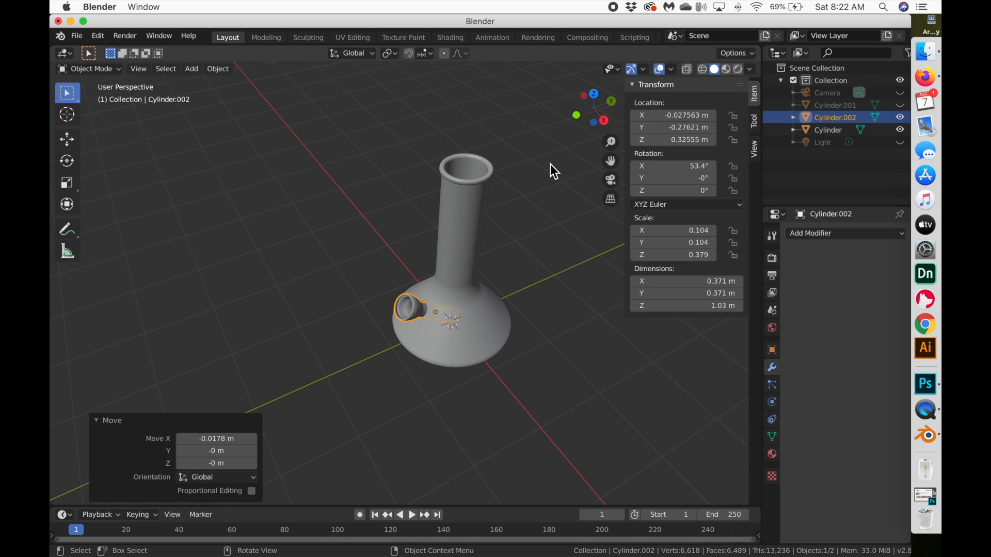
{"action": "scroll", "coordinate": [551, 164], "scroll_direction": "down", "scroll_amount": 8}
{"action": "scroll", "coordinate": [550, 164], "scroll_direction": "up", "scroll_amount": 3}
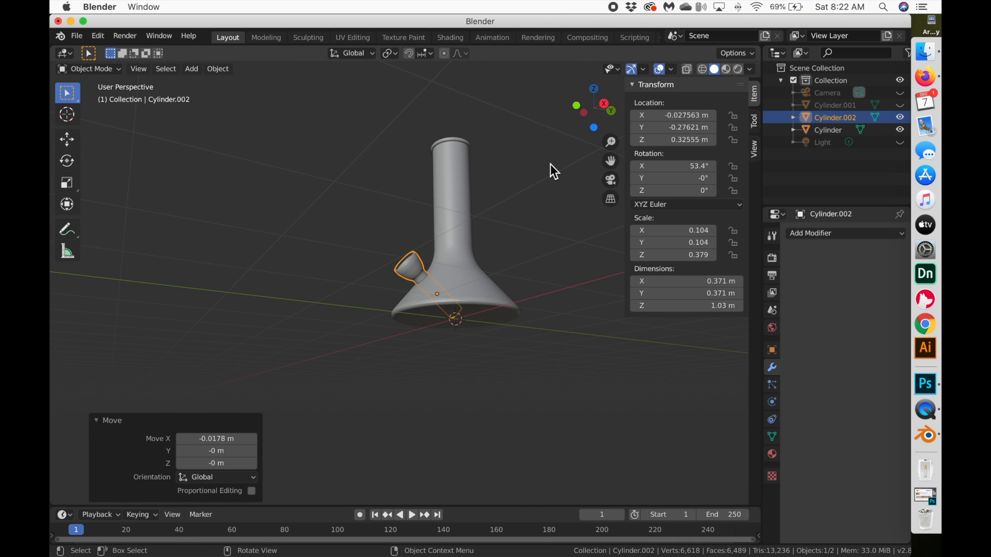
{"action": "scroll", "coordinate": [550, 164], "scroll_direction": "down", "scroll_amount": 5}
{"action": "scroll", "coordinate": [551, 164], "scroll_direction": "right", "scroll_amount": 3}
{"action": "scroll", "coordinate": [550, 164], "scroll_direction": "up", "scroll_amount": 4}
{"action": "key", "text": "Tab"}
{"action": "left_click_drag", "start_coordinate": [491, 264], "coordinate": [422, 351]}
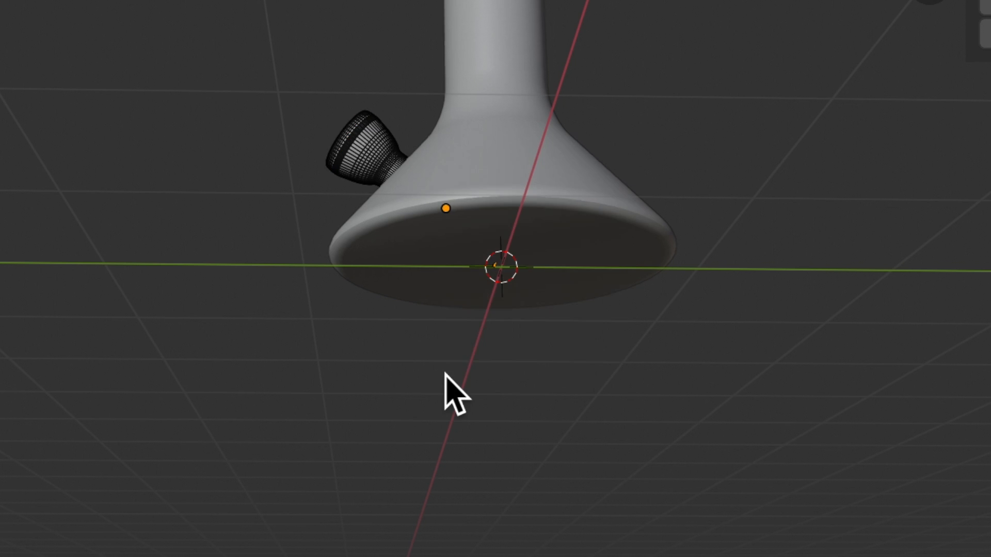
{"action": "key", "text": "shift+z"}
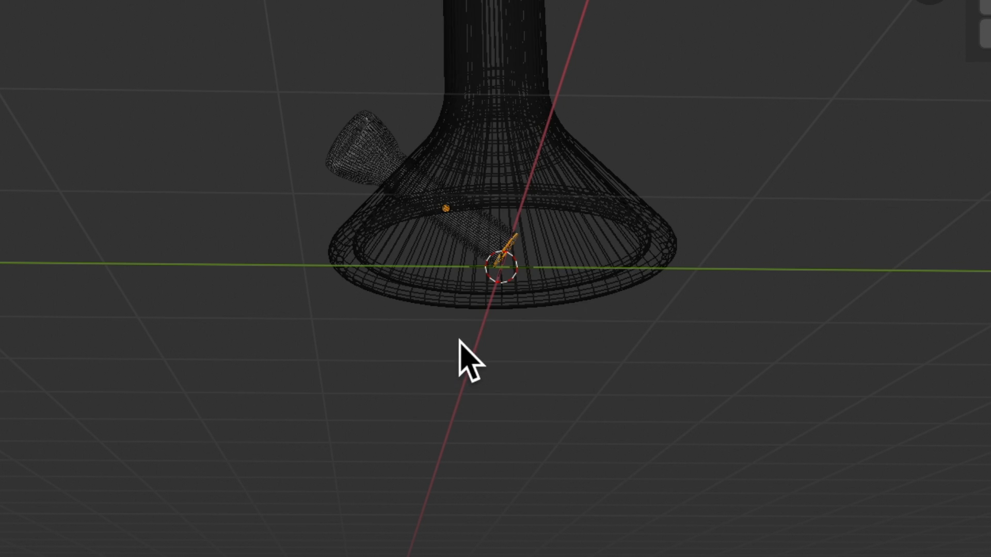
{"action": "key", "text": "g"}
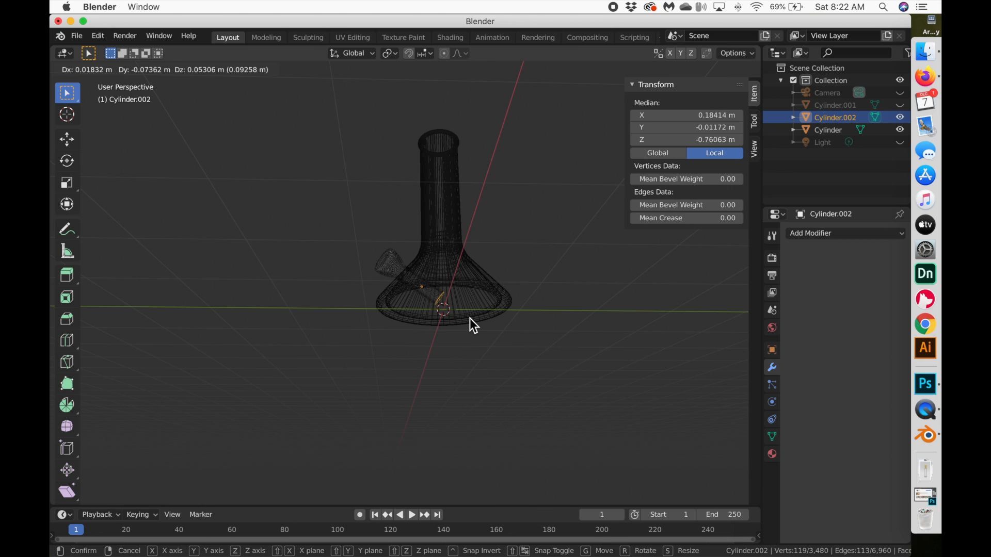
{"action": "left_click", "coordinate": [567, 290]}
{"action": "scroll", "coordinate": [468, 318], "scroll_direction": "up", "scroll_amount": 5}
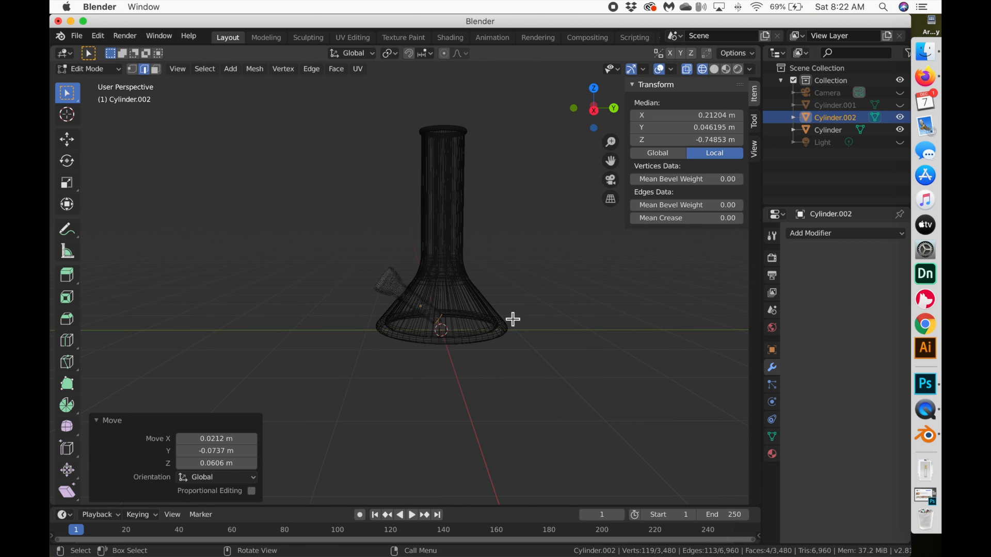
- Restore solid shading, check the bowl up close and return to Object Mode
{"action": "key", "text": "shift+z"}
{"action": "scroll", "coordinate": [321, 286], "scroll_direction": "left", "scroll_amount": 5}
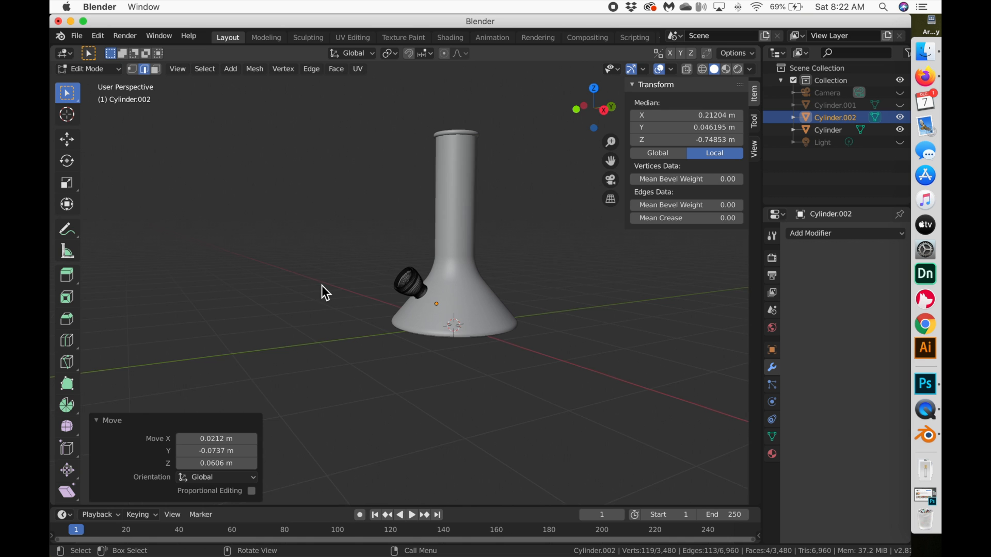
{"action": "scroll", "coordinate": [426, 298], "scroll_direction": "up", "scroll_amount": 5}
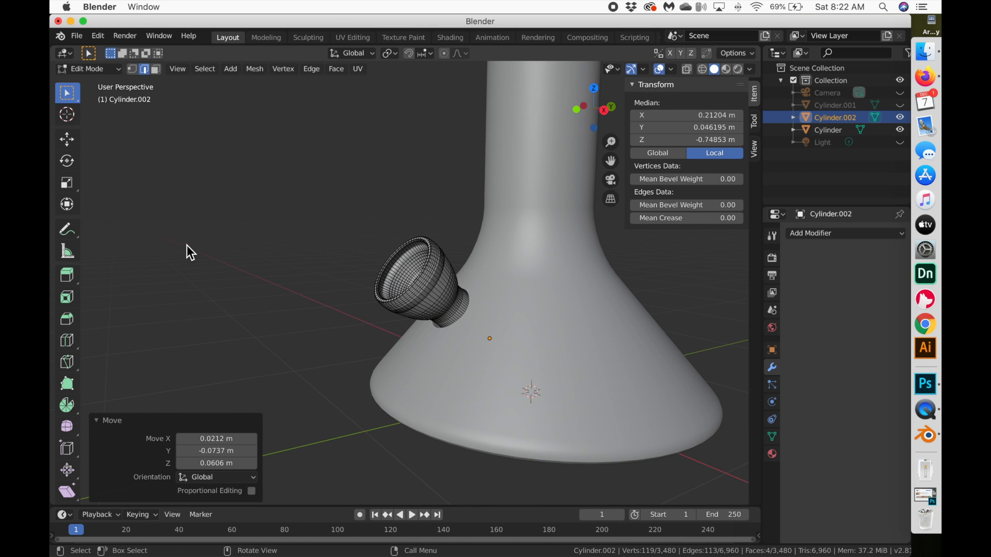
{"action": "key", "text": "Tab"}
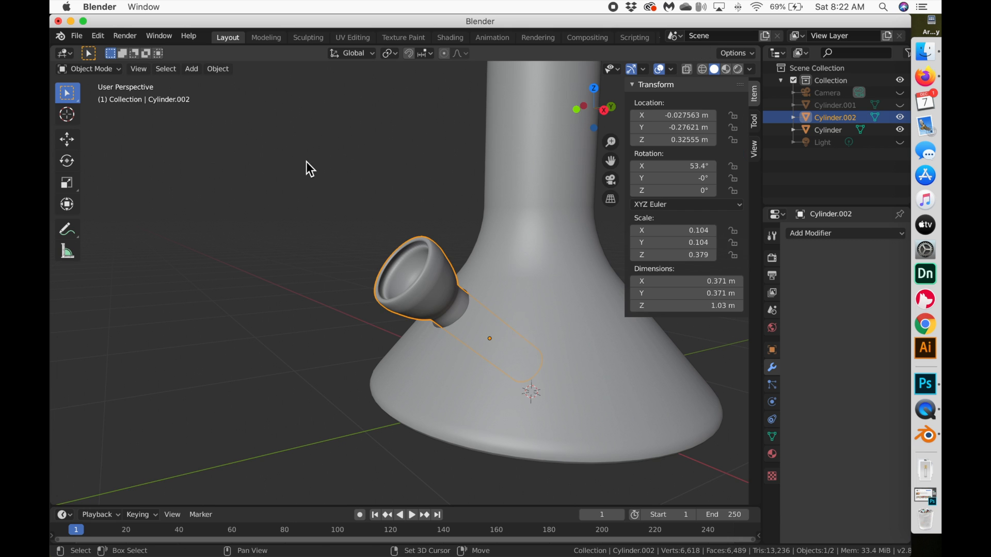
- Enable Auto Smooth for the bowl stem's normals with an angle of 78.8° and check its shading
{"action": "left_click", "coordinate": [772, 437]}
{"action": "left_click", "coordinate": [808, 461]}
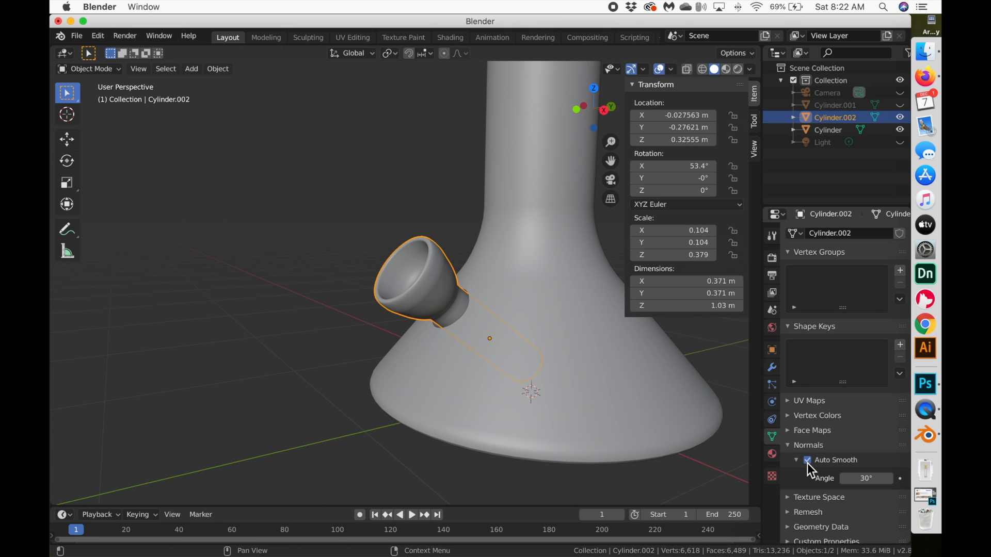
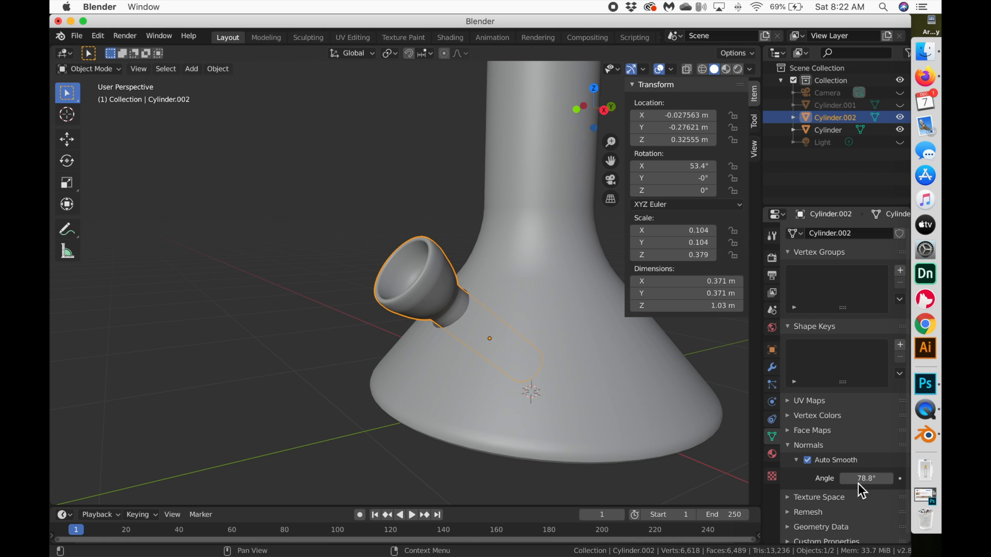
{"action": "scroll", "coordinate": [395, 322], "scroll_direction": "left", "scroll_amount": 10}
{"action": "scroll", "coordinate": [395, 323], "scroll_direction": "right", "scroll_amount": 10}
{"action": "scroll", "coordinate": [394, 323], "scroll_direction": "right", "scroll_amount": 10}
{"action": "scroll", "coordinate": [395, 322], "scroll_direction": "left", "scroll_amount": 10}
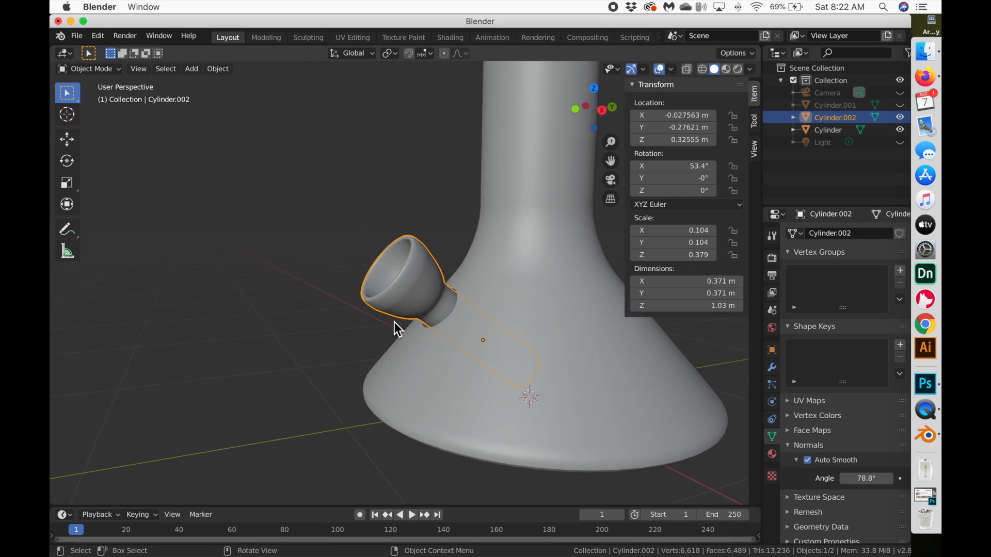
- Add a mesh circle at the world origin with 60 vertices
{"action": "key", "text": "shift+a"}
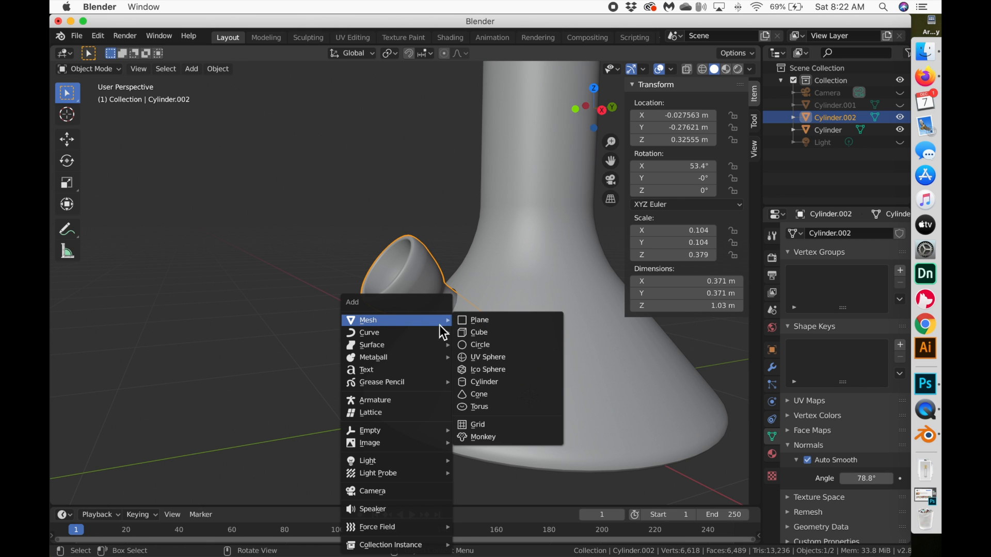
{"action": "left_click", "coordinate": [478, 343]}
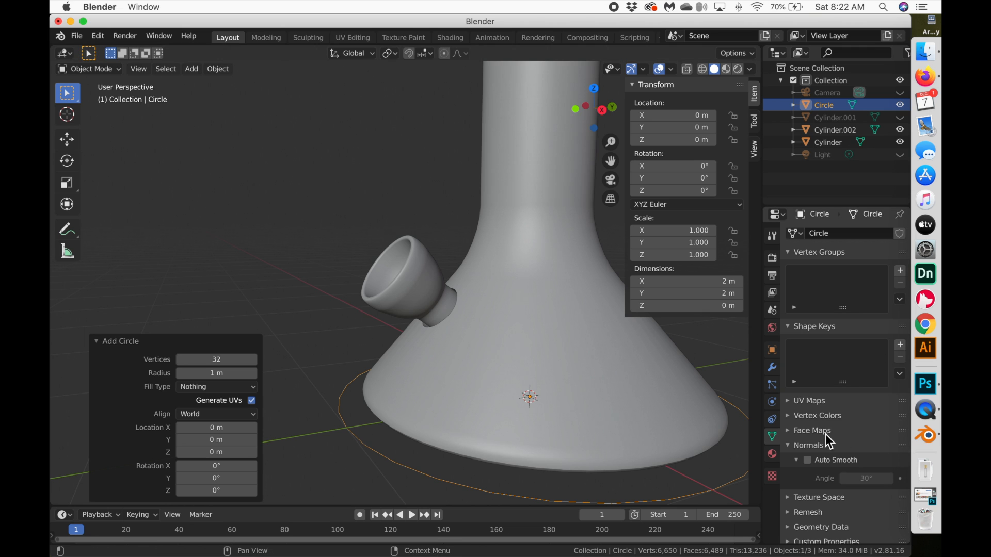
{"action": "left_click", "coordinate": [200, 360]}
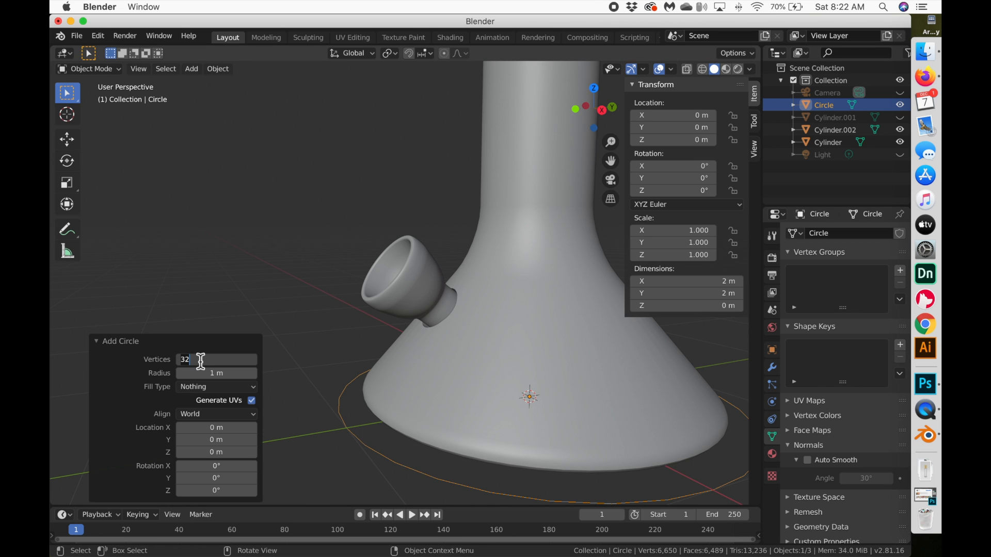
{"action": "key", "text": "Return"}
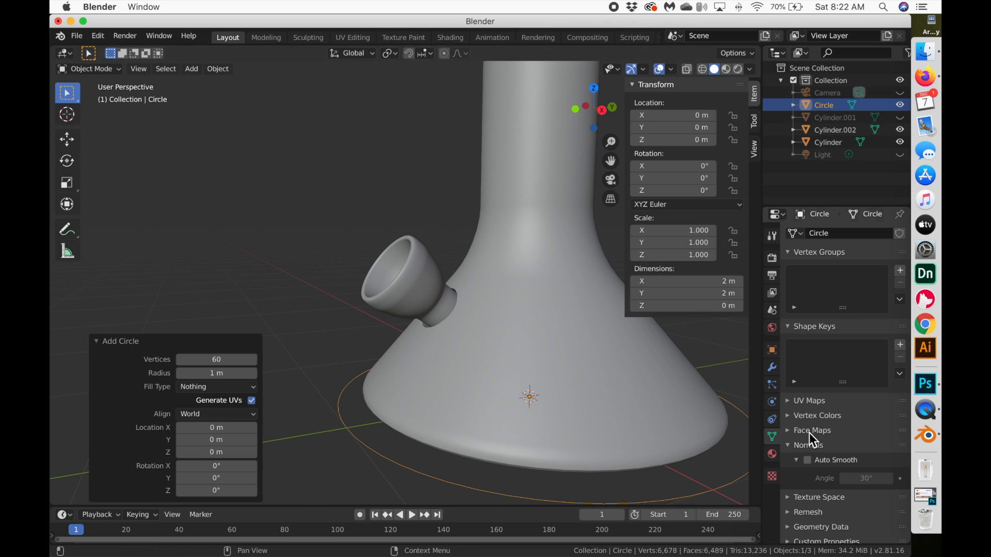
{"action": "left_click", "coordinate": [777, 370]}
{"action": "left_click", "coordinate": [814, 232]}
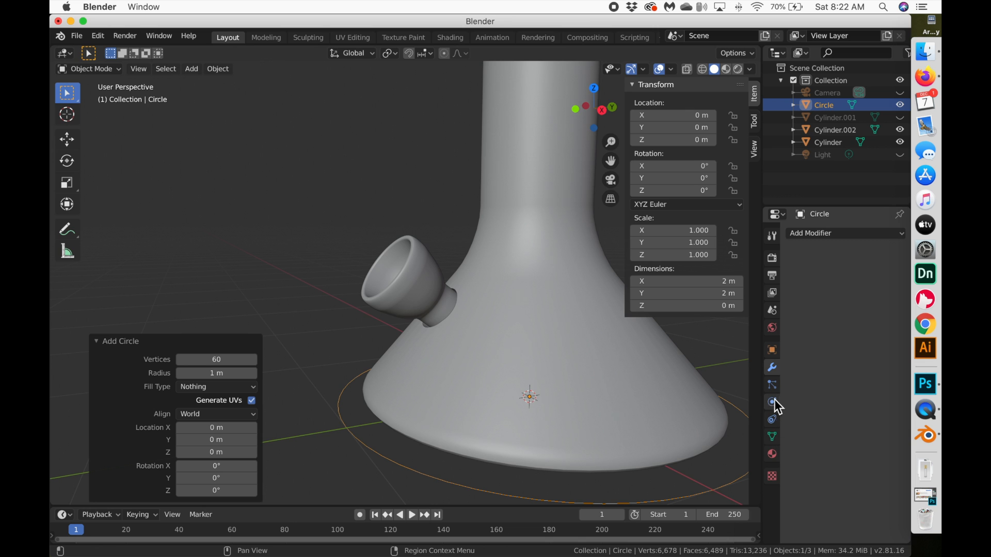
{"action": "left_click", "coordinate": [773, 437]}
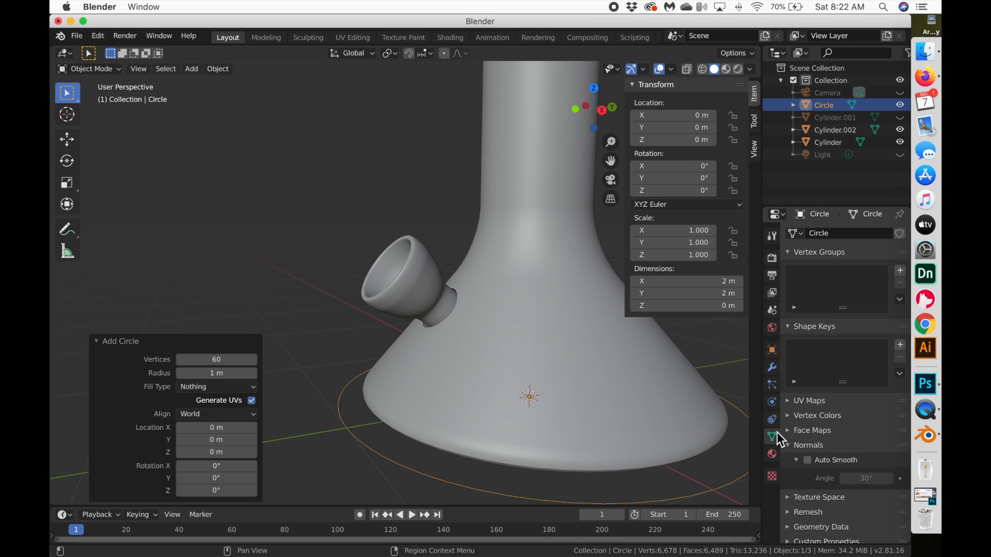
{"action": "scroll", "coordinate": [810, 442], "scroll_direction": "down", "scroll_amount": 1}
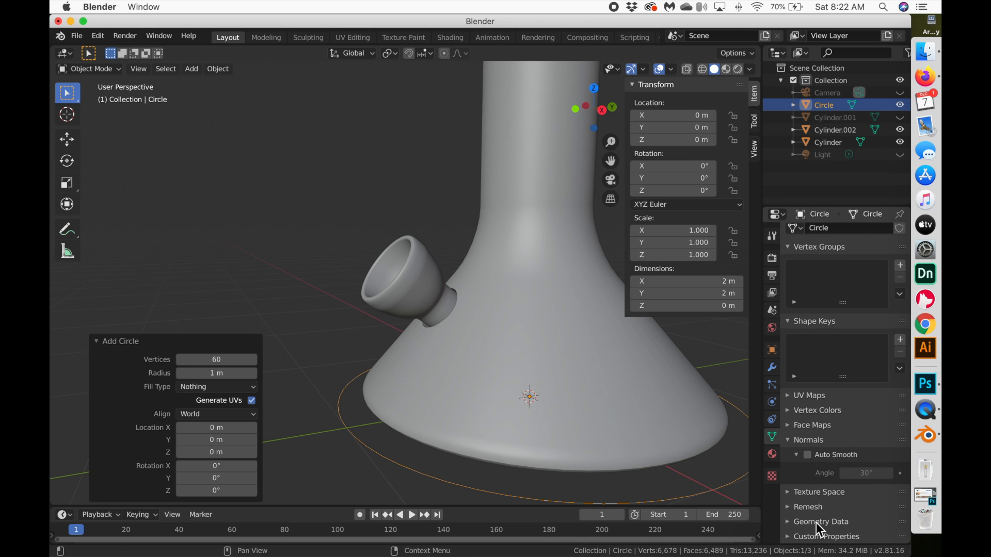
{"action": "left_click", "coordinate": [789, 523]}
{"action": "scroll", "coordinate": [820, 509], "scroll_direction": "down", "scroll_amount": 4}
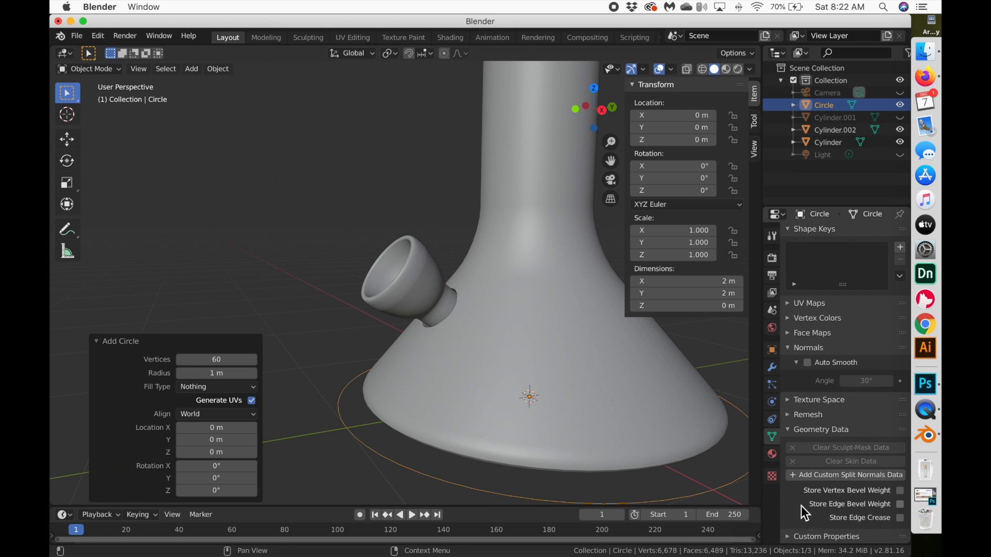
- Try to thicken the mesh circle with a Solidify modifier of 0.08 m thickness
{"action": "left_click", "coordinate": [772, 368]}
{"action": "left_click", "coordinate": [829, 231]}
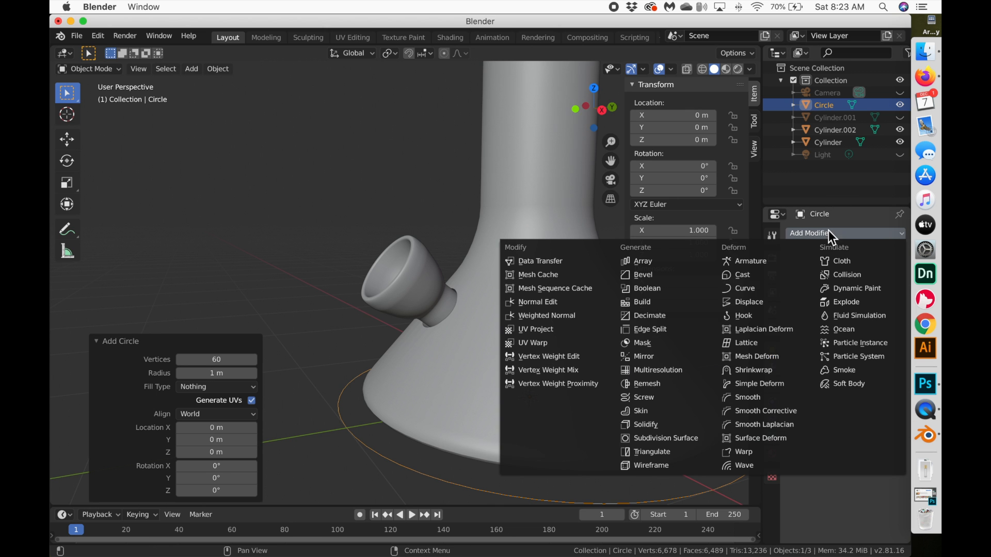
{"action": "left_click", "coordinate": [664, 423]}
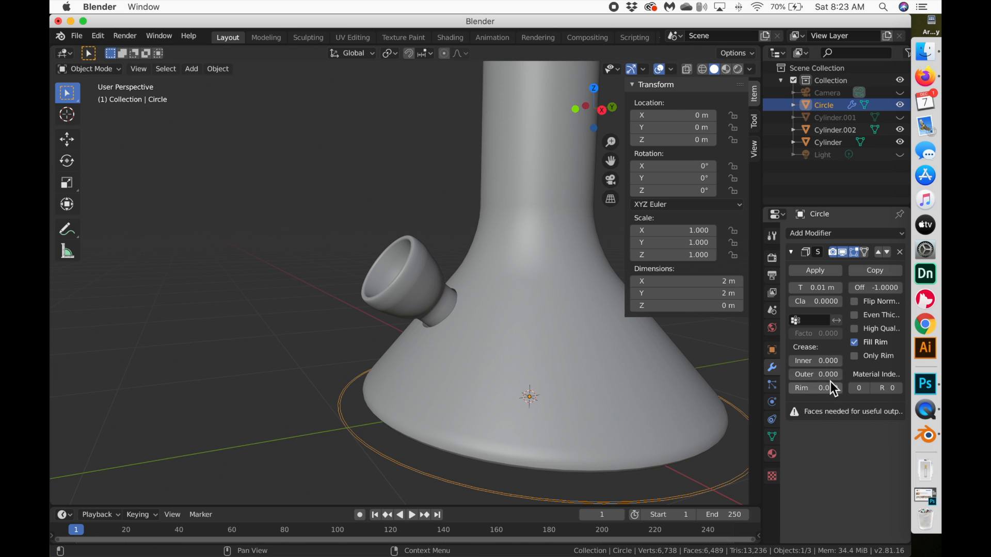
{"action": "left_click_drag", "start_coordinate": [834, 284], "coordinate": [839, 294]}
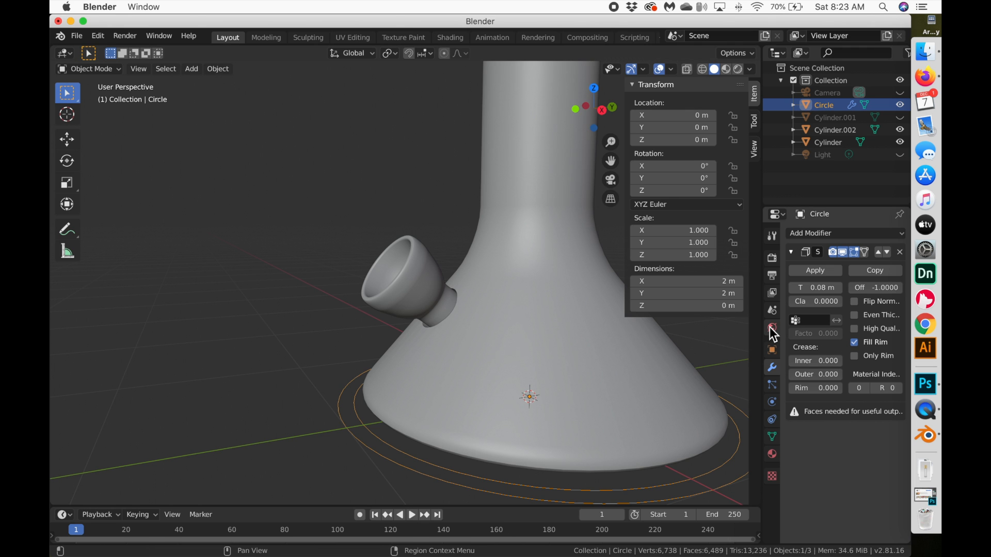
- Delete the mesh circle and add a Bezier circle at the world origin in its place
{"action": "key", "text": "x"}
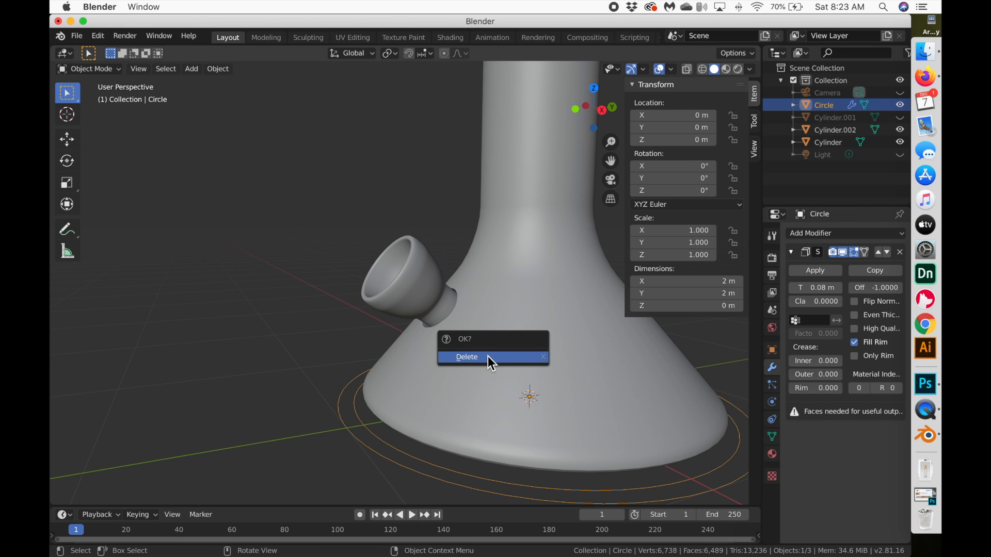
{"action": "left_click", "coordinate": [488, 364]}
{"action": "key", "text": "shift+a"}
{"action": "mouse_move", "coordinate": [254, 194]}
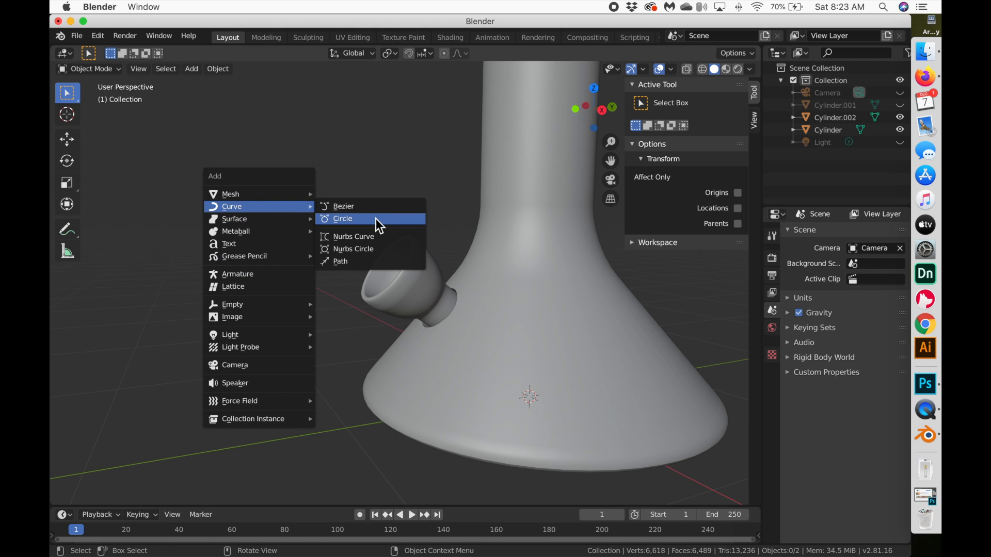
{"action": "left_click", "coordinate": [376, 219]}
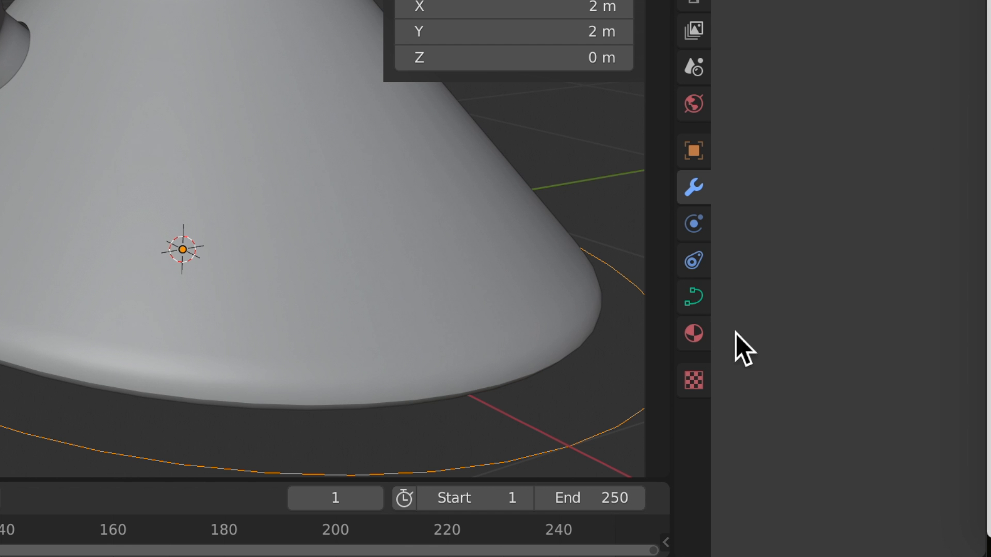
- Open the Bezier circle's curve data and look through its shape, Geometry and Bevel settings
{"action": "left_click", "coordinate": [694, 298]}
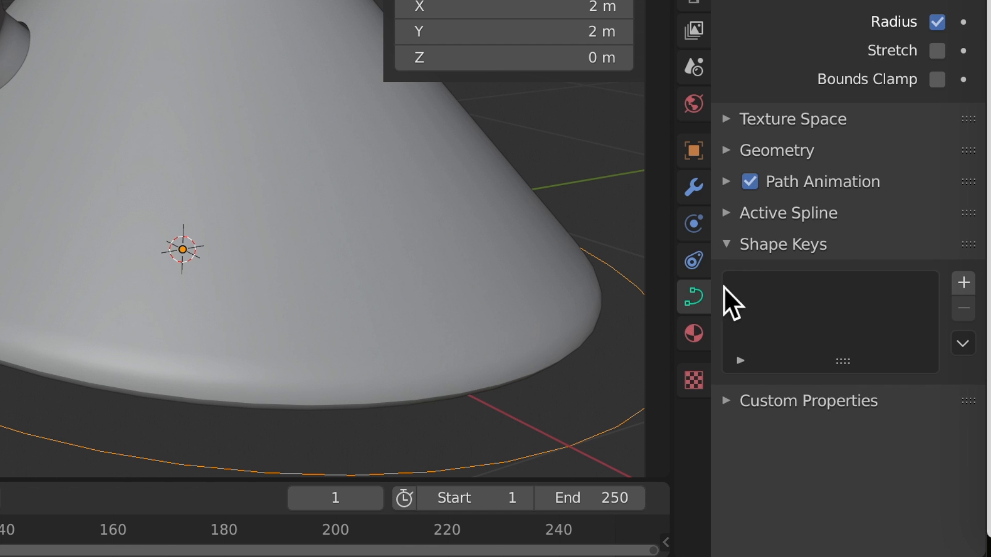
{"action": "scroll", "coordinate": [764, 206], "scroll_direction": "up", "scroll_amount": 5}
{"action": "left_click", "coordinate": [749, 293]}
{"action": "scroll", "coordinate": [852, 297], "scroll_direction": "down", "scroll_amount": 3}
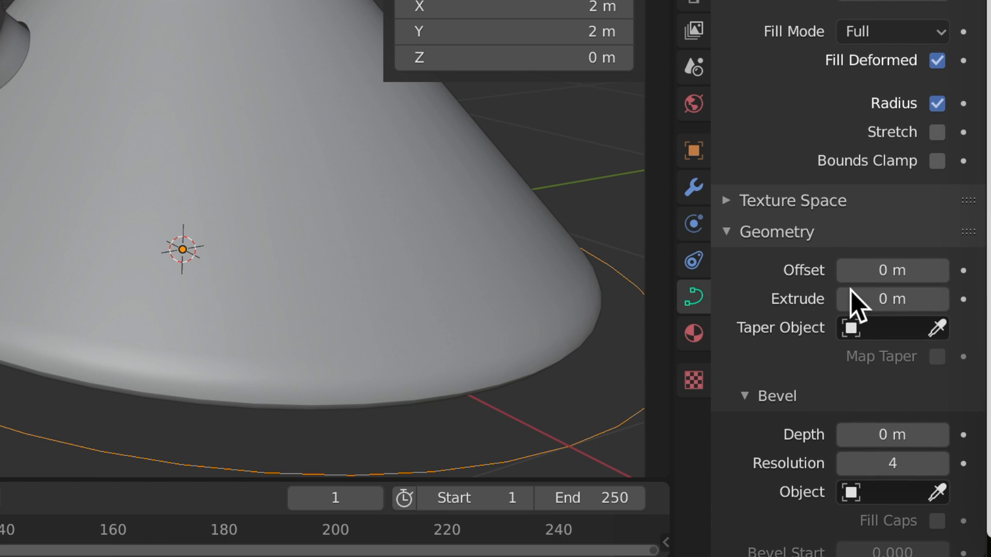
{"action": "scroll", "coordinate": [895, 287], "scroll_direction": "down", "scroll_amount": 6}
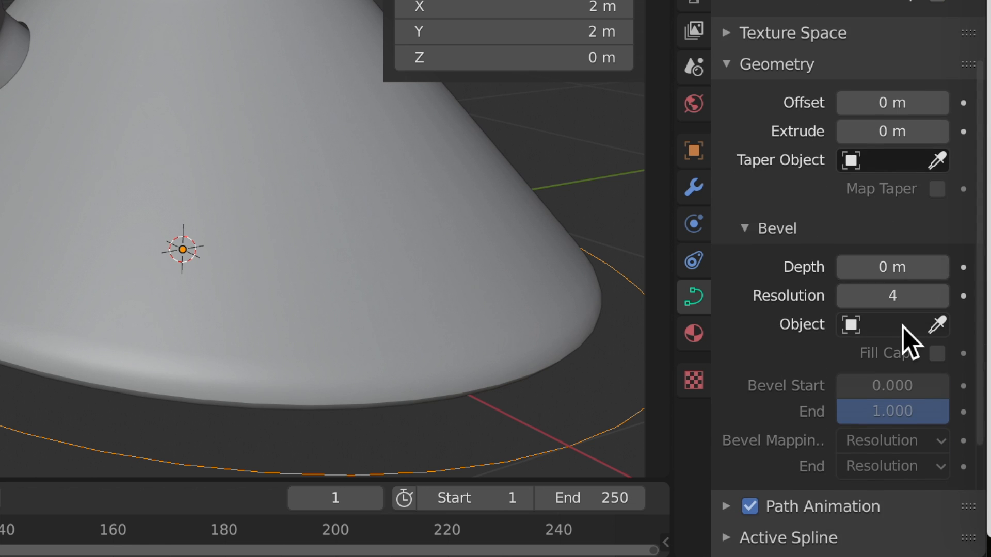
{"action": "scroll", "coordinate": [904, 327], "scroll_direction": "down", "scroll_amount": 2}
{"action": "scroll", "coordinate": [909, 342], "scroll_direction": "up", "scroll_amount": 2}
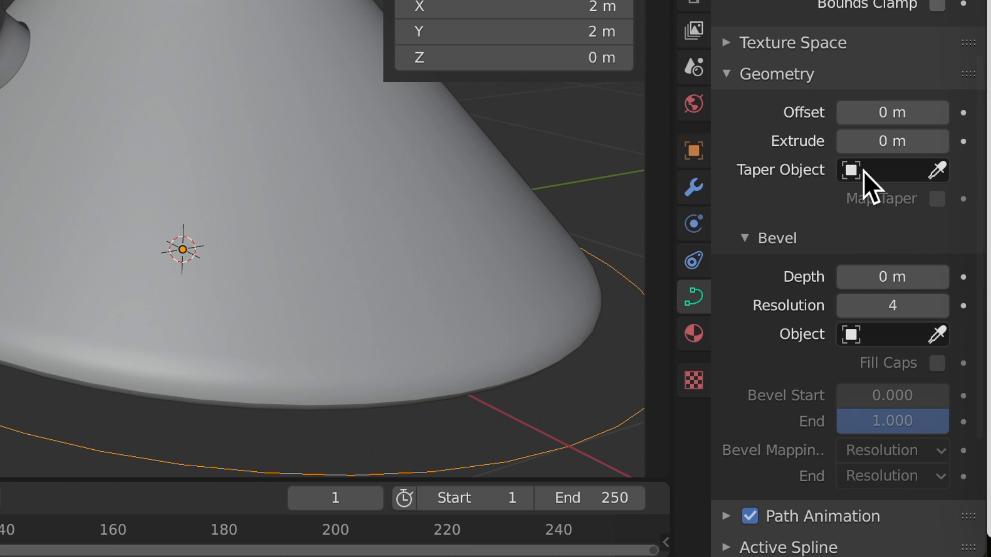
{"action": "scroll", "coordinate": [866, 170], "scroll_direction": "up", "scroll_amount": 5}
{"action": "scroll", "coordinate": [865, 170], "scroll_direction": "up", "scroll_amount": 3}
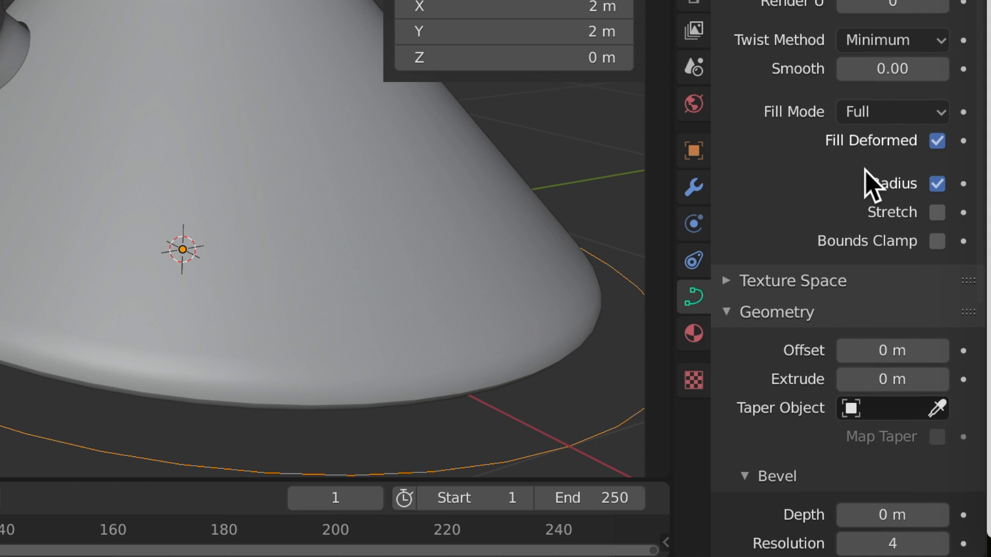
{"action": "scroll", "coordinate": [865, 171], "scroll_direction": "down", "scroll_amount": 3}
{"action": "scroll", "coordinate": [859, 254], "scroll_direction": "down", "scroll_amount": 1}
- Try out the curve's offset and extrusion, resetting the offset to 0 m and setting the extrusion to 0.06 m
{"action": "left_click_drag", "start_coordinate": [872, 248], "coordinate": [893, 269]}
{"action": "left_click", "coordinate": [900, 242]}
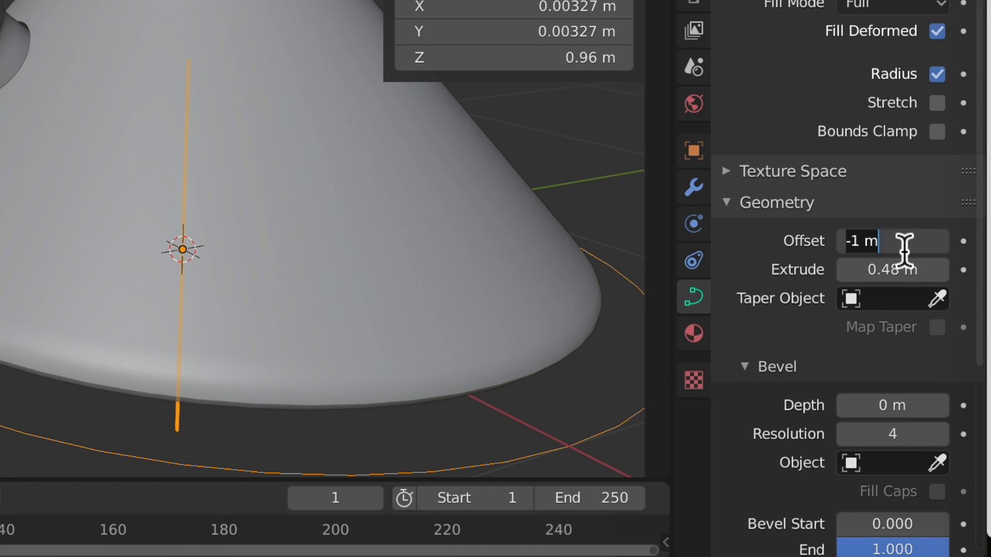
{"action": "type", "text": "0"}
{"action": "key", "text": "Return"}
{"action": "left_click_drag", "start_coordinate": [893, 270], "coordinate": [888, 269]}
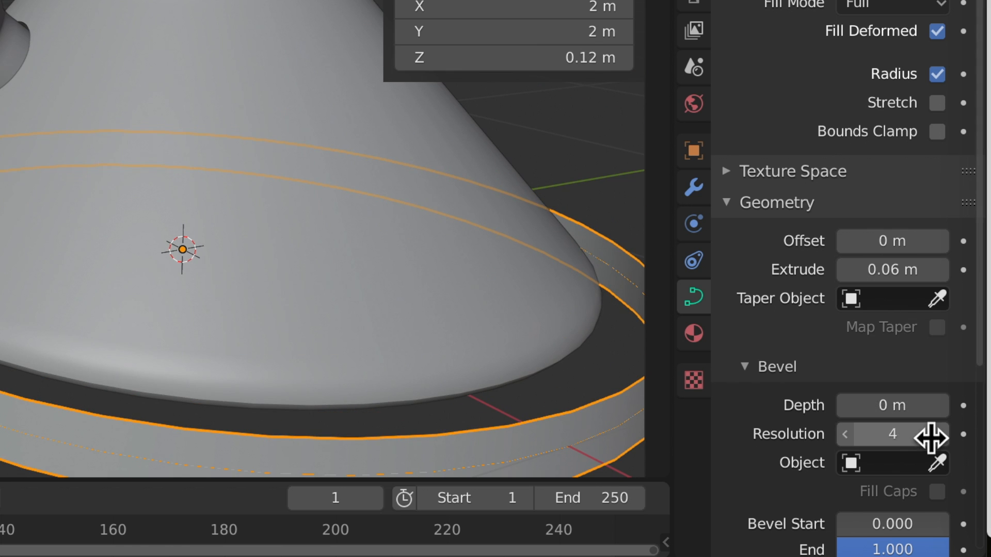
- Give the Bezier circle a bevel depth of 0.14 m, an extrusion of 0 m and a bevel resolution of 9
{"action": "left_click_drag", "start_coordinate": [892, 405], "coordinate": [901, 405]}
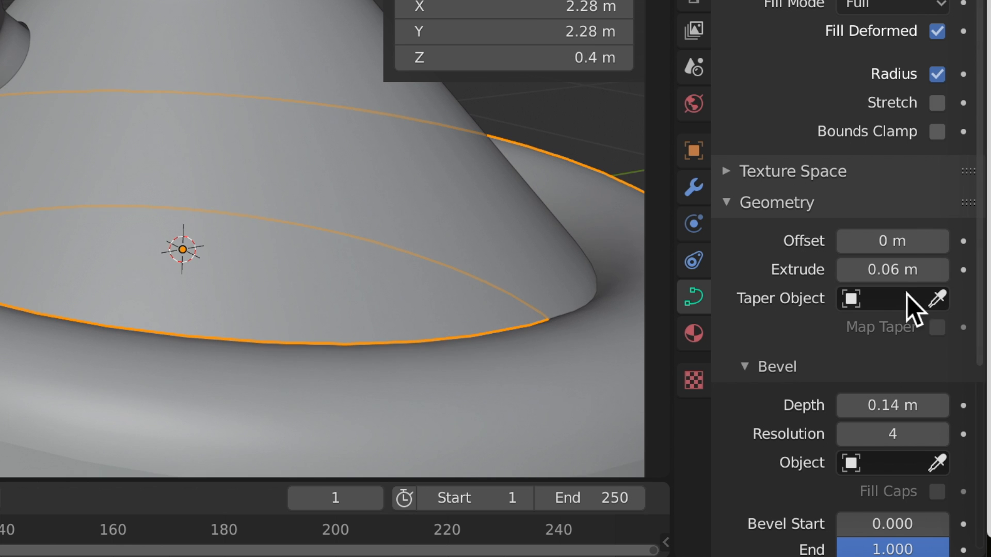
{"action": "left_click_drag", "start_coordinate": [912, 270], "coordinate": [898, 269]}
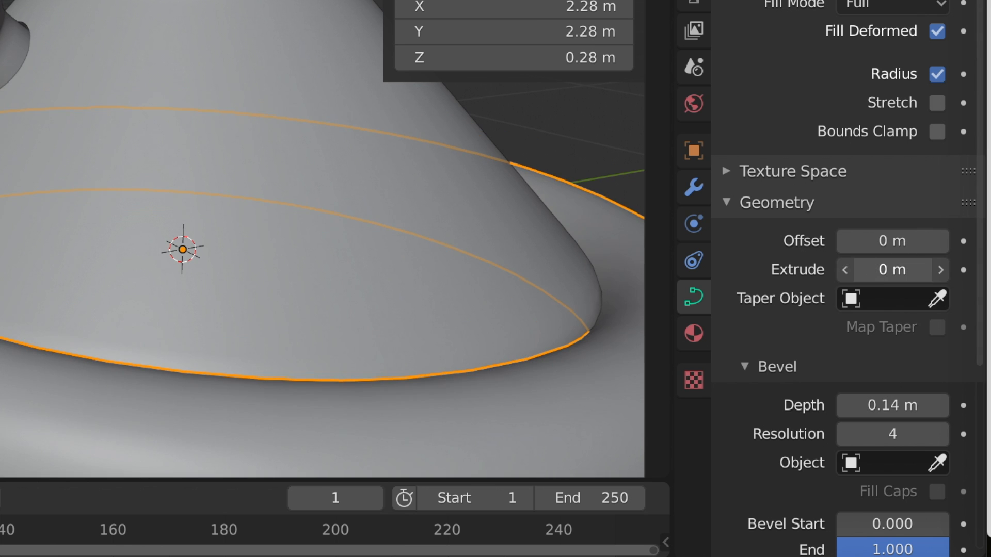
{"action": "left_click", "coordinate": [912, 267]}
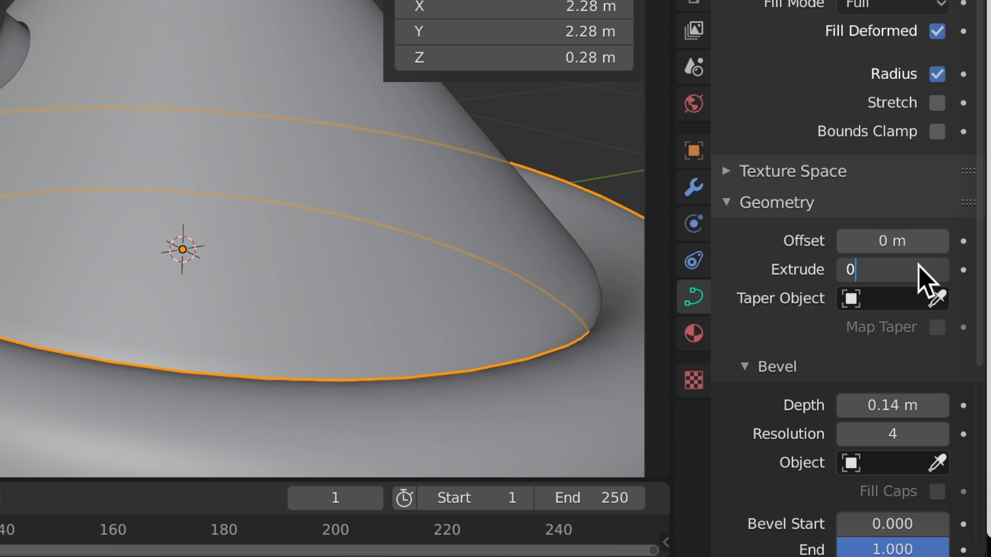
{"action": "key", "text": "Return"}
{"action": "left_click", "coordinate": [906, 411]}
{"action": "key", "text": "Return"}
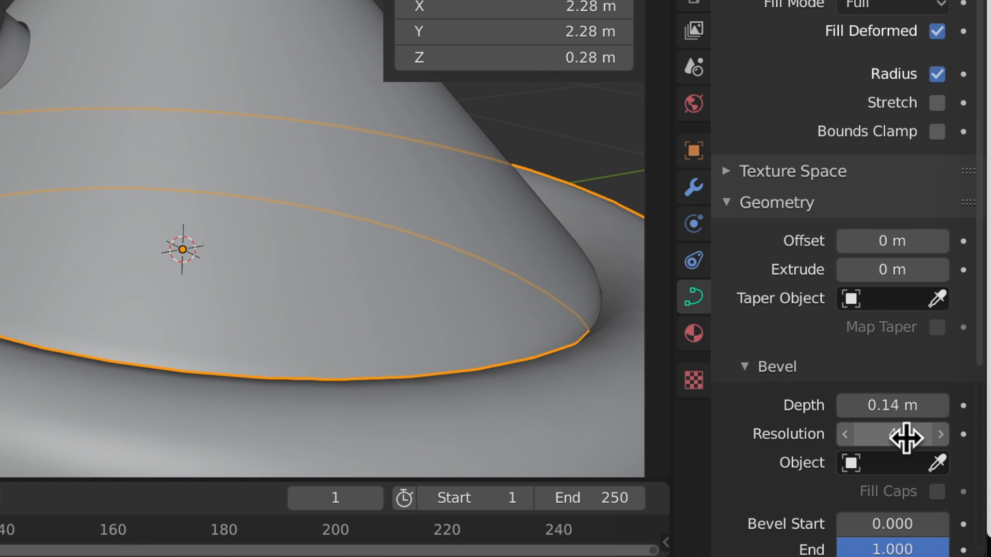
{"action": "left_click", "coordinate": [922, 433]}
{"action": "key", "text": "Return"}
- Check the beveled ring around the pipe's base from several angles
{"action": "middle_click_drag", "start_coordinate": [422, 331], "coordinate": [404, 330]}
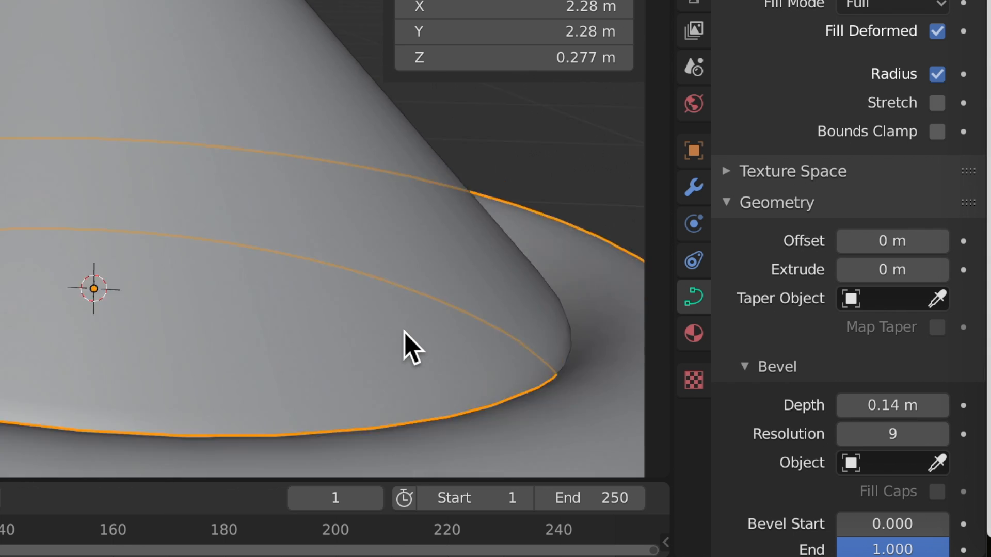
{"action": "scroll", "coordinate": [404, 331], "scroll_direction": "down", "scroll_amount": 5}
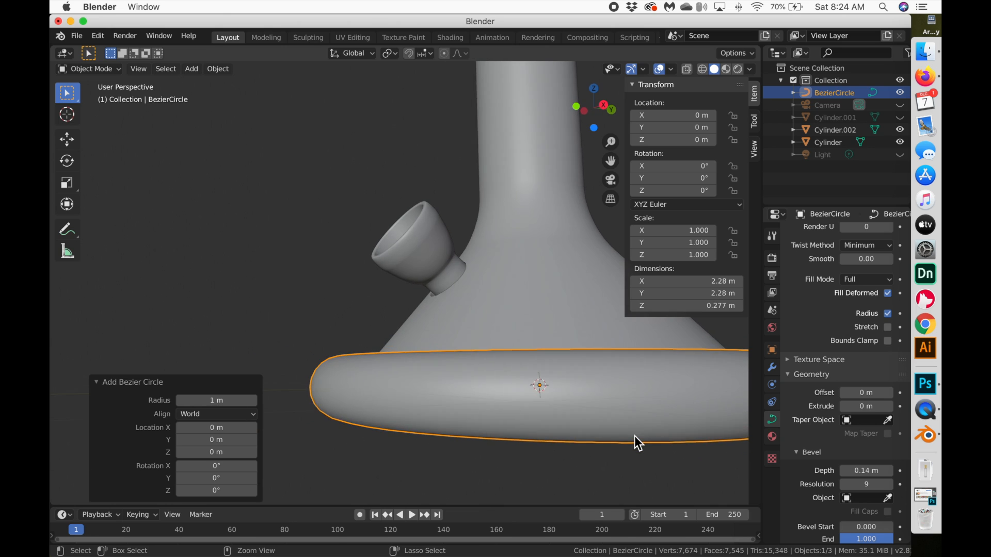
{"action": "scroll", "coordinate": [634, 435], "scroll_direction": "down", "scroll_amount": 3}
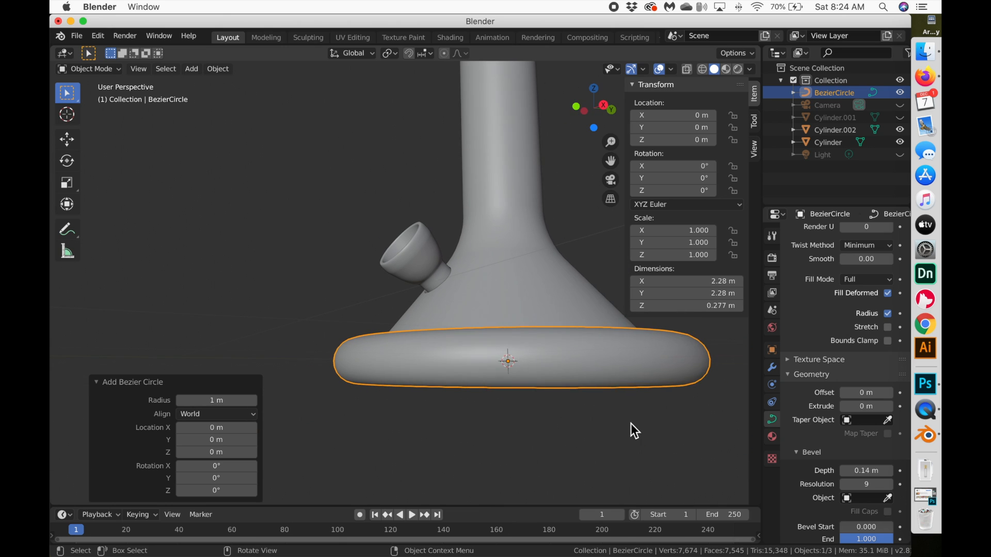
{"action": "right_click", "coordinate": [592, 282]}
{"action": "left_click", "coordinate": [593, 287]}
{"action": "scroll", "coordinate": [621, 360], "scroll_direction": "up", "scroll_amount": 5}
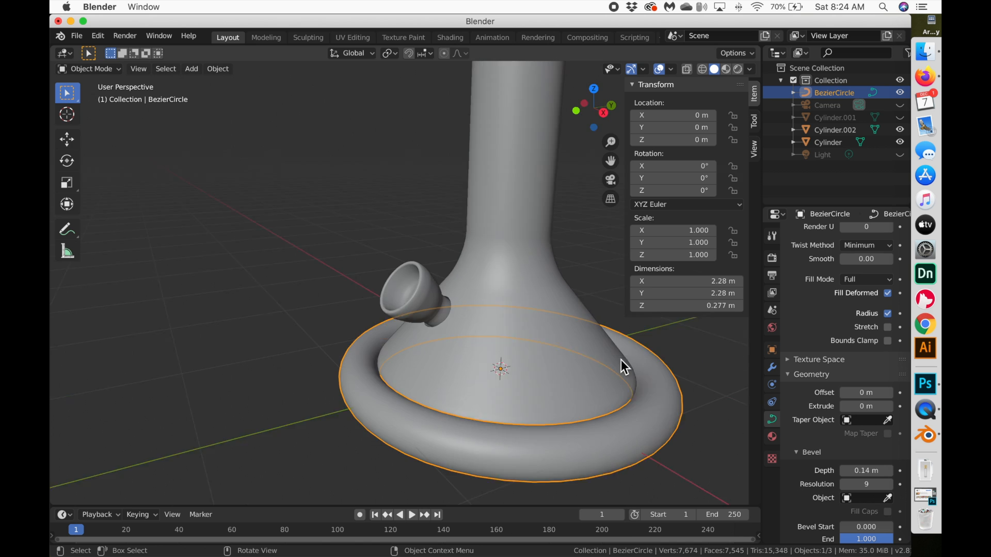
{"action": "scroll", "coordinate": [621, 360], "scroll_direction": "left", "scroll_amount": 5}
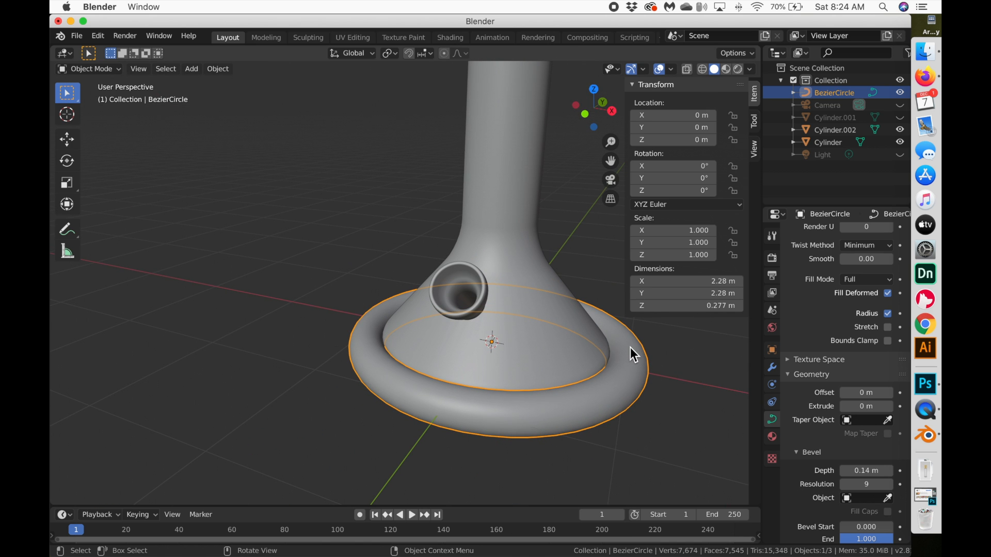
- Raise the ring about 0.499 m in Z and rotate it about 52.8° around the global X axis
{"action": "key", "text": "g"}
{"action": "key", "text": "z"}
{"action": "left_click", "coordinate": [621, 288]}
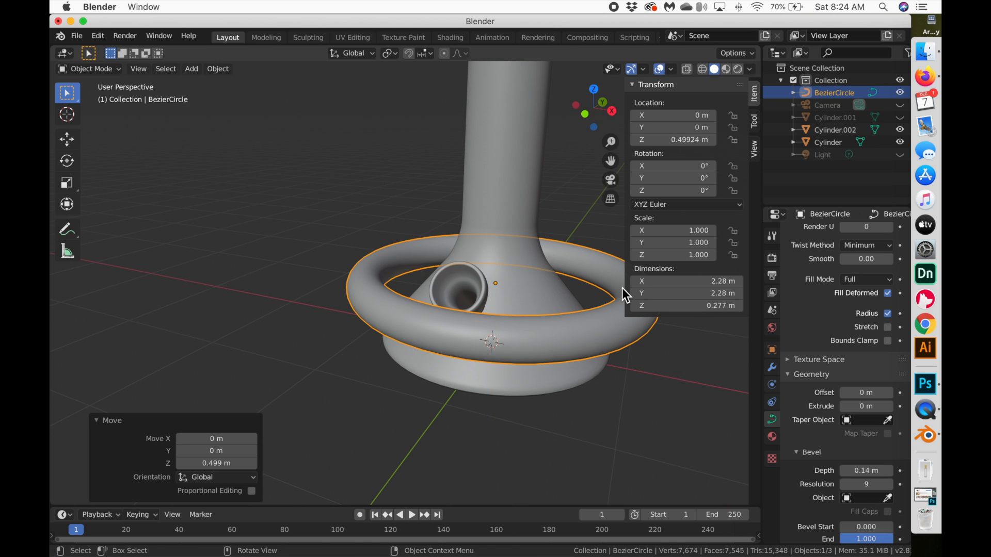
{"action": "key", "text": "r"}
{"action": "key", "text": "x"}
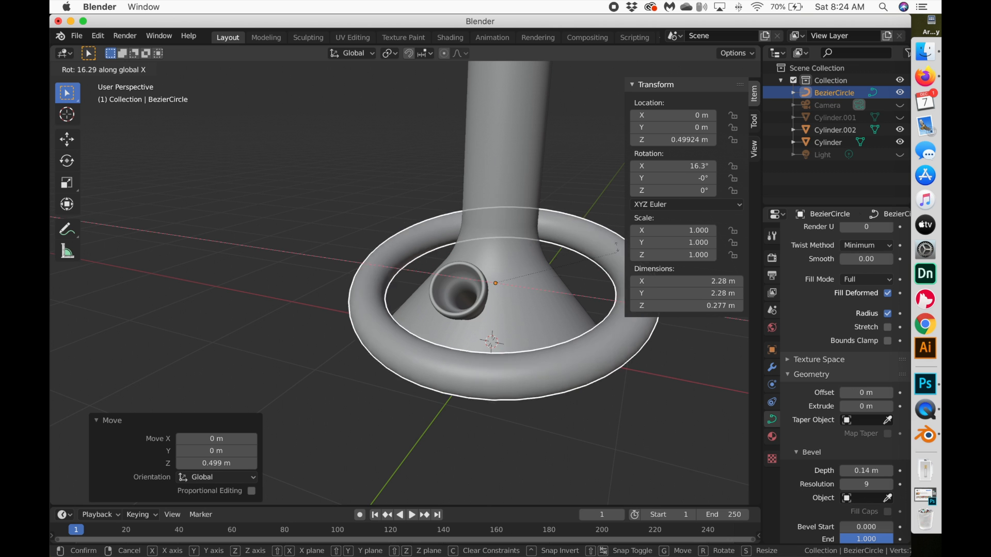
{"action": "left_click", "coordinate": [600, 154]}
- Scale the ring to about 0.134 and move it about -0.118 m in X, -0.499 m in Y and -0.038 m in Z to the stem joint
{"action": "key", "text": "s"}
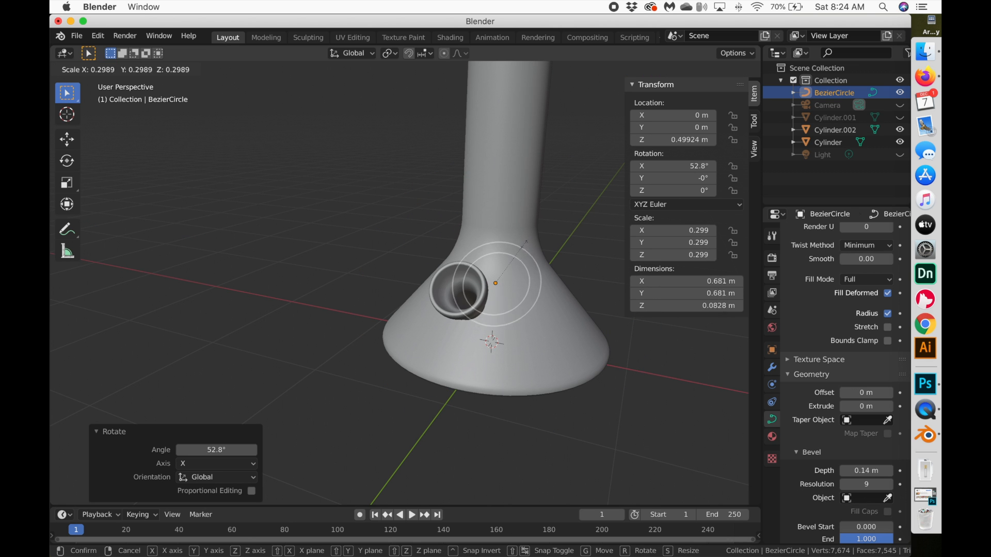
{"action": "left_click", "coordinate": [504, 260]}
{"action": "scroll", "coordinate": [557, 246], "scroll_direction": "left", "scroll_amount": 5}
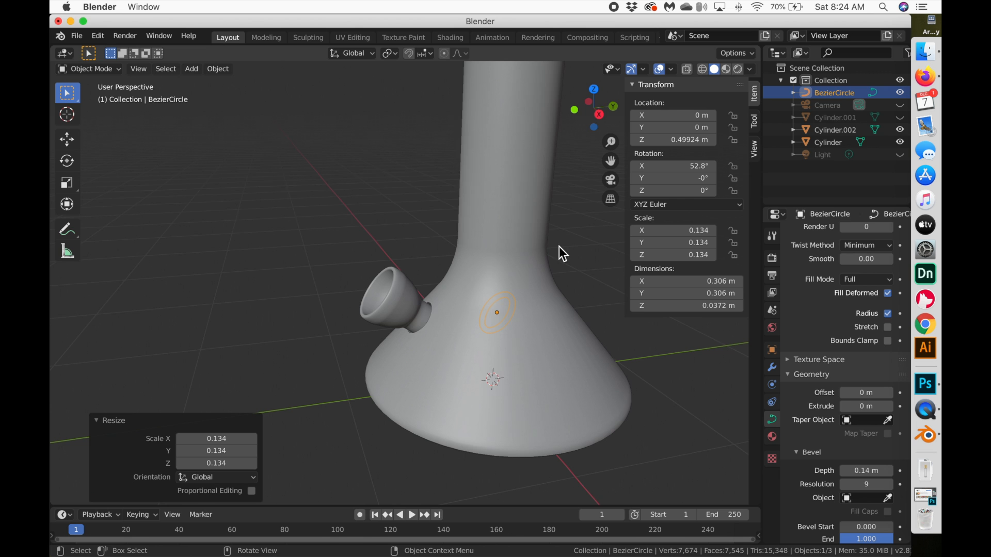
{"action": "key", "text": "g"}
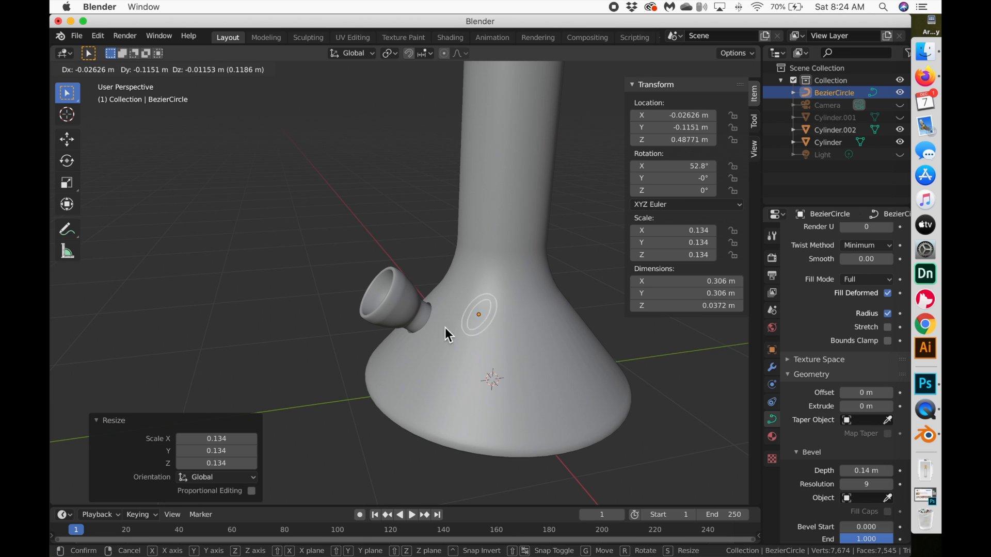
{"action": "left_click", "coordinate": [395, 330]}
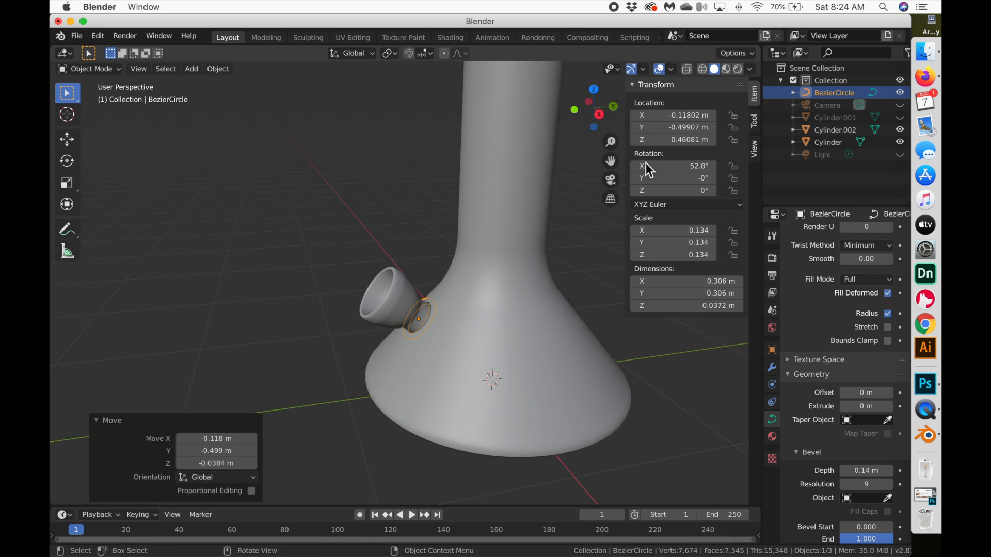
- In front view, move the ring about 0.068 m in X and 0.050 m in Z, centering it on the bowl stem
{"action": "left_click", "coordinate": [596, 109]}
{"action": "left_click", "coordinate": [612, 109]}
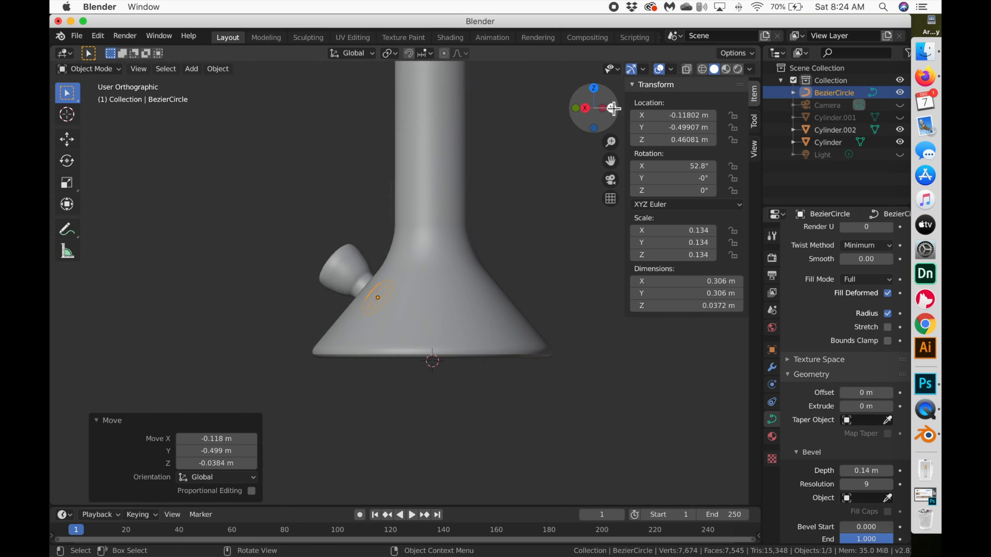
{"action": "left_click", "coordinate": [614, 109]}
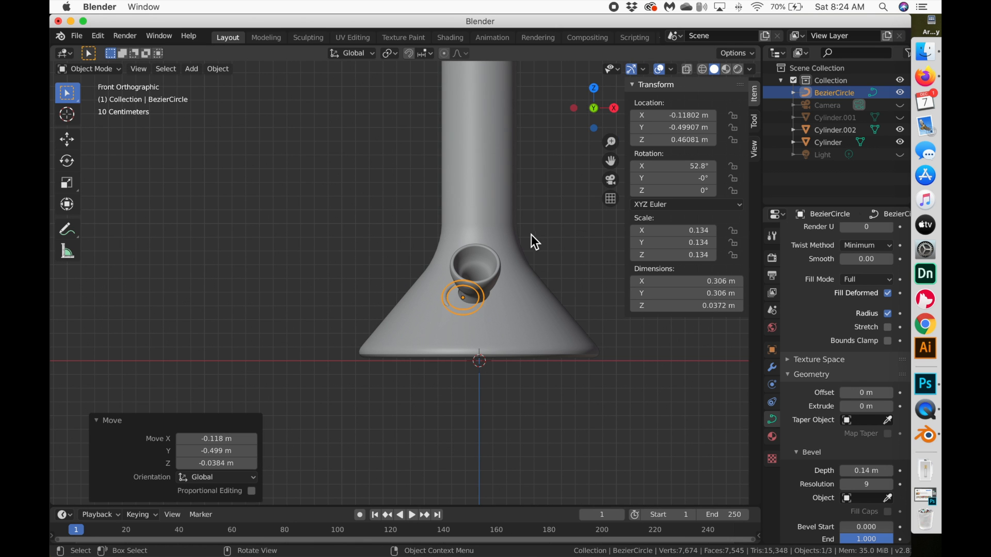
{"action": "key", "text": "g"}
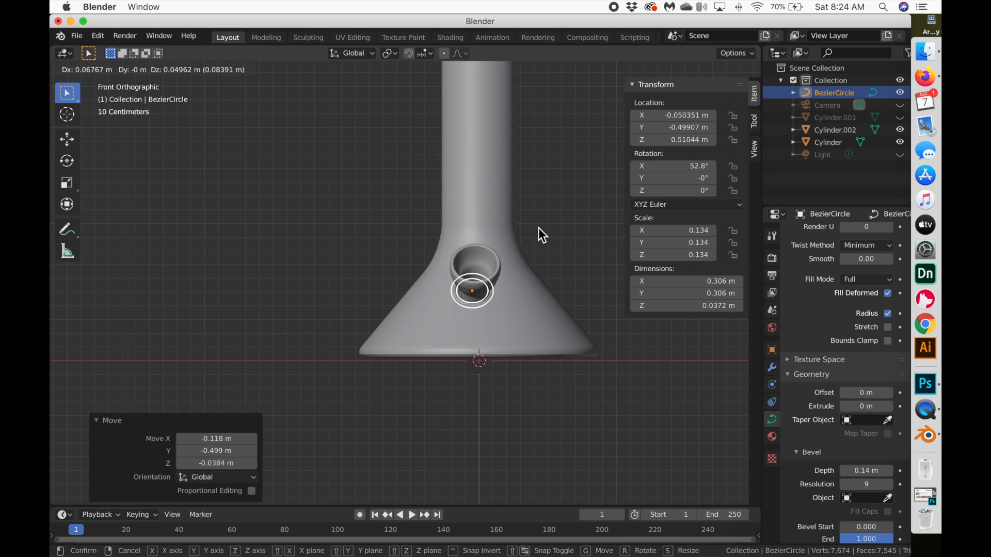
{"action": "left_click", "coordinate": [539, 227]}
- Move the ring about -0.003 m in X and -0.035 m in Y, and rotate it about -1.76° around the global X axis
{"action": "scroll", "coordinate": [542, 227], "scroll_direction": "right", "scroll_amount": 5}
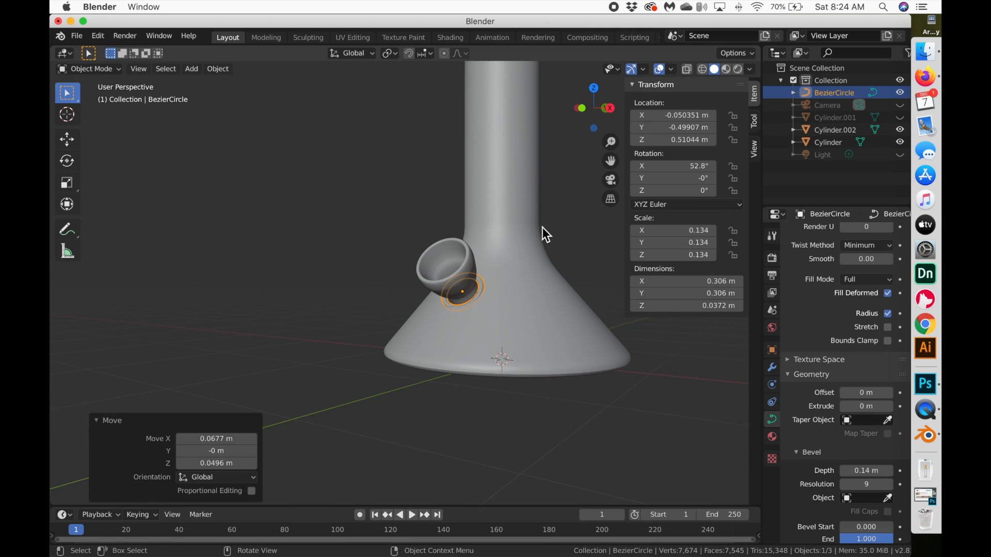
{"action": "scroll", "coordinate": [542, 227], "scroll_direction": "right", "scroll_amount": 5}
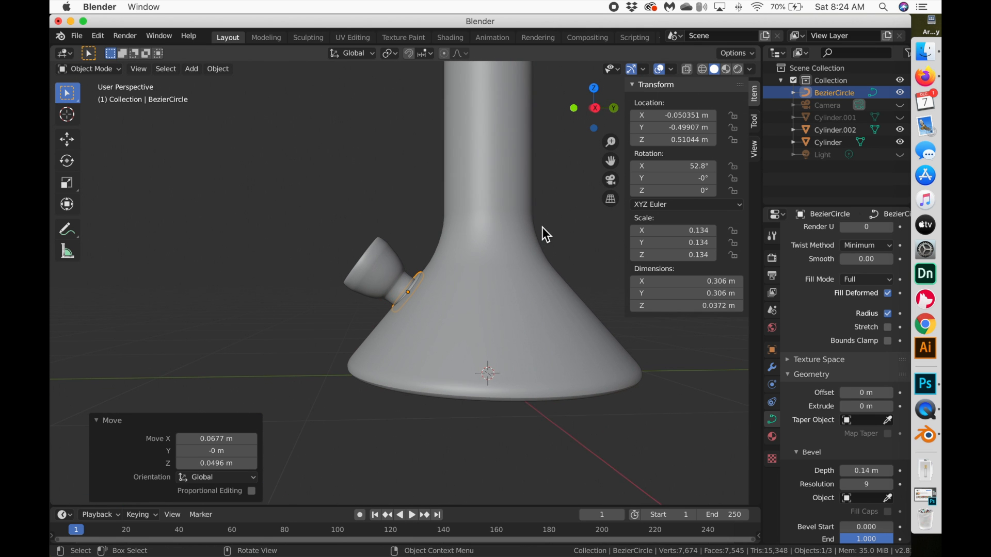
{"action": "key", "text": "g"}
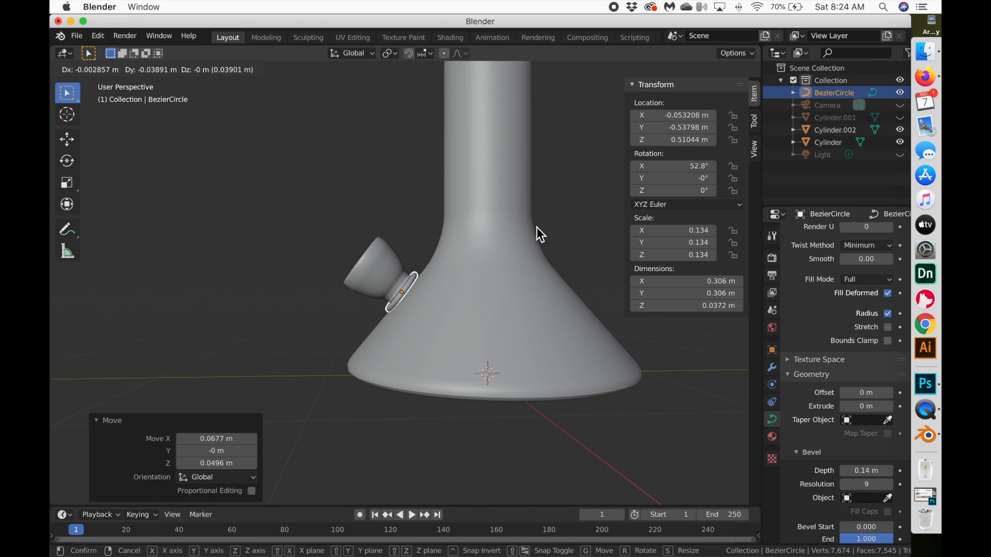
{"action": "left_click", "coordinate": [537, 228]}
{"action": "key", "text": "r"}
{"action": "key", "text": "x"}
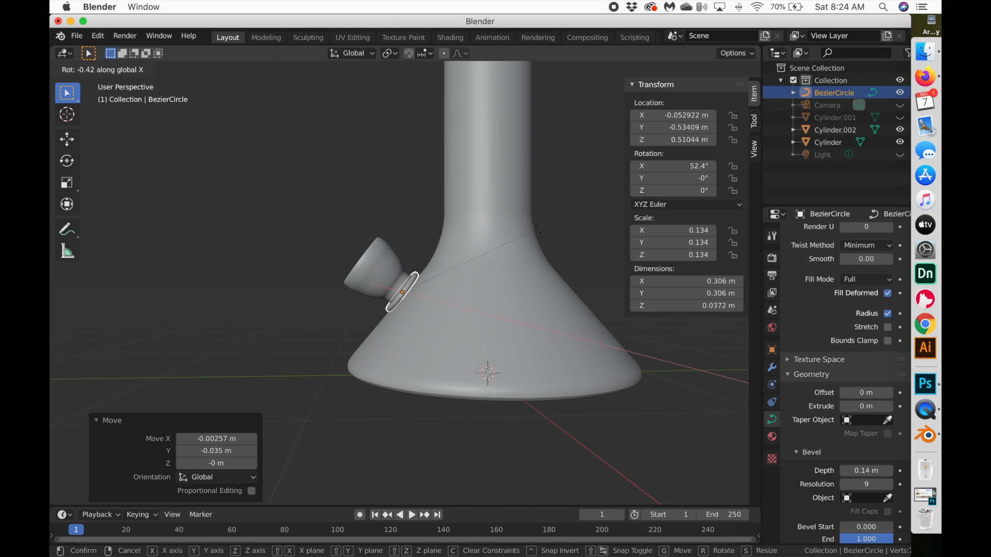
{"action": "left_click", "coordinate": [541, 230]}
- Scale the ring by 0.870 and move it about 0.0036 m in X, -0.0014 m in Y and -0.0038 m in Z
{"action": "scroll", "coordinate": [541, 230], "scroll_direction": "left", "scroll_amount": 10}
{"action": "scroll", "coordinate": [541, 230], "scroll_direction": "left", "scroll_amount": 8}
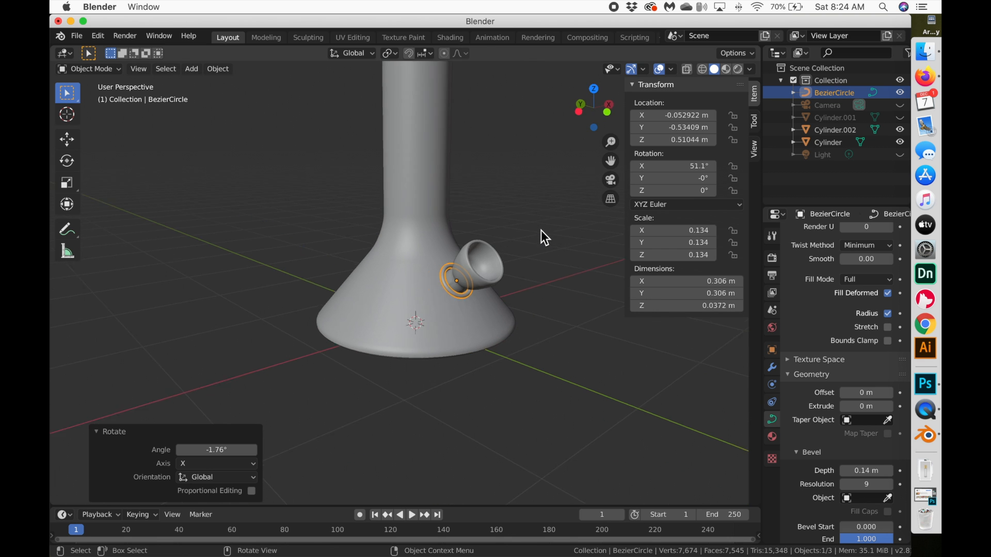
{"action": "scroll", "coordinate": [541, 230], "scroll_direction": "left", "scroll_amount": 5}
{"action": "scroll", "coordinate": [541, 230], "scroll_direction": "left", "scroll_amount": 6}
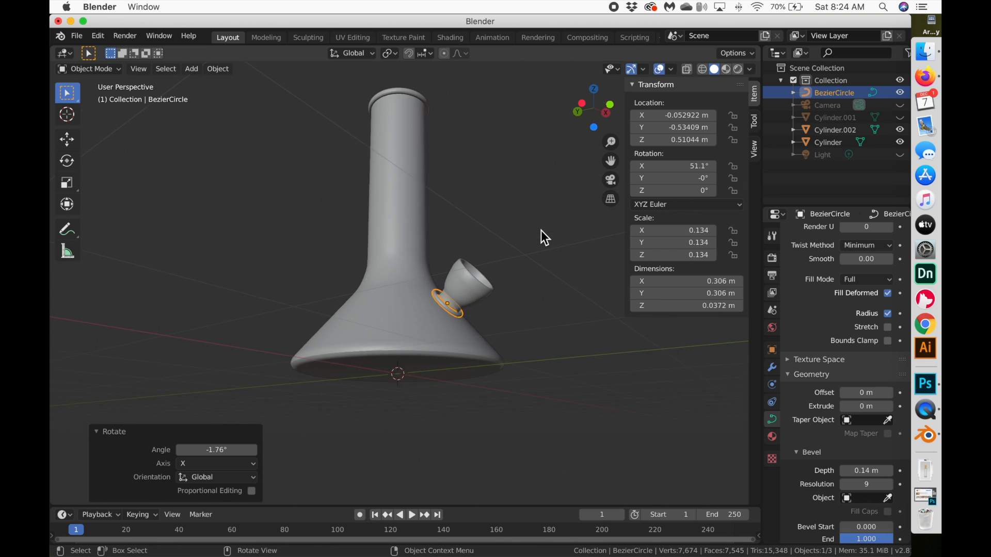
{"action": "scroll", "coordinate": [541, 230], "scroll_direction": "up", "scroll_amount": 6}
{"action": "scroll", "coordinate": [541, 230], "scroll_direction": "right", "scroll_amount": 8}
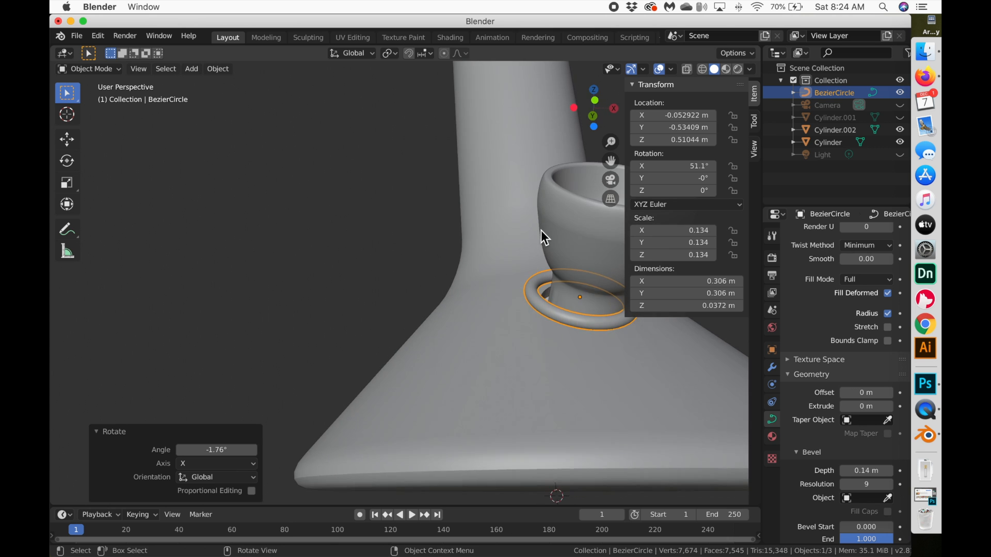
{"action": "scroll", "coordinate": [541, 230], "scroll_direction": "up", "scroll_amount": 8}
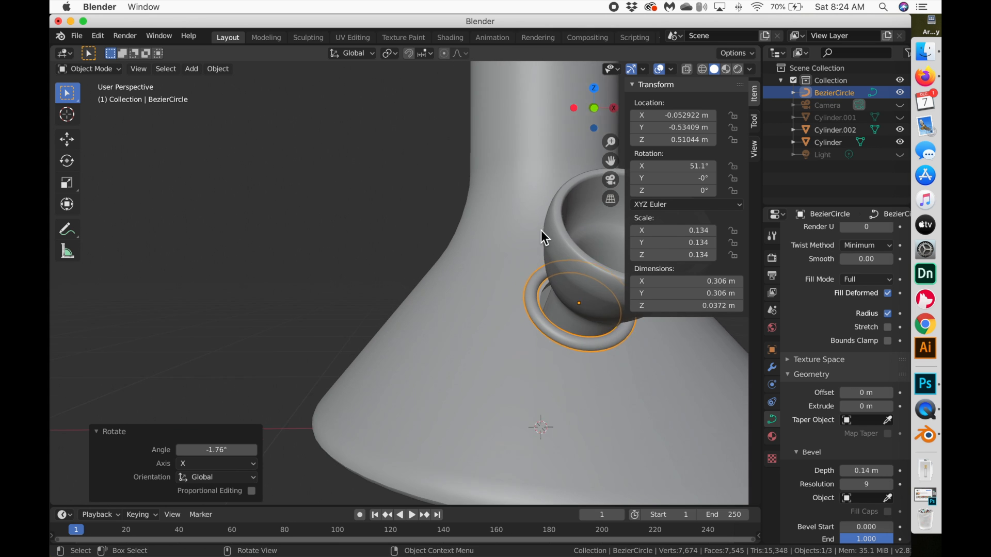
{"action": "key", "text": "s"}
{"action": "left_click", "coordinate": [663, 360]}
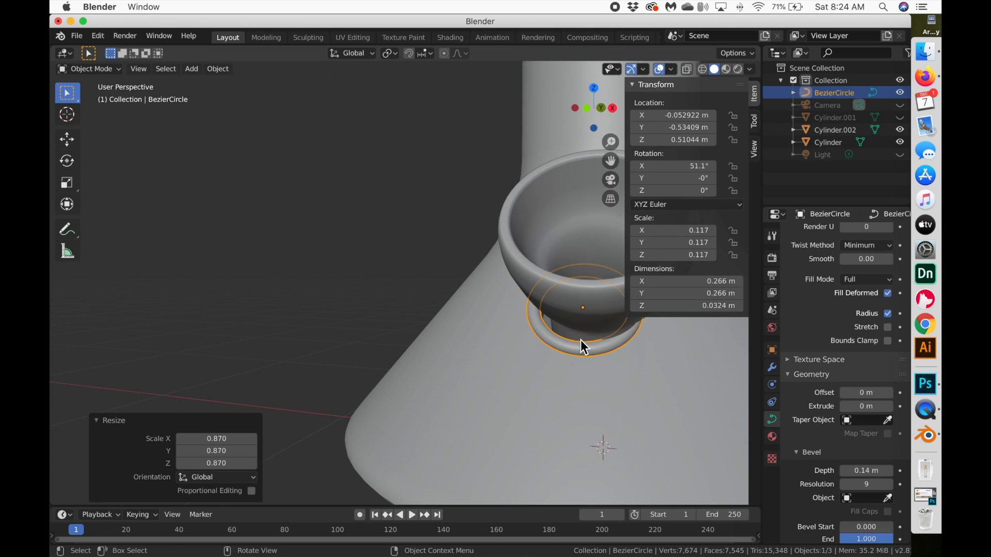
{"action": "scroll", "coordinate": [579, 338], "scroll_direction": "left", "scroll_amount": 8}
{"action": "key", "text": "g"}
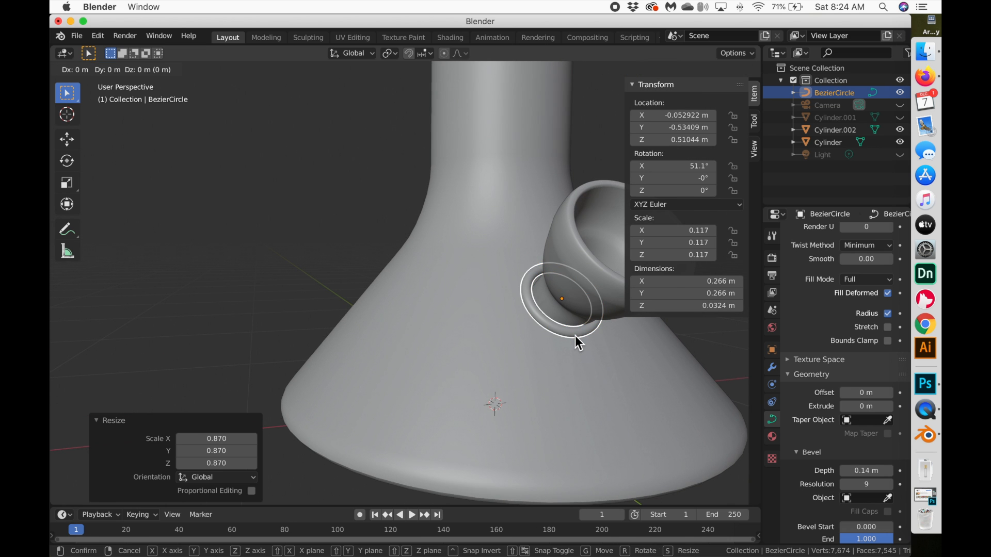
{"action": "left_click", "coordinate": [576, 337]}
- Fit the ring around the stem by moving it about 0.0132 m in X, 0.0054 m in Y and 0.0040 m in Z
{"action": "scroll", "coordinate": [576, 336], "scroll_direction": "left", "scroll_amount": 10}
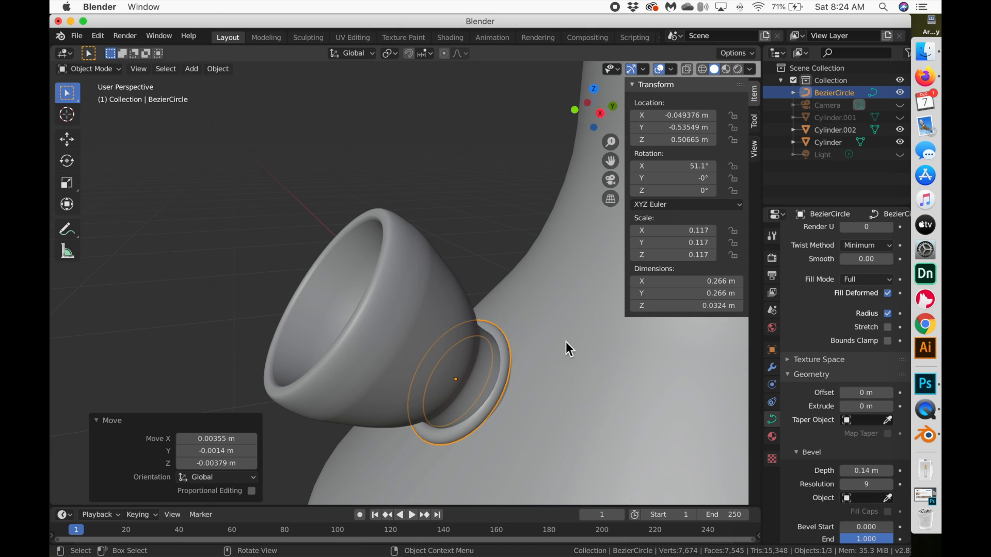
{"action": "key", "text": "g"}
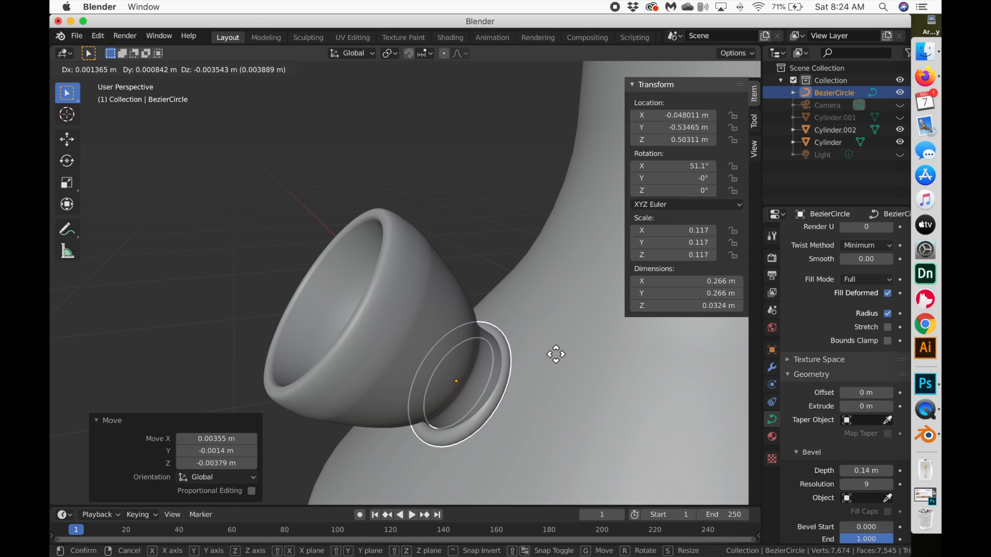
{"action": "key", "text": "x"}
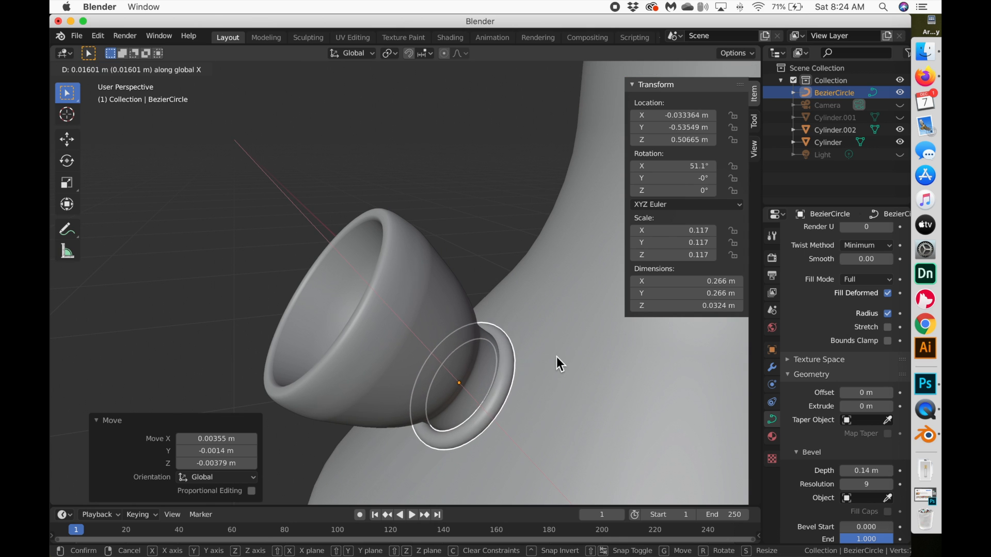
{"action": "left_click", "coordinate": [557, 357]}
{"action": "key", "text": "g"}
{"action": "key", "text": "y"}
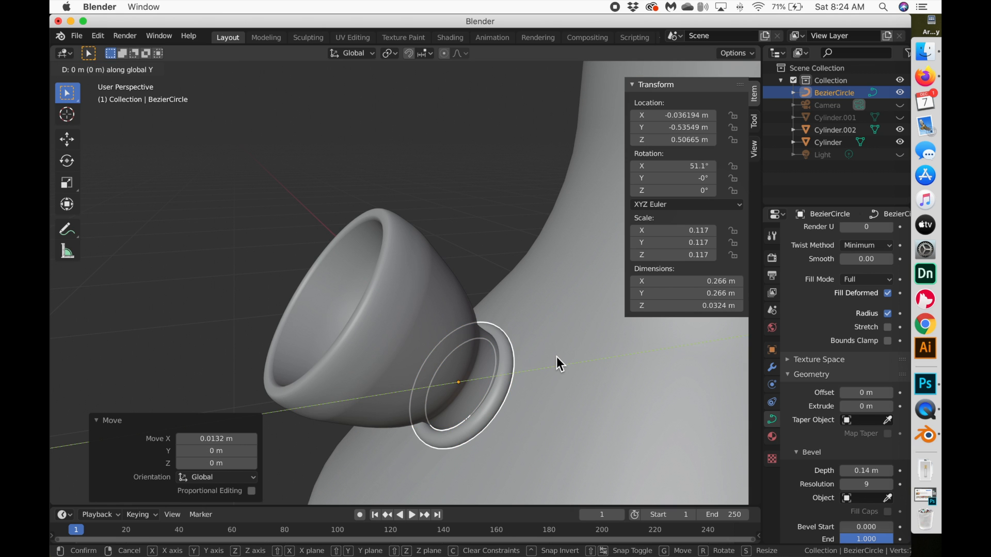
{"action": "left_click", "coordinate": [559, 356]}
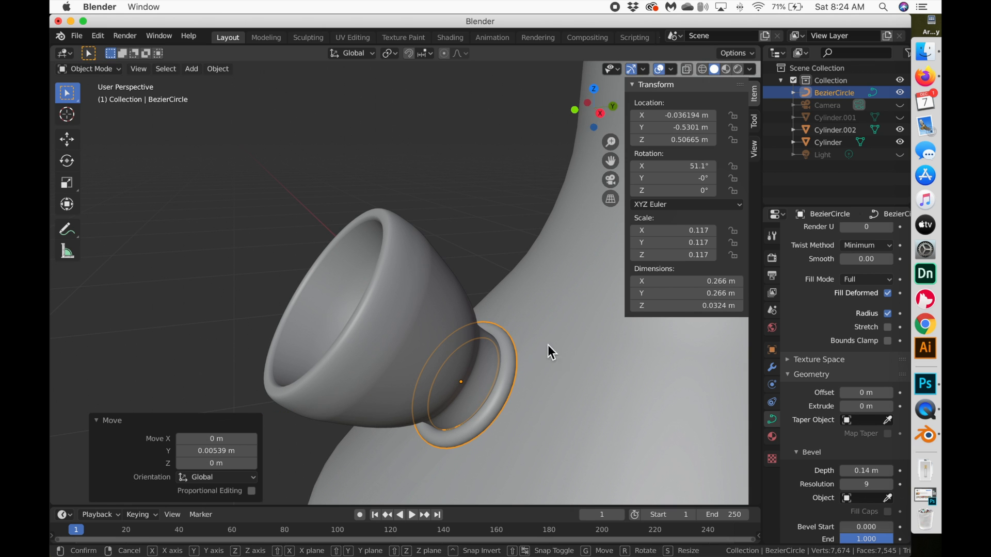
{"action": "key", "text": "g"}
{"action": "key", "text": "z"}
{"action": "left_click", "coordinate": [559, 354]}
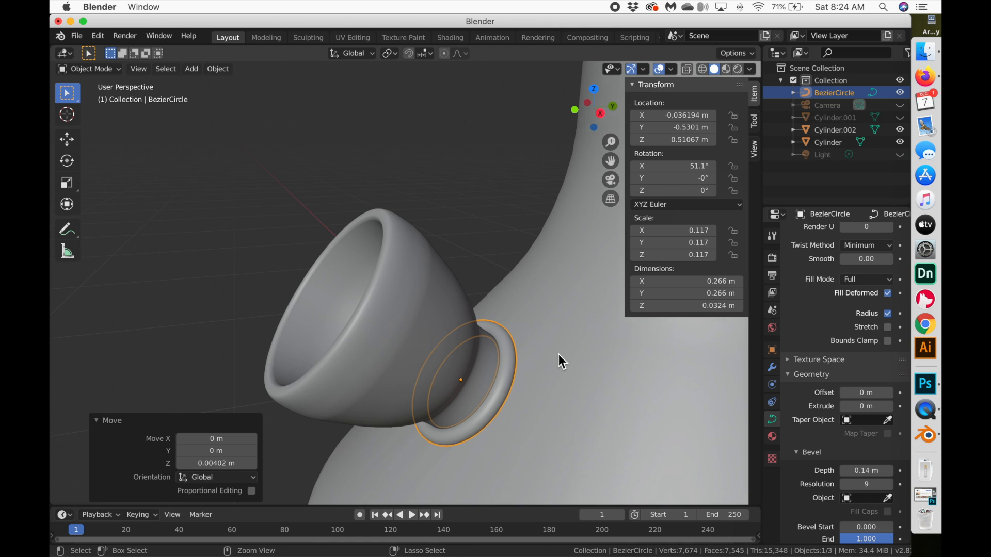
- Add a plane under the pipe as a floor and scale it up to about 9.431
{"action": "scroll", "coordinate": [558, 354], "scroll_direction": "down", "scroll_amount": 5}
{"action": "scroll", "coordinate": [558, 354], "scroll_direction": "down", "scroll_amount": 5, "text": "ctrl"}
{"action": "scroll", "coordinate": [559, 354], "scroll_direction": "down", "scroll_amount": 5}
{"action": "scroll", "coordinate": [559, 354], "scroll_direction": "up", "scroll_amount": 5}
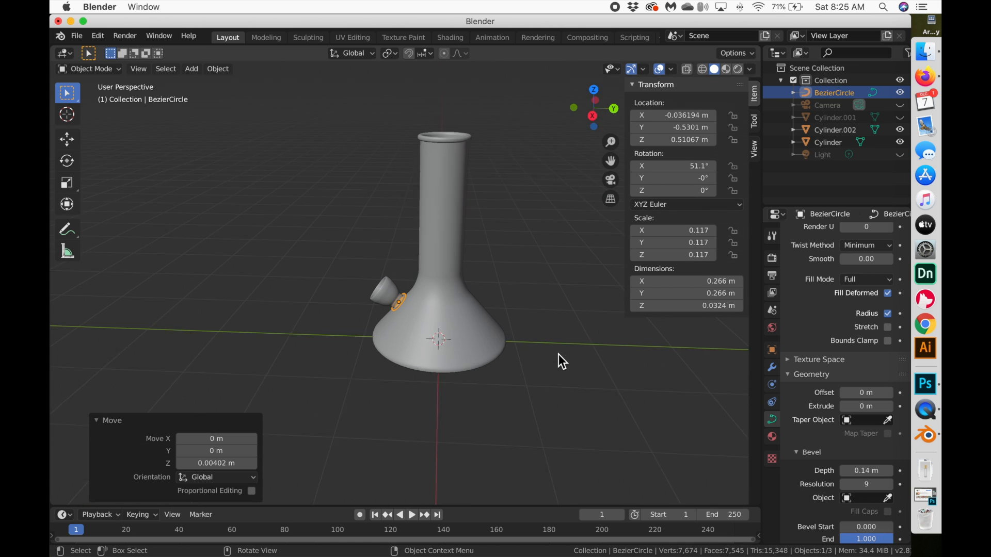
{"action": "left_click", "coordinate": [552, 349]}
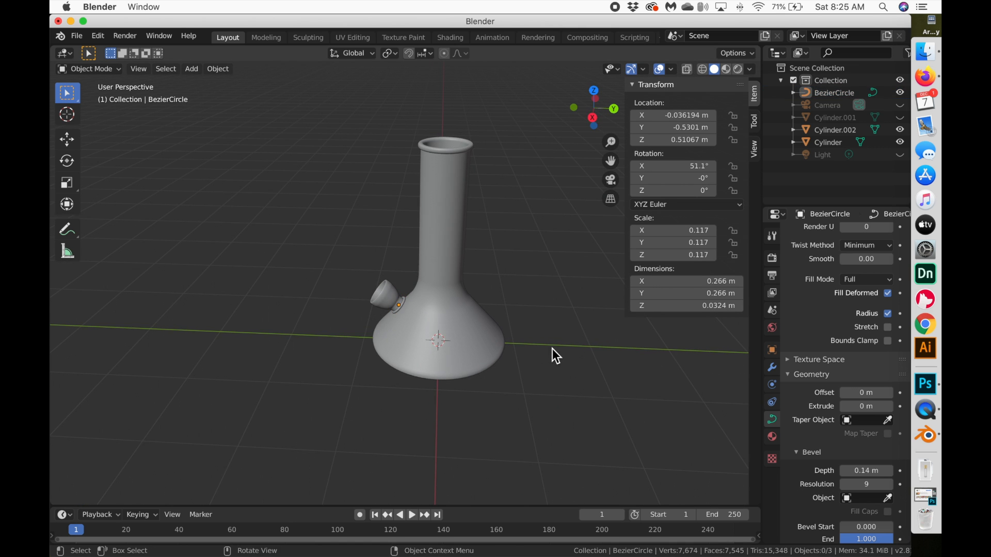
{"action": "key", "text": "shift+a"}
{"action": "mouse_move", "coordinate": [559, 325]}
{"action": "left_click", "coordinate": [638, 321]}
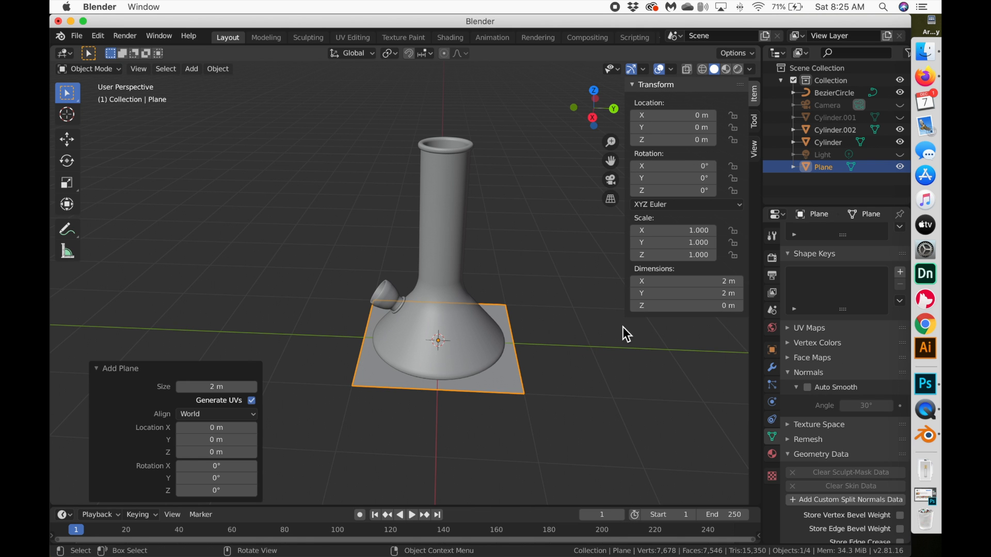
{"action": "key", "text": "s"}
{"action": "left_click", "coordinate": [338, 361]}
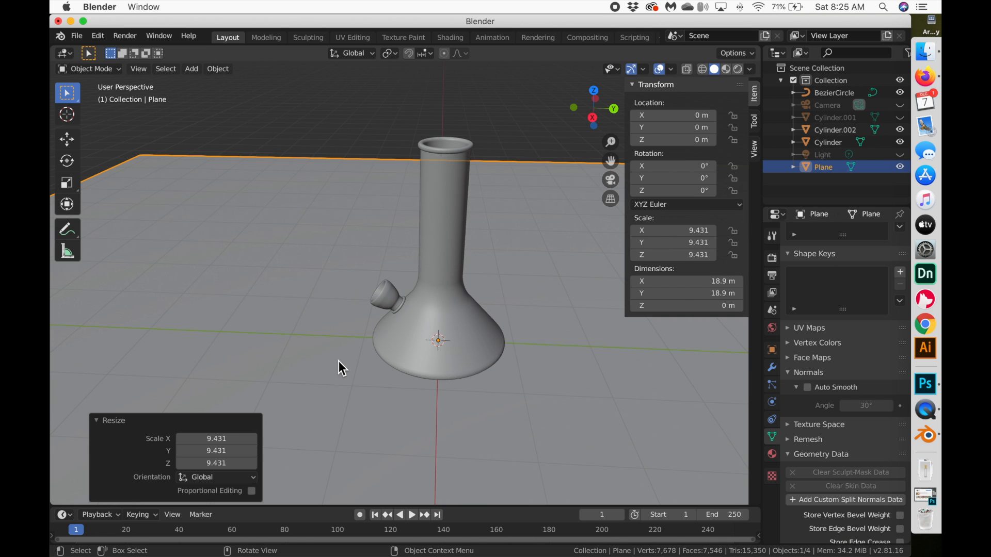
- Unhide the light and set the render engine to Cycles
{"action": "middle_click_drag", "start_coordinate": [362, 309], "coordinate": [347, 287]}
{"action": "left_click", "coordinate": [900, 155]}
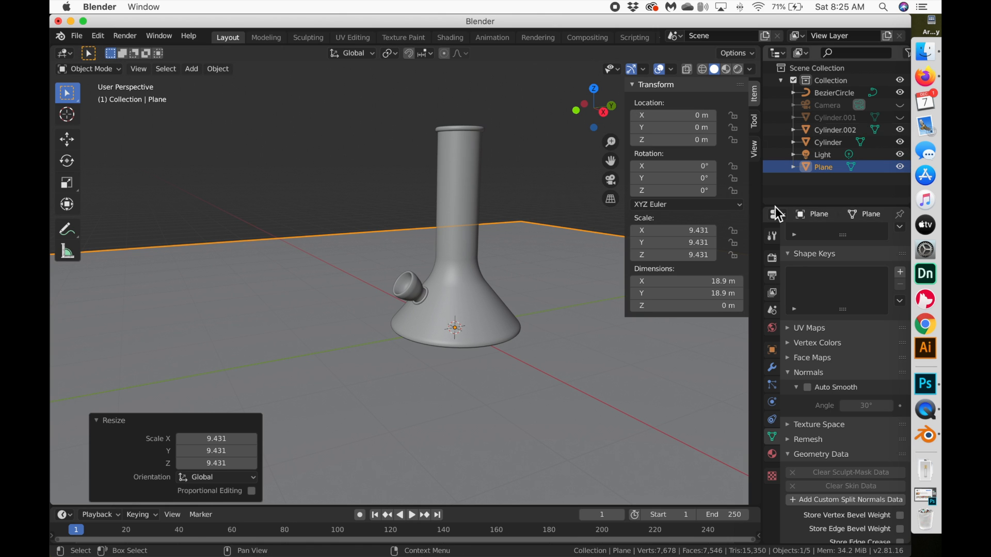
{"action": "left_click", "coordinate": [769, 258]}
{"action": "left_click", "coordinate": [859, 235]}
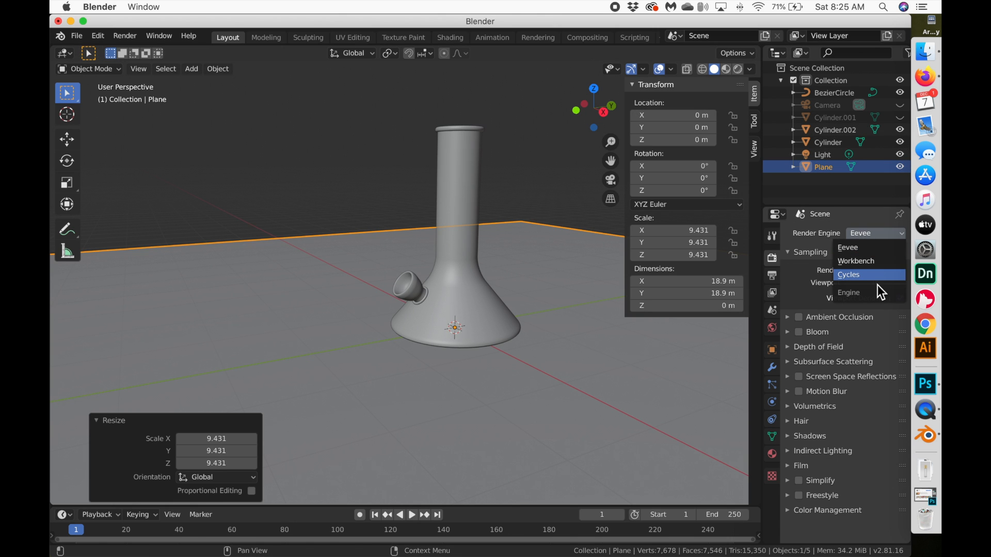
{"action": "left_click", "coordinate": [874, 275]}
- Select the bowl along with the pipe body as active object, and add a new material with transmission 1.000
{"action": "left_click", "coordinate": [463, 321]}
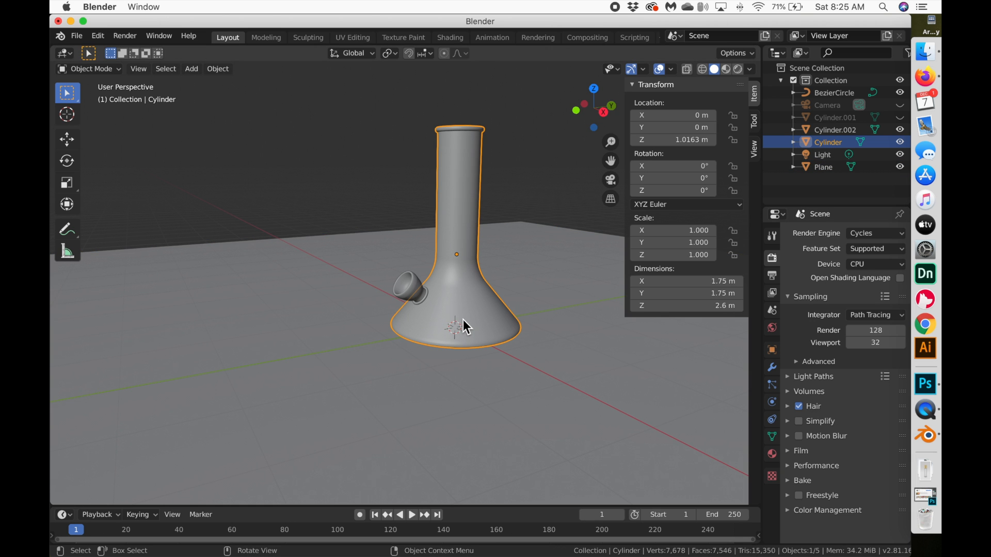
{"action": "left_click_drag", "start_coordinate": [361, 258], "coordinate": [521, 327]}
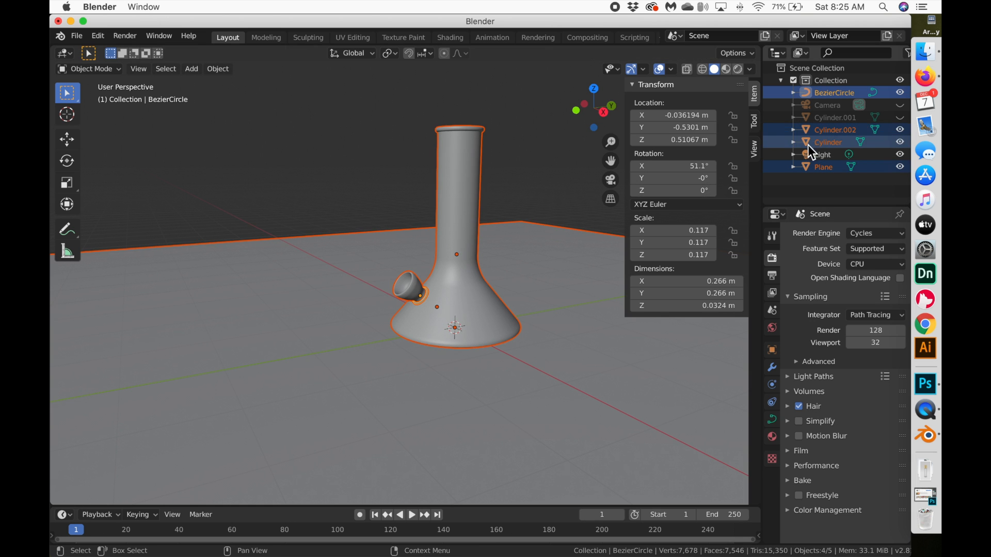
{"action": "left_click", "coordinate": [825, 142]}
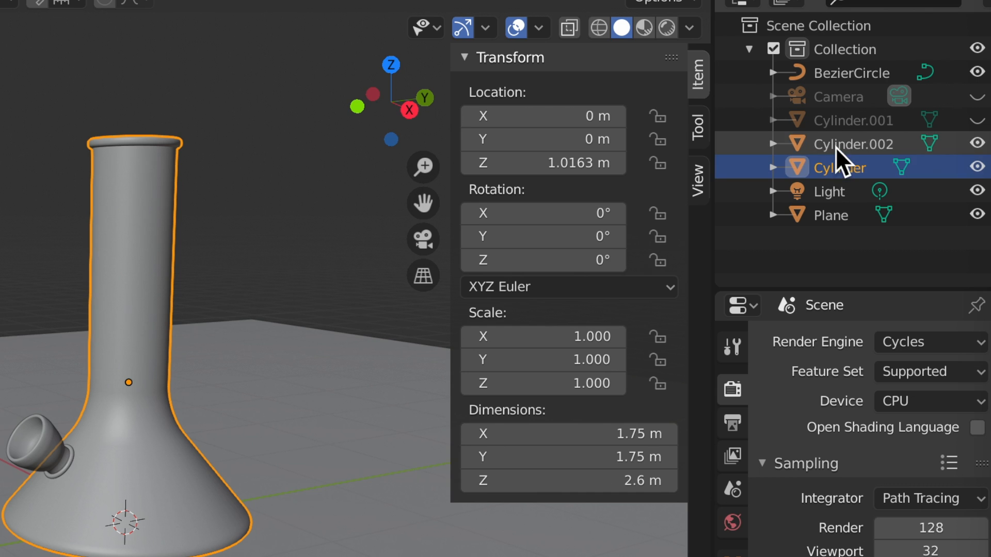
{"action": "left_click", "coordinate": [826, 131], "text": "shift"}
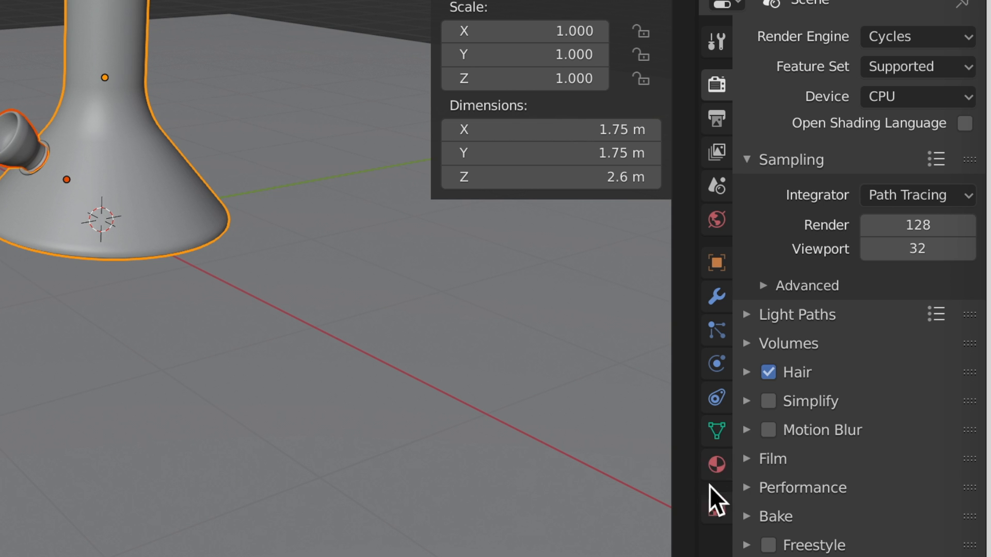
{"action": "left_click", "coordinate": [717, 466]}
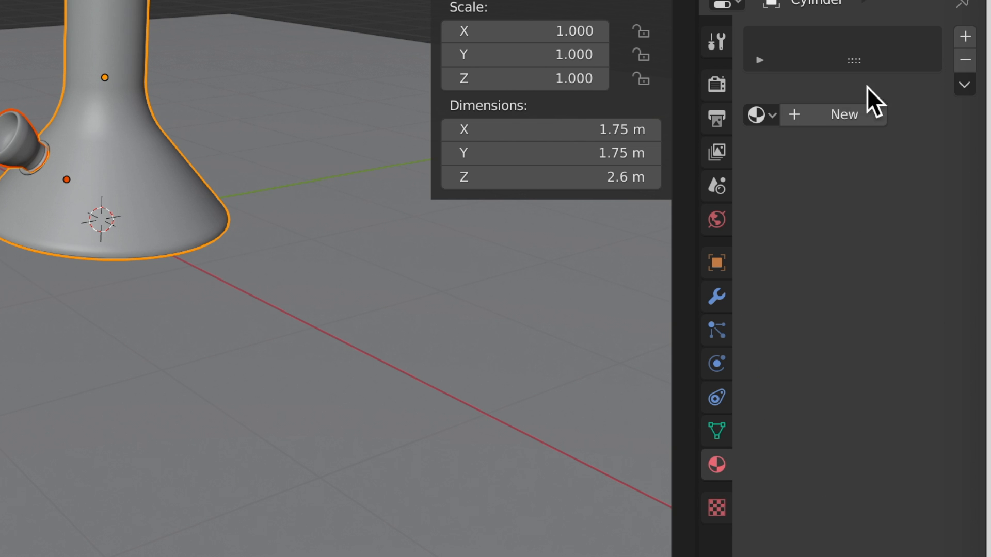
{"action": "left_click", "coordinate": [828, 116]}
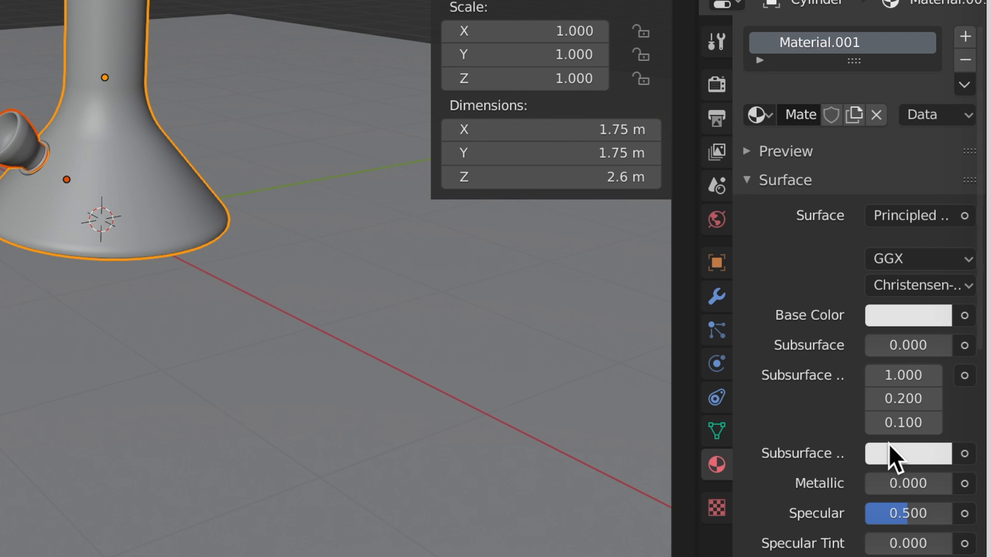
{"action": "scroll", "coordinate": [889, 444], "scroll_direction": "down", "scroll_amount": 10}
{"action": "left_click_drag", "start_coordinate": [878, 278], "coordinate": [953, 279]}
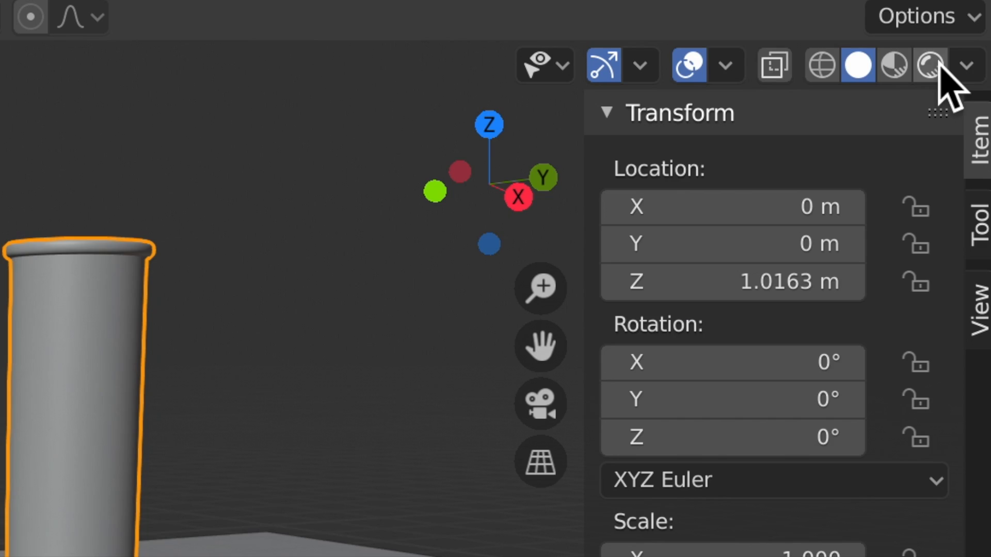
- Switch the viewport to rendered shading and check the glass material on the pipe
{"action": "left_click", "coordinate": [738, 69]}
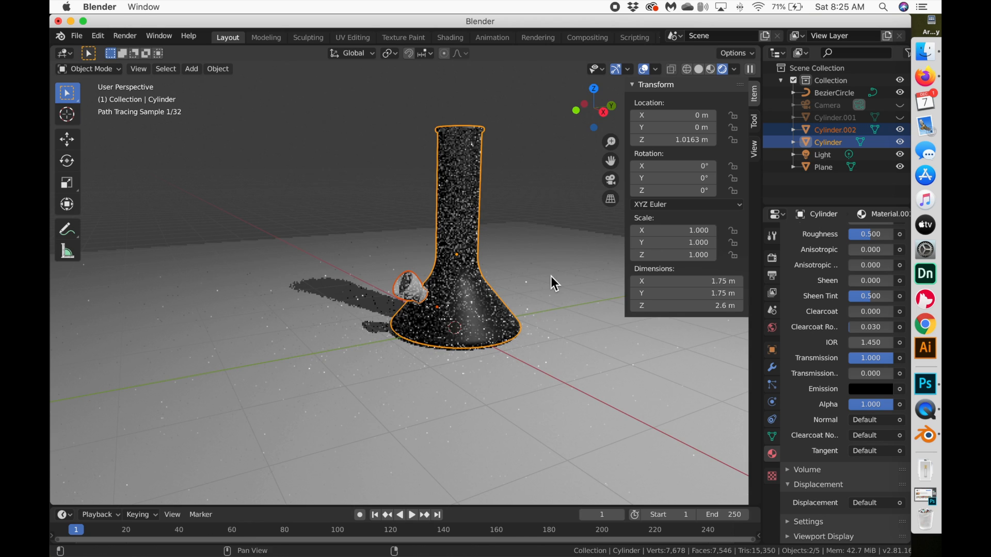
{"action": "scroll", "coordinate": [526, 311], "scroll_direction": "up", "scroll_amount": 5}
{"action": "scroll", "coordinate": [526, 311], "scroll_direction": "down", "scroll_amount": 5}
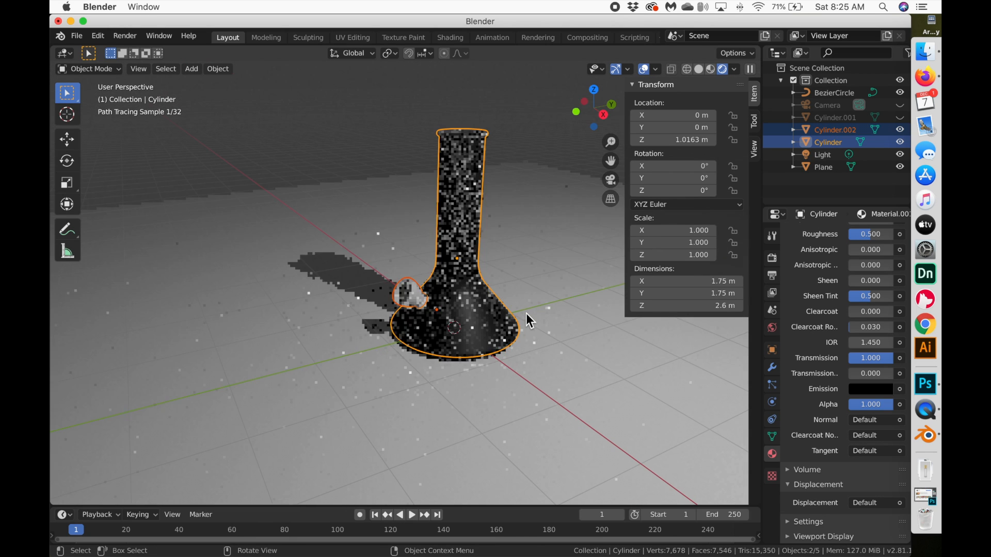
- Select only the bowl with its stem and assign it the pipe's existing glass material, Material.001
{"action": "left_click", "coordinate": [340, 275]}
{"action": "left_click", "coordinate": [407, 294]}
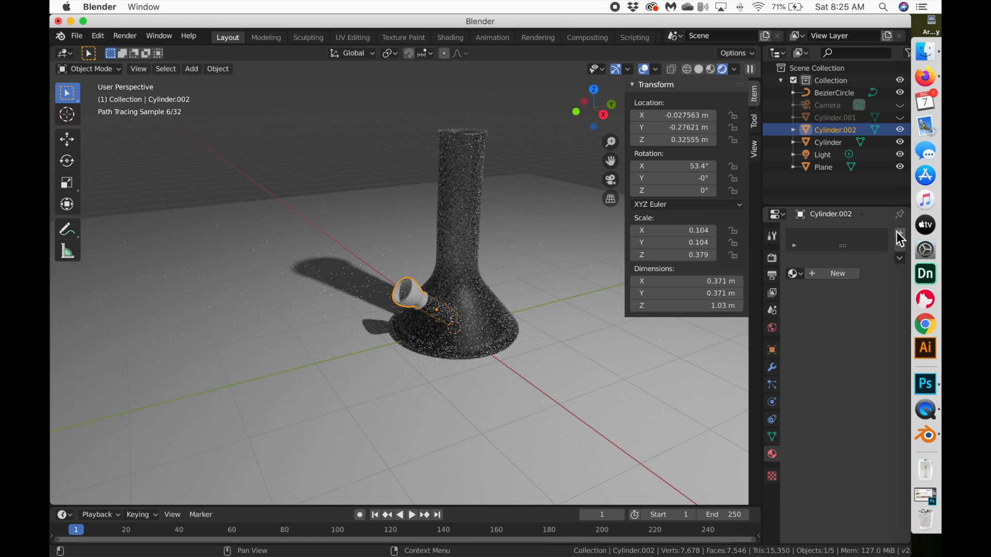
{"action": "left_click", "coordinate": [829, 275]}
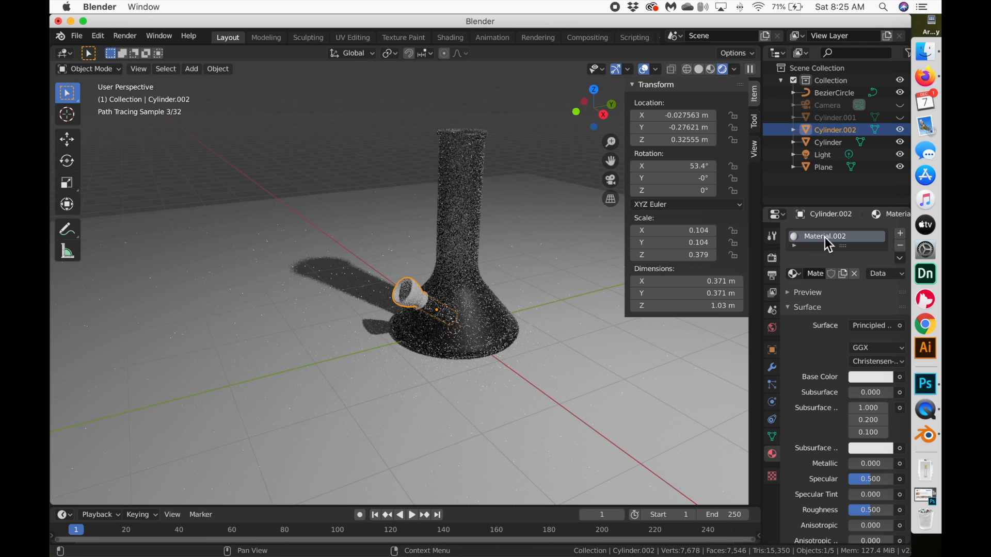
{"action": "left_click_drag", "start_coordinate": [834, 245], "coordinate": [838, 279]}
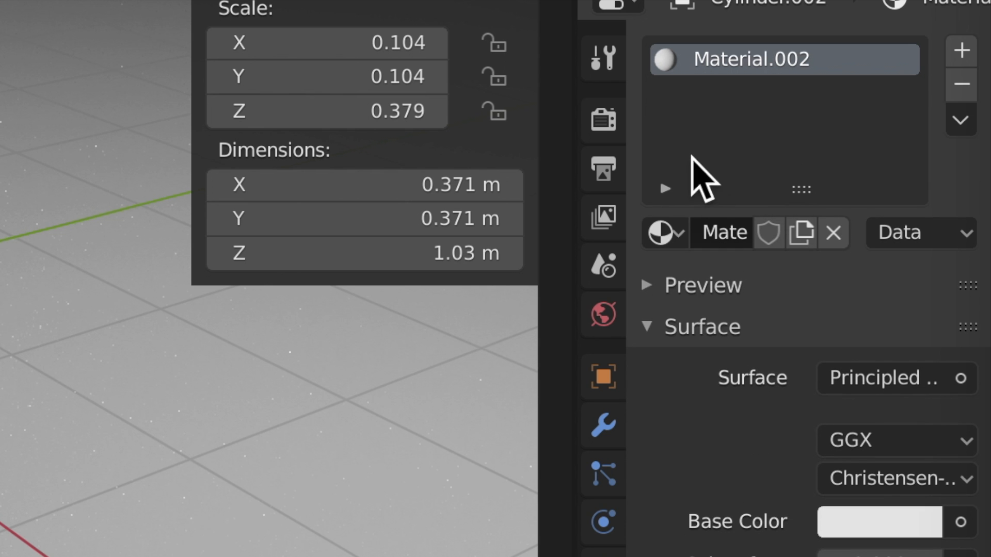
{"action": "scroll", "coordinate": [803, 282], "scroll_direction": "down", "scroll_amount": 1}
{"action": "left_click", "coordinate": [697, 215]}
{"action": "left_click", "coordinate": [679, 228]}
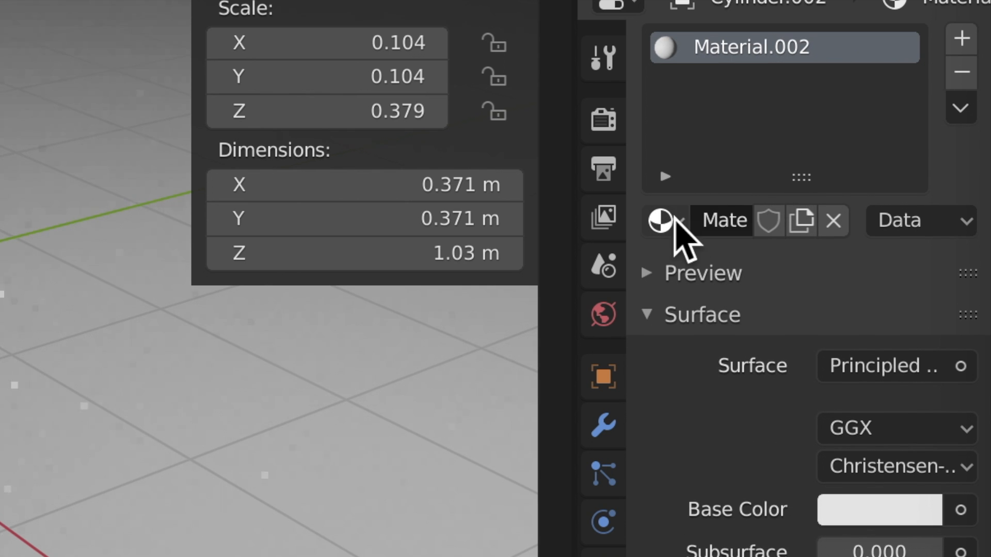
{"action": "left_click", "coordinate": [679, 228]}
{"action": "left_click", "coordinate": [535, 307]}
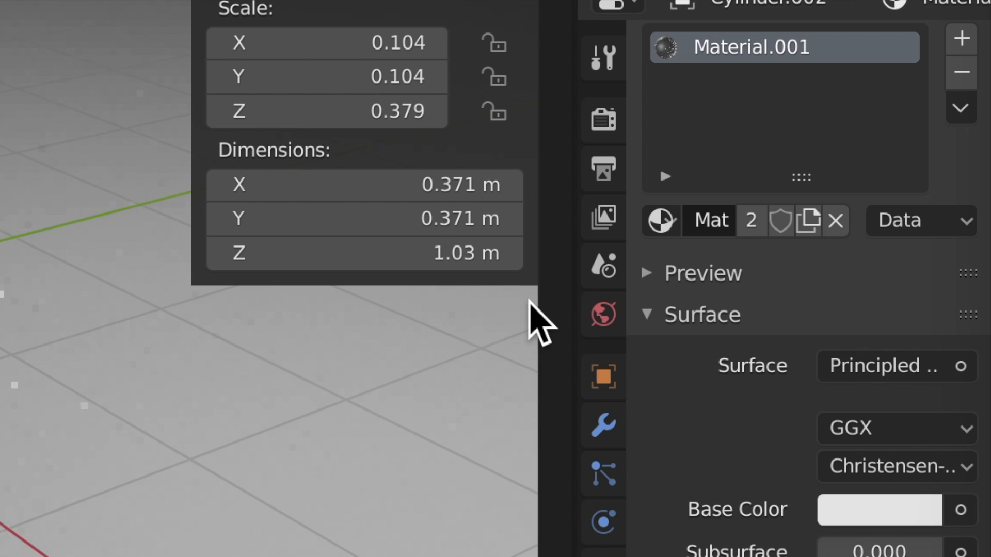
{"action": "scroll", "coordinate": [500, 406], "scroll_direction": "left", "scroll_amount": 3}
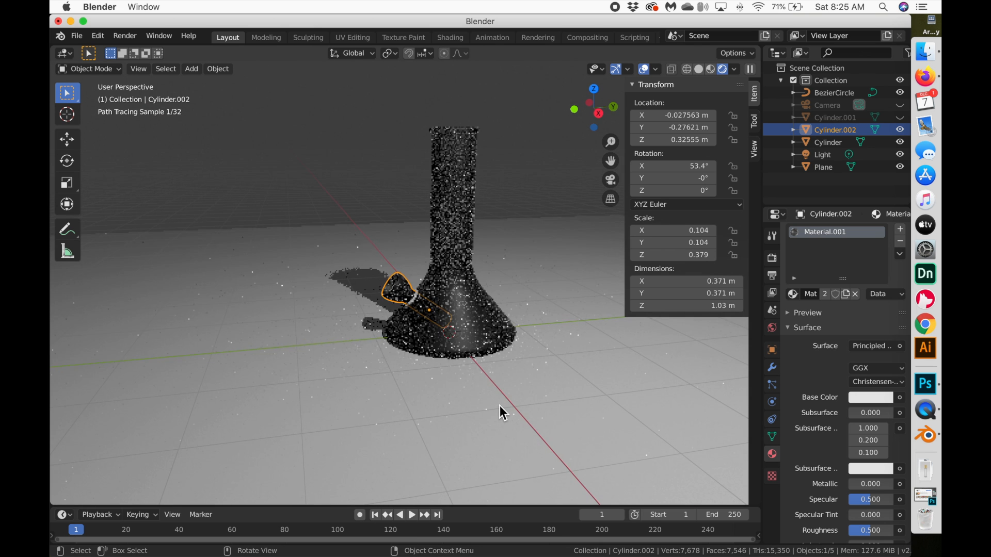
{"action": "scroll", "coordinate": [499, 406], "scroll_direction": "left", "scroll_amount": 5}
- Set the roughness of the pipe body's glass material to 0.000
{"action": "left_click", "coordinate": [592, 385]}
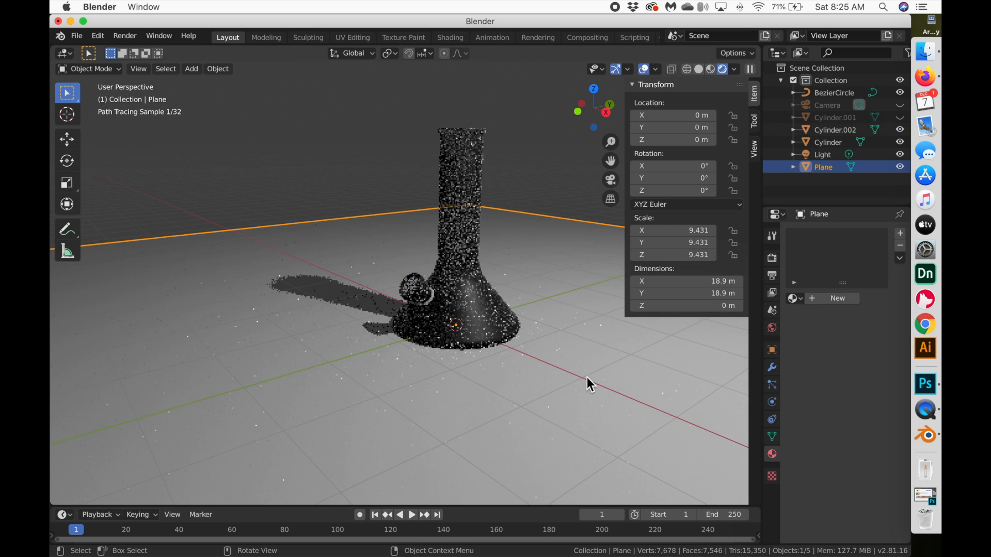
{"action": "left_click", "coordinate": [493, 318]}
{"action": "scroll", "coordinate": [828, 462], "scroll_direction": "down", "scroll_amount": 2}
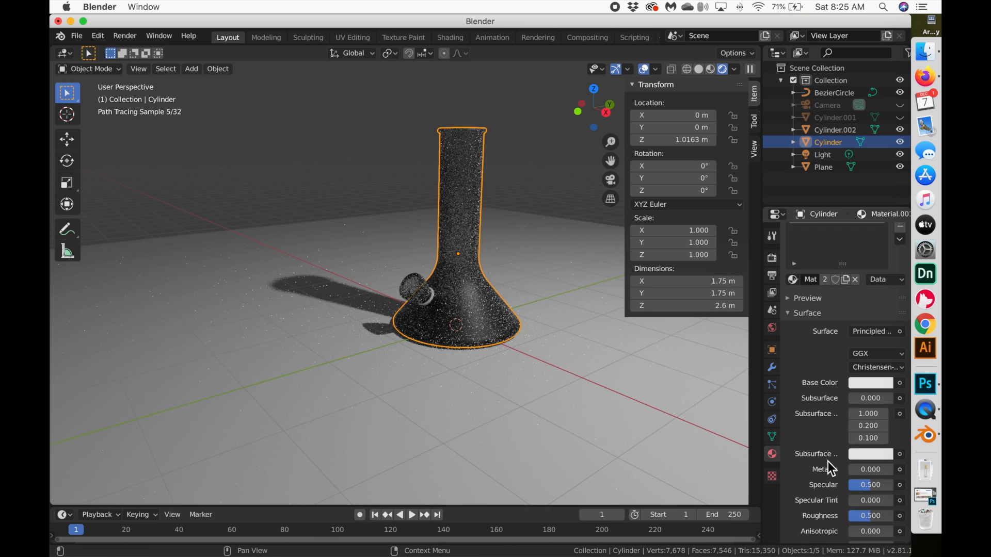
{"action": "left_click_drag", "start_coordinate": [872, 514], "coordinate": [842, 511]}
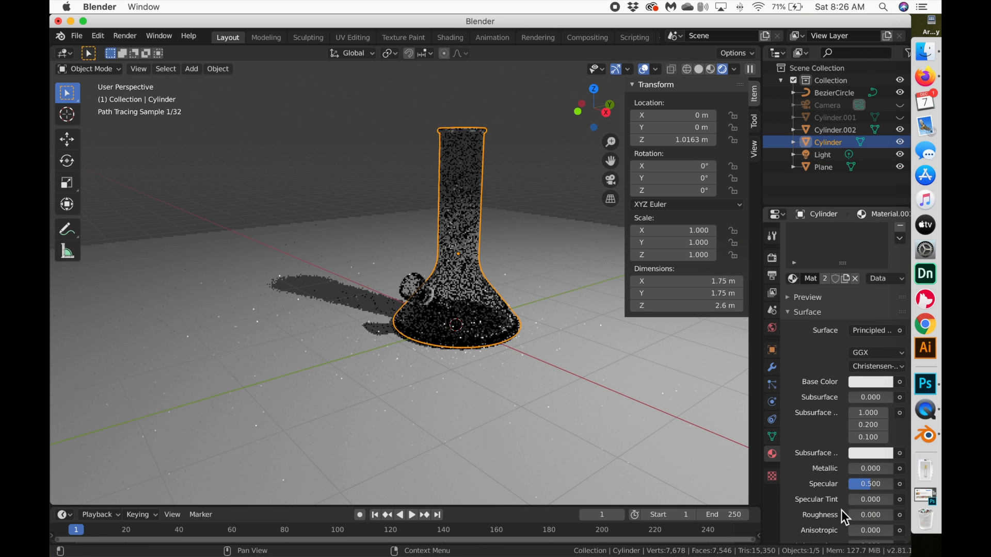
{"action": "scroll", "coordinate": [574, 312], "scroll_direction": "down", "scroll_amount": 5}
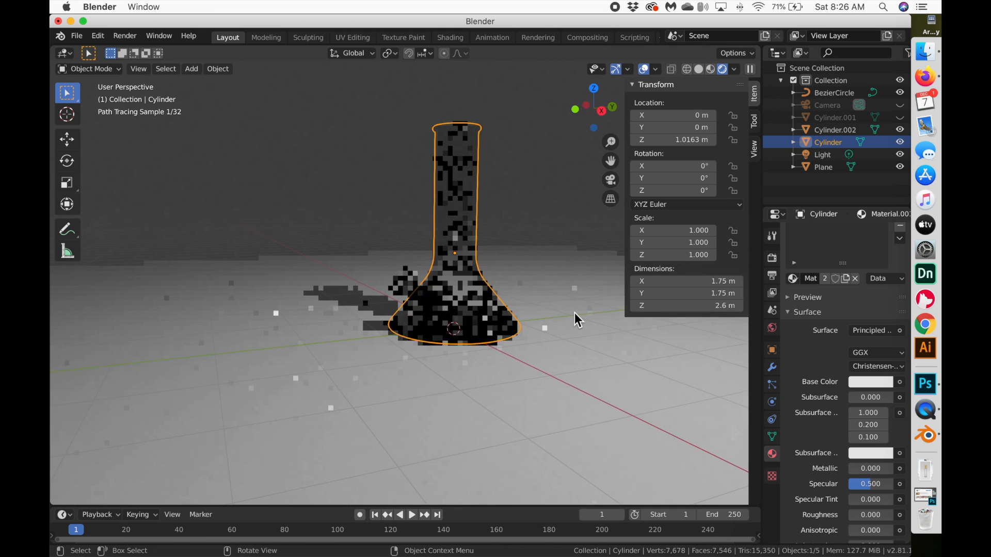
{"action": "scroll", "coordinate": [574, 317], "scroll_direction": "up", "scroll_amount": 5}
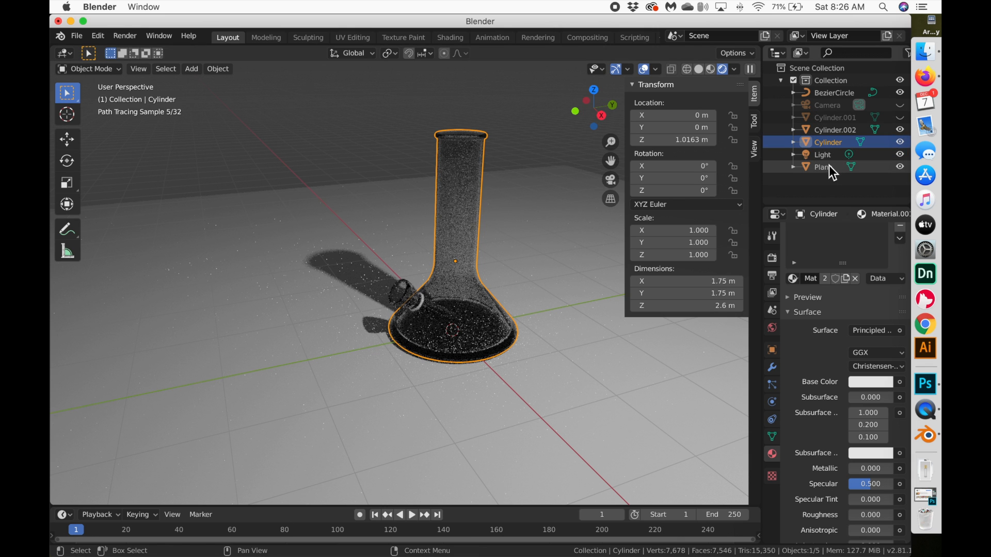
- Select the ring at the stem joint and add a new material to it
{"action": "left_click", "coordinate": [827, 88]}
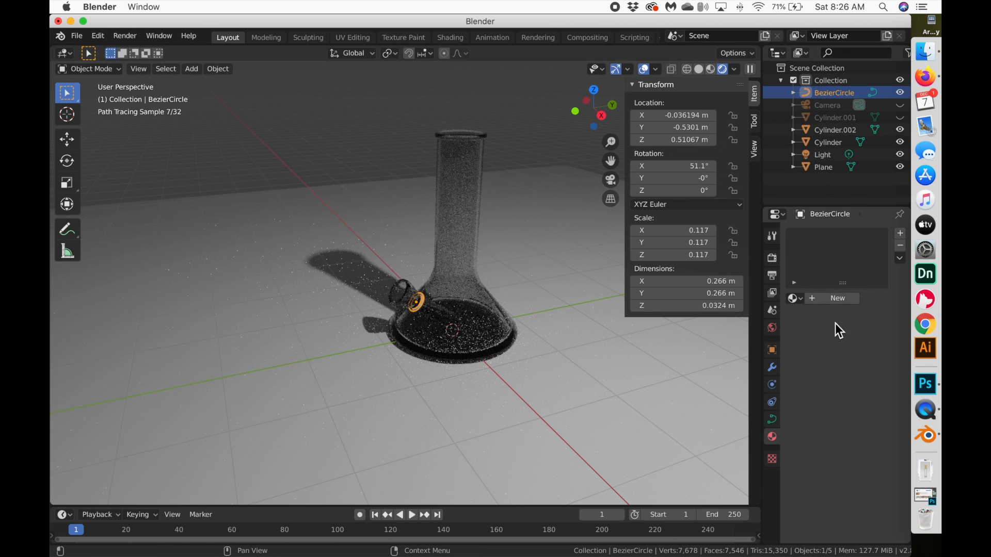
{"action": "left_click", "coordinate": [828, 299]}
{"action": "left_click", "coordinate": [871, 402]}
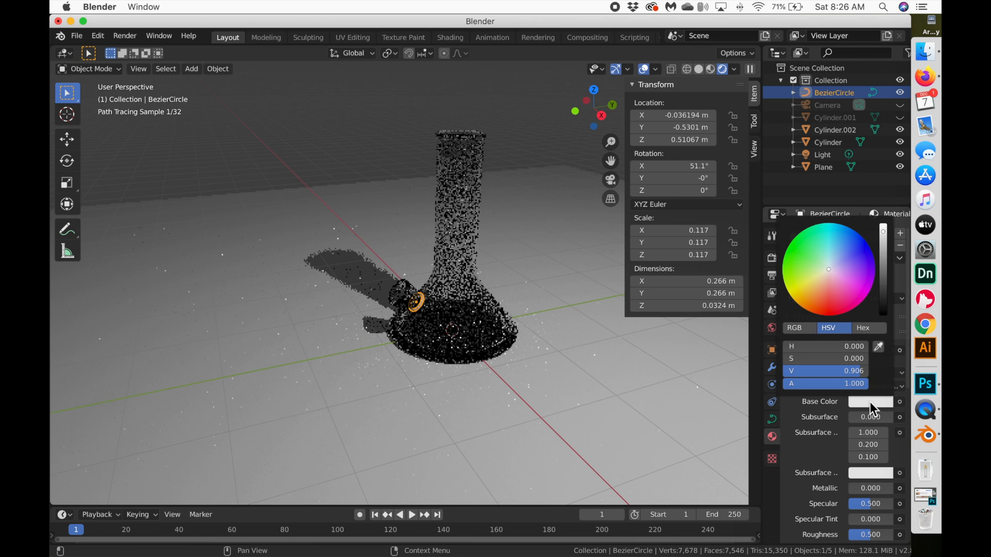
{"action": "left_click", "coordinate": [655, 335]}
- Add an ico sphere mesh to the scene
{"action": "middle_click_drag", "start_coordinate": [634, 333], "coordinate": [575, 326]}
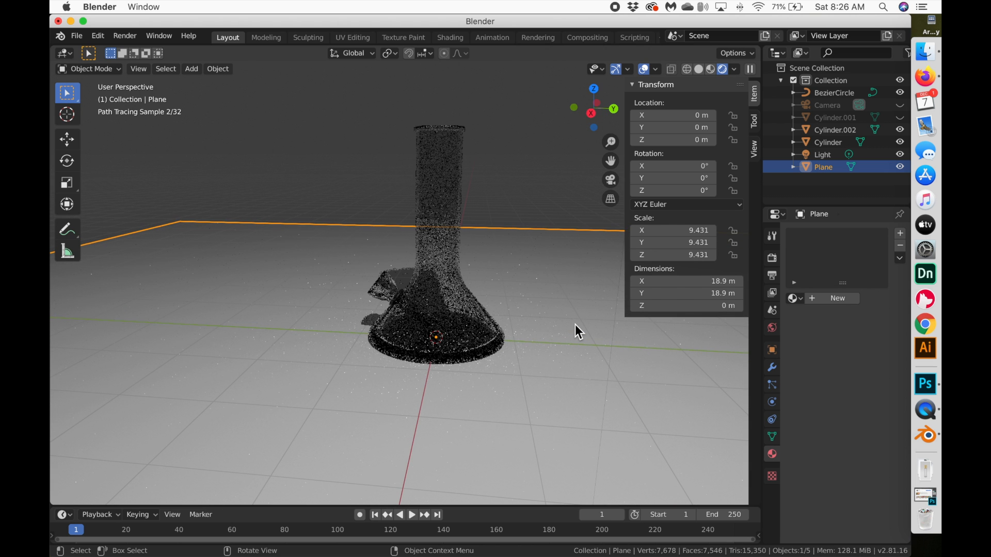
{"action": "scroll", "coordinate": [575, 324], "scroll_direction": "left", "scroll_amount": 10}
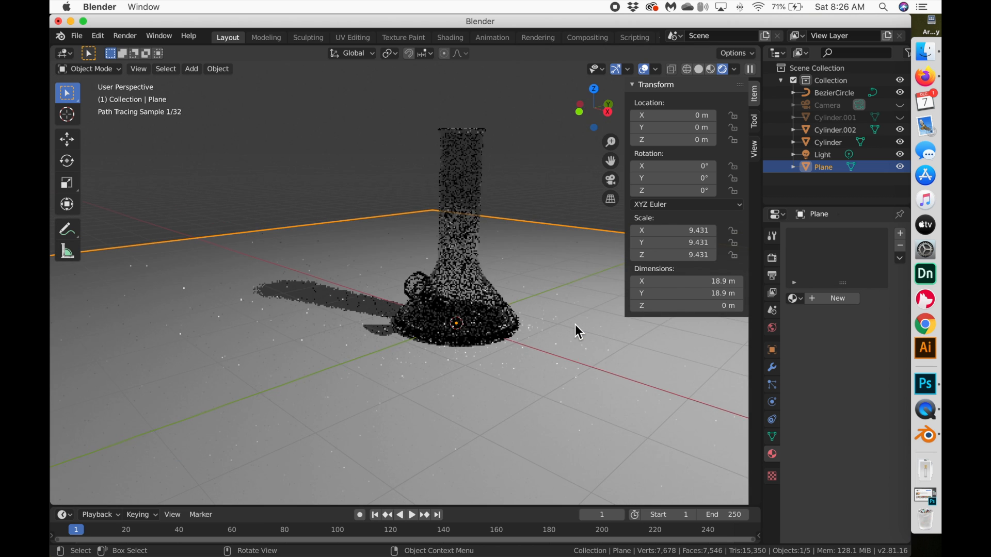
{"action": "scroll", "coordinate": [575, 325], "scroll_direction": "up", "scroll_amount": 5}
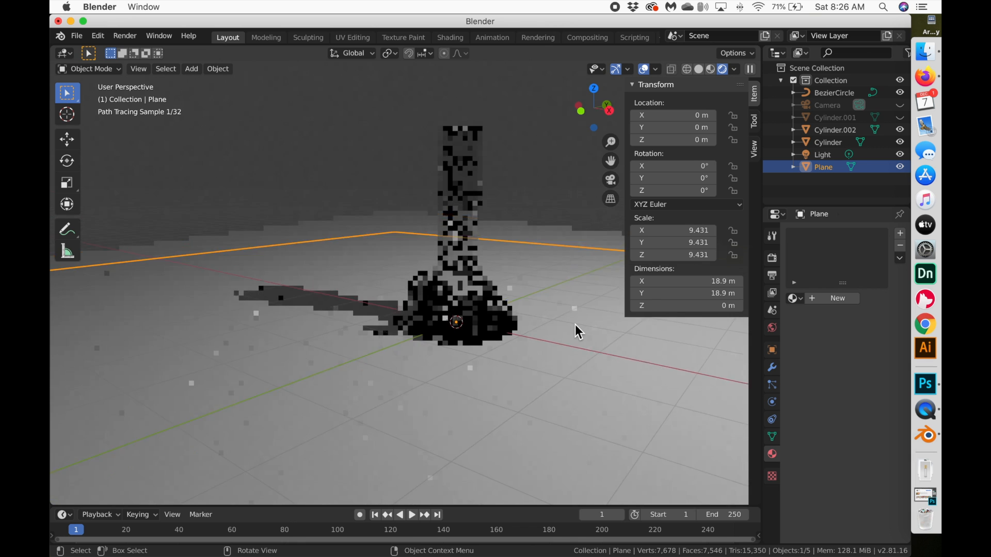
{"action": "scroll", "coordinate": [576, 326], "scroll_direction": "down", "scroll_amount": 5}
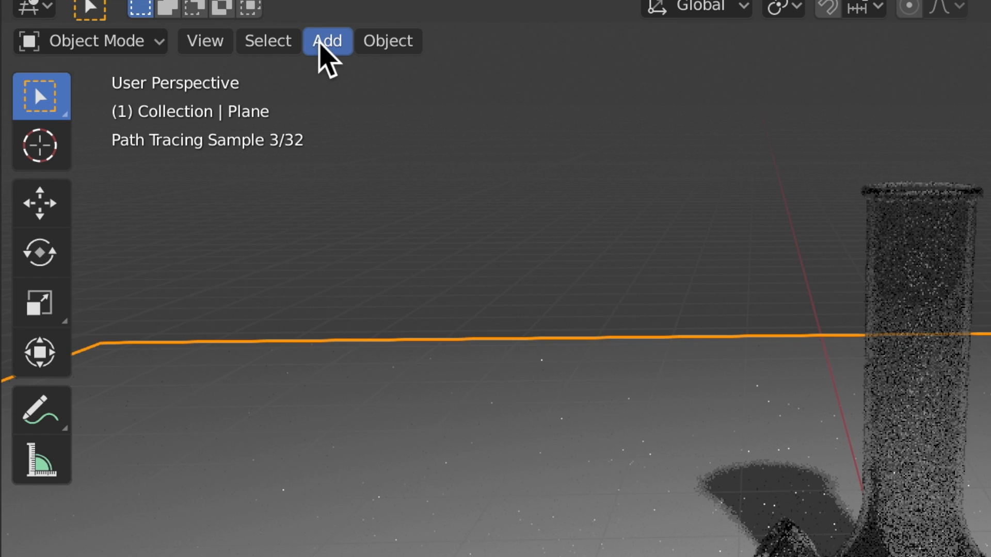
{"action": "left_click", "coordinate": [319, 42]}
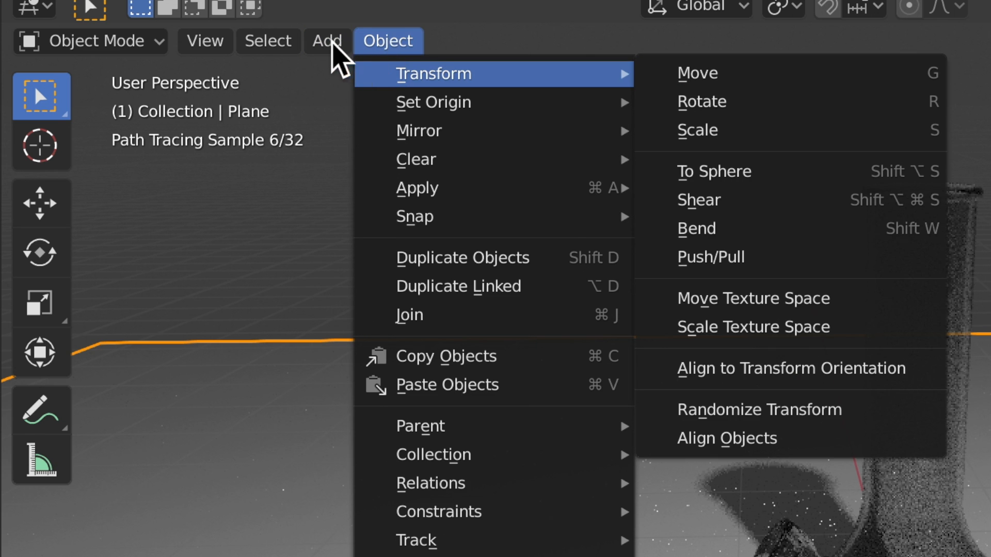
{"action": "mouse_move", "coordinate": [331, 46]}
{"action": "mouse_move", "coordinate": [516, 75]}
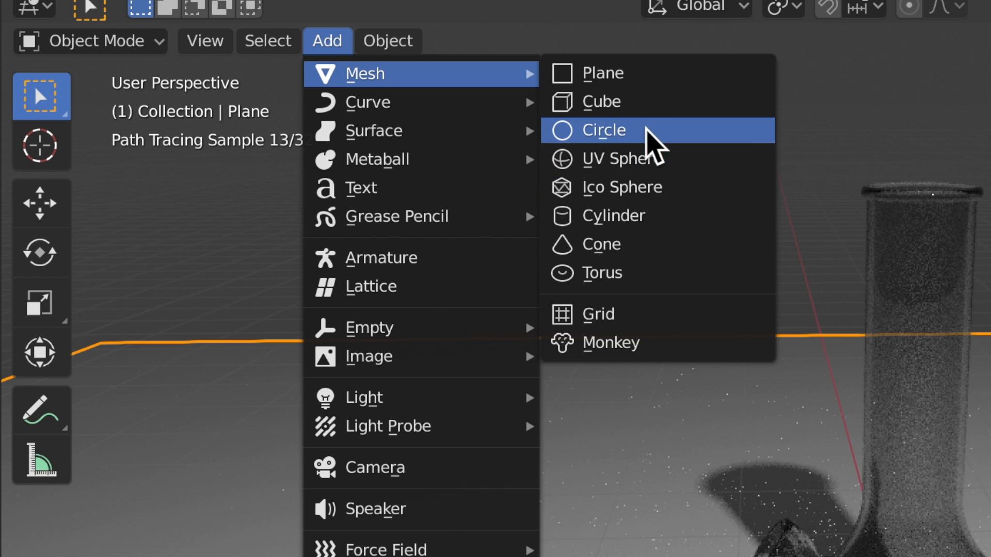
{"action": "left_click", "coordinate": [657, 187]}
- Move the ico sphere beside the pipe and raise it above the floor, to about X -0.198, Y -2.066, Z 1.255 m
{"action": "key", "text": "g"}
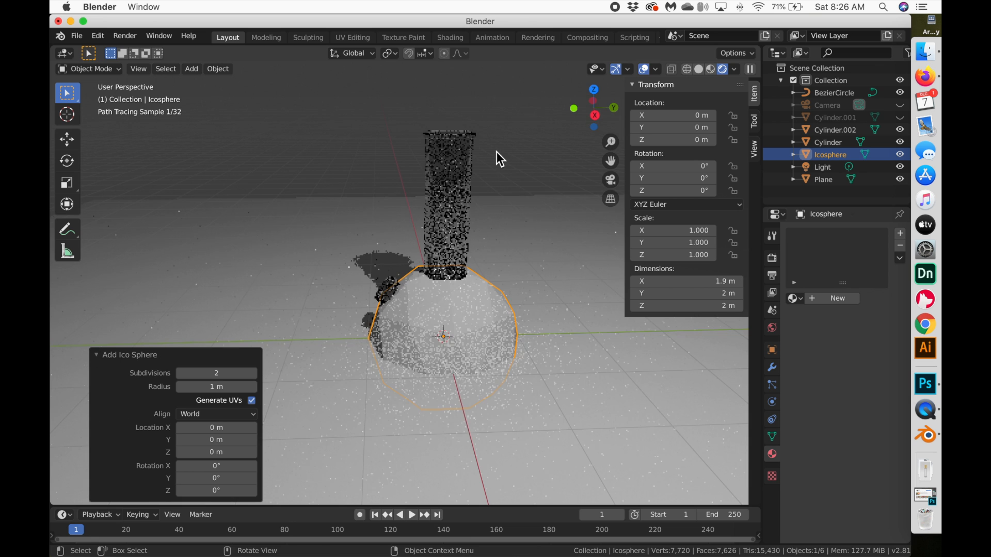
{"action": "left_click", "coordinate": [342, 135]}
{"action": "key", "text": "g"}
{"action": "key", "text": "z"}
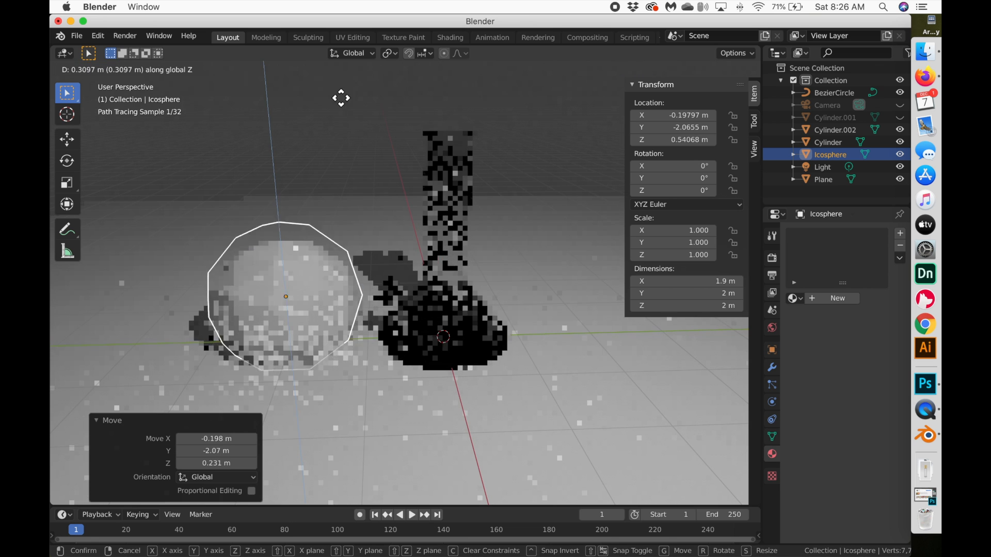
{"action": "left_click", "coordinate": [333, 499]}
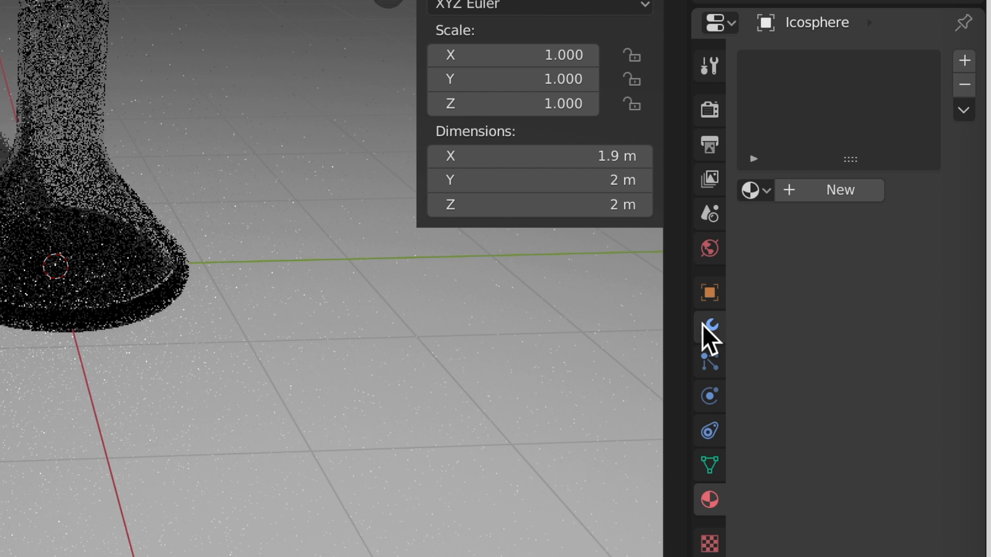
- Smooth the ico sphere with a Subdivision Surface modifier at 5 render and 4 viewport subdivisions, and apply it
{"action": "left_click", "coordinate": [772, 367]}
{"action": "left_click", "coordinate": [836, 60]}
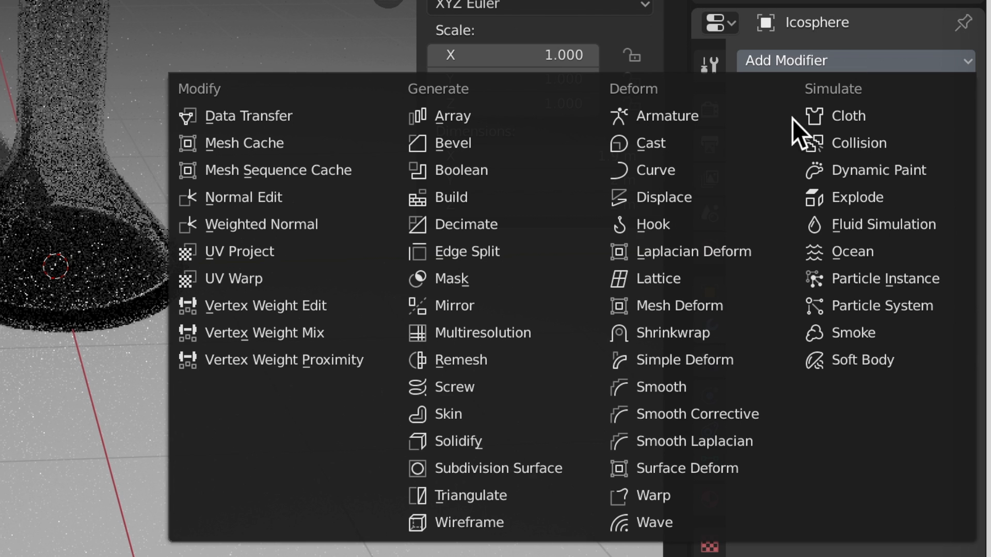
{"action": "left_click", "coordinate": [481, 469]}
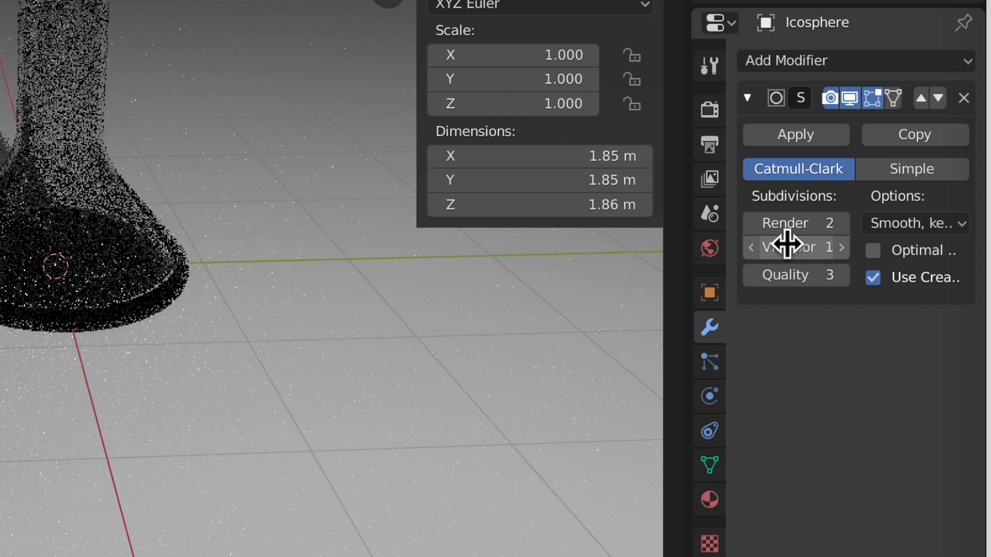
{"action": "left_click_drag", "start_coordinate": [787, 246], "coordinate": [878, 222]}
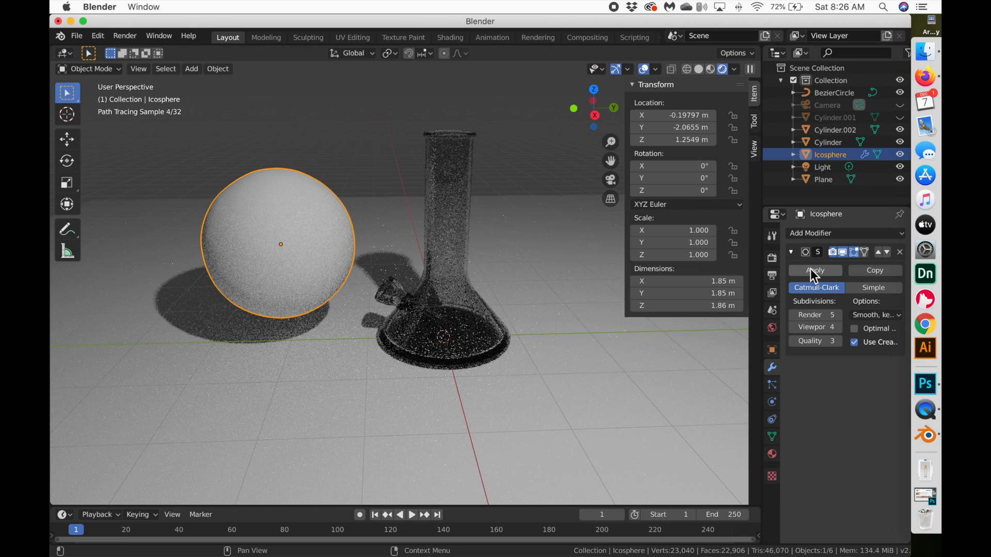
{"action": "left_click", "coordinate": [793, 134]}
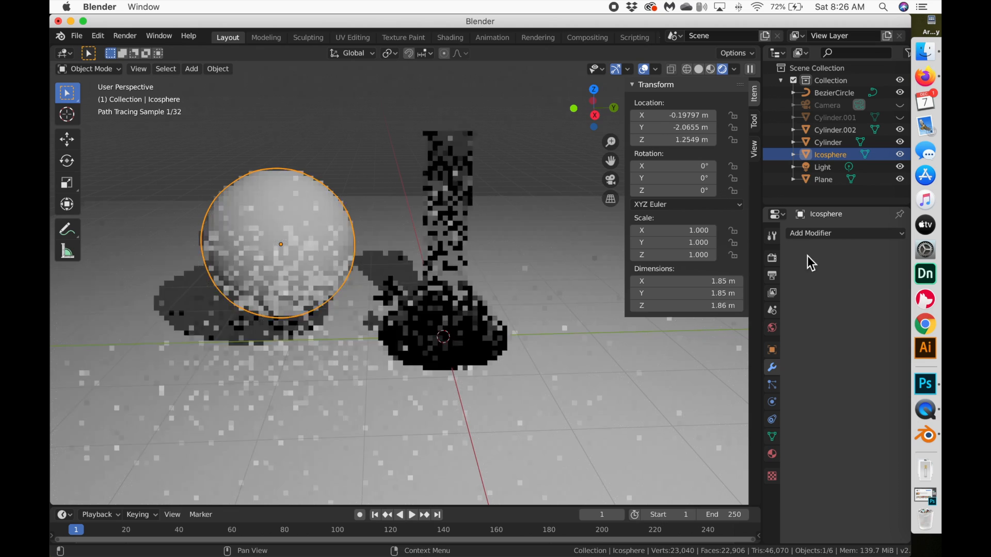
- Add a Displace modifier to the sphere with a new texture, and set the texture type to Voronoi
{"action": "left_click", "coordinate": [824, 46]}
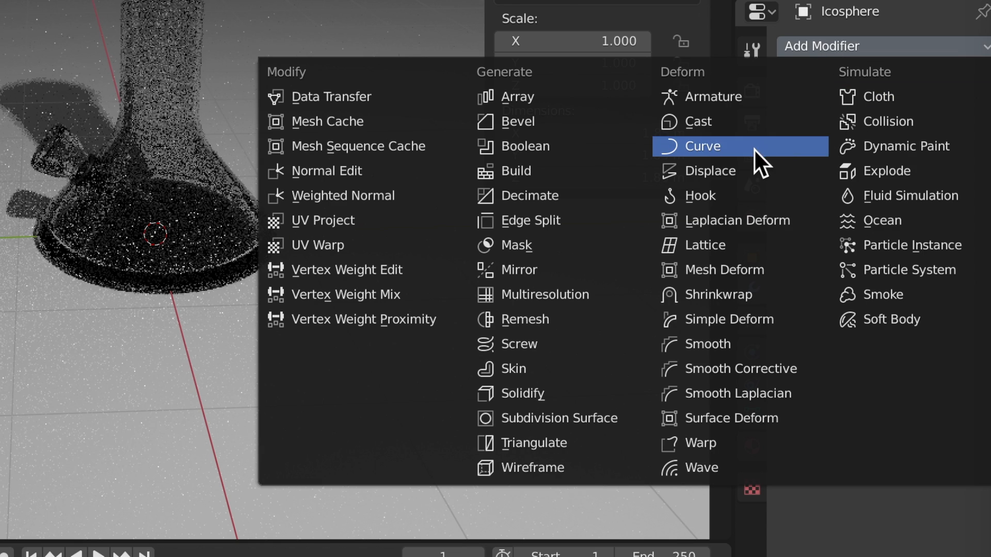
{"action": "left_click", "coordinate": [750, 170]}
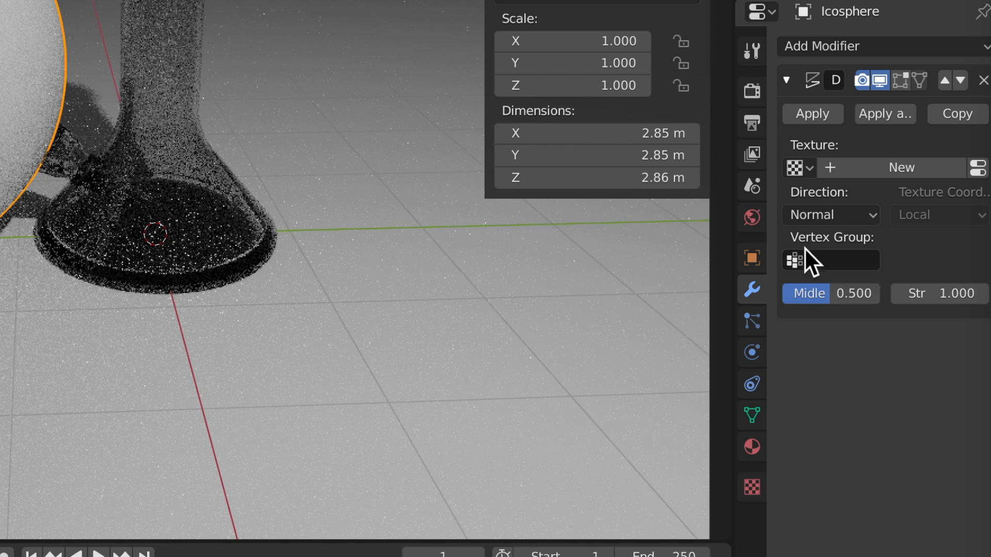
{"action": "left_click", "coordinate": [864, 175]}
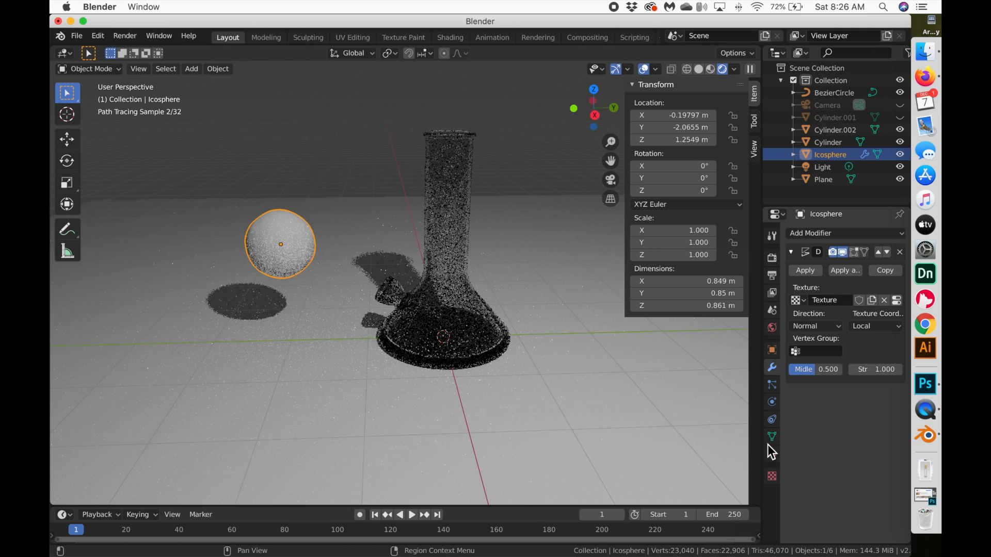
{"action": "left_click", "coordinate": [772, 475]}
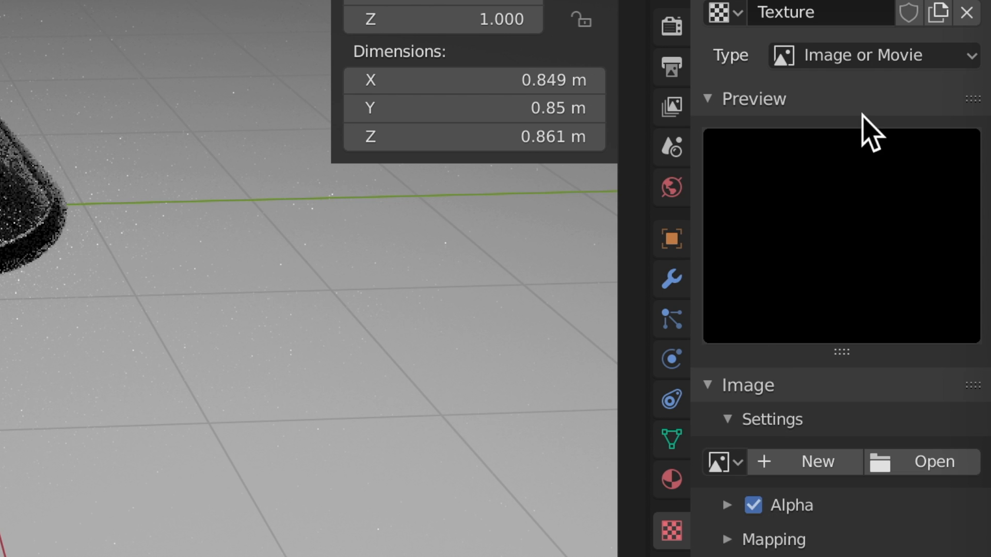
{"action": "left_click", "coordinate": [860, 57]}
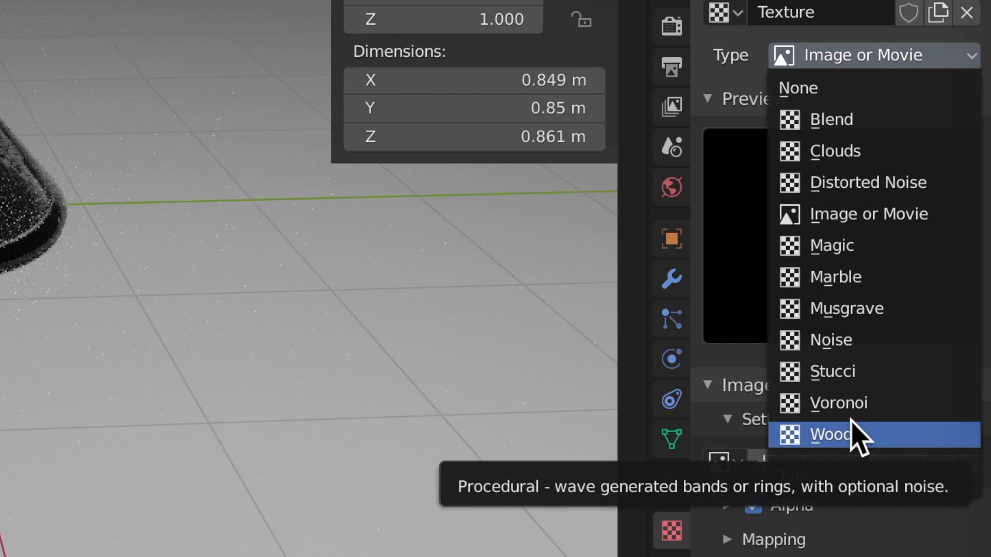
{"action": "left_click", "coordinate": [886, 404]}
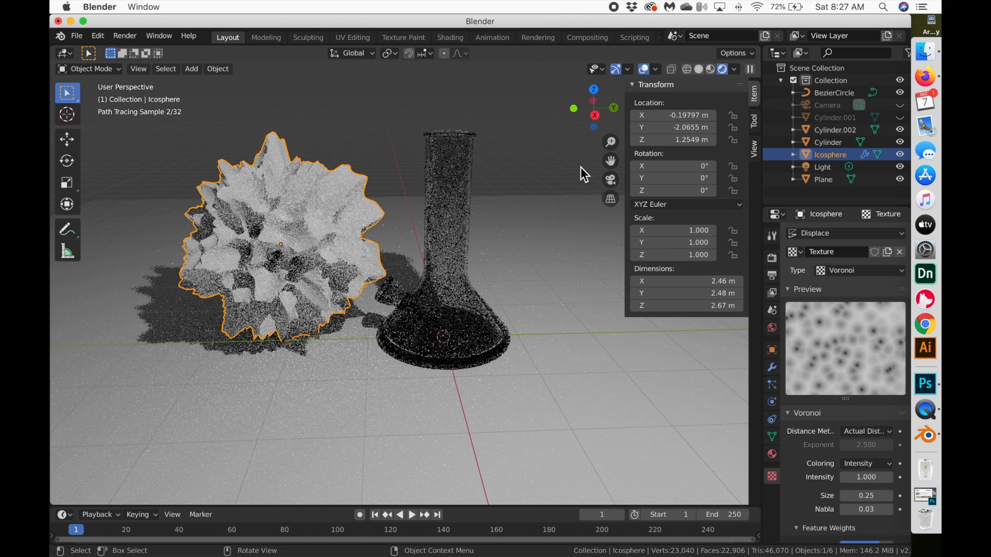
- Scale the displaced sphere down uniformly to about 0.154
{"action": "key", "text": "s"}
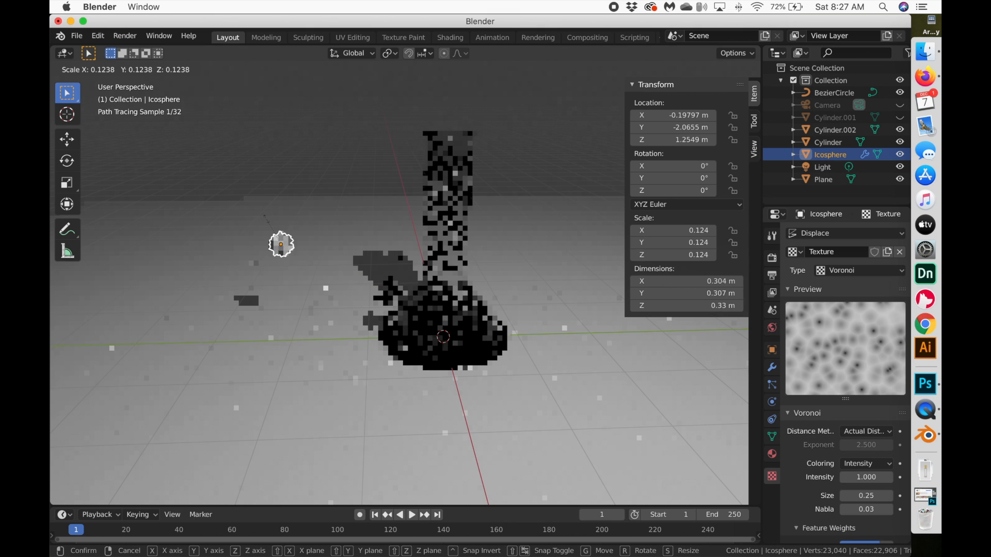
{"action": "left_click", "coordinate": [262, 208]}
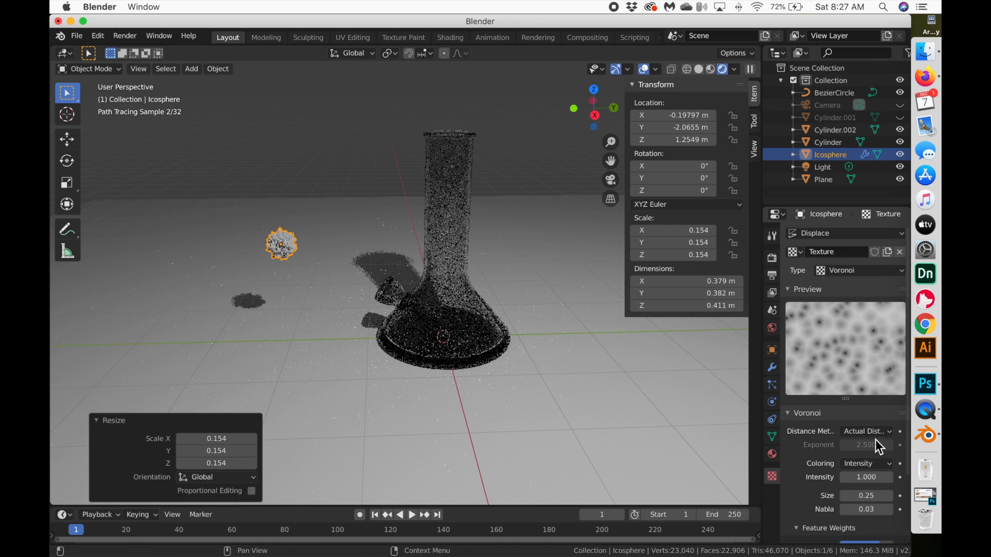
{"action": "scroll", "coordinate": [318, 252], "scroll_direction": "up", "scroll_amount": 5}
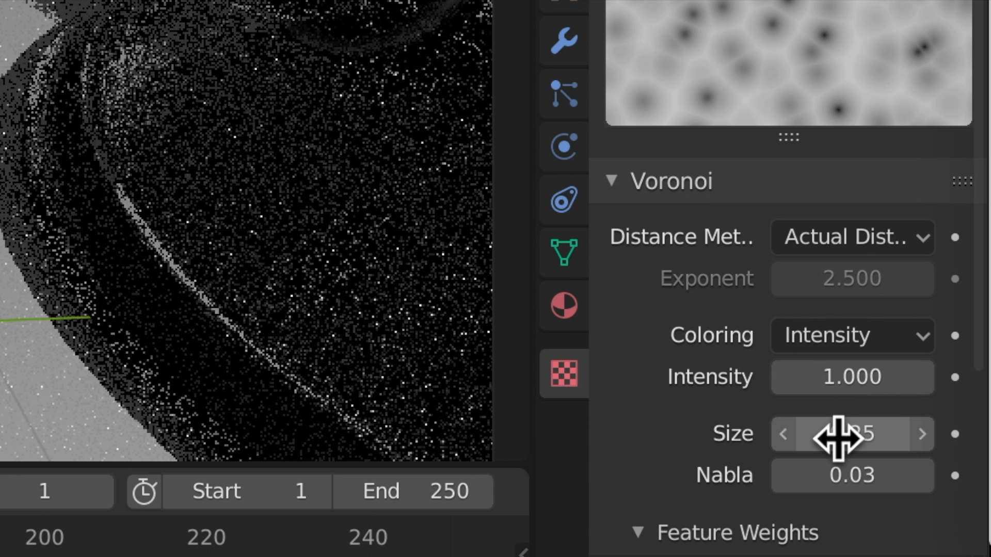
- Increase the size of the displacement's Voronoi texture and give the nugget's material a dark green base color
{"action": "left_click_drag", "start_coordinate": [861, 496], "coordinate": [882, 496]}
{"action": "left_click_drag", "start_coordinate": [853, 434], "coordinate": [918, 439]}
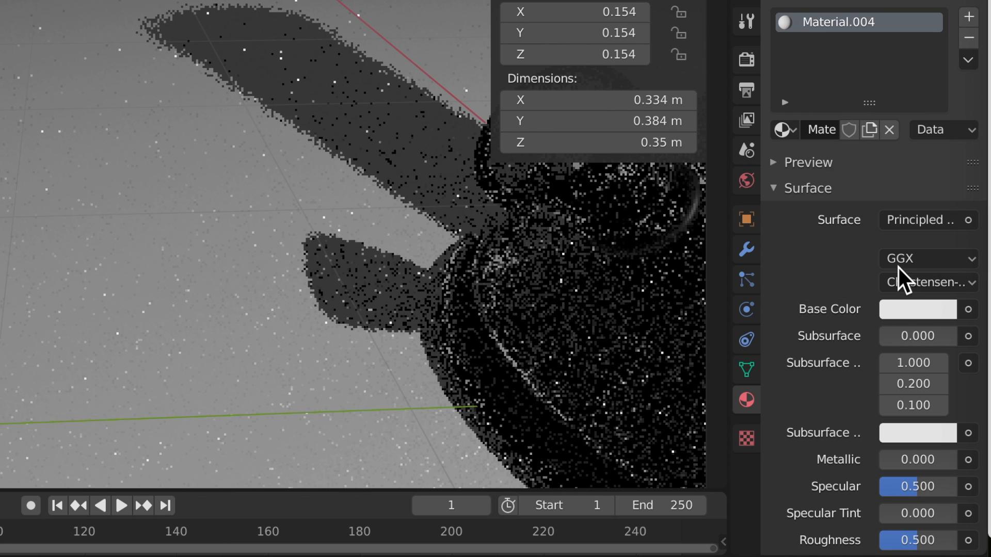
{"action": "left_click", "coordinate": [900, 299]}
{"action": "left_click_drag", "start_coordinate": [786, 55], "coordinate": [788, 53]}
{"action": "left_click_drag", "start_coordinate": [883, 232], "coordinate": [884, 275]}
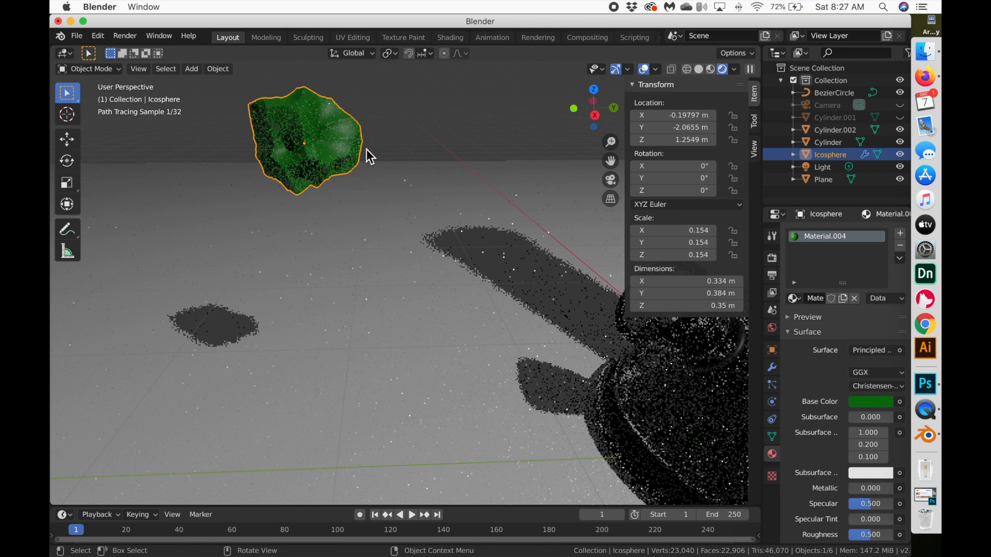
- Apply the nugget's Displace modifier and add a second Displace modifier with a new Voronoi texture
{"action": "left_click", "coordinate": [773, 368]}
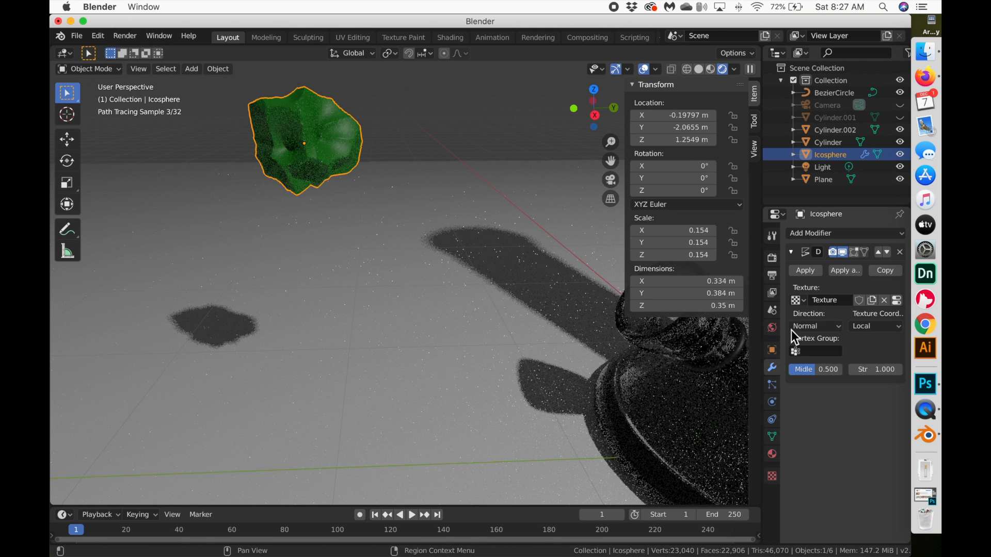
{"action": "left_click", "coordinate": [805, 270]}
{"action": "left_click", "coordinate": [816, 233]}
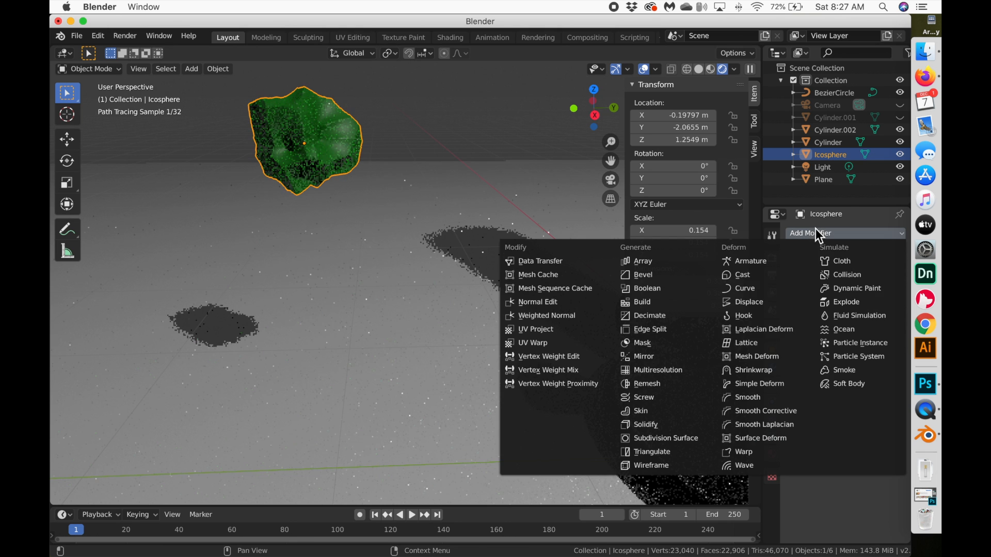
{"action": "left_click", "coordinate": [749, 302]}
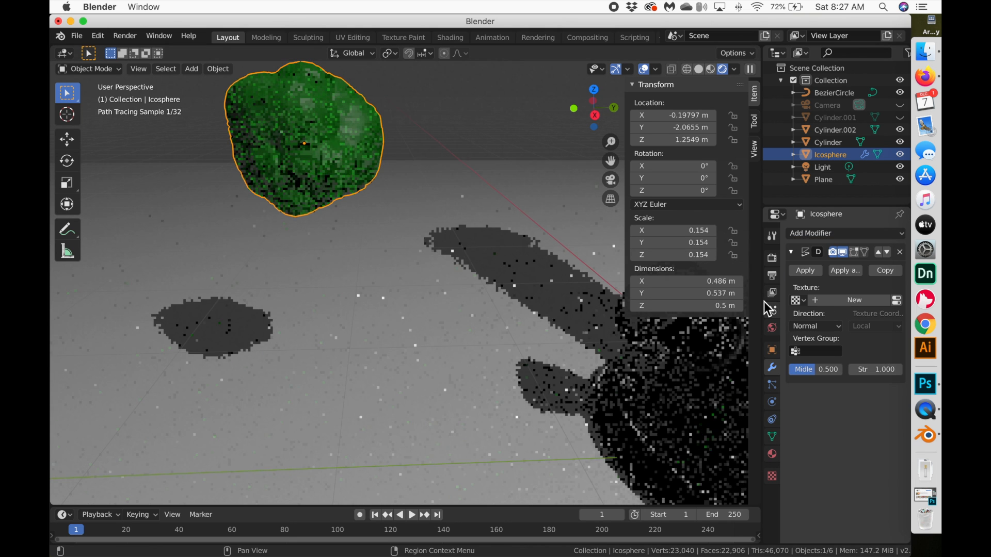
{"action": "left_click", "coordinate": [773, 476]}
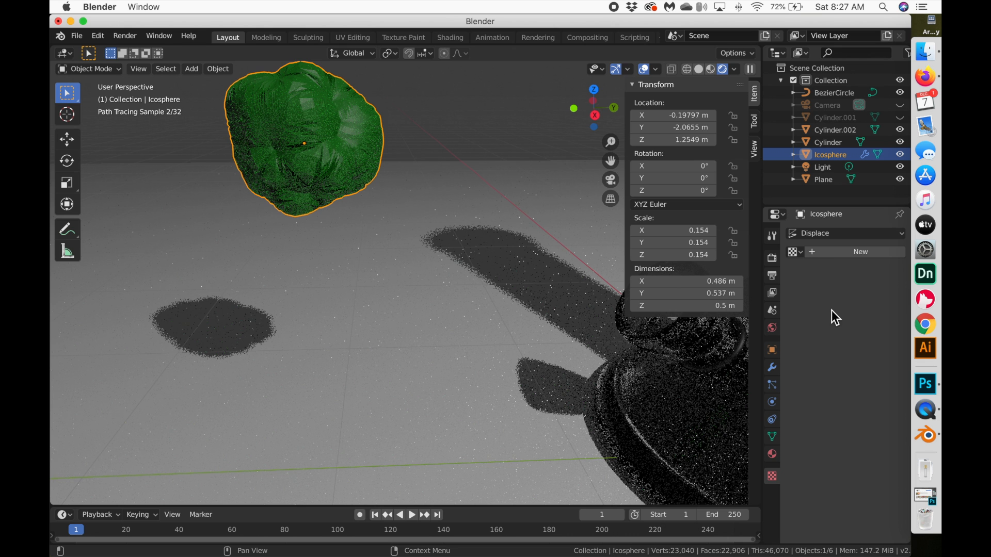
{"action": "left_click", "coordinate": [829, 253]}
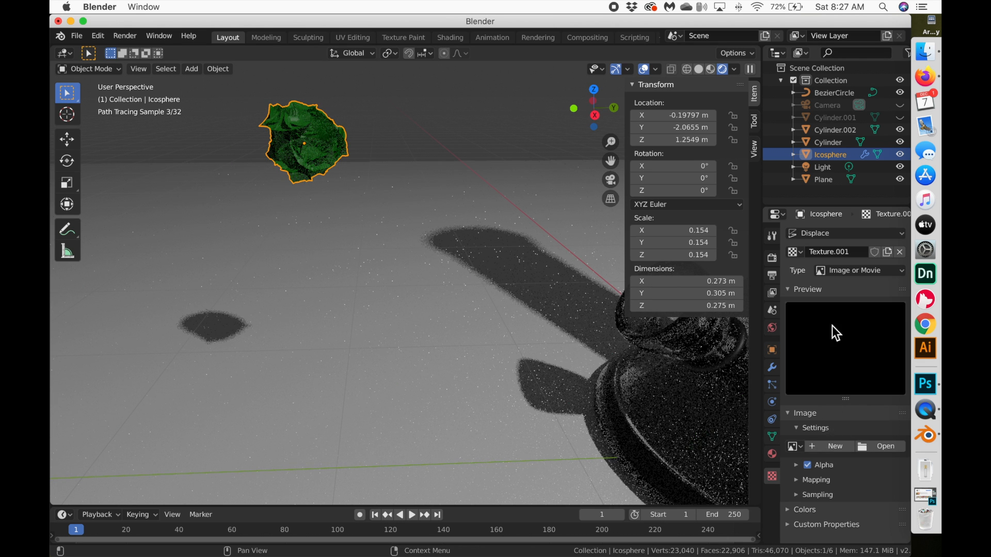
{"action": "left_click", "coordinate": [846, 271]}
{"action": "left_click", "coordinate": [847, 421]}
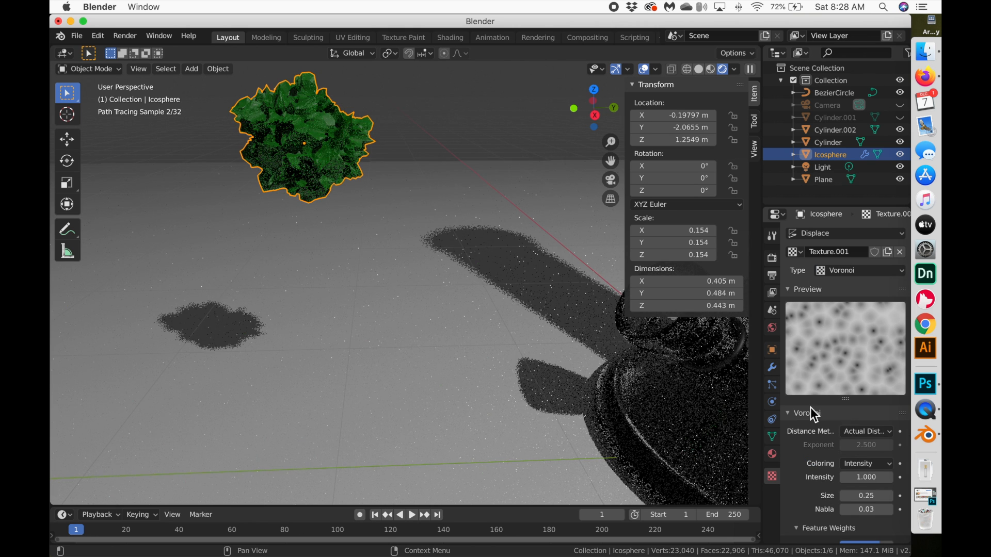
- Scale the nugget down uniformly to about 0.103 and apply its second Displace modifier
{"action": "key", "text": "s"}
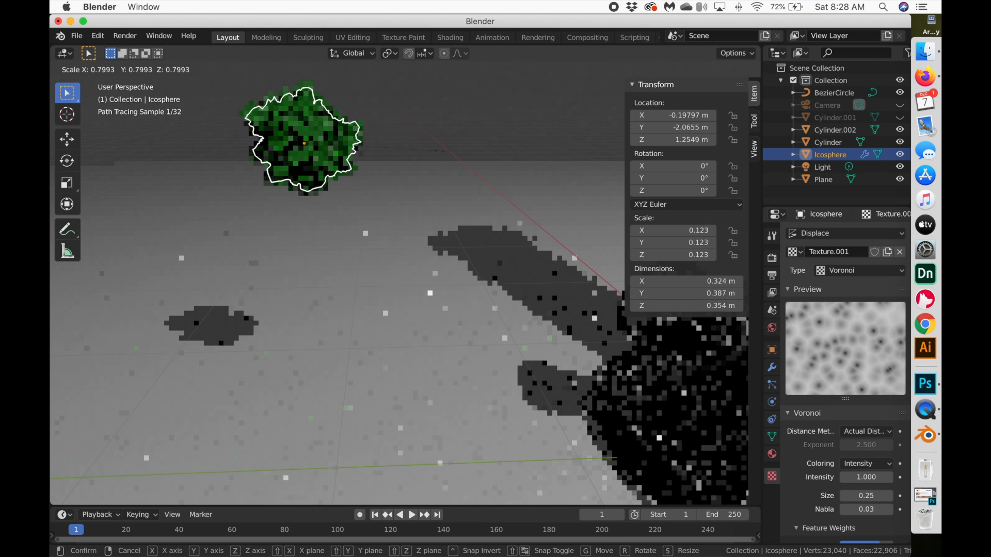
{"action": "left_click", "coordinate": [419, 153]}
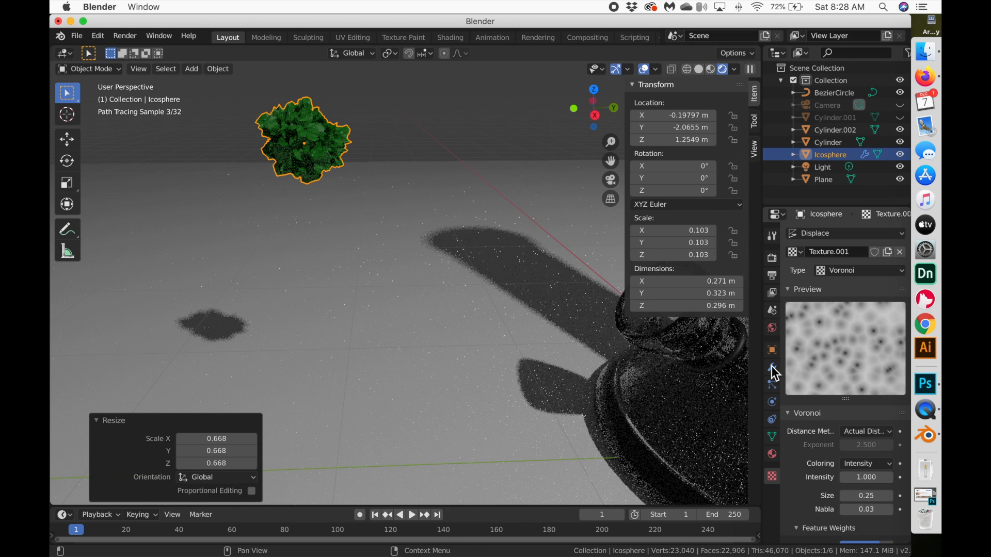
{"action": "left_click", "coordinate": [772, 367]}
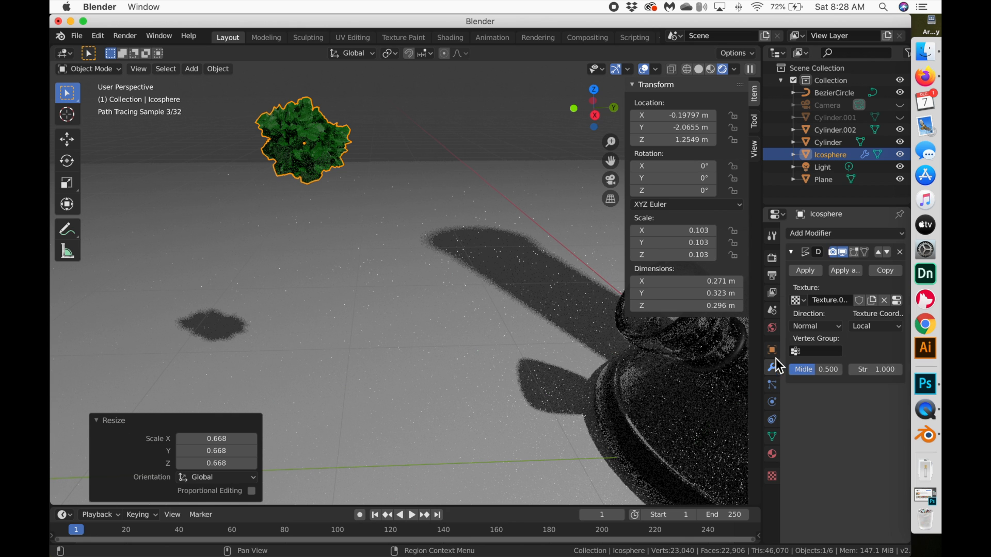
{"action": "left_click", "coordinate": [805, 271]}
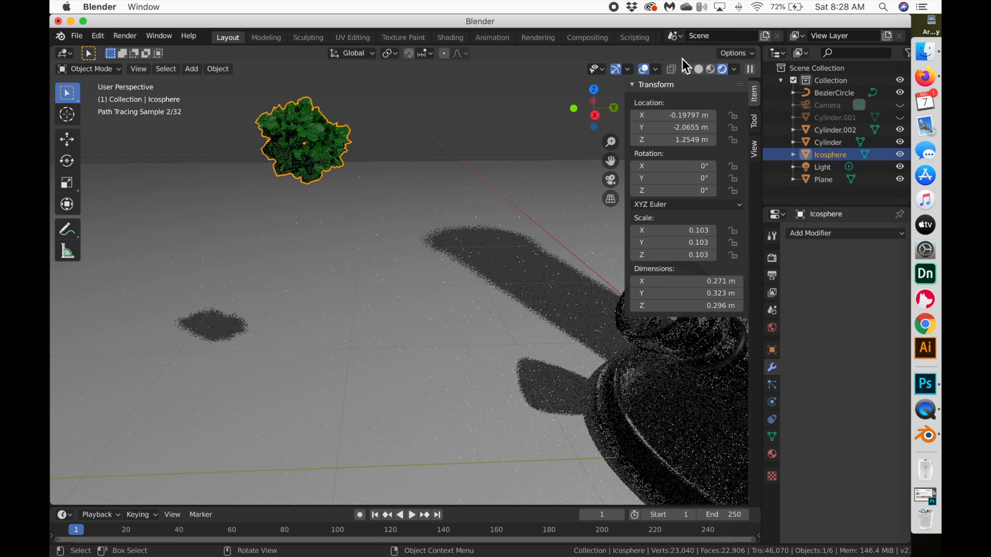
- In solid shading and right view, move the nugget to the pipe's bowl, about 1.33 m along Y and -0.592 m along Z
{"action": "left_click", "coordinate": [698, 70]}
{"action": "scroll", "coordinate": [453, 250], "scroll_direction": "left", "scroll_amount": 10}
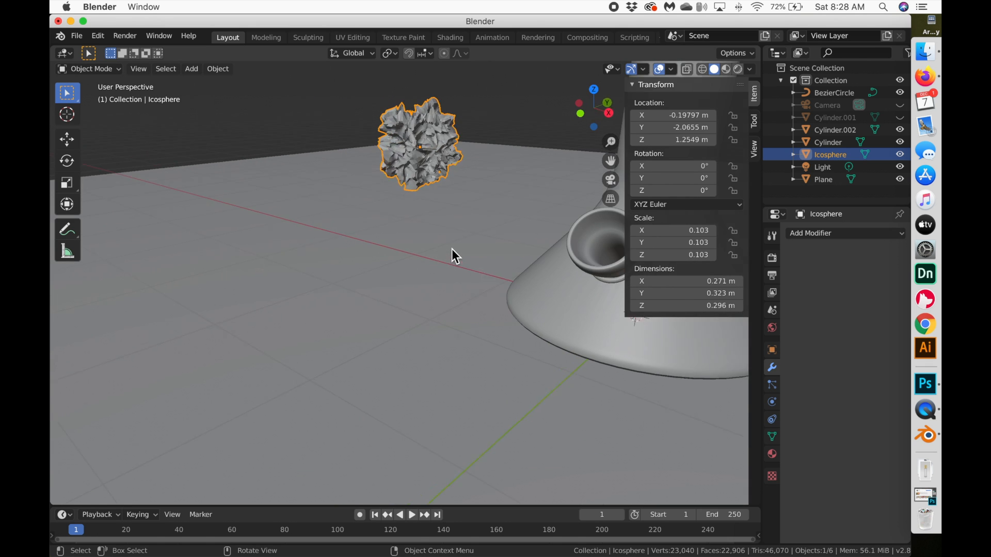
{"action": "left_click", "coordinate": [610, 112]}
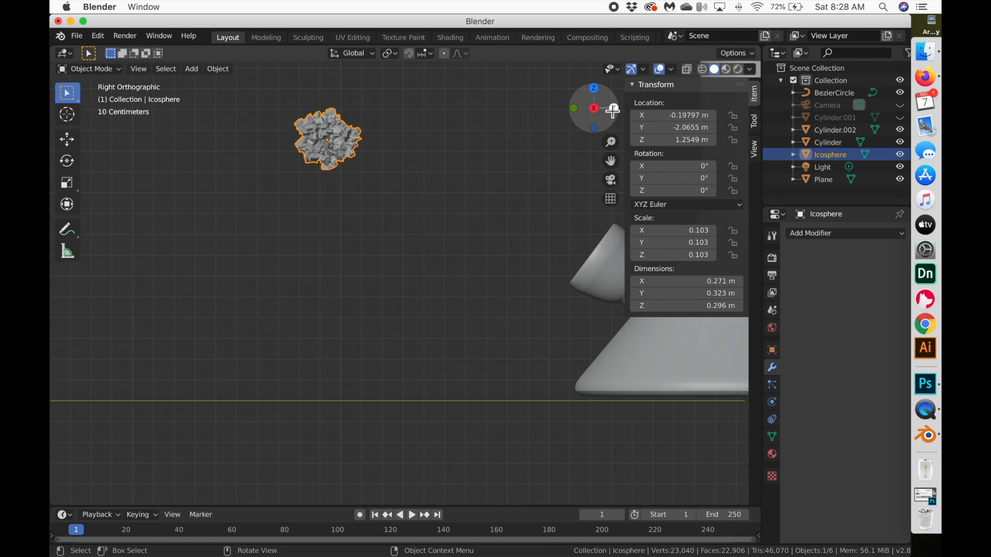
{"action": "scroll", "coordinate": [609, 113], "scroll_direction": "left", "scroll_amount": 1}
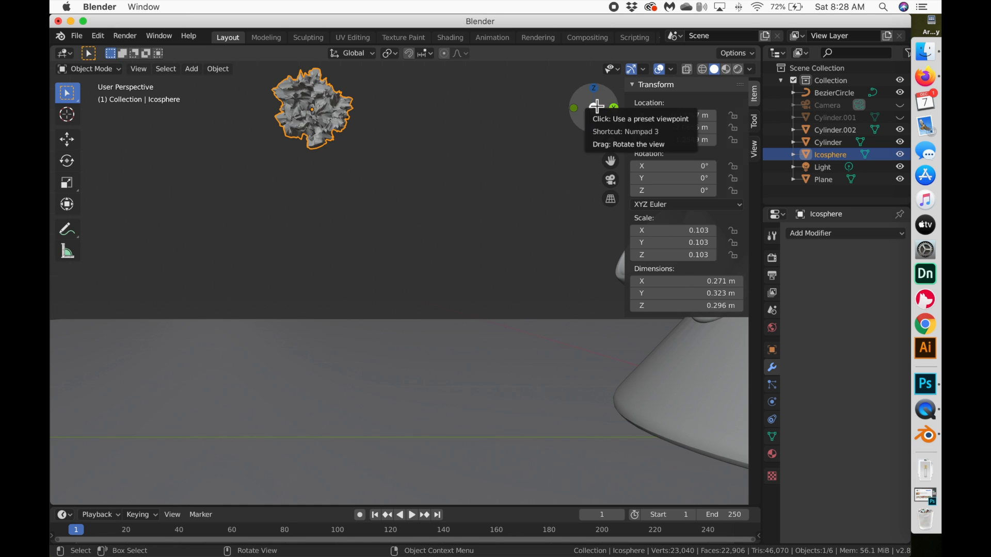
{"action": "left_click", "coordinate": [594, 108]}
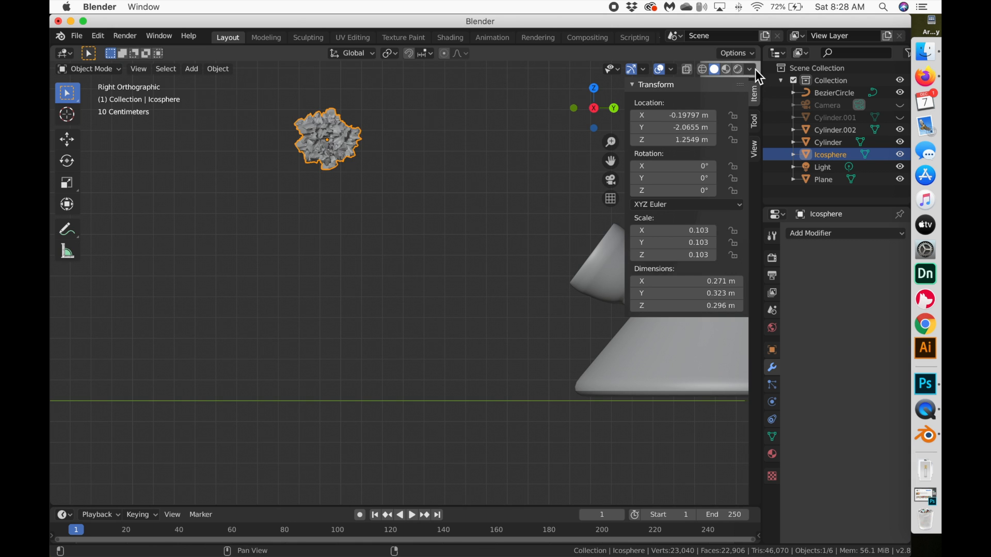
{"action": "key", "text": "n"}
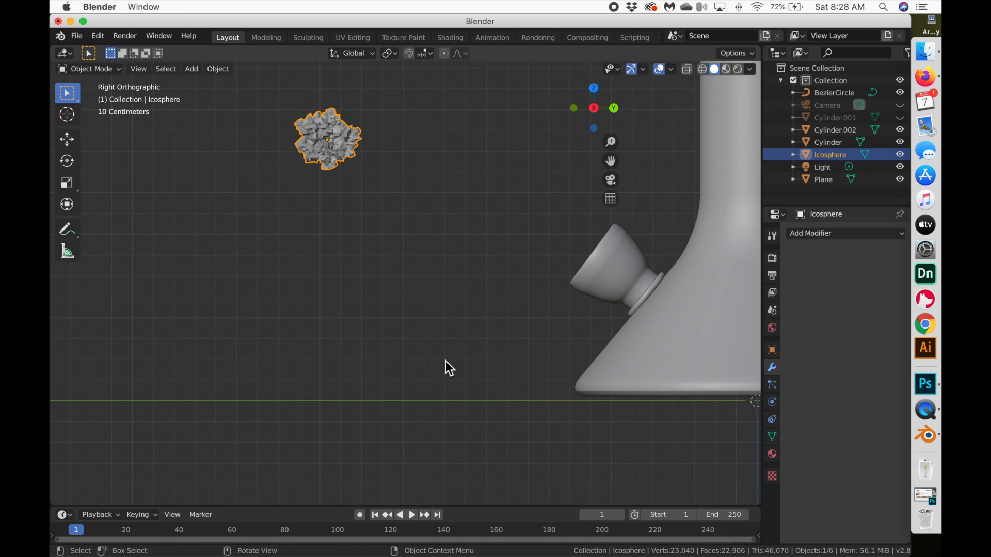
{"action": "key", "text": "g"}
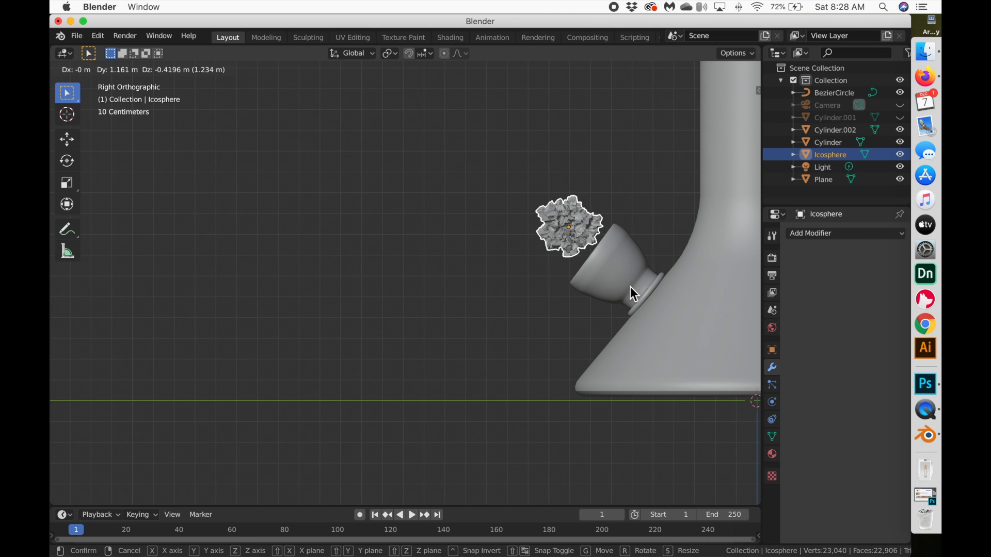
{"action": "left_click", "coordinate": [662, 322]}
- In front view, center the nugget in the bowl by moving it about 0.164 m along X
{"action": "middle_click_drag", "start_coordinate": [652, 305], "coordinate": [672, 151]}
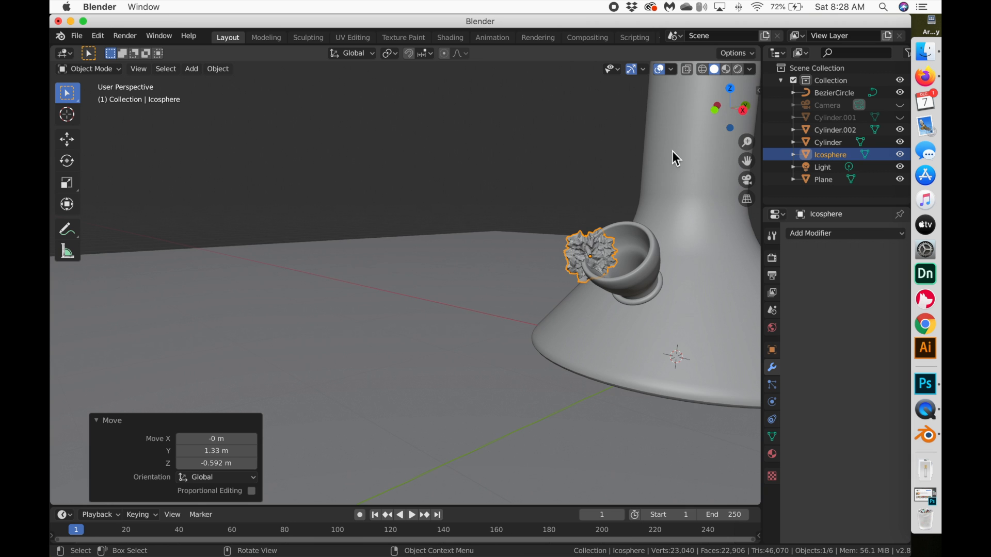
{"action": "left_click", "coordinate": [711, 112]}
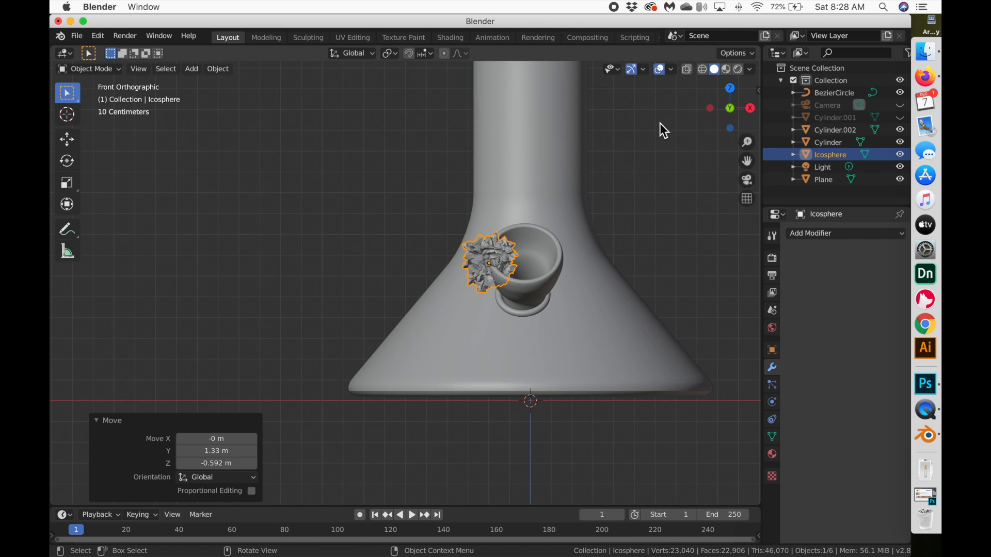
{"action": "key", "text": "g"}
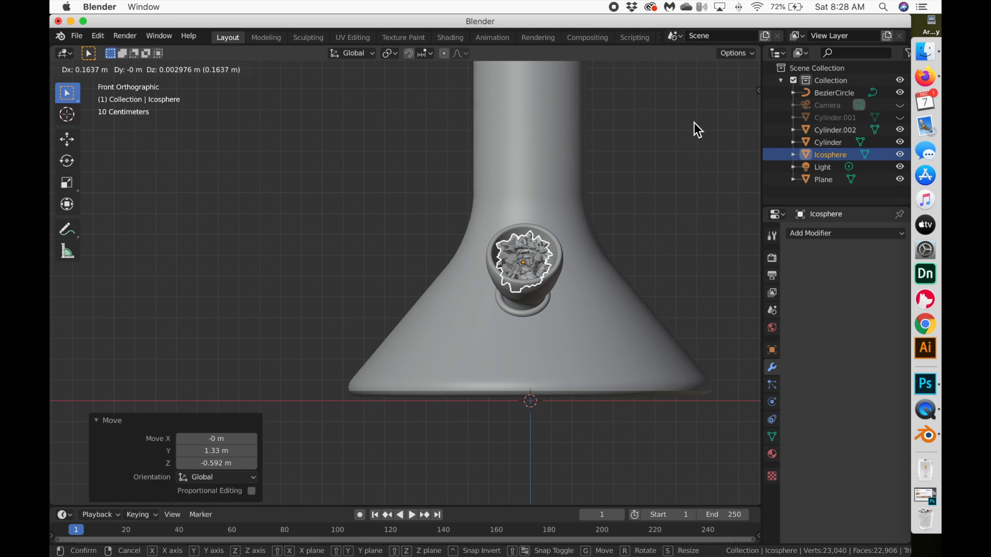
{"action": "left_click", "coordinate": [694, 122]}
- Examine the nugget's placement in the bowl and the whole pipe from several angles, and play the timeline briefly
{"action": "scroll", "coordinate": [556, 166], "scroll_direction": "right", "scroll_amount": 10}
{"action": "scroll", "coordinate": [559, 165], "scroll_direction": "right", "scroll_amount": 5}
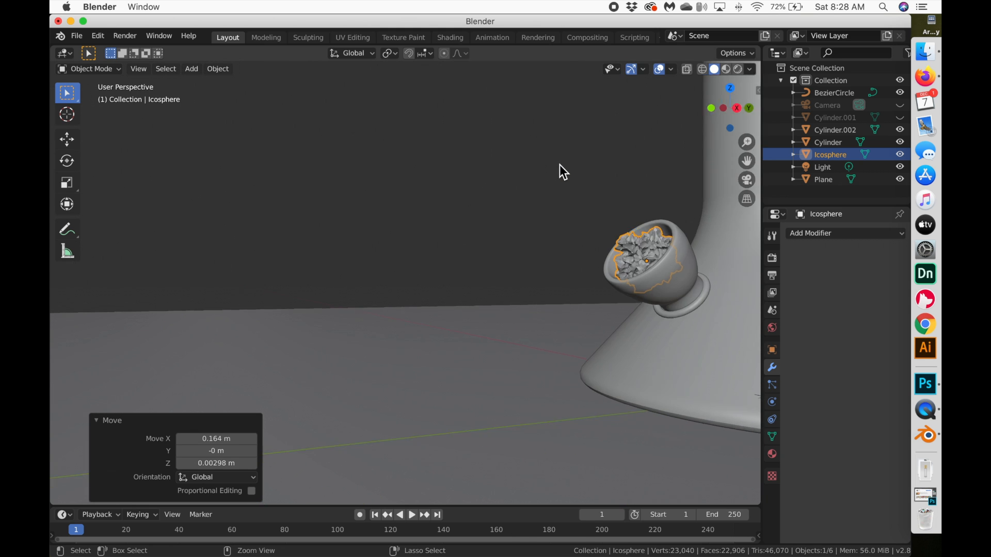
{"action": "scroll", "coordinate": [560, 165], "scroll_direction": "down", "scroll_amount": 10, "text": "ctrl"}
{"action": "scroll", "coordinate": [560, 165], "scroll_direction": "down", "scroll_amount": 5}
{"action": "scroll", "coordinate": [560, 165], "scroll_direction": "up", "scroll_amount": 5}
{"action": "scroll", "coordinate": [560, 165], "scroll_direction": "up", "scroll_amount": 2, "text": "shift"}
{"action": "scroll", "coordinate": [559, 165], "scroll_direction": "down", "scroll_amount": 5}
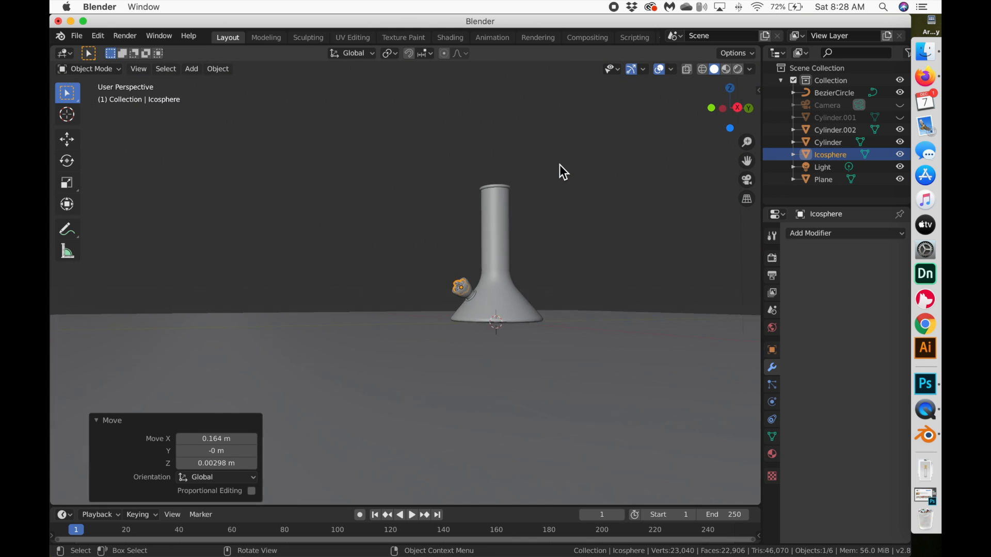
{"action": "scroll", "coordinate": [559, 165], "scroll_direction": "down", "scroll_amount": 5, "text": "shift"}
{"action": "scroll", "coordinate": [559, 165], "scroll_direction": "down", "scroll_amount": 5}
{"action": "scroll", "coordinate": [559, 165], "scroll_direction": "up", "scroll_amount": 10}
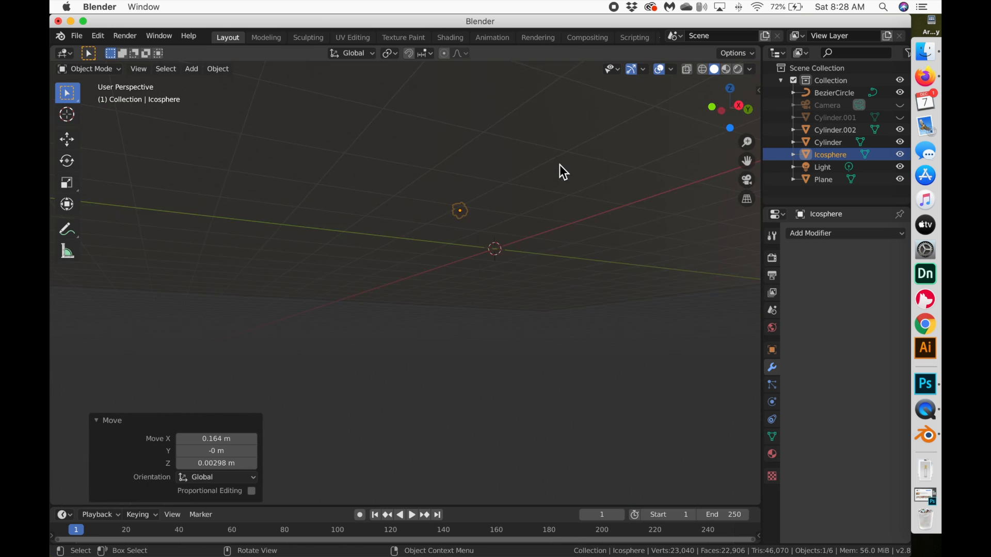
{"action": "scroll", "coordinate": [560, 165], "scroll_direction": "up", "scroll_amount": 2}
{"action": "scroll", "coordinate": [560, 165], "scroll_direction": "left", "scroll_amount": 4, "text": "shift"}
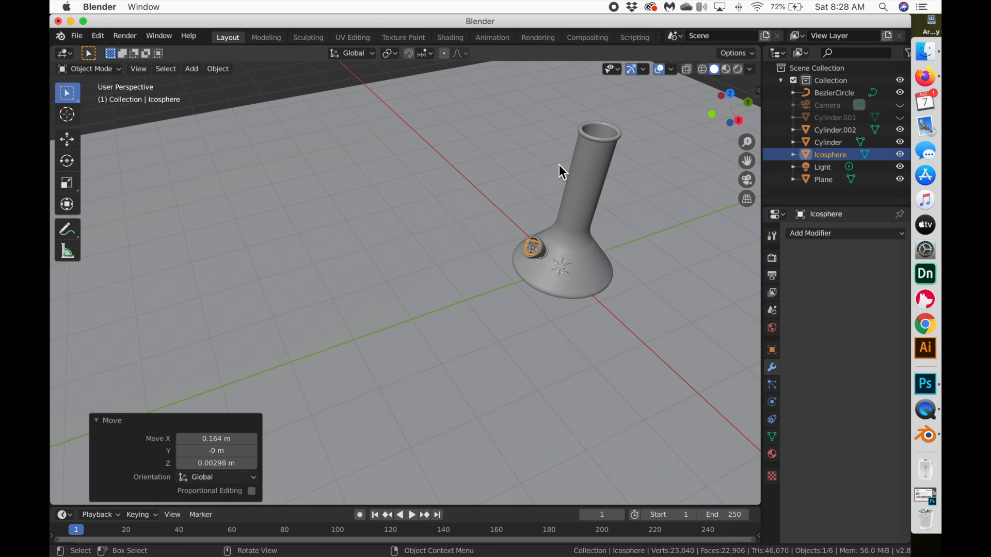
{"action": "key", "text": "space"}
{"action": "key", "text": "space"}
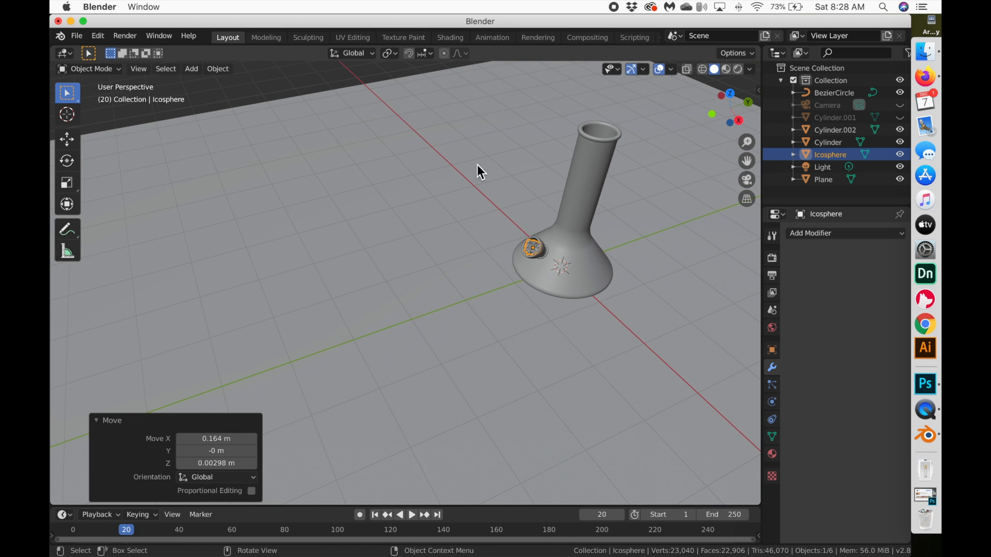
- Add a Quick Smoke effect to the nugget in the bowl, using the Smoke style
{"action": "right_click", "coordinate": [511, 209]}
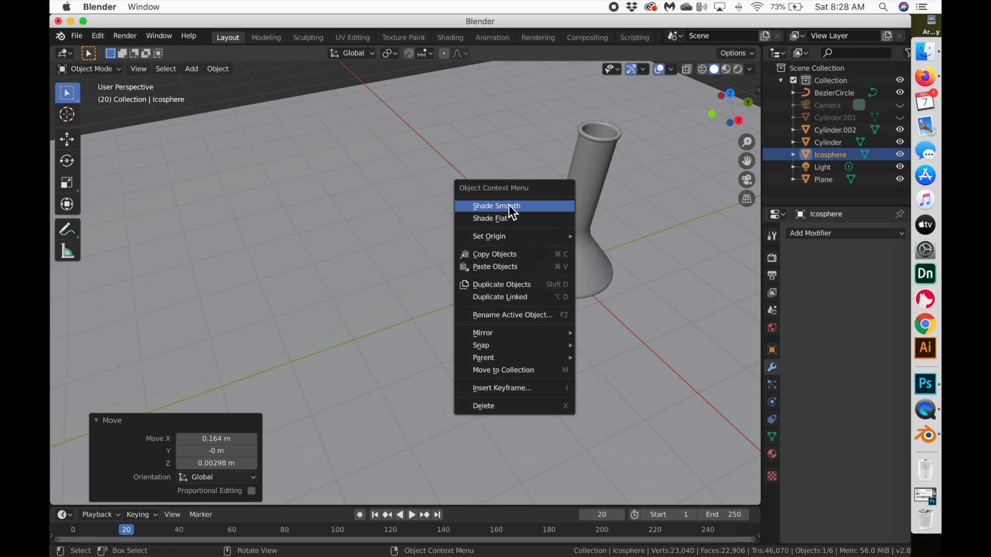
{"action": "left_click", "coordinate": [512, 207]}
{"action": "left_click", "coordinate": [218, 69]}
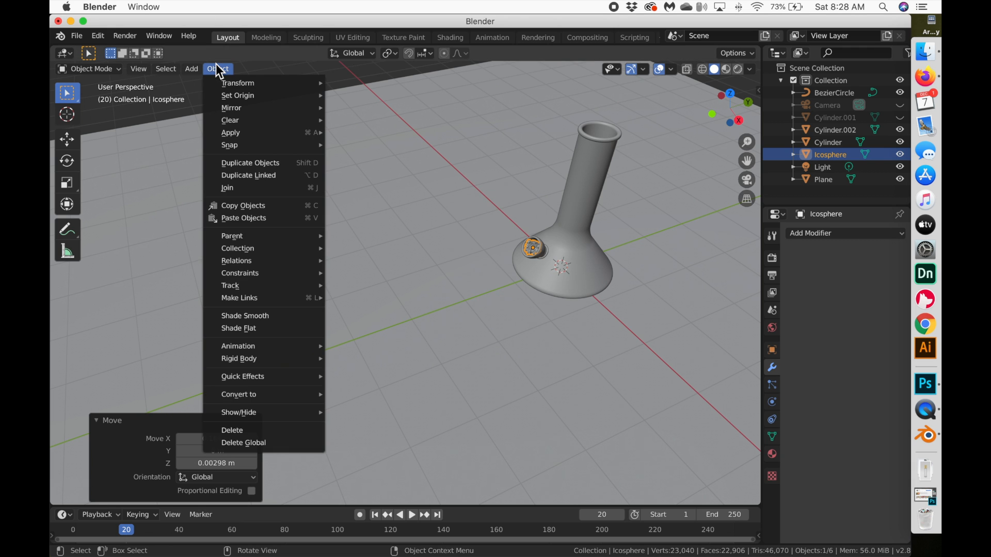
{"action": "mouse_move", "coordinate": [266, 376]}
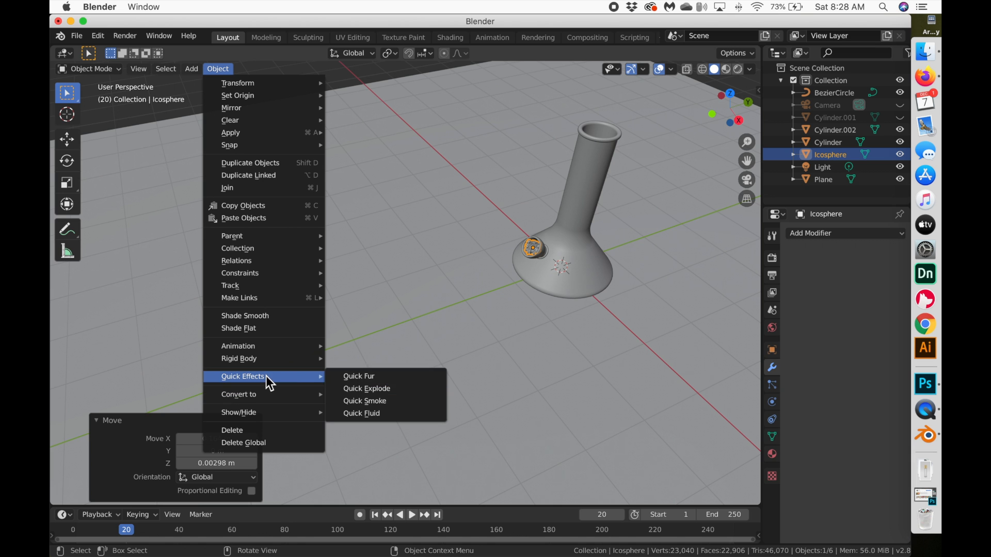
{"action": "left_click", "coordinate": [398, 401]}
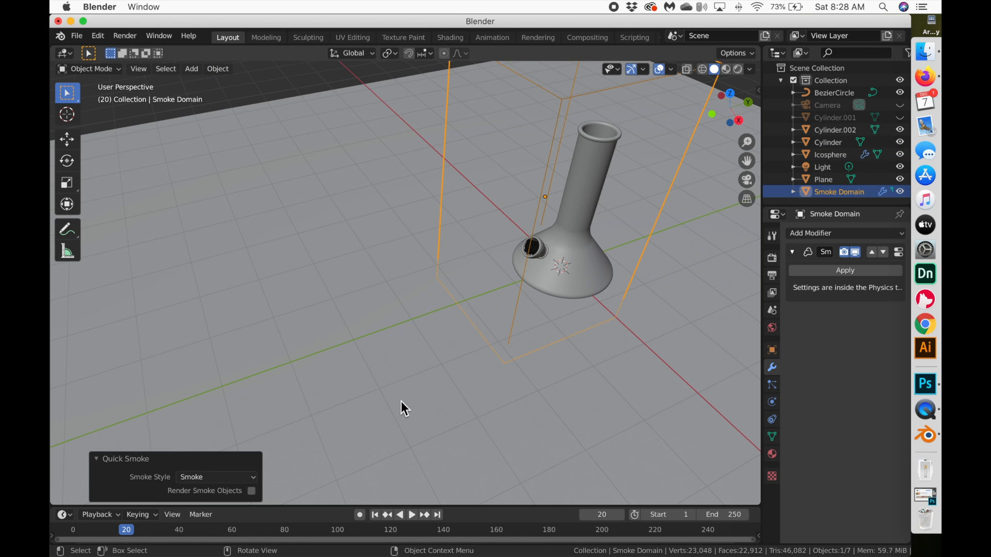
- Play the smoke simulation from the start of the timeline, stop it at frame 42 and inspect the smoke around the bowl
{"action": "middle_click_drag", "start_coordinate": [551, 298], "coordinate": [565, 281]}
{"action": "key", "text": "space"}
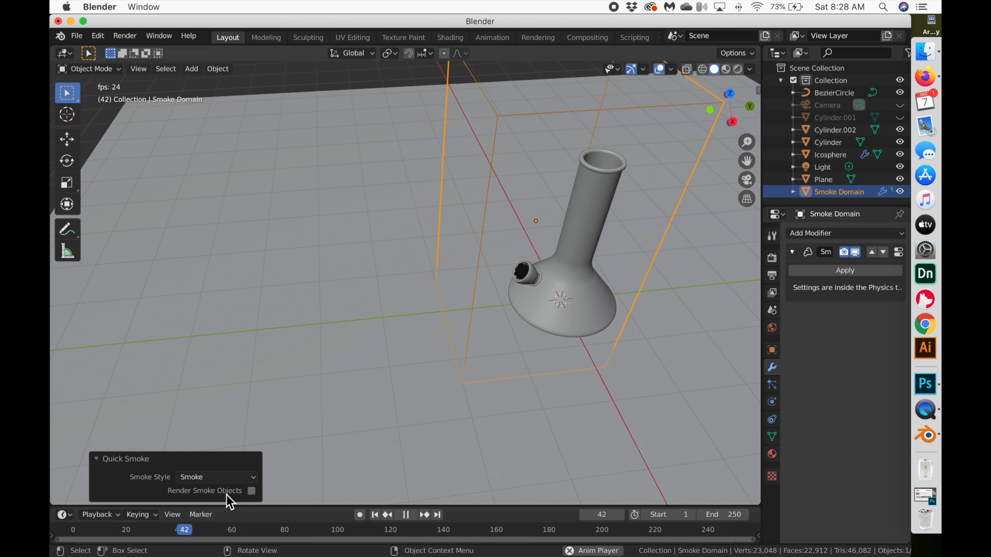
{"action": "left_click", "coordinate": [74, 535]}
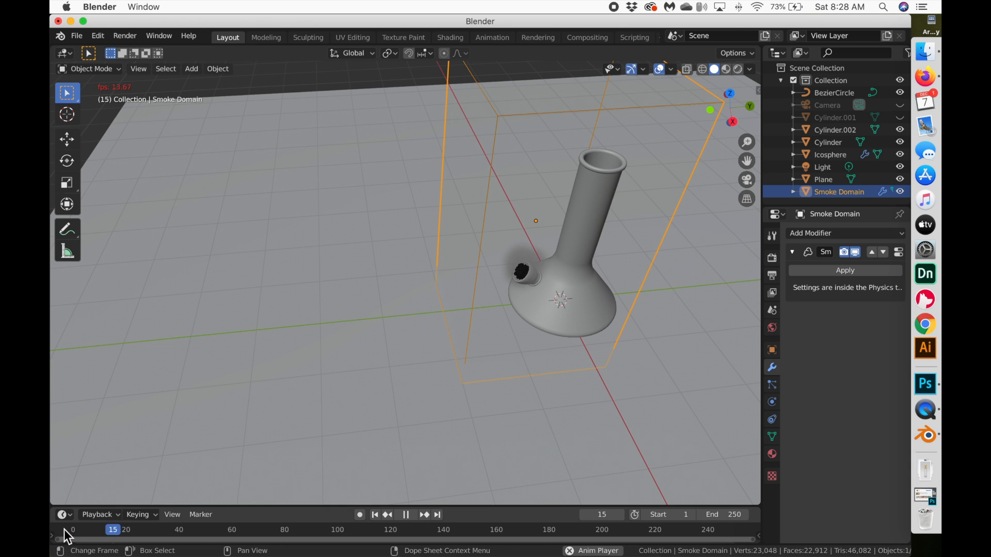
{"action": "scroll", "coordinate": [545, 317], "scroll_direction": "down", "scroll_amount": 5}
{"action": "scroll", "coordinate": [545, 316], "scroll_direction": "right", "scroll_amount": 5}
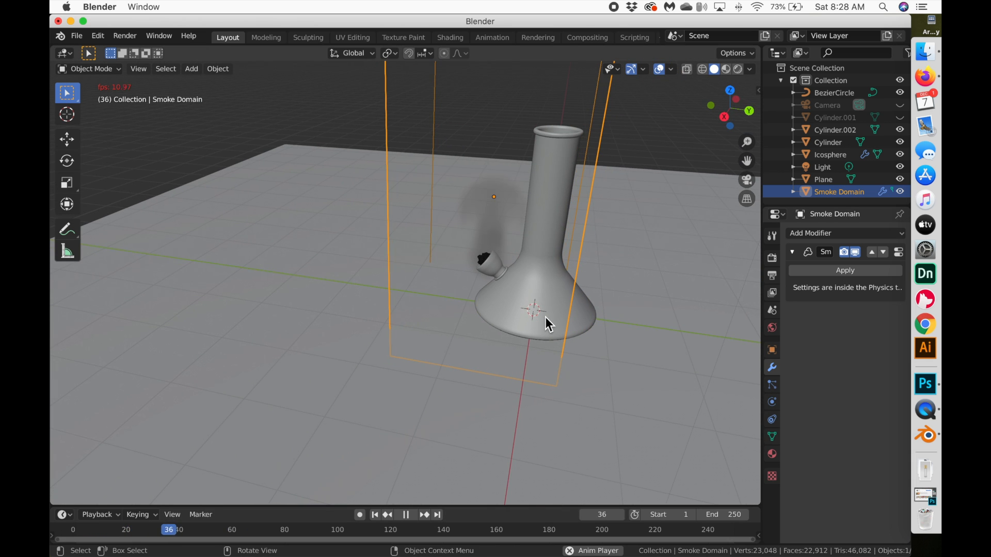
{"action": "key", "text": "space"}
{"action": "scroll", "coordinate": [592, 316], "scroll_direction": "down", "scroll_amount": 5}
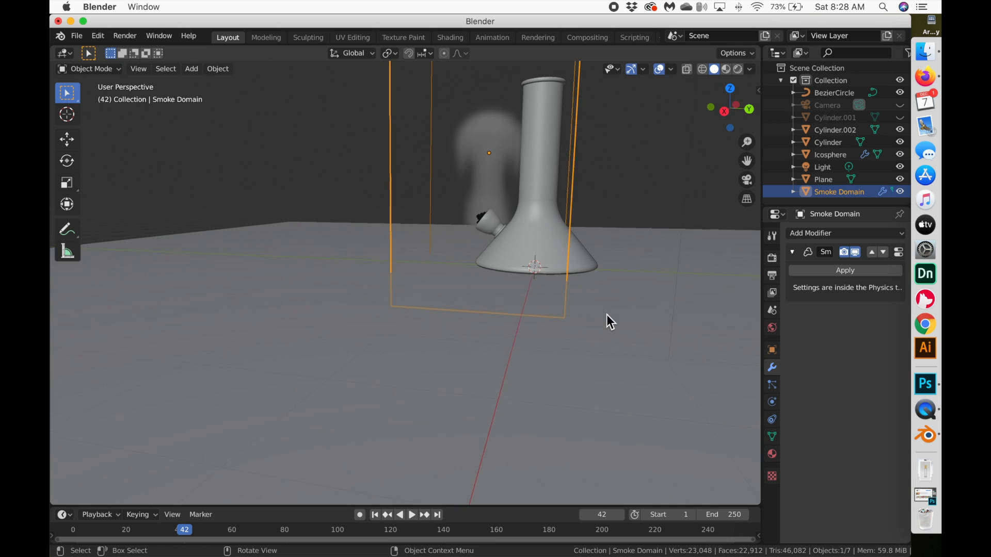
{"action": "scroll", "coordinate": [607, 315], "scroll_direction": "right", "scroll_amount": 5}
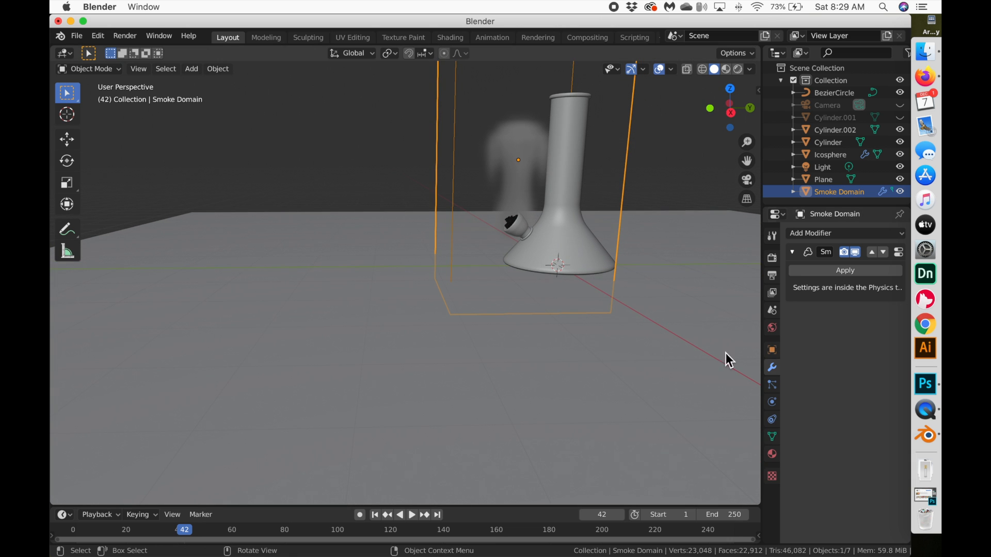
- Enable High Resolution in the smoke domain's physics settings, with resolution divisions set to 1
{"action": "scroll", "coordinate": [578, 314], "scroll_direction": "left", "scroll_amount": 1}
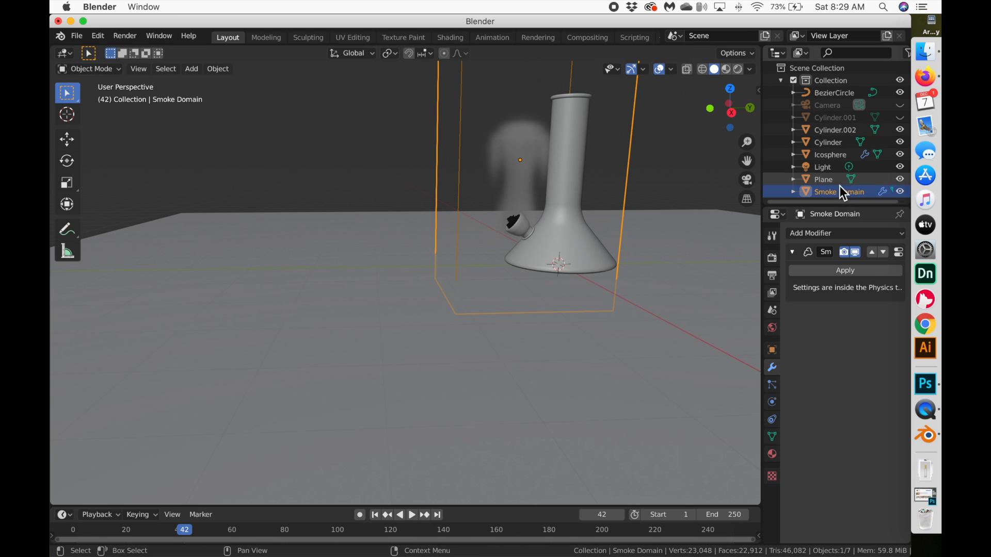
{"action": "left_click", "coordinate": [772, 386]}
{"action": "left_click", "coordinate": [773, 402]}
{"action": "scroll", "coordinate": [840, 435], "scroll_direction": "down", "scroll_amount": 6}
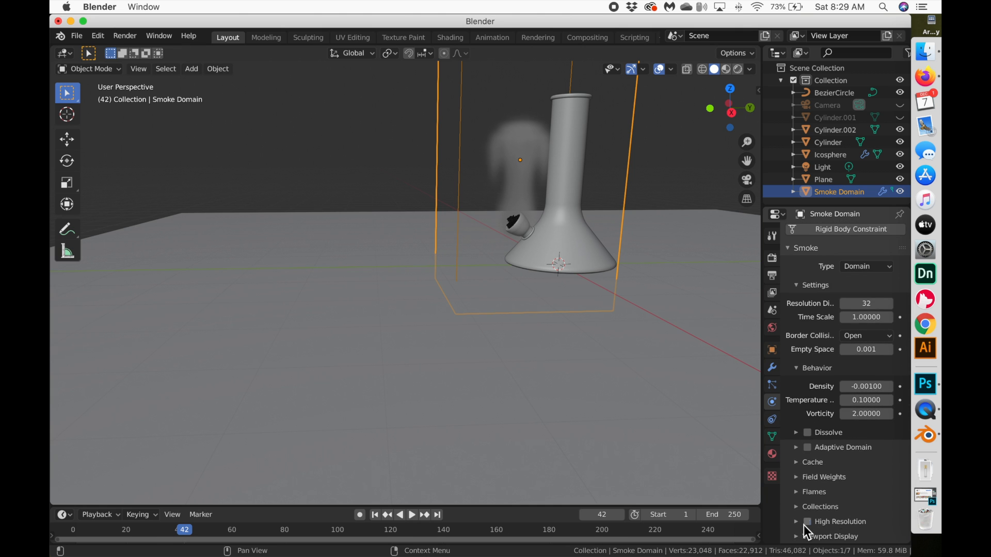
{"action": "left_click", "coordinate": [804, 524]}
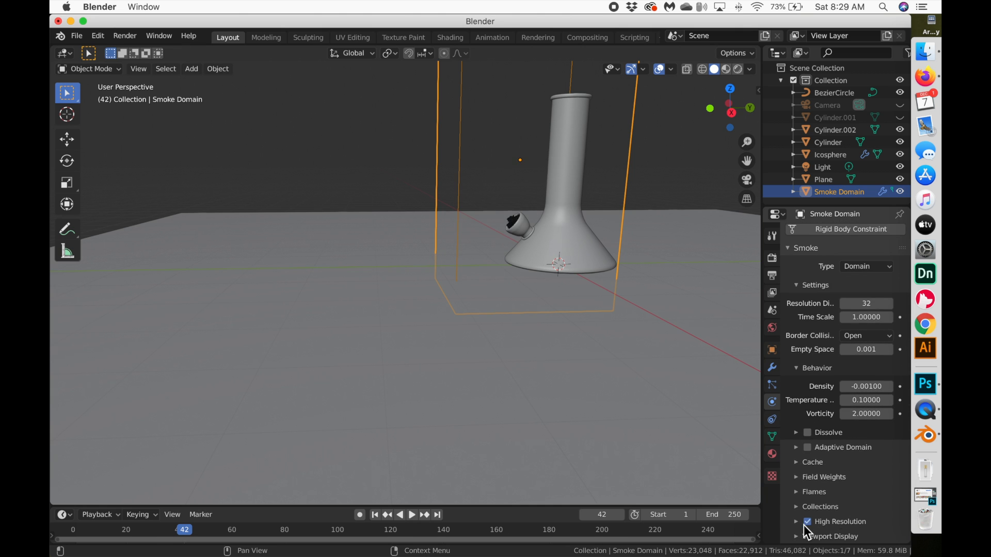
{"action": "left_click", "coordinate": [799, 524]}
{"action": "scroll", "coordinate": [857, 500], "scroll_direction": "down", "scroll_amount": 4}
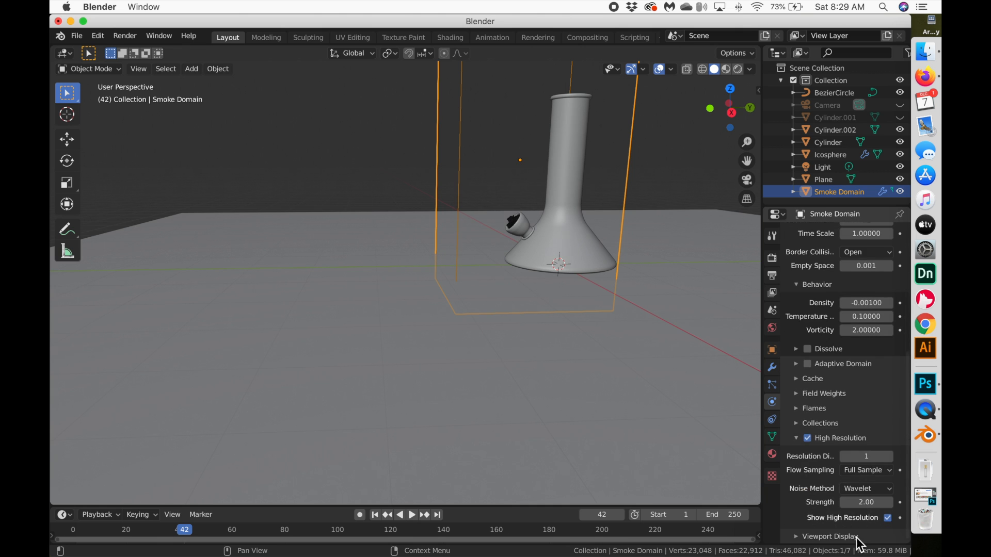
{"action": "left_click", "coordinate": [864, 457]}
{"action": "type", "text": "1"}
{"action": "left_click", "coordinate": [807, 460]}
{"action": "scroll", "coordinate": [846, 368], "scroll_direction": "up", "scroll_amount": 4}
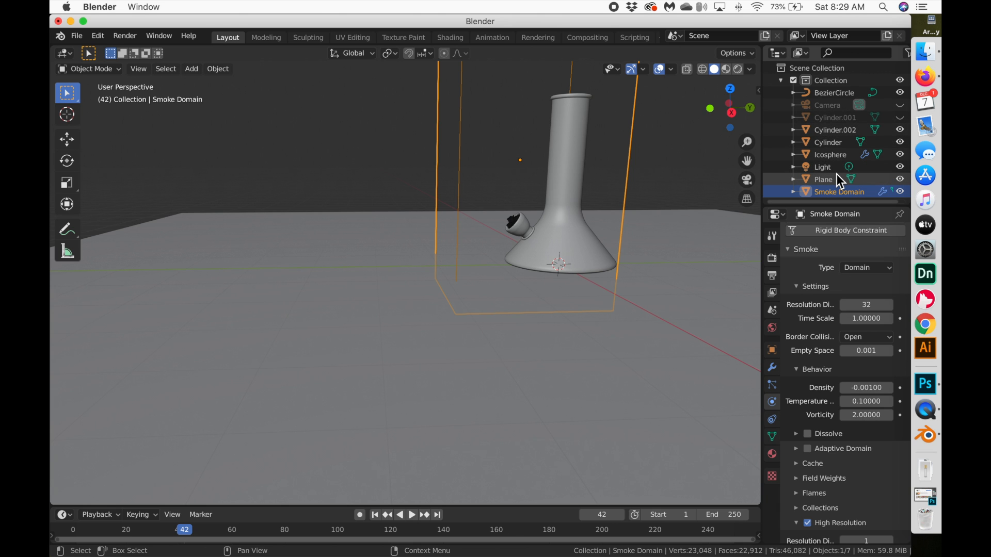
- Set the nugget's smoke color to white and change its flow type to Fire + Smoke
{"action": "left_click", "coordinate": [832, 155]}
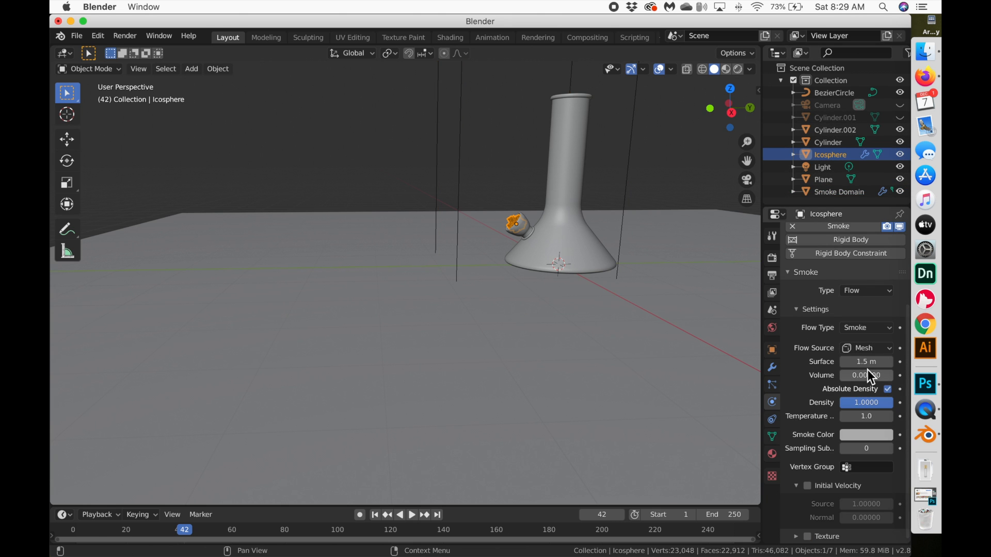
{"action": "left_click", "coordinate": [854, 438]}
{"action": "scroll", "coordinate": [832, 327], "scroll_direction": "down", "scroll_amount": 14}
{"action": "scroll", "coordinate": [828, 317], "scroll_direction": "up", "scroll_amount": 20}
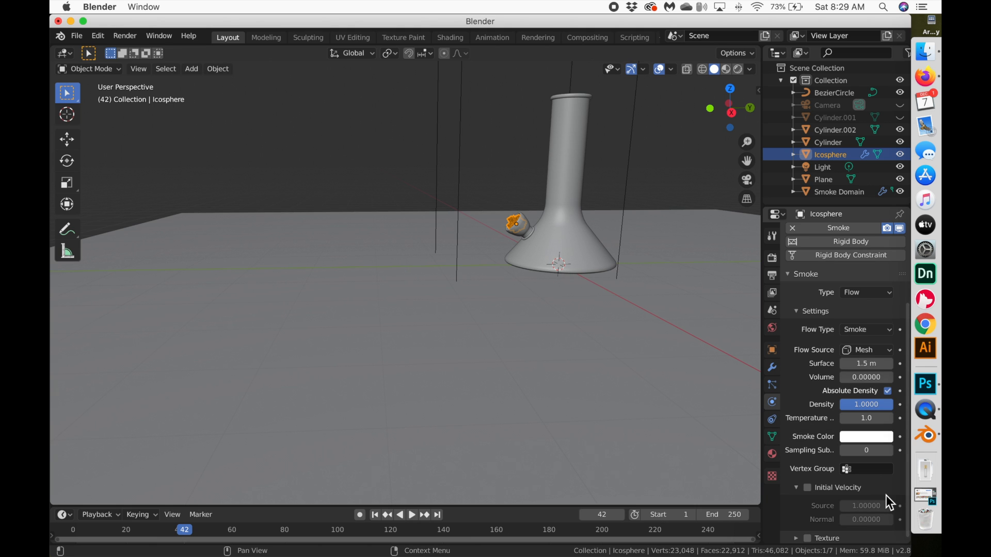
{"action": "left_click", "coordinate": [876, 331]}
{"action": "left_click", "coordinate": [873, 369]}
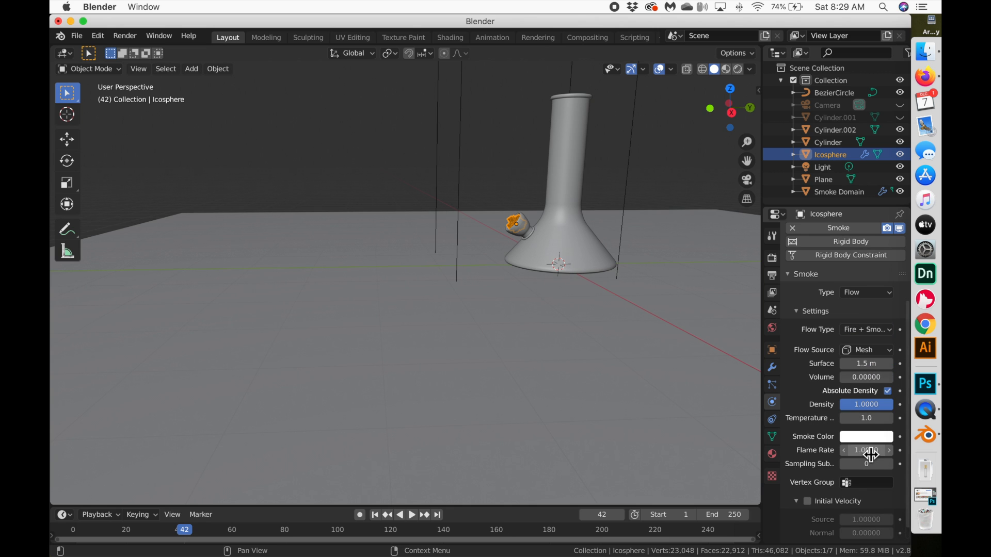
{"action": "scroll", "coordinate": [868, 452], "scroll_direction": "down", "scroll_amount": 1}
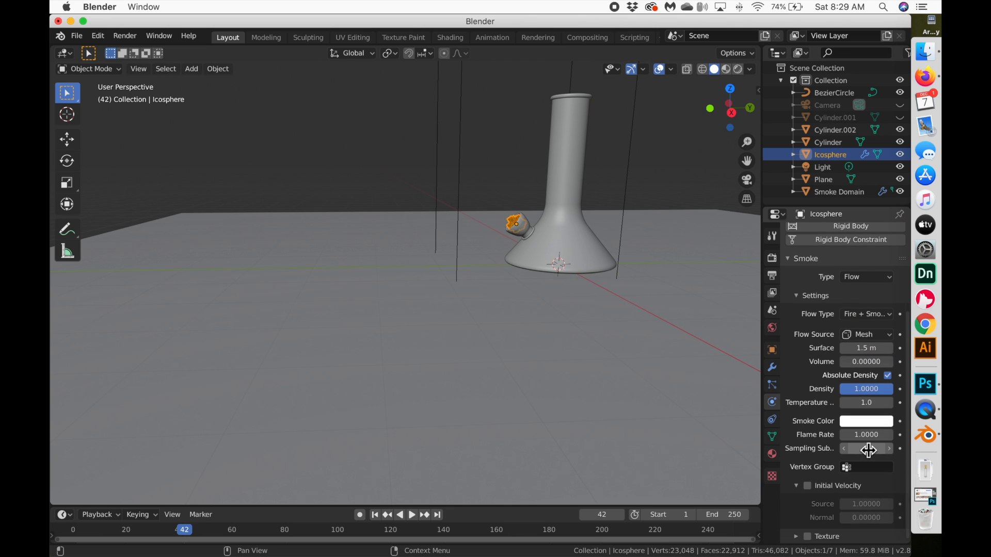
- Play the fire and smoke simulation from the start, stop it at frame 32, and inspect it in rendered shading
{"action": "left_click", "coordinate": [67, 527]}
{"action": "key", "text": "space"}
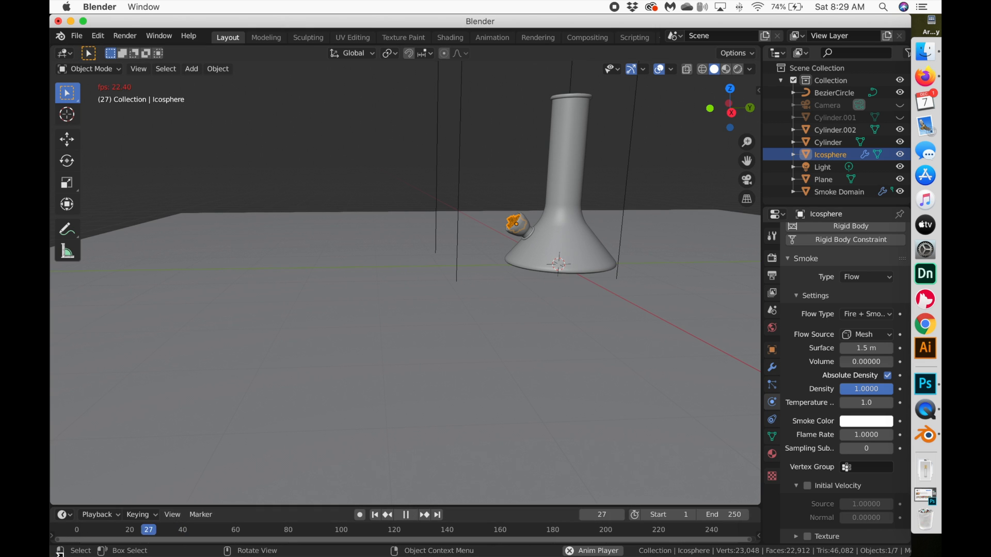
{"action": "left_click", "coordinate": [67, 532]}
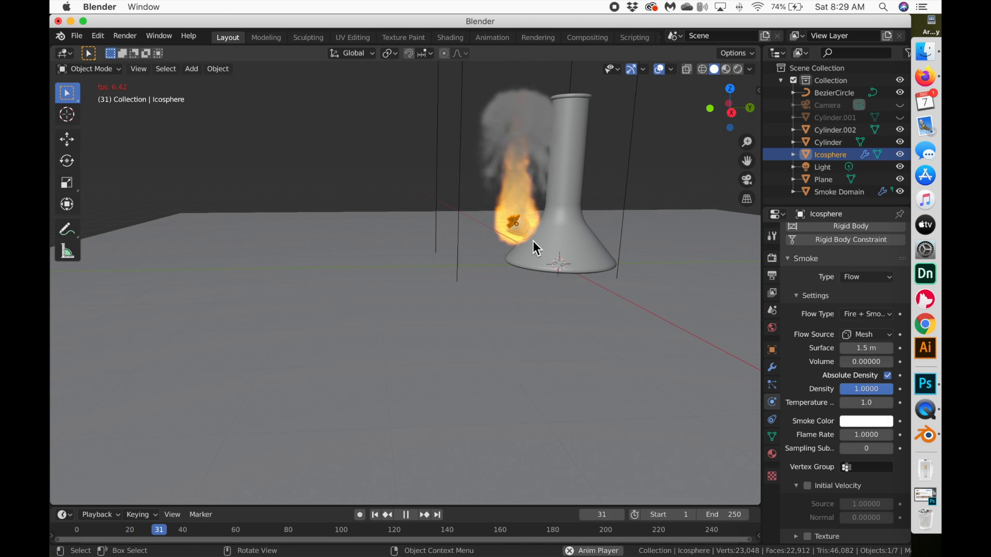
{"action": "key", "text": "space"}
{"action": "left_click", "coordinate": [738, 70]}
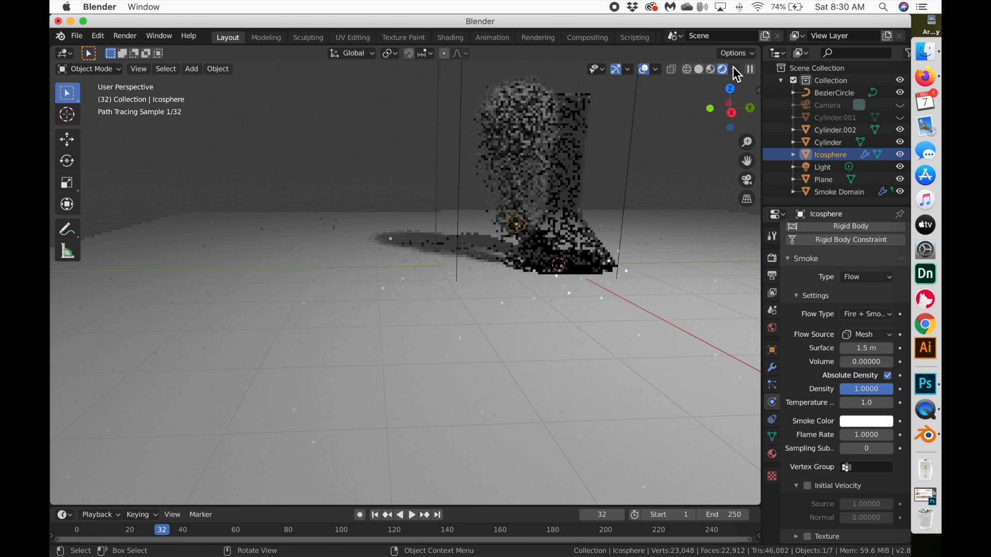
{"action": "scroll", "coordinate": [626, 160], "scroll_direction": "right", "scroll_amount": 5}
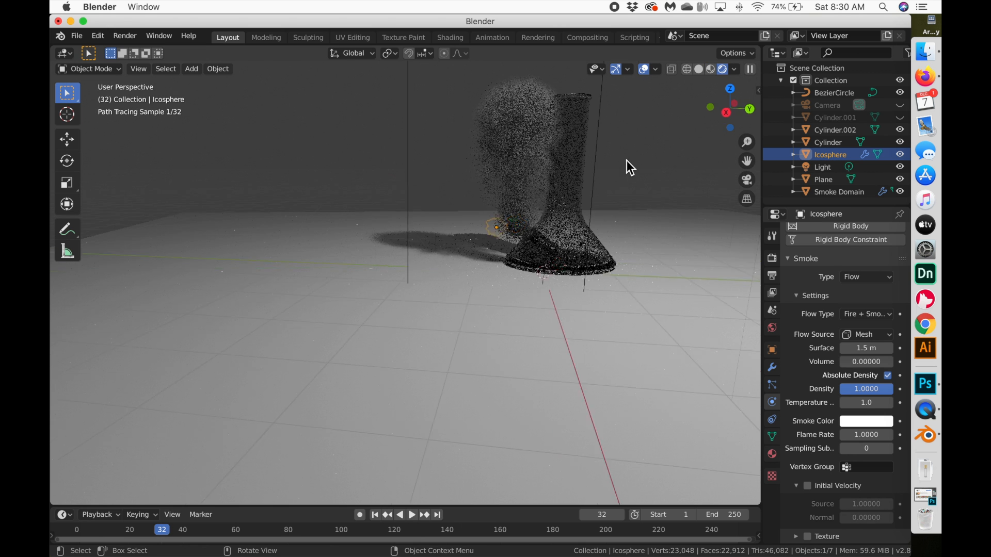
{"action": "scroll", "coordinate": [627, 160], "scroll_direction": "left", "scroll_amount": 5}
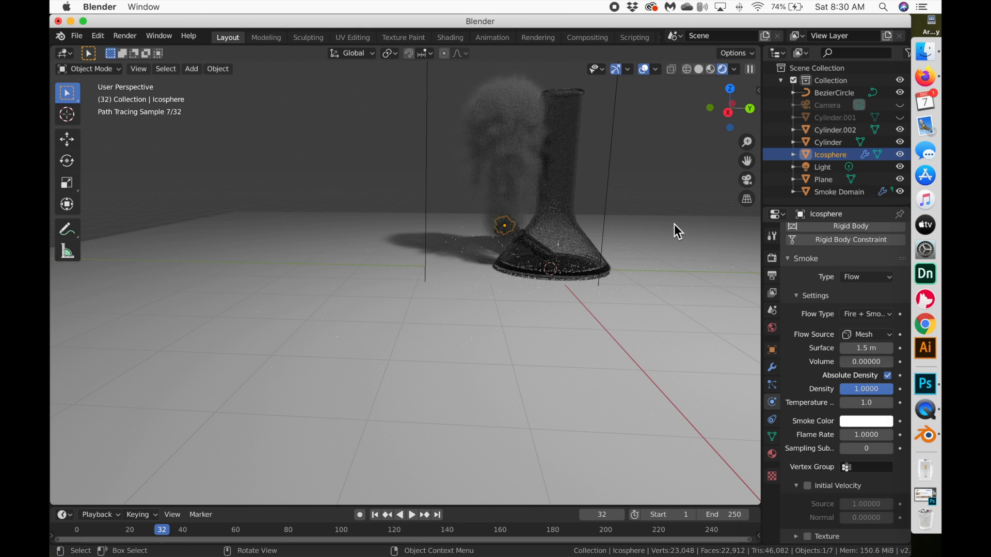
- Box-select the pipe, nugget, plane and smoke domain, and export the scene to the Desktop as Wavefront file untitled.obj
{"action": "left_click_drag", "start_coordinate": [662, 163], "coordinate": [408, 299]}
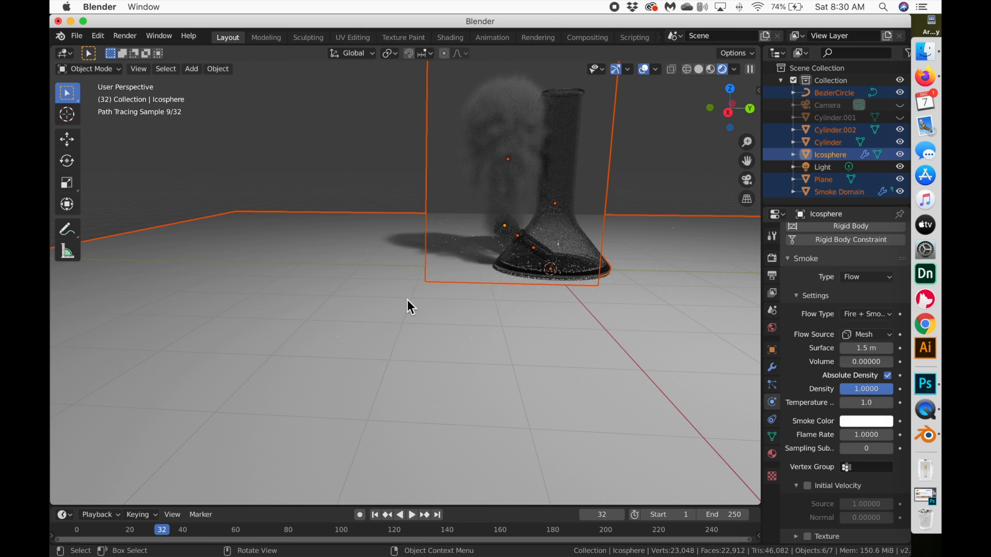
{"action": "left_click", "coordinate": [78, 36]}
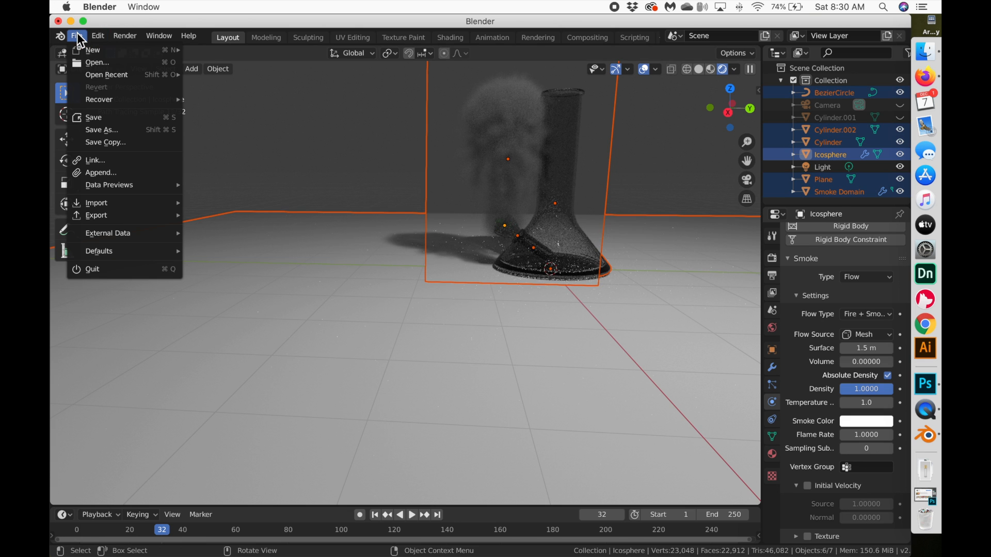
{"action": "mouse_move", "coordinate": [154, 217]}
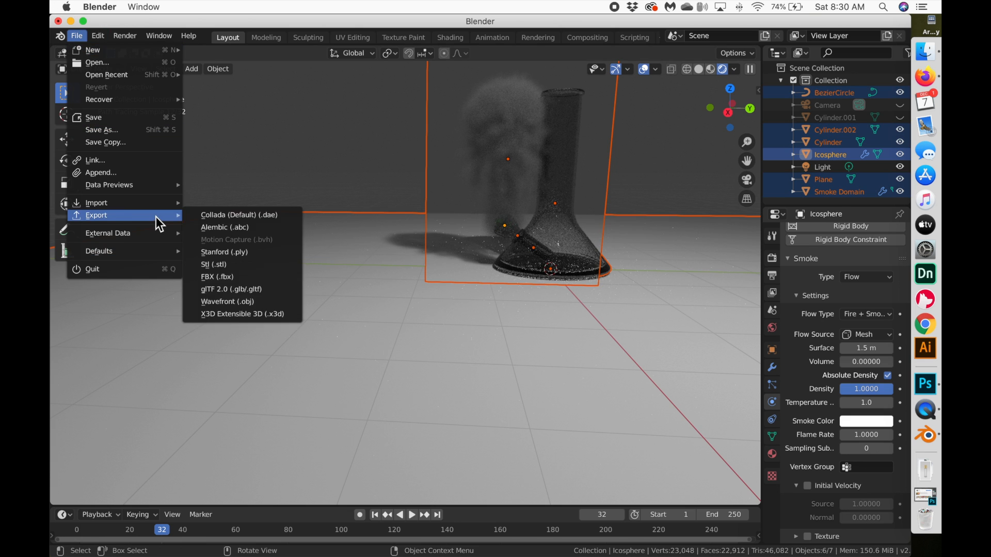
{"action": "left_click", "coordinate": [249, 303]}
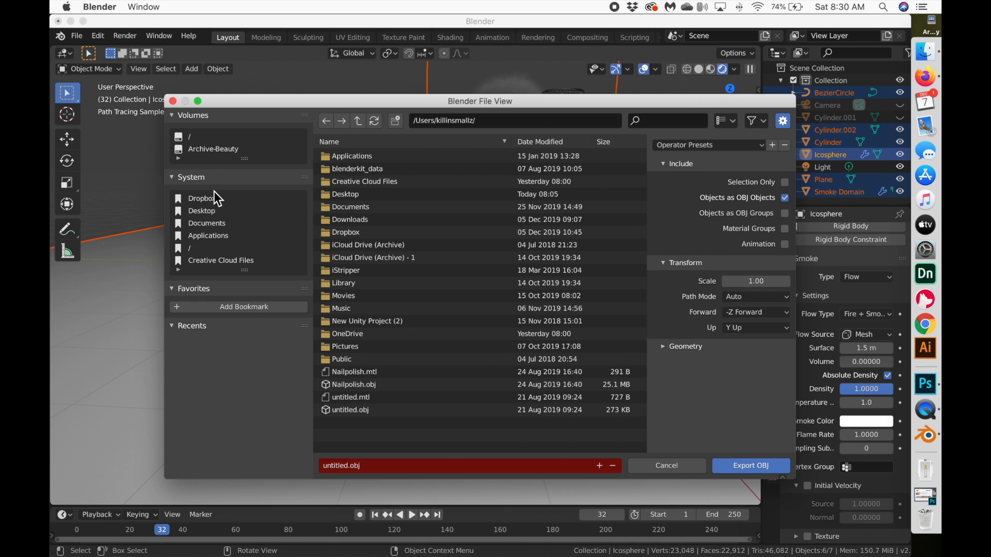
{"action": "left_click", "coordinate": [219, 211]}
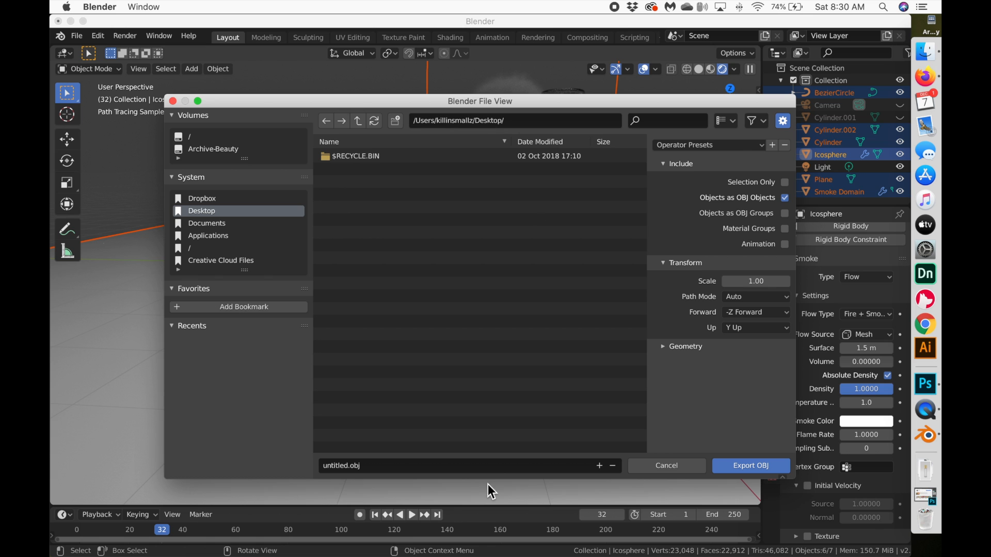
{"action": "left_click", "coordinate": [761, 466]}
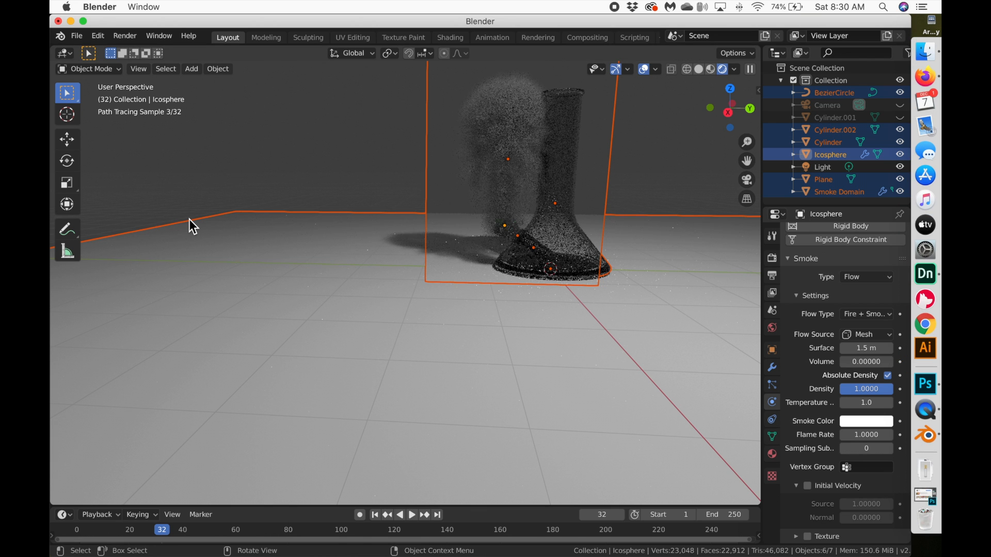
- Switch to Adobe Dimension, create a new document, and quit Blender
{"action": "left_click", "coordinate": [71, 21]}
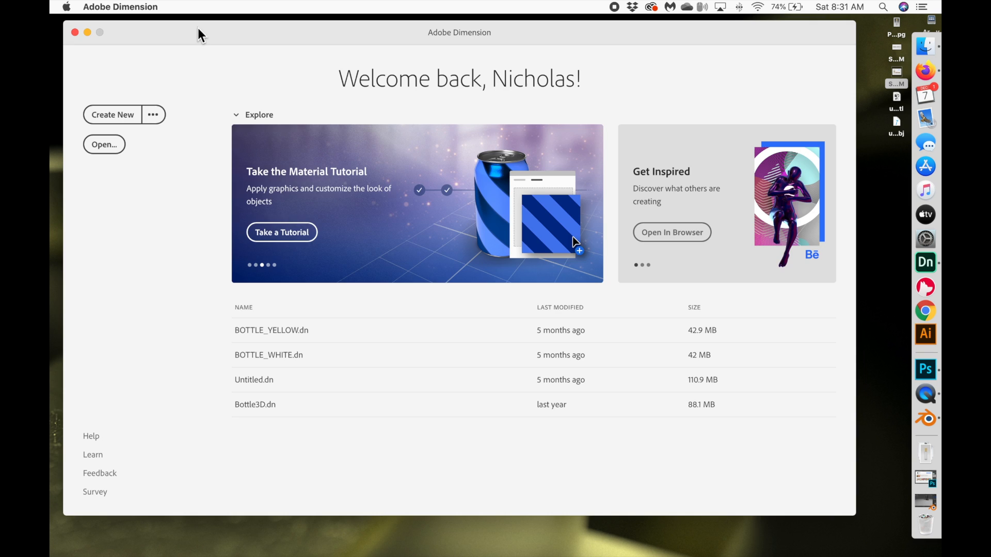
{"action": "left_click", "coordinate": [123, 124]}
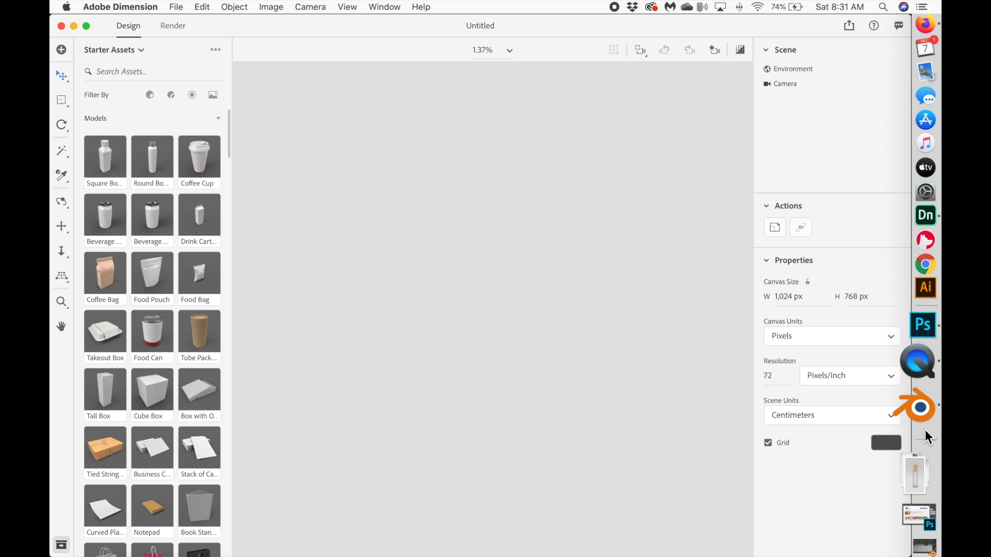
{"action": "right_click", "coordinate": [923, 418]}
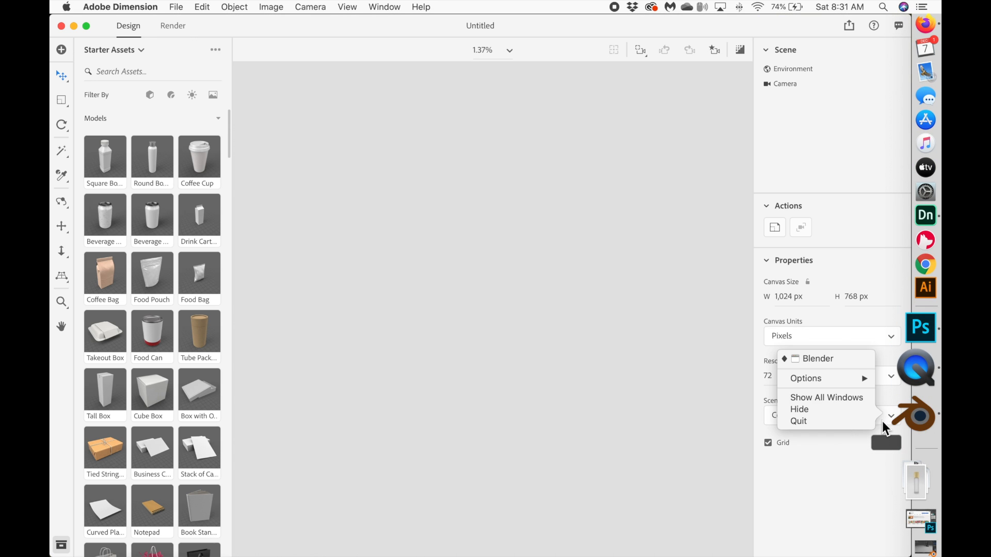
{"action": "left_click", "coordinate": [838, 420]}
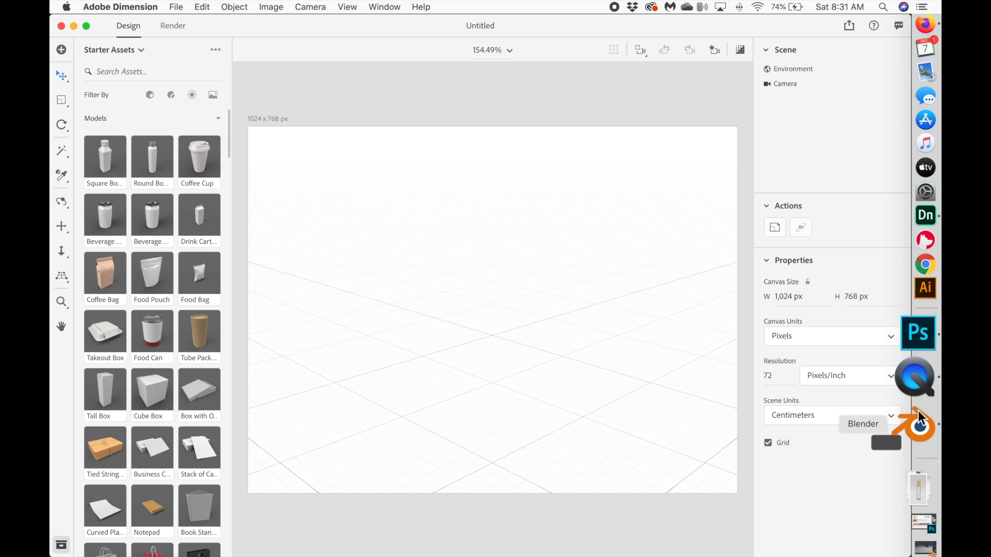
{"action": "left_click", "coordinate": [918, 411]}
{"action": "left_click", "coordinate": [377, 310]}
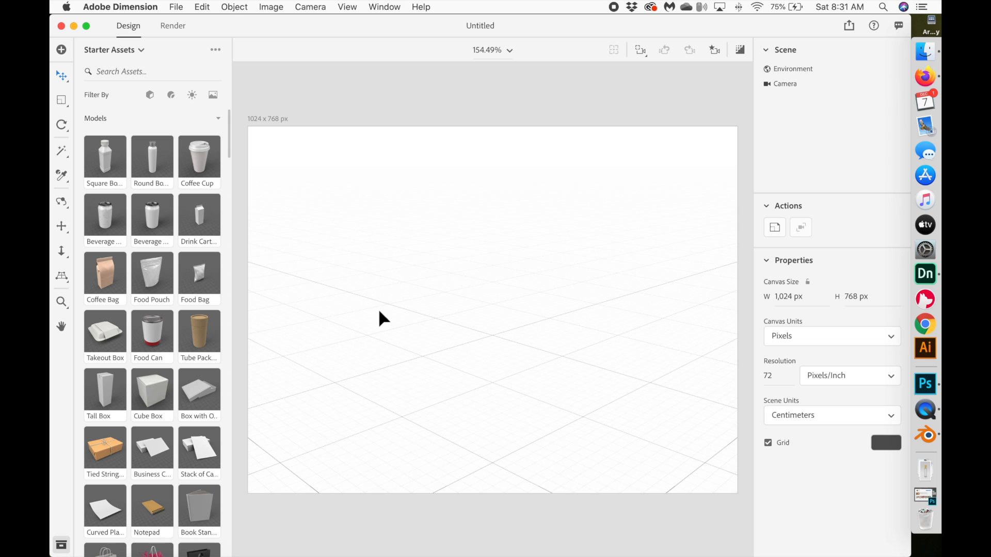
- Import untitled.obj from the Desktop into the new scene and frame the model in the view
{"action": "left_click", "coordinate": [455, 311]}
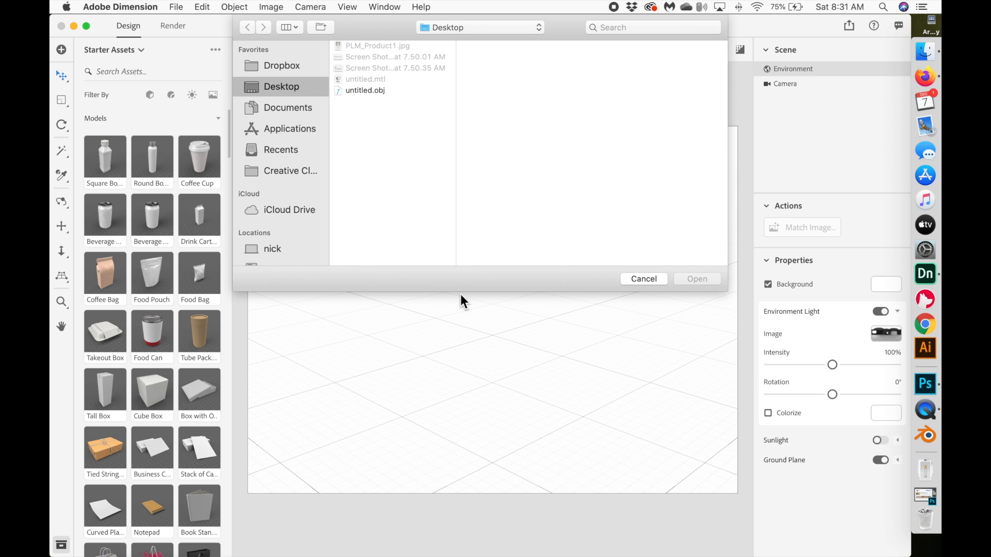
{"action": "double_click", "coordinate": [395, 89]}
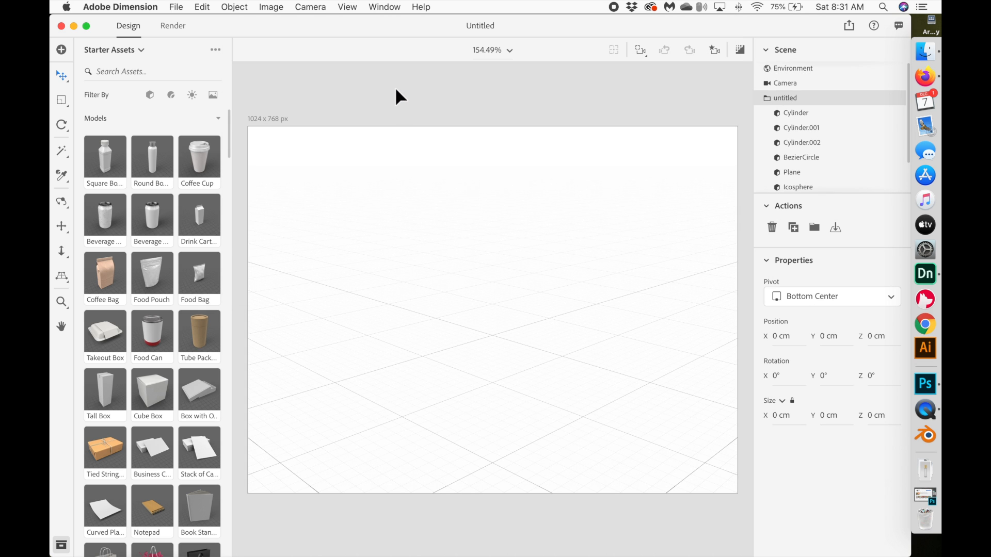
{"action": "scroll", "coordinate": [516, 242], "scroll_direction": "up", "scroll_amount": 5}
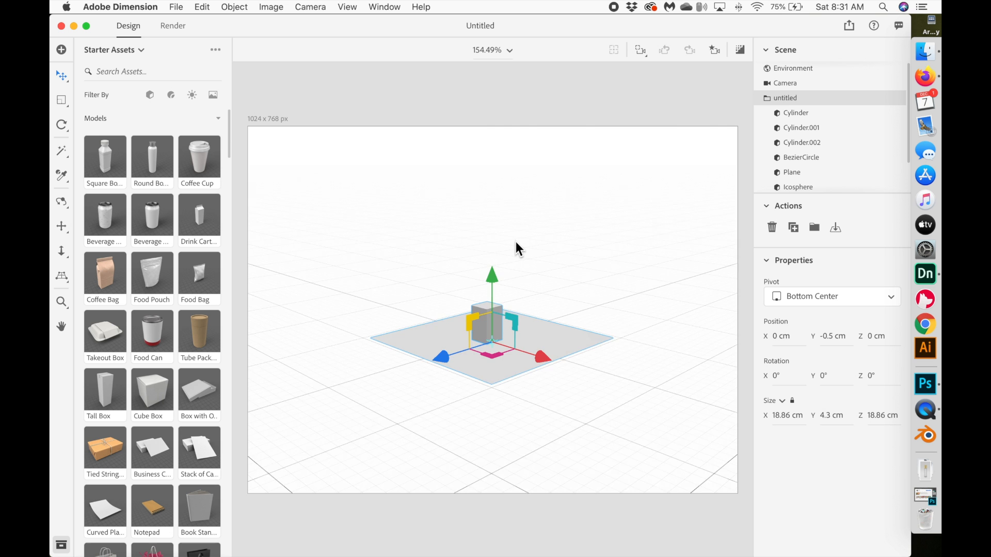
{"action": "scroll", "coordinate": [516, 242], "scroll_direction": "up", "scroll_amount": 3}
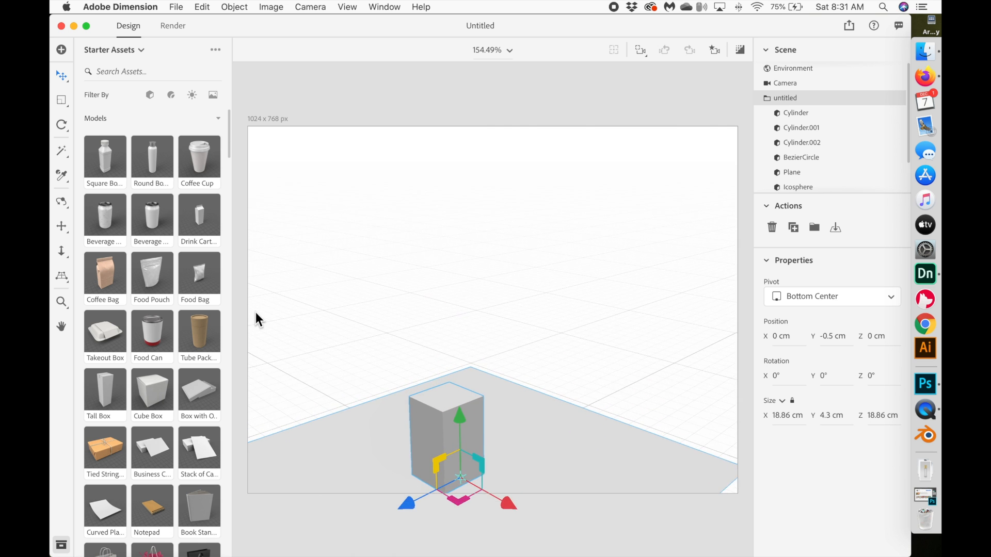
{"action": "key", "text": "f"}
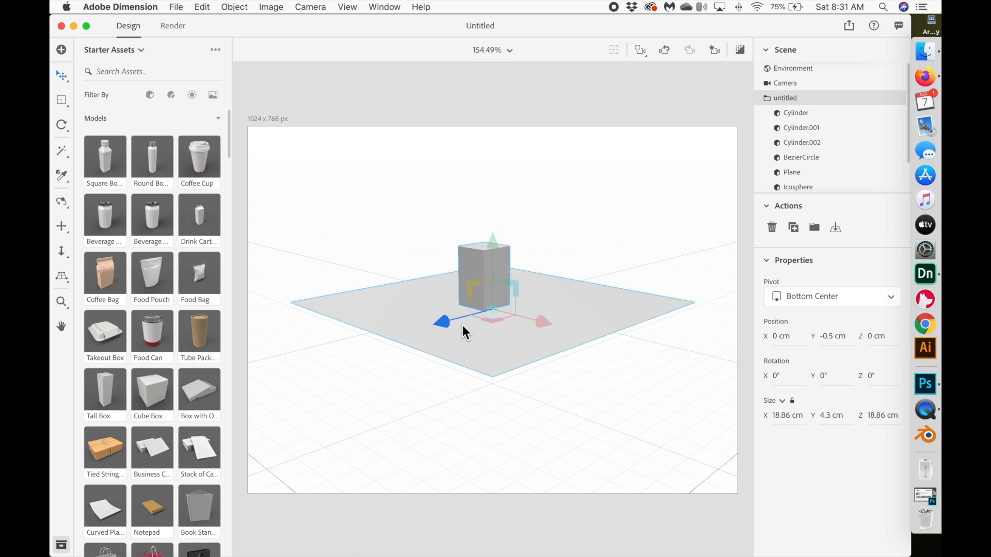
{"action": "left_click", "coordinate": [461, 323]}
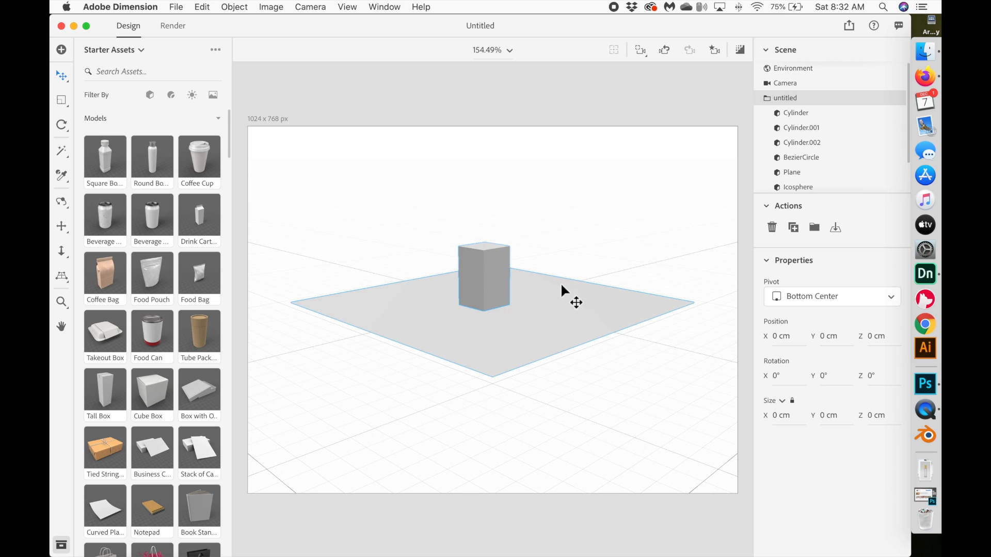
- Delete the Plane object from the imported untitled group and select the Icosphere
{"action": "double_click", "coordinate": [849, 173]}
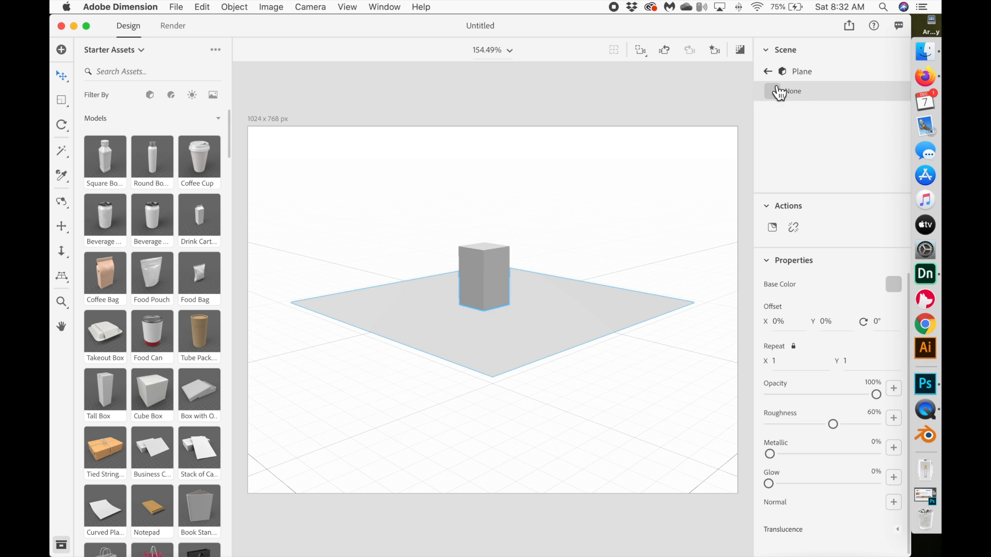
{"action": "left_click", "coordinate": [767, 71]}
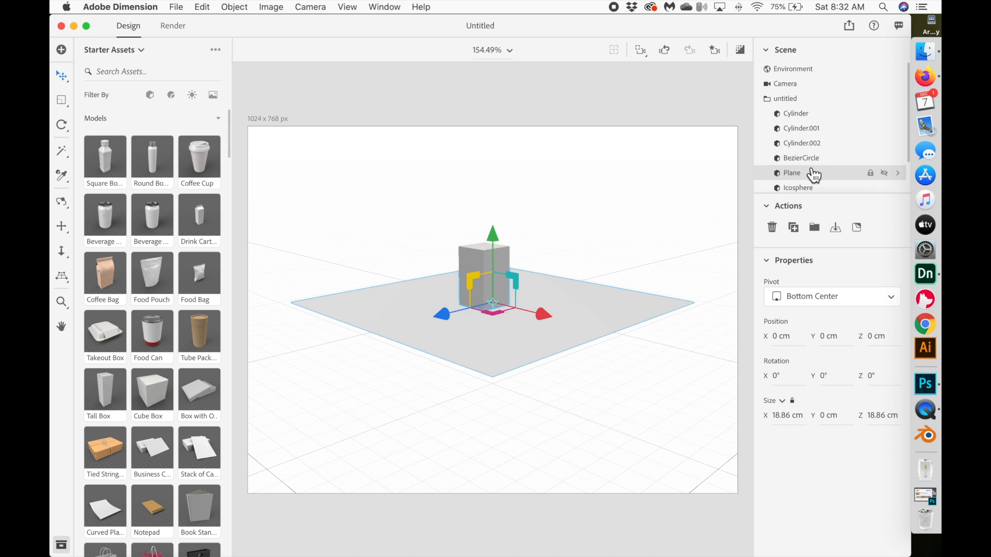
{"action": "key", "text": "Delete"}
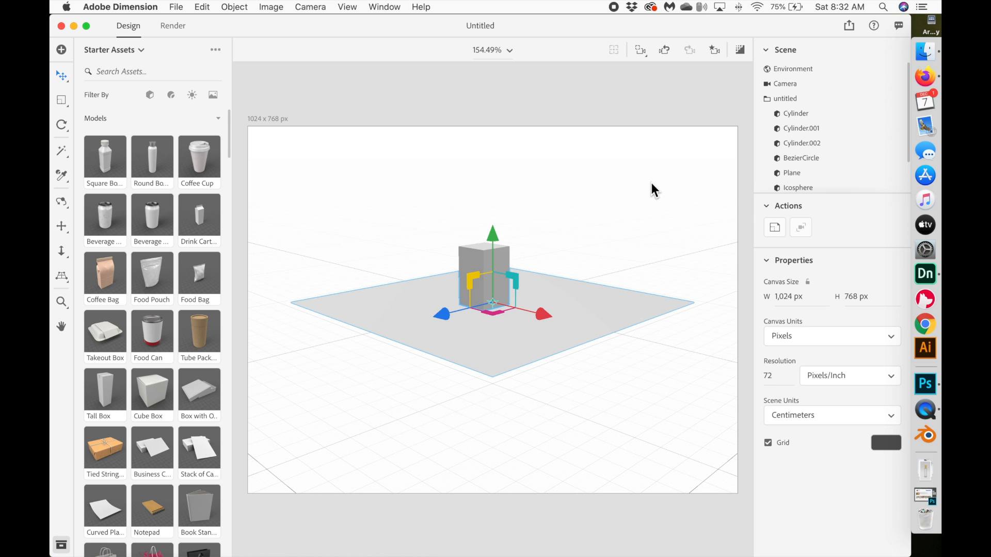
{"action": "left_click", "coordinate": [789, 174]}
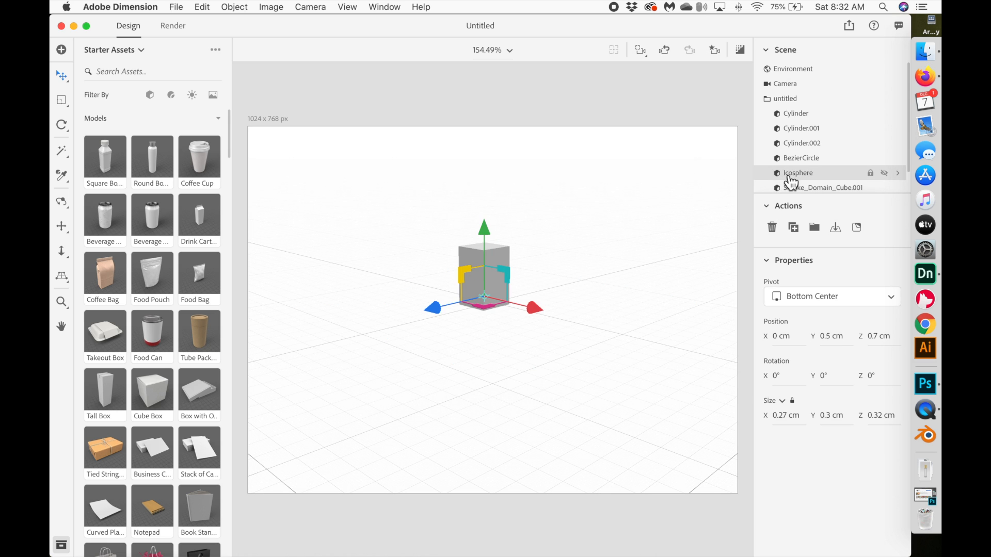
- Delete Smoke_Domain_Cube.001 and Cylinder.001 from the imported untitled group
{"action": "left_click", "coordinate": [802, 189]}
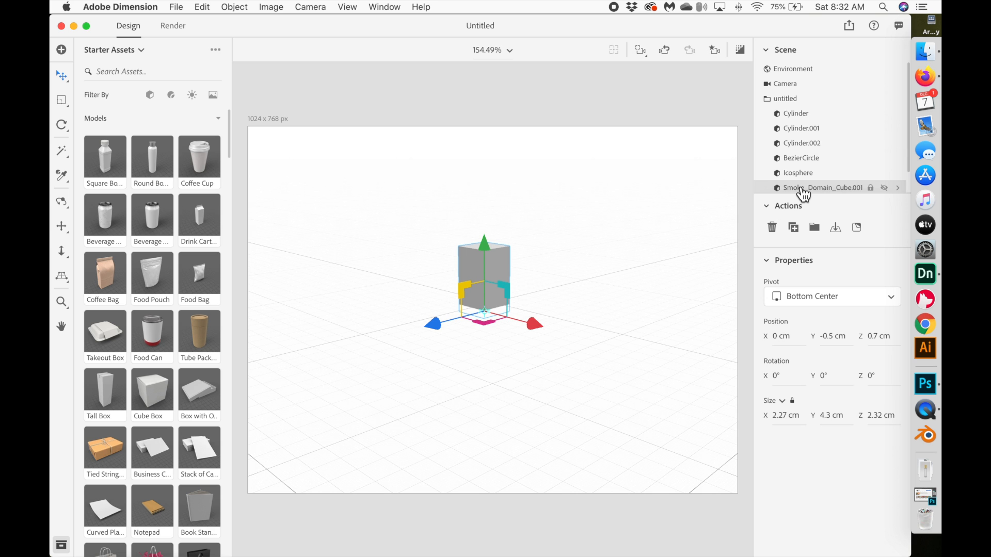
{"action": "key", "text": "Delete"}
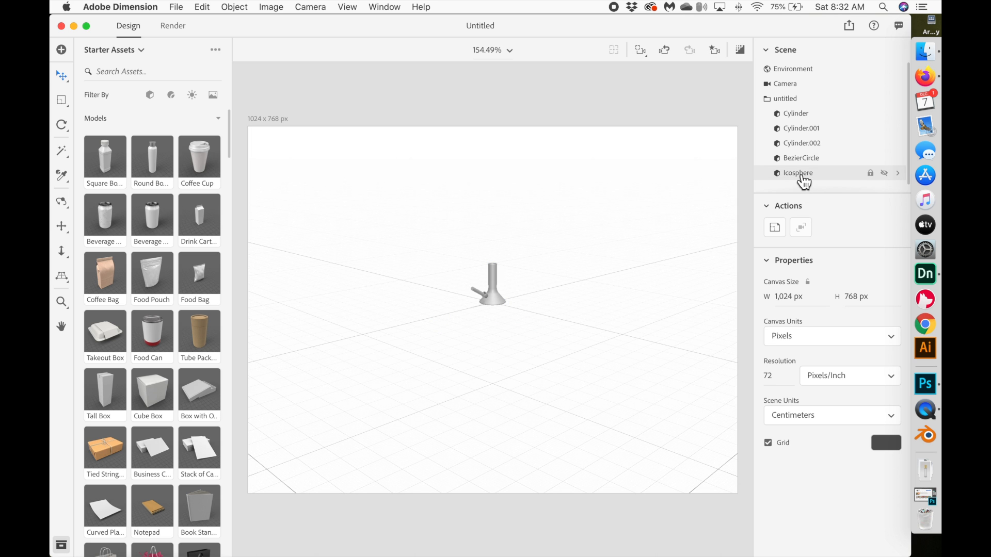
{"action": "scroll", "coordinate": [475, 196], "scroll_direction": "up", "scroll_amount": 5}
{"action": "scroll", "coordinate": [476, 192], "scroll_direction": "up", "scroll_amount": 5}
{"action": "scroll", "coordinate": [475, 191], "scroll_direction": "up", "scroll_amount": 4}
{"action": "scroll", "coordinate": [475, 191], "scroll_direction": "up", "scroll_amount": 2}
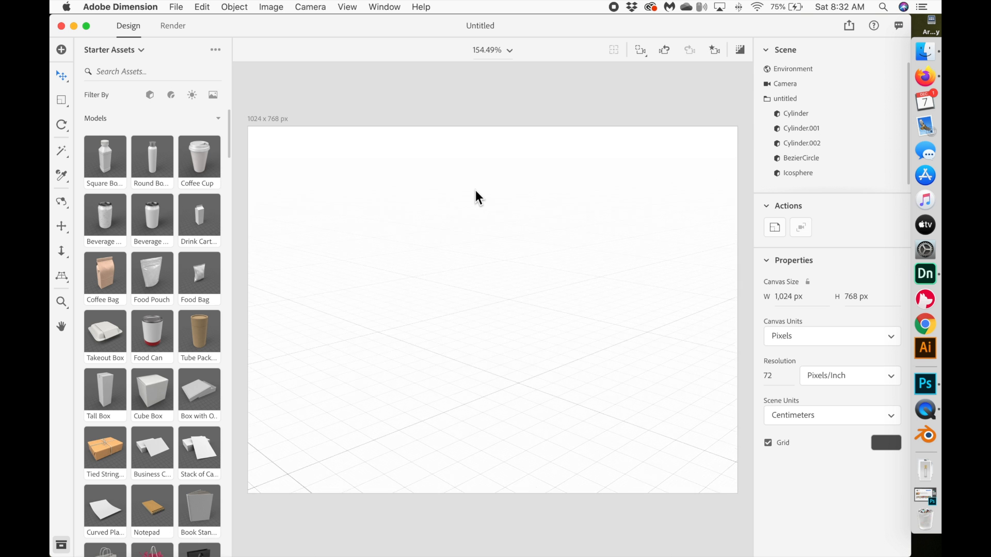
{"action": "left_click", "coordinate": [60, 227]}
{"action": "left_click_drag", "start_coordinate": [500, 248], "coordinate": [482, 234]}
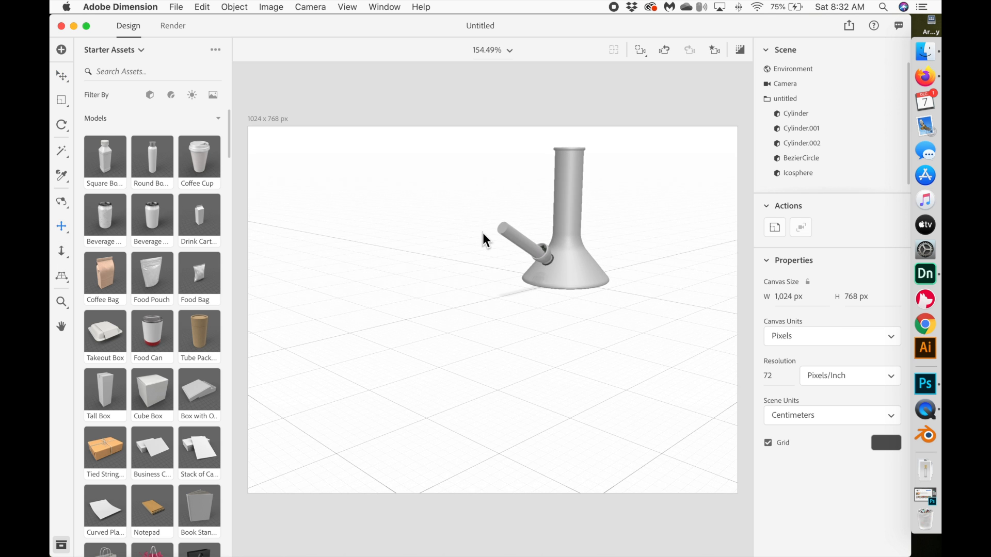
{"action": "key", "text": "f"}
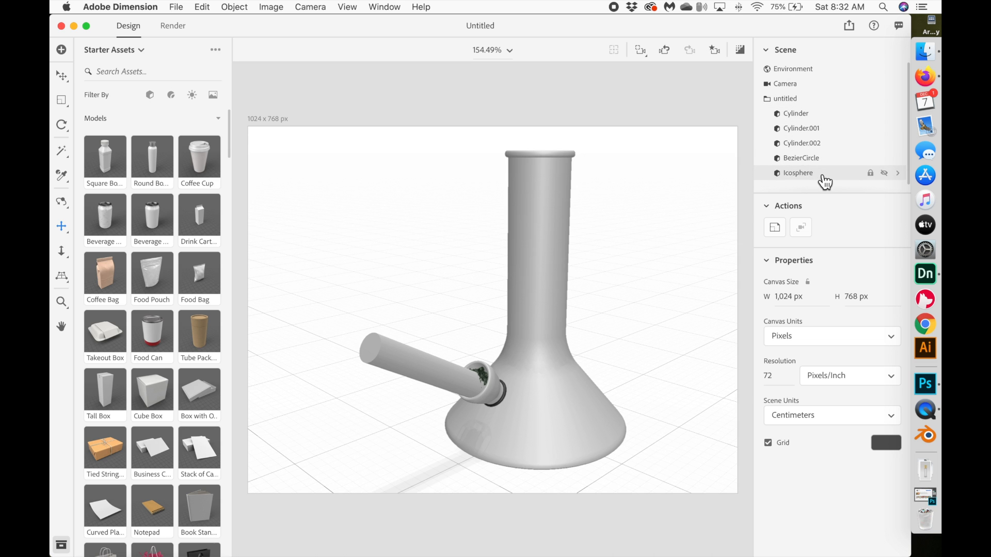
{"action": "left_click", "coordinate": [819, 129]}
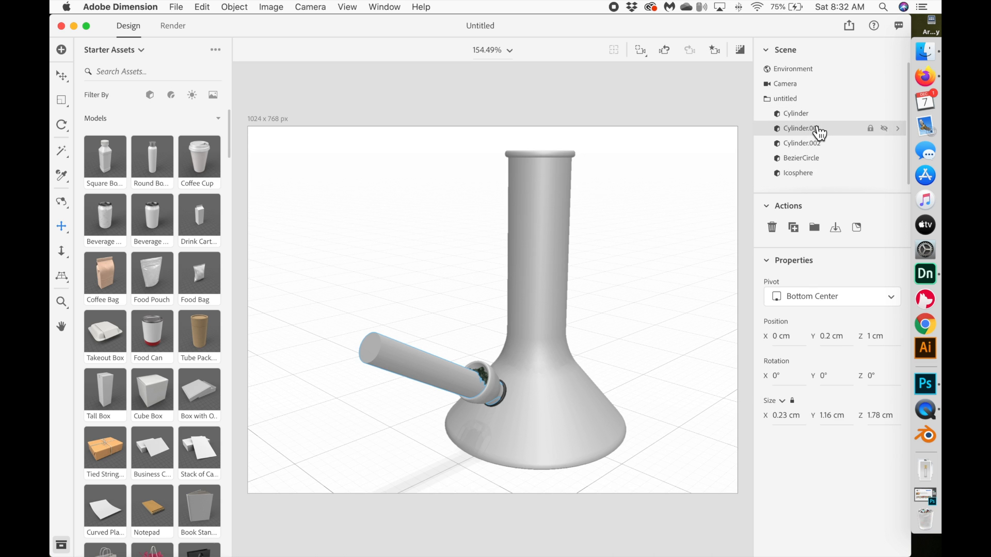
{"action": "key", "text": "Delete"}
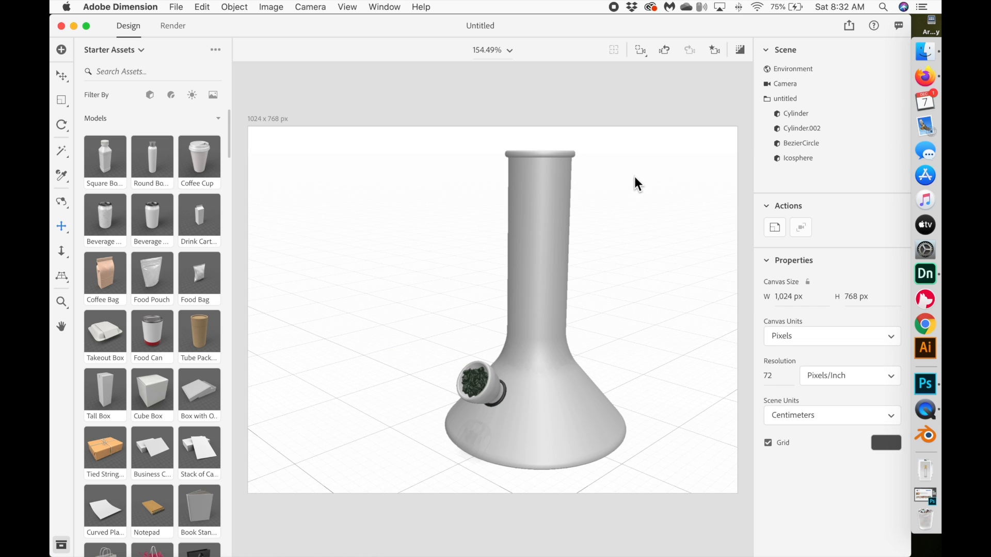
- Show the render preview and apply the Glass material to Cylinder and Cylinder.002
{"action": "left_click", "coordinate": [742, 51]}
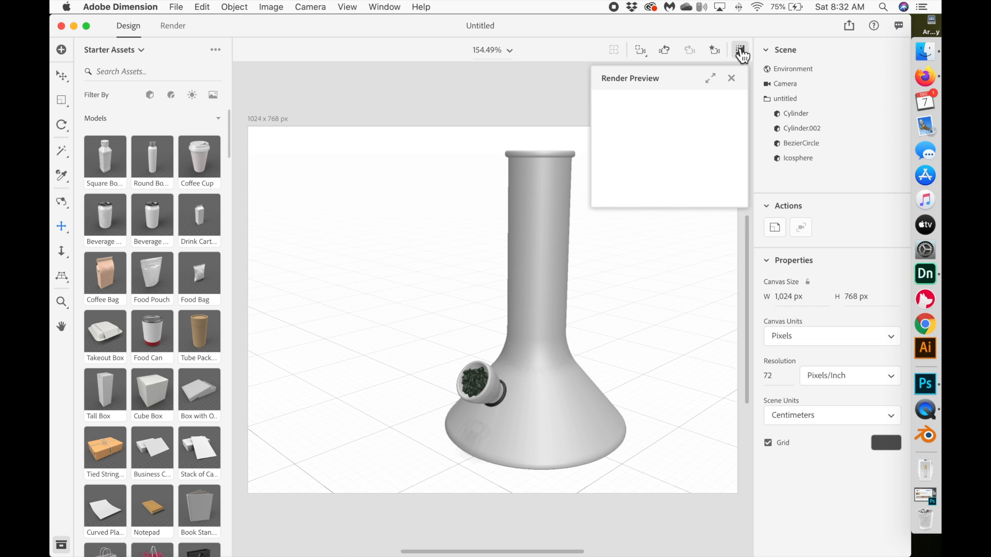
{"action": "left_click", "coordinate": [800, 118]}
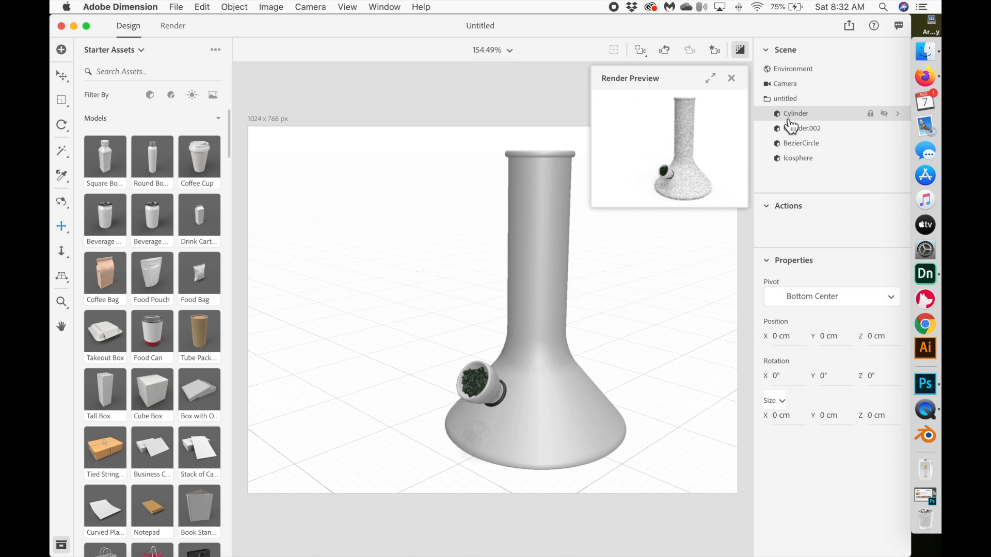
{"action": "left_click", "coordinate": [171, 97]}
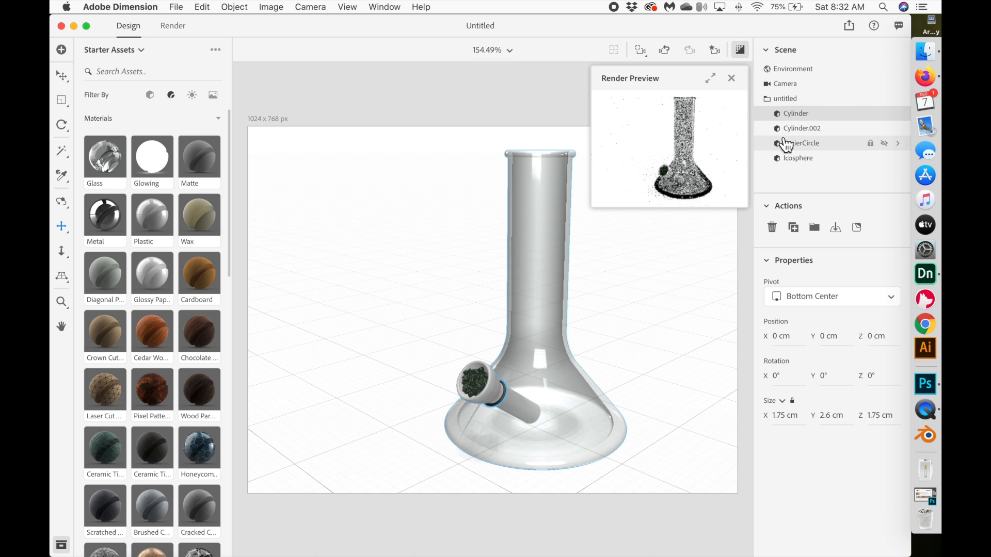
{"action": "left_click", "coordinate": [767, 73]}
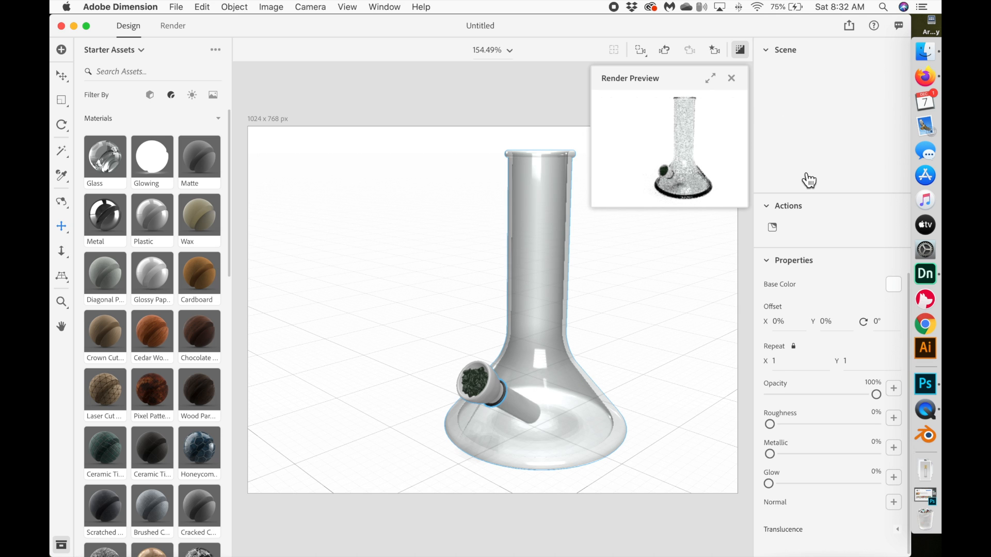
{"action": "left_click", "coordinate": [791, 130]}
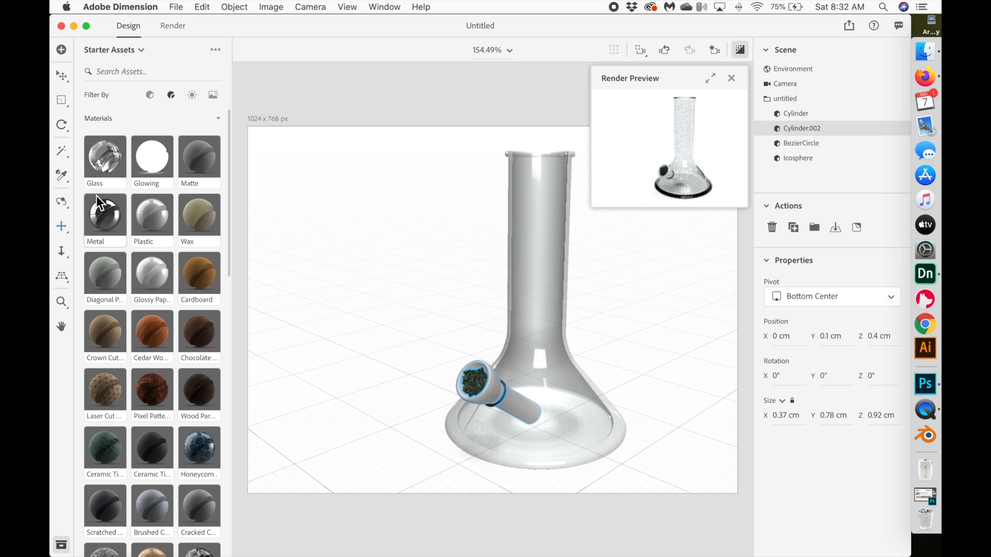
{"action": "left_click", "coordinate": [106, 161]}
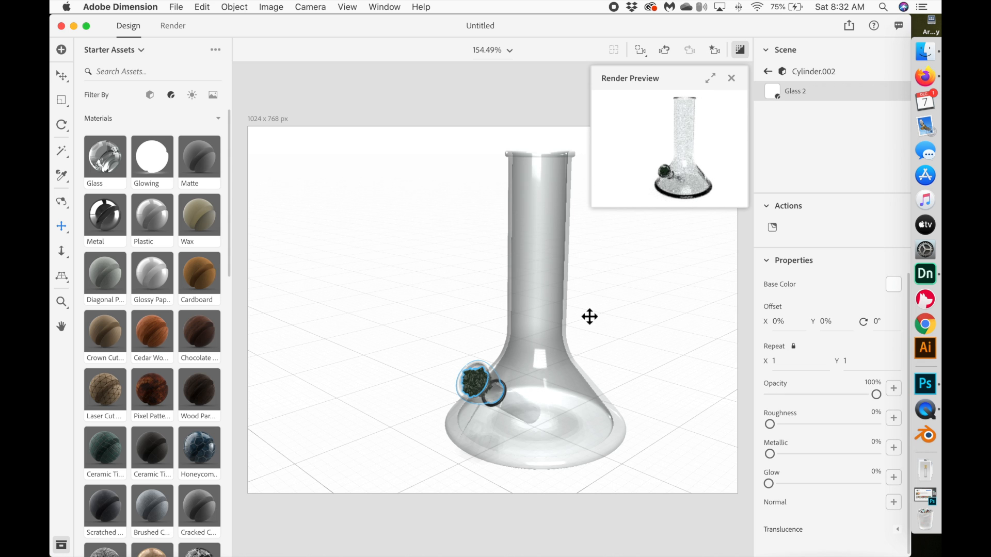
- Select the whole untitled group and raise it vertically to a Y position of about 0.2 cm
{"action": "key", "text": "super+a"}
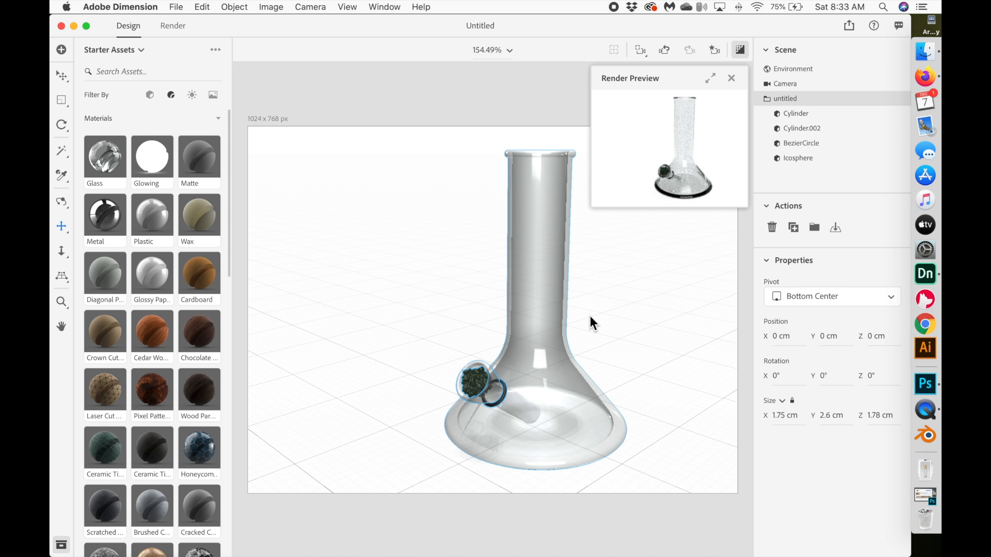
{"action": "left_click", "coordinate": [61, 76]}
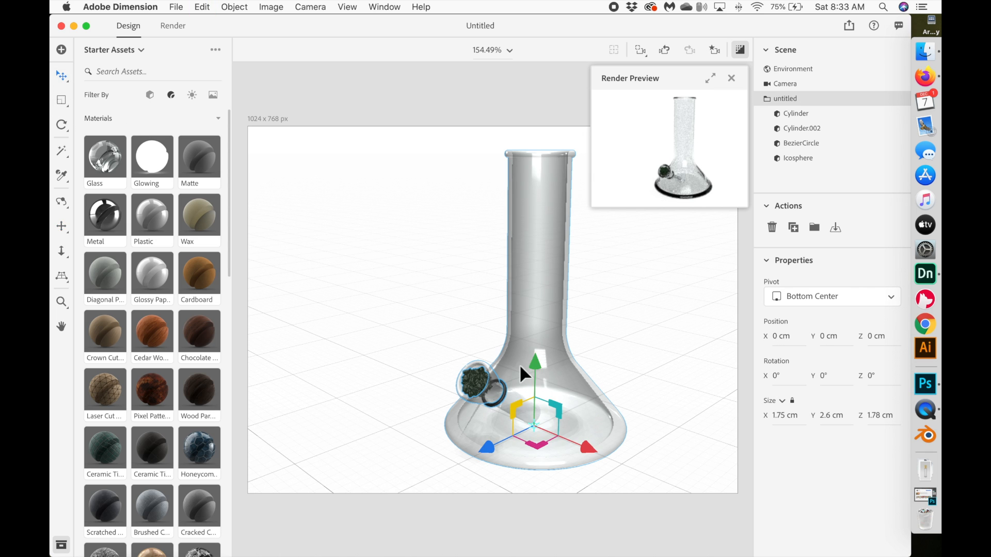
{"action": "left_click_drag", "start_coordinate": [533, 365], "coordinate": [530, 343]}
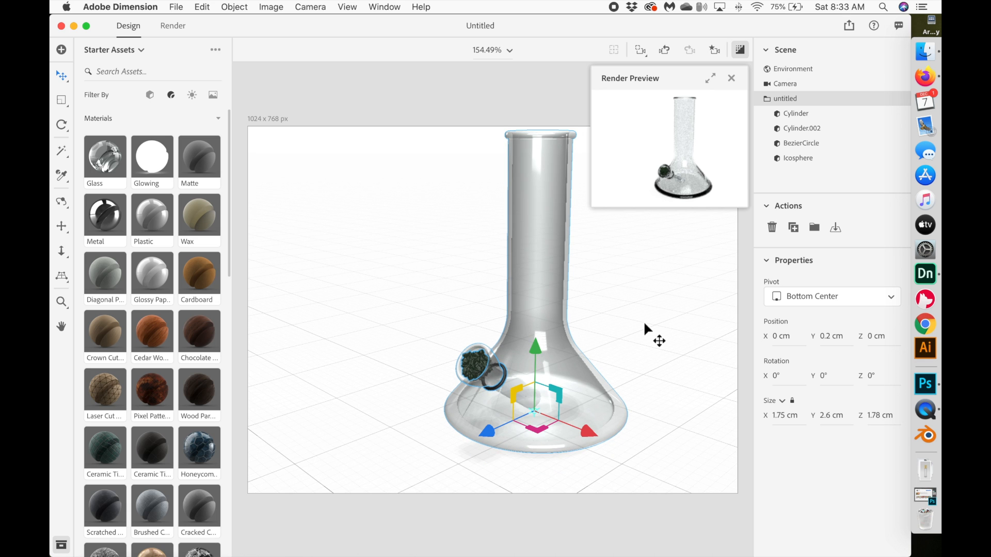
{"action": "left_click", "coordinate": [642, 321]}
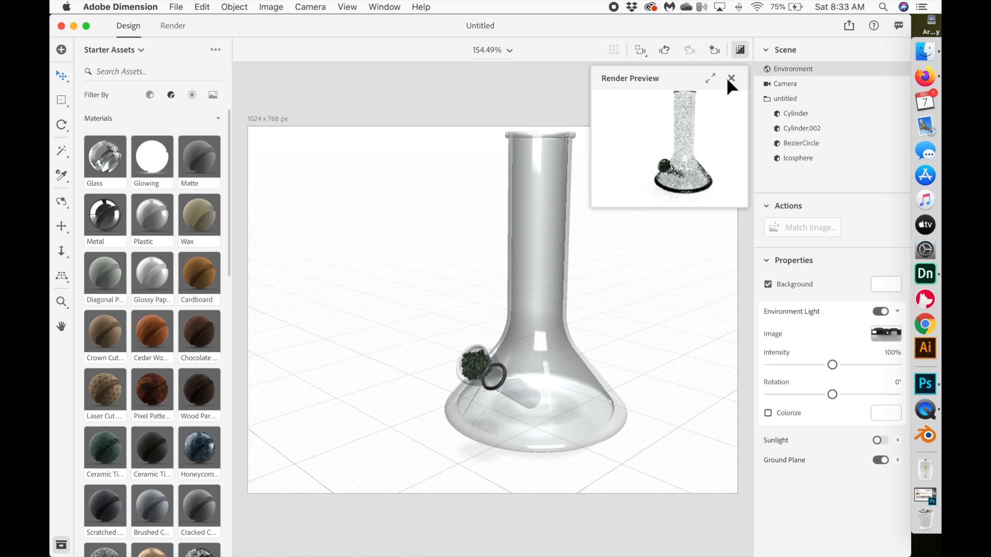
- Restart the render preview and enlarge it to fill the canvas area
{"action": "left_click", "coordinate": [731, 78]}
{"action": "left_click", "coordinate": [740, 50]}
{"action": "left_click", "coordinate": [708, 80]}
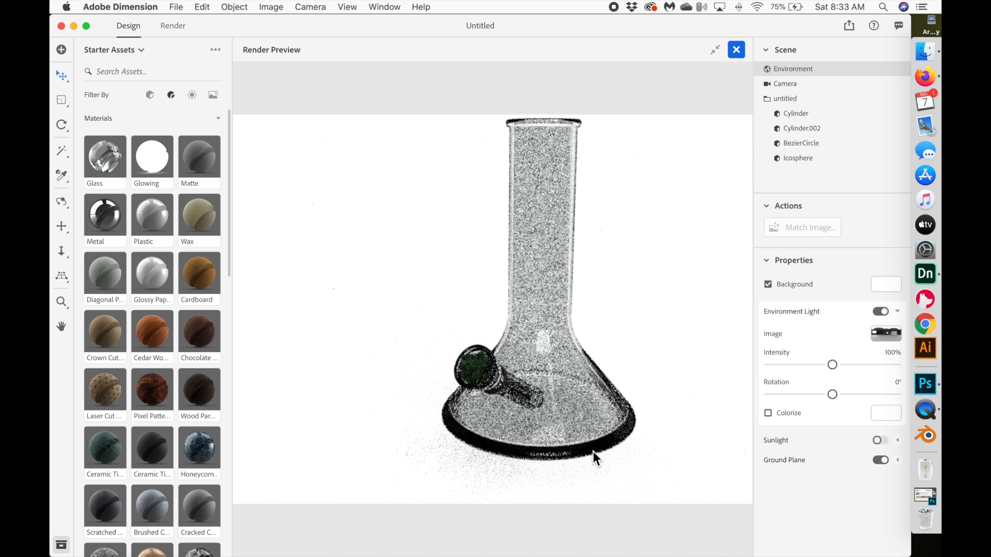
- Set the Index of Refraction of the Glass material on Cylinder to 1.59
{"action": "left_click", "coordinate": [803, 113]}
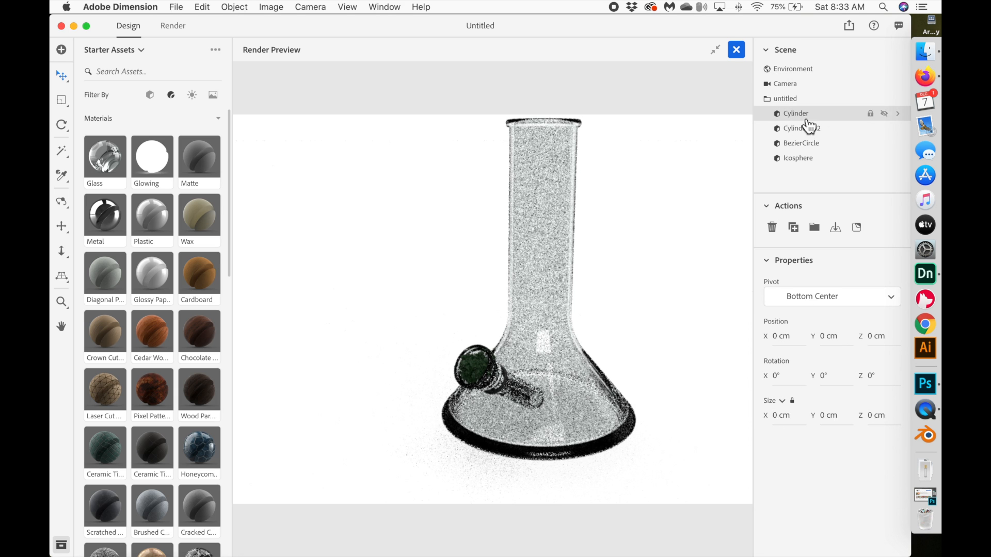
{"action": "left_click", "coordinate": [898, 114]}
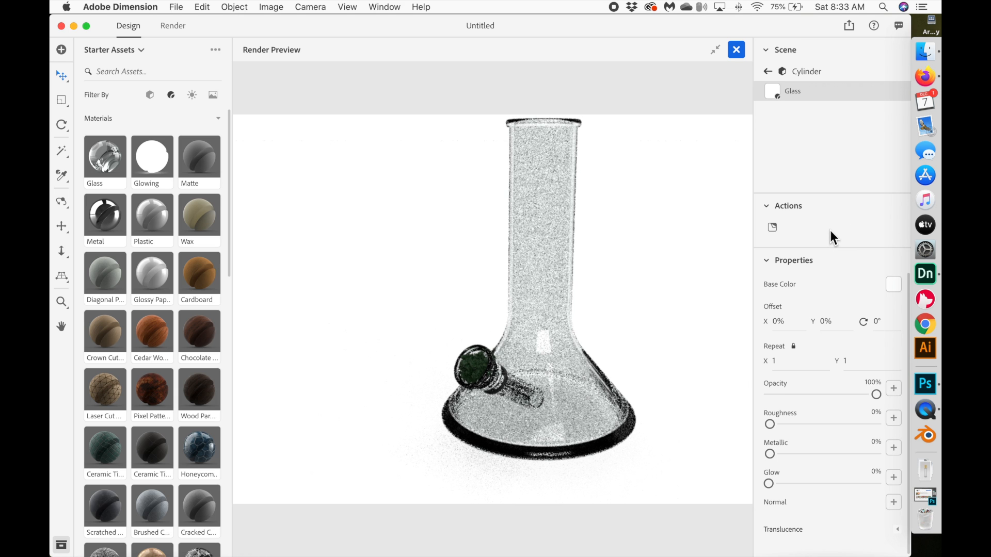
{"action": "scroll", "coordinate": [821, 433], "scroll_direction": "down", "scroll_amount": 1}
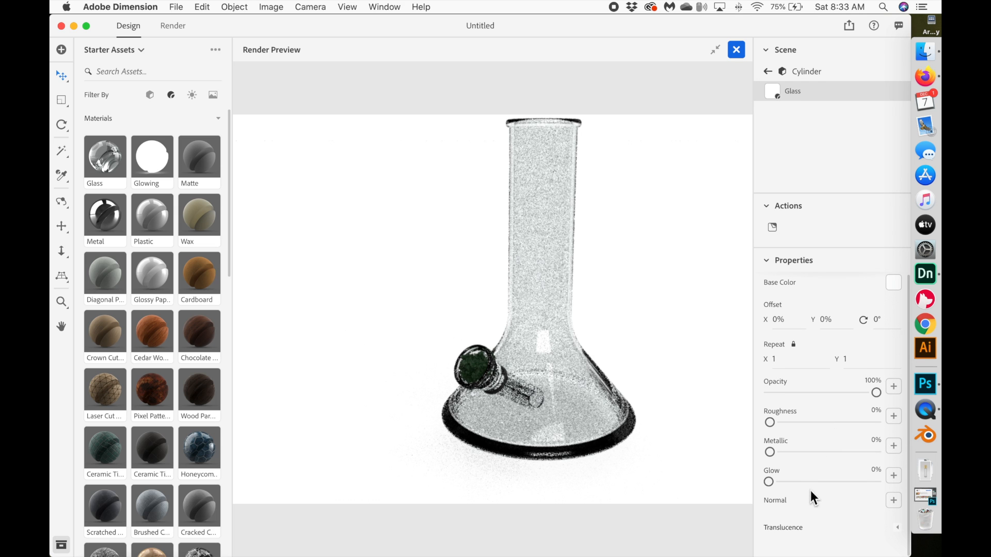
{"action": "left_click", "coordinate": [897, 529]}
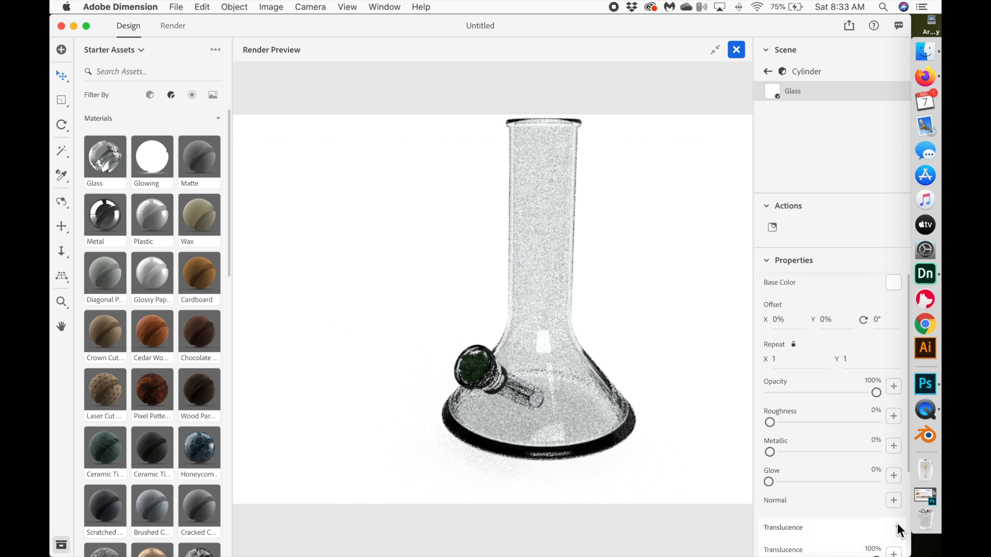
{"action": "scroll", "coordinate": [819, 516], "scroll_direction": "down", "scroll_amount": 5}
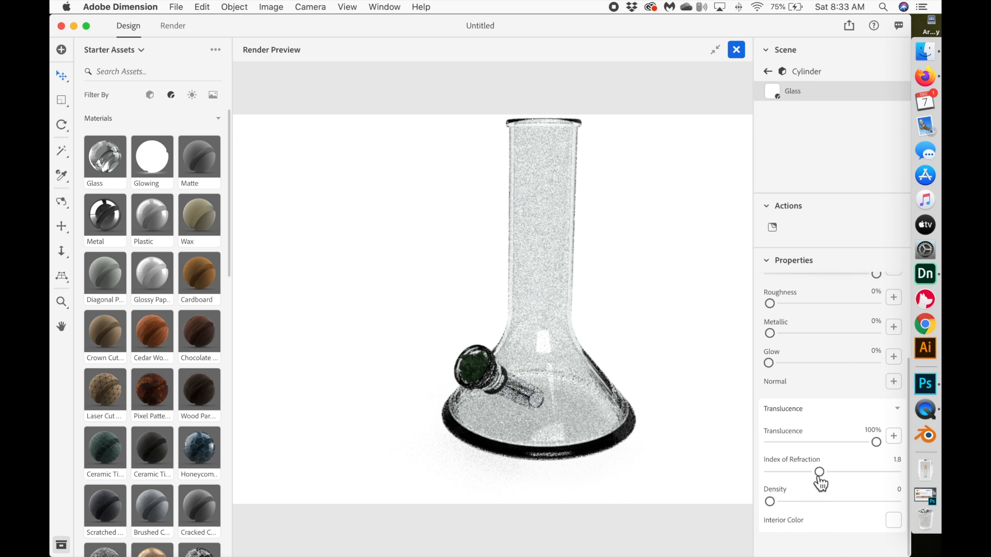
{"action": "left_click_drag", "start_coordinate": [819, 472], "coordinate": [806, 472]}
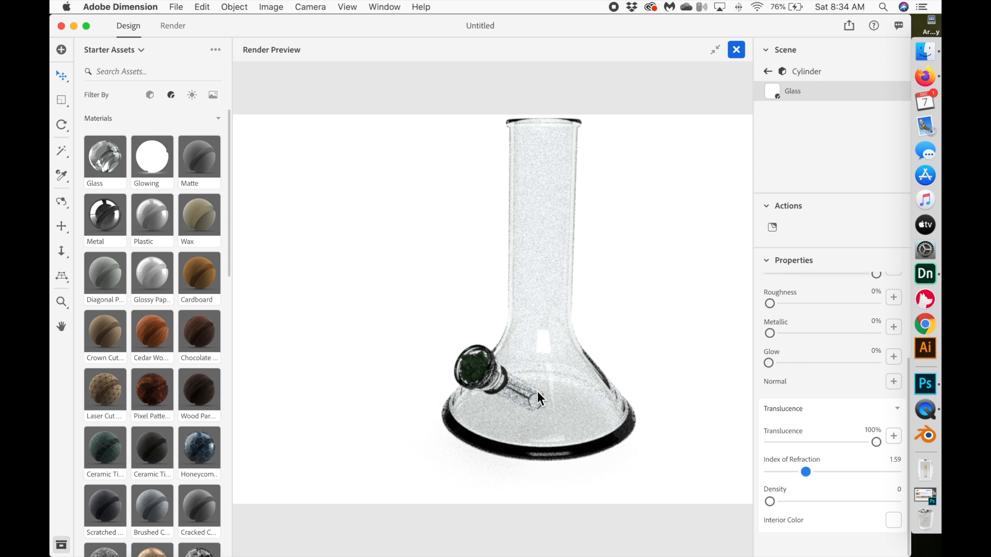
{"action": "left_click", "coordinate": [924, 437]}
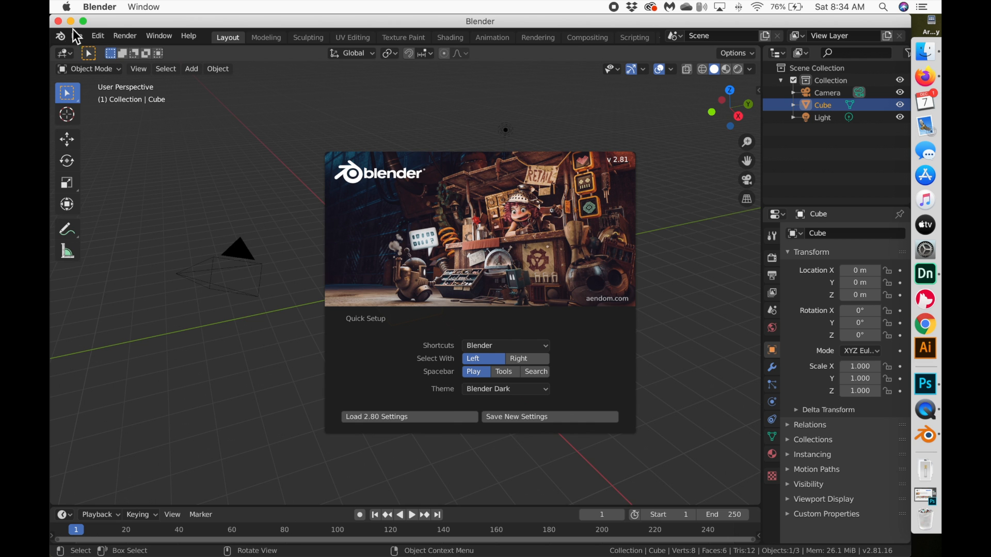
{"action": "left_click", "coordinate": [58, 20]}
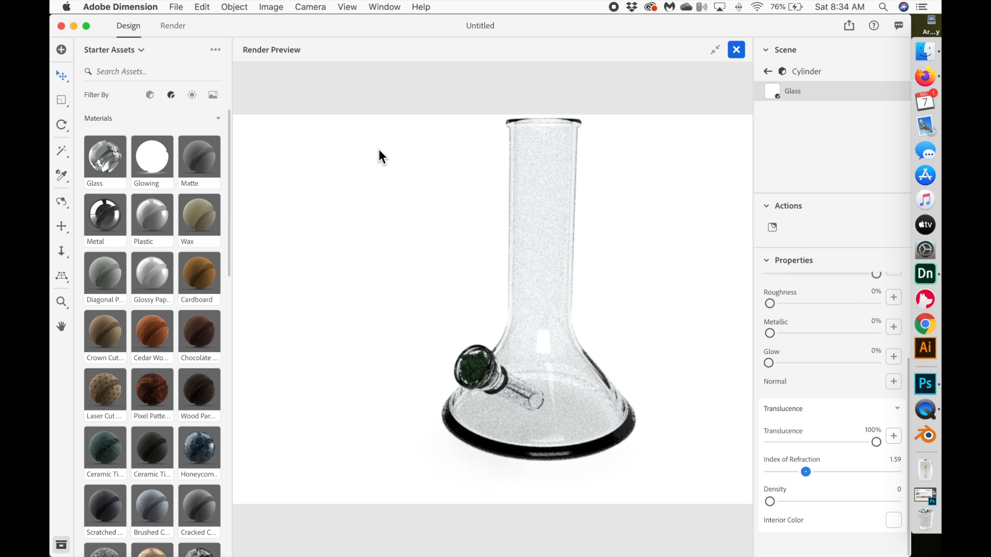